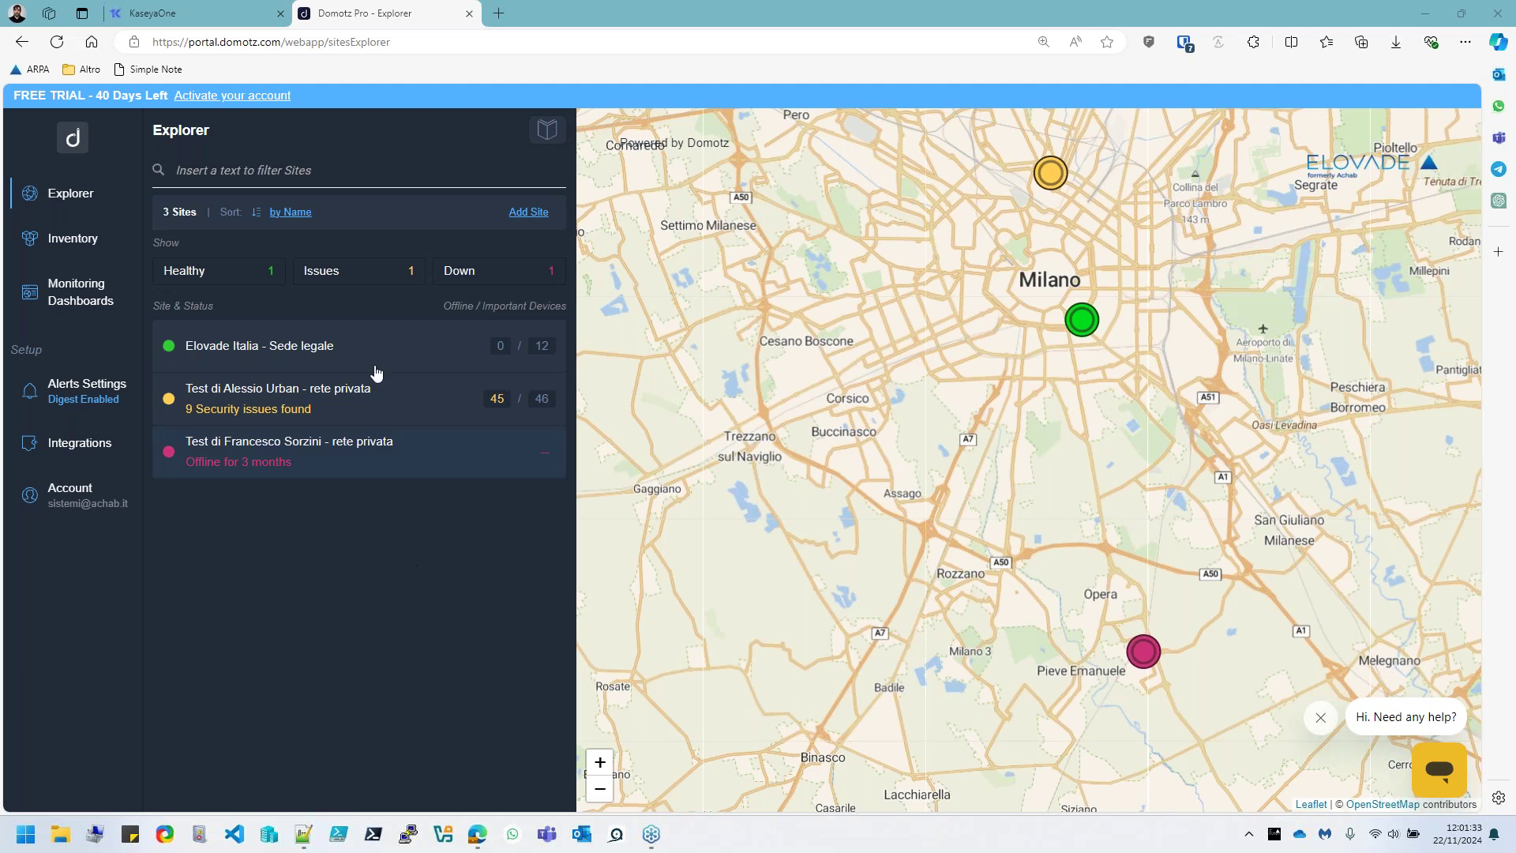
Check the KaseyaOne home page, then return to Domotz Pro and open Integrations
{"action": "left_click", "coordinate": [210, 19]}
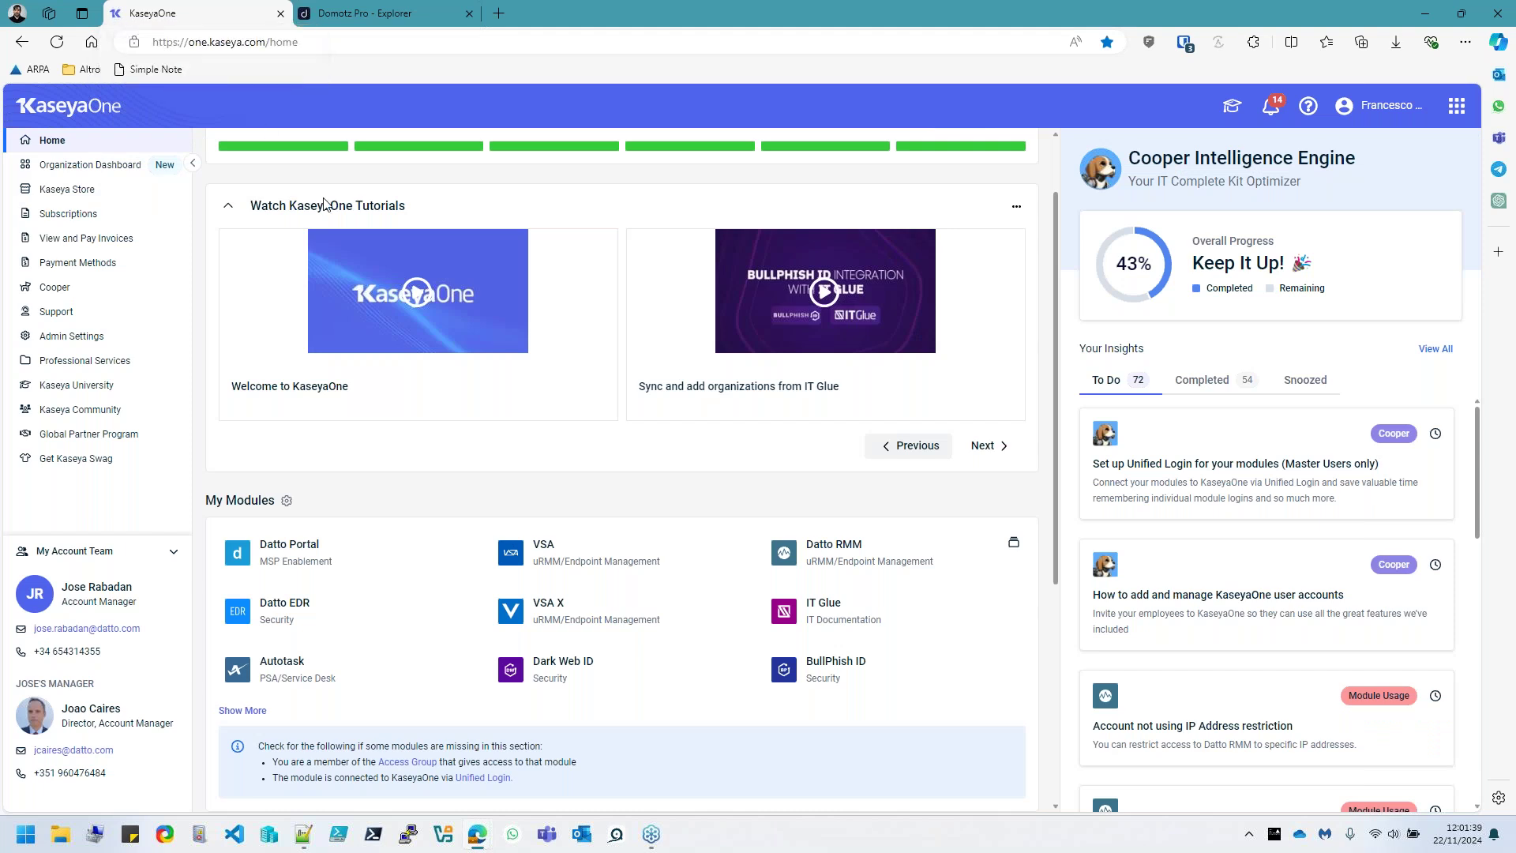
{"action": "left_click", "coordinate": [343, 19]}
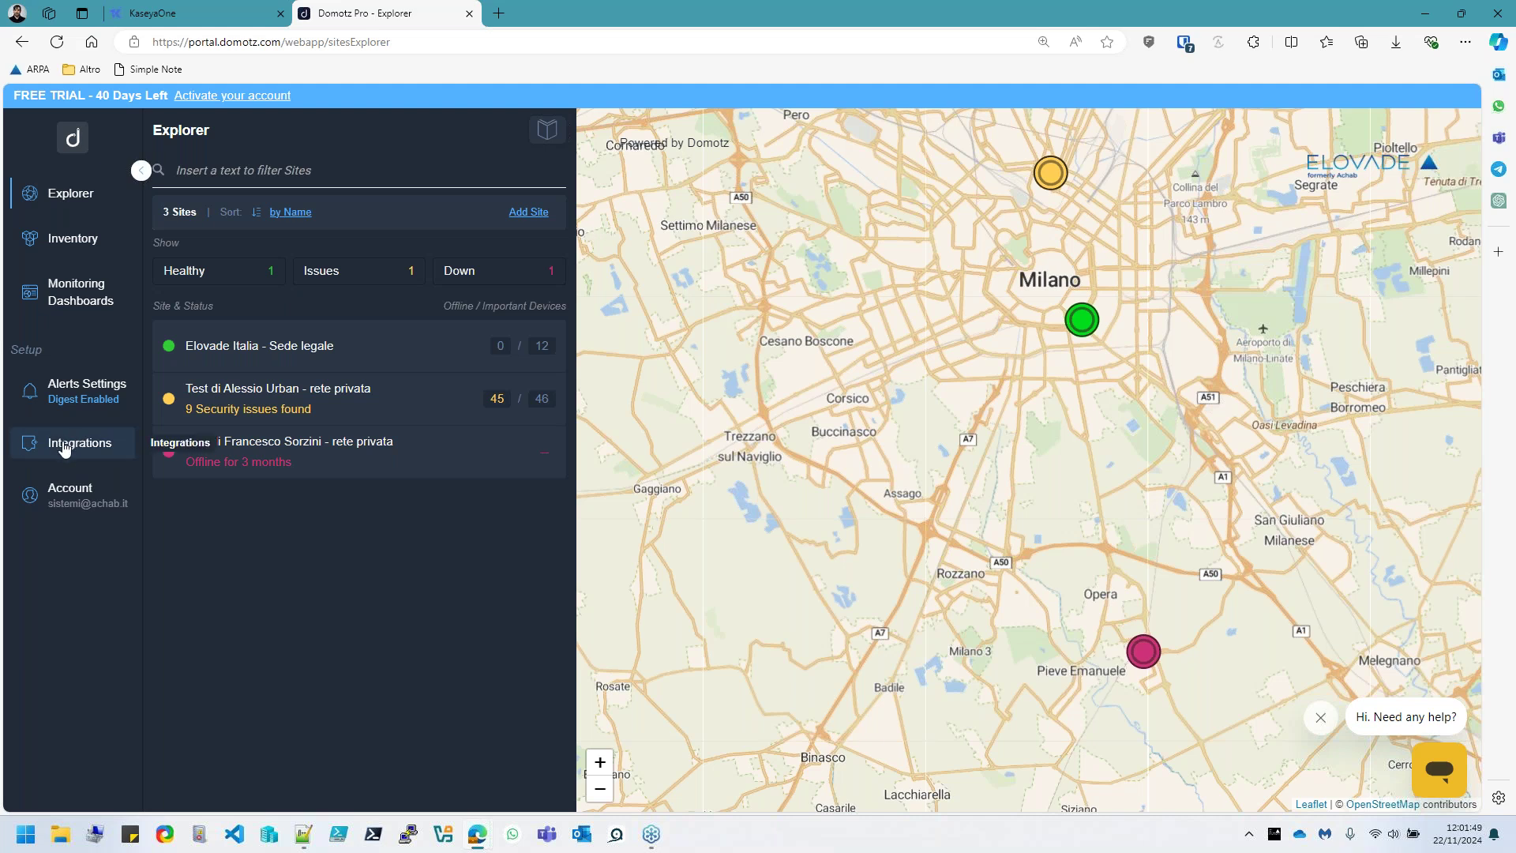
{"action": "left_click", "coordinate": [66, 449]}
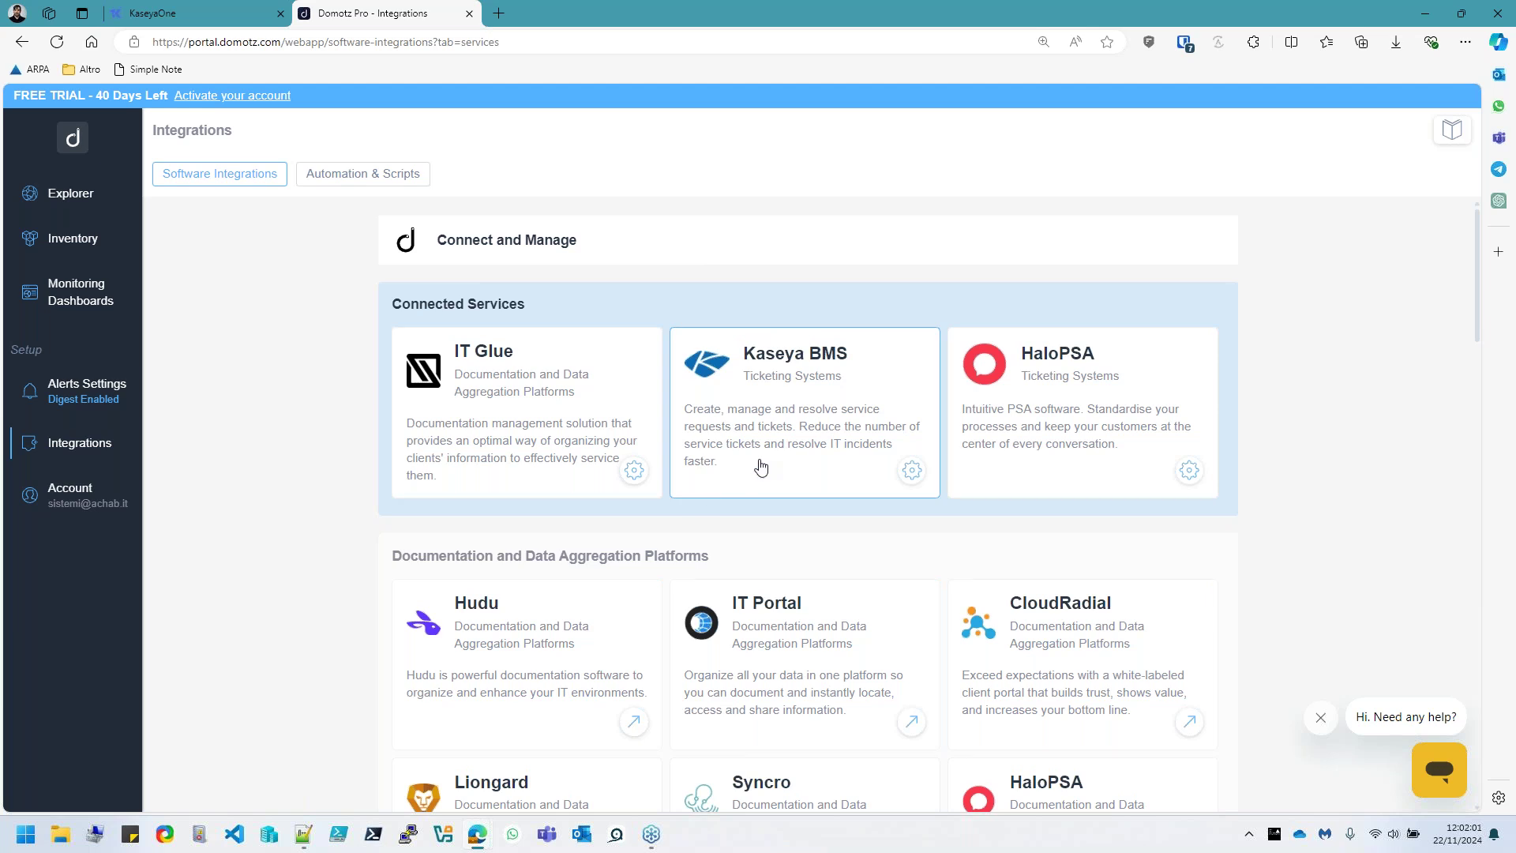
Browse the library of 209 pre-configured scripts under Automation & Scripts, then close it
{"action": "left_click", "coordinate": [338, 176]}
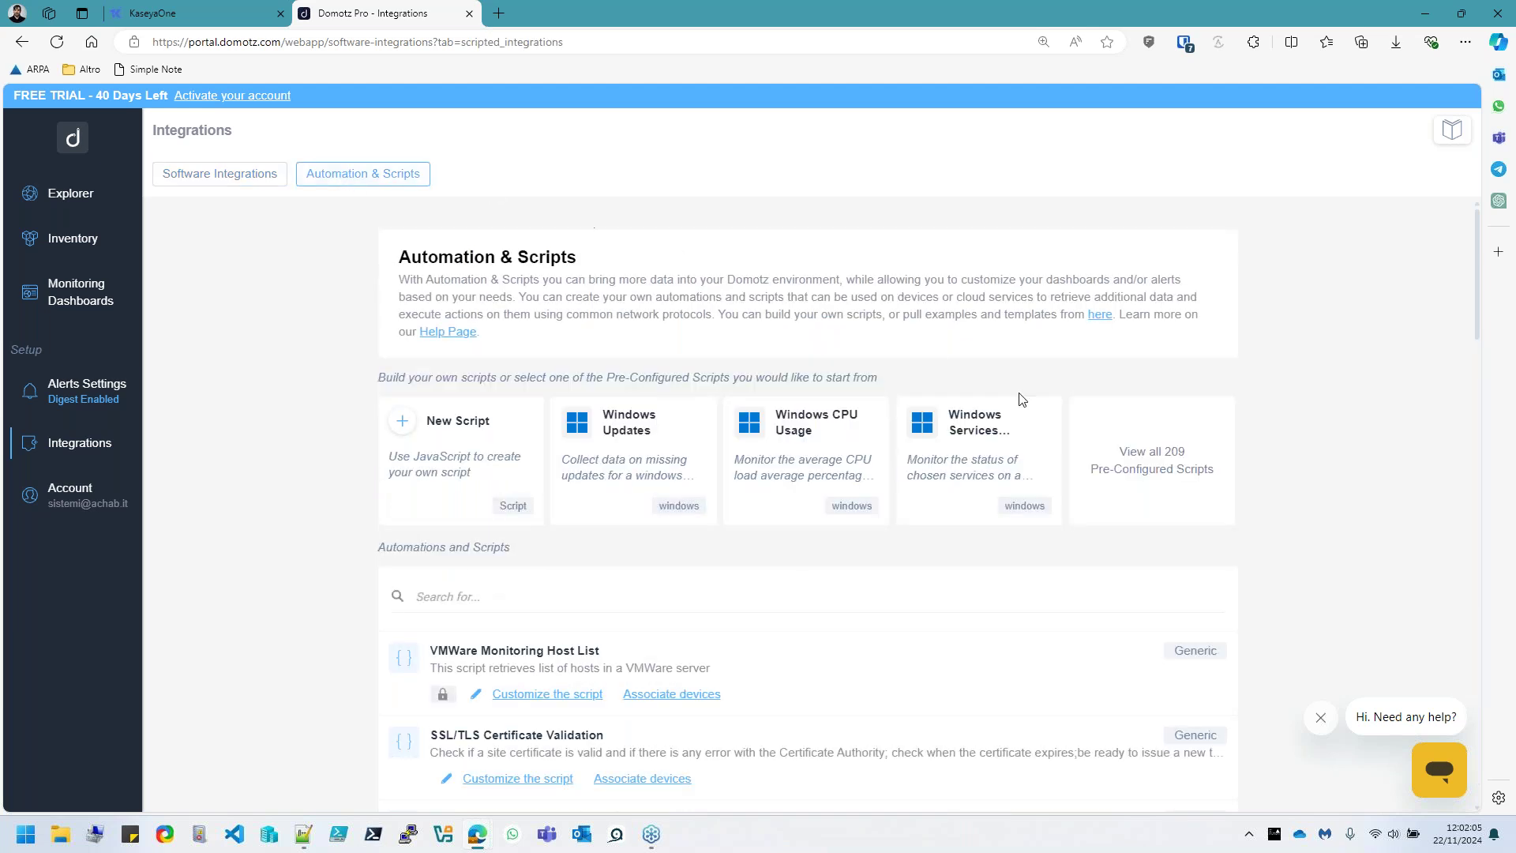
{"action": "left_click", "coordinate": [1153, 463]}
{"action": "scroll", "coordinate": [905, 546], "scroll_direction": "down", "scroll_amount": 3}
{"action": "scroll", "coordinate": [905, 546], "scroll_direction": "down", "scroll_amount": 13}
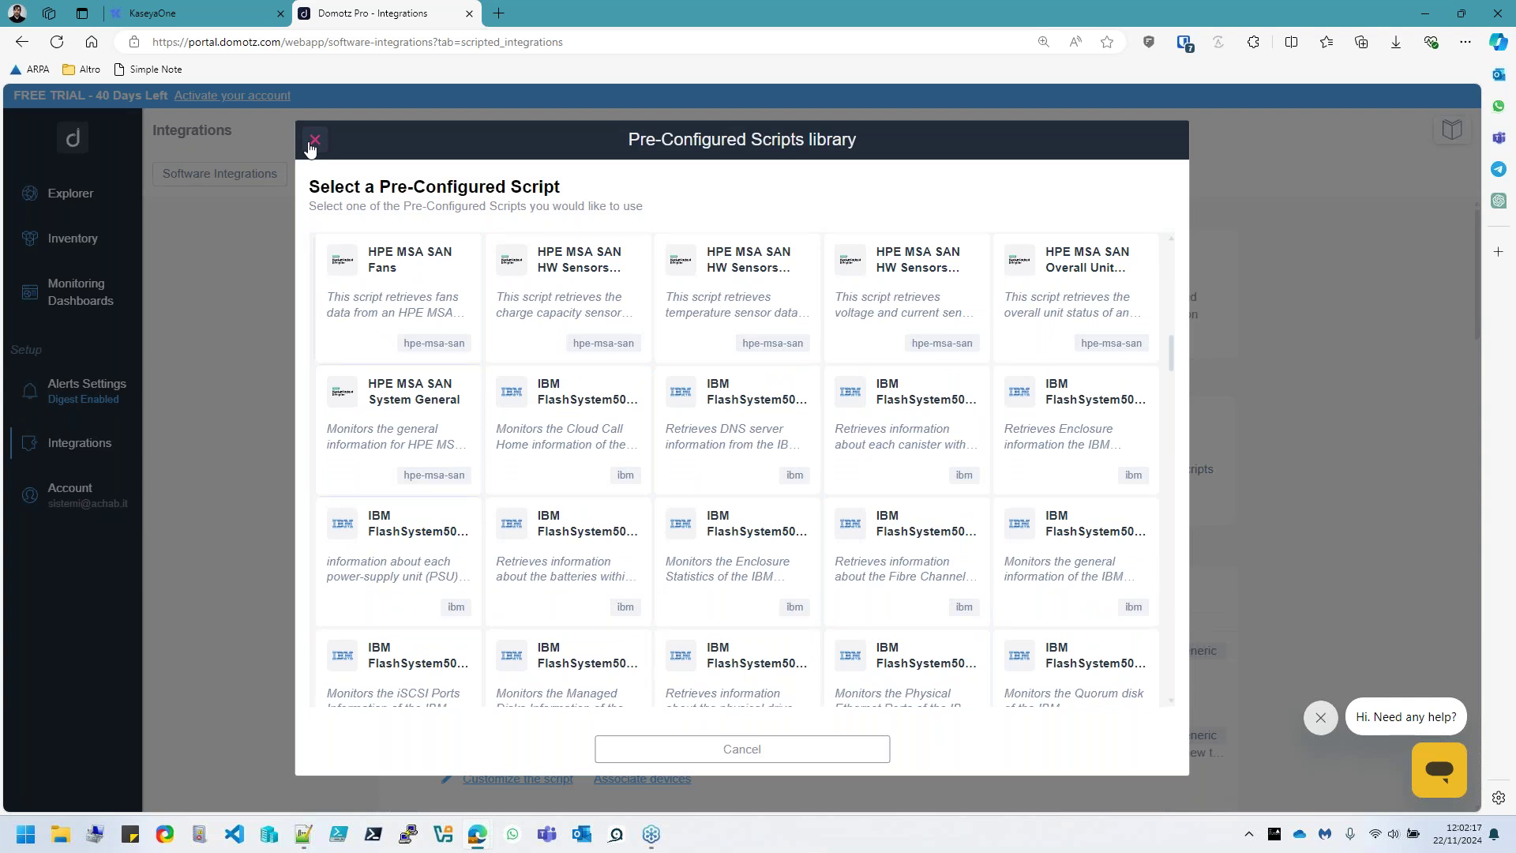
{"action": "left_click", "coordinate": [314, 142]}
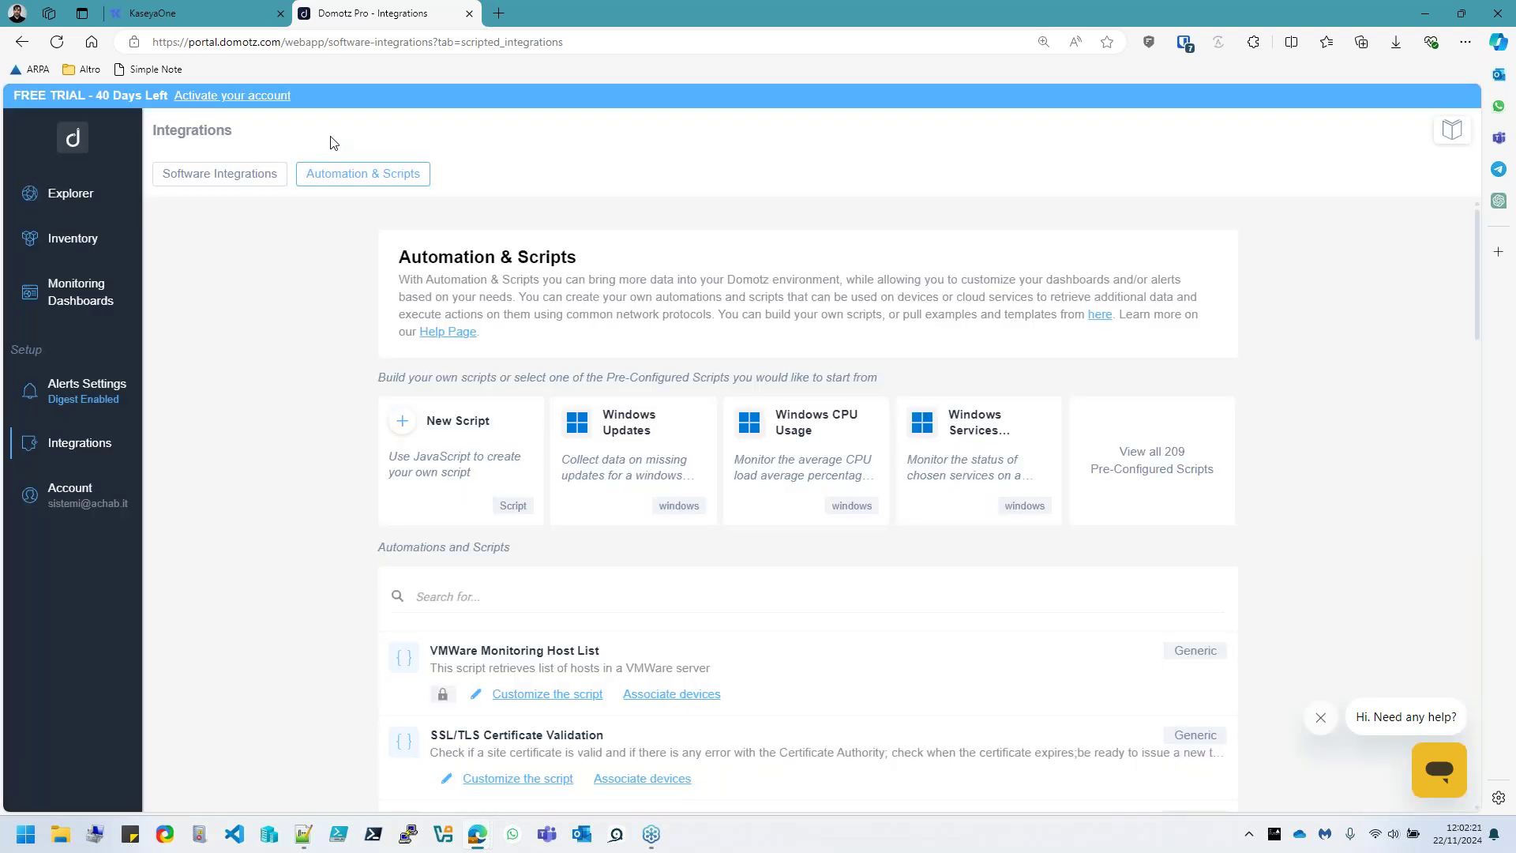
Return to the Software Integrations list showing IT Glue, Kaseya BMS and HaloPSA
{"action": "left_click", "coordinate": [255, 188]}
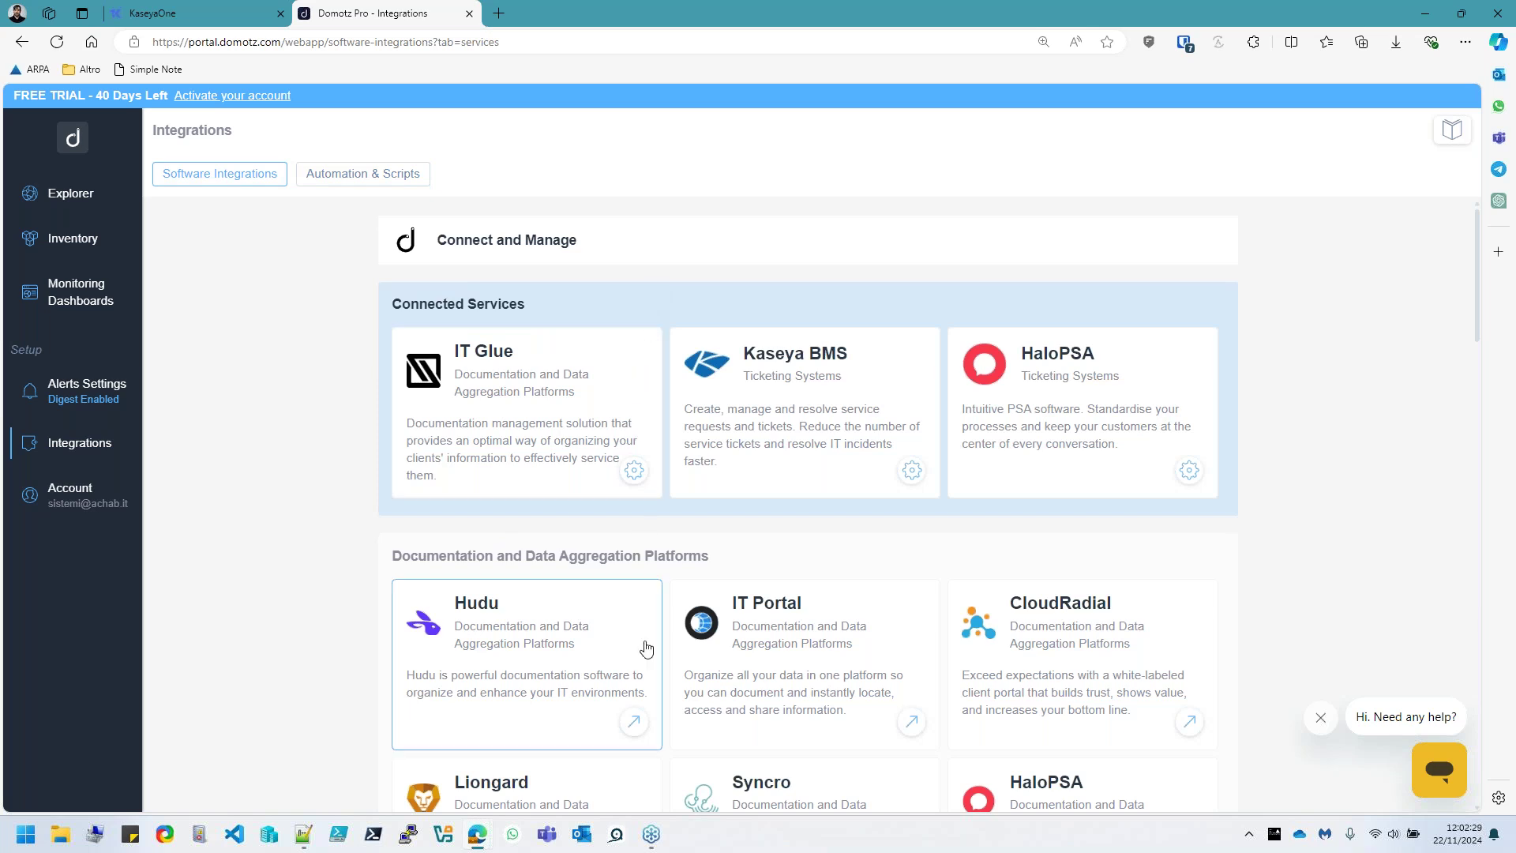
{"action": "scroll", "coordinate": [643, 647], "scroll_direction": "down", "scroll_amount": 1}
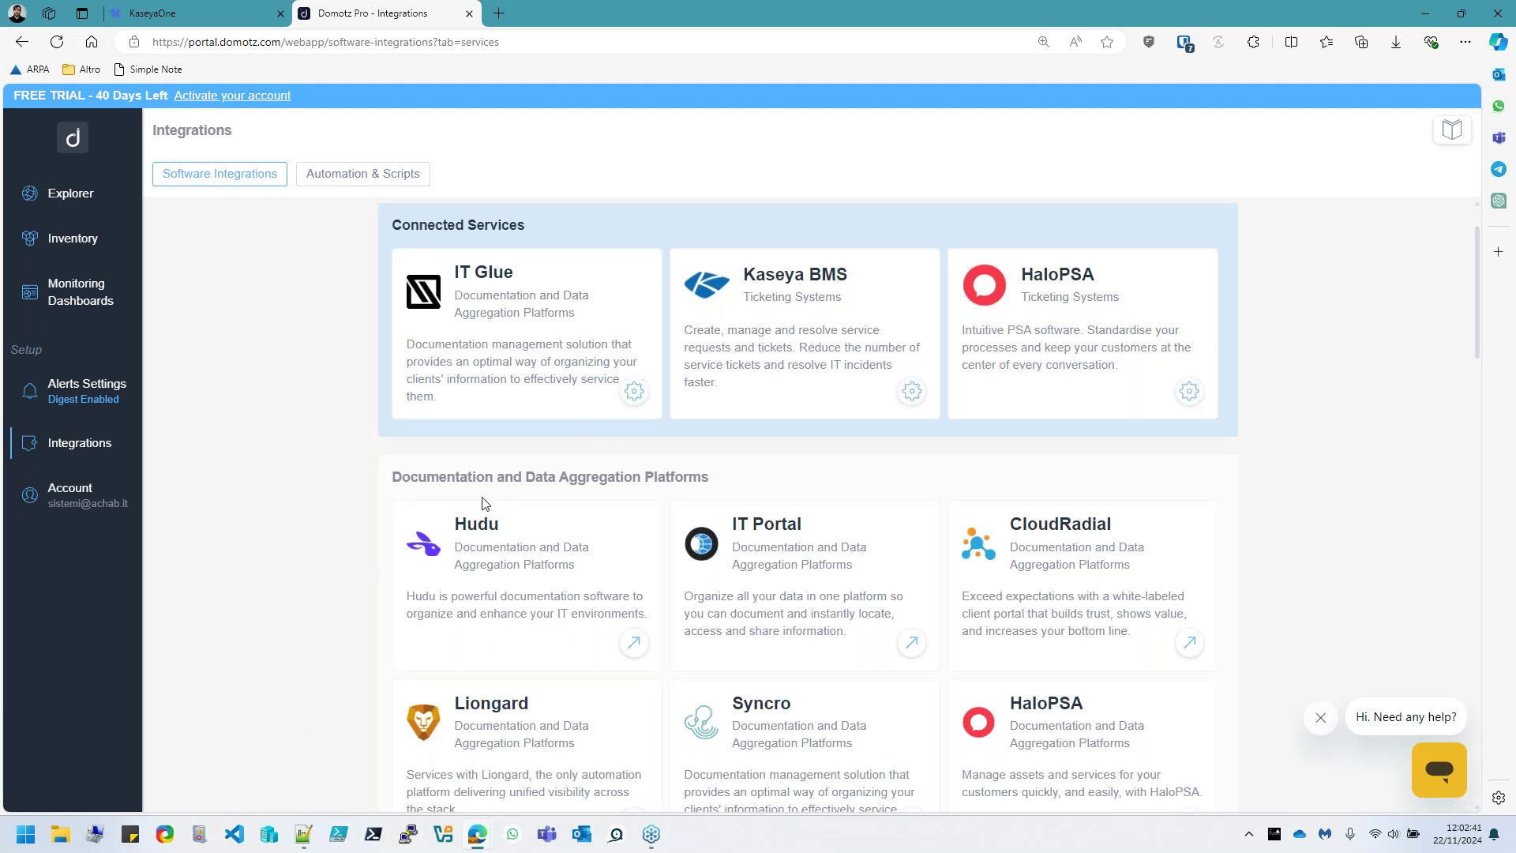
{"action": "scroll", "coordinate": [367, 533], "scroll_direction": "up", "scroll_amount": 1}
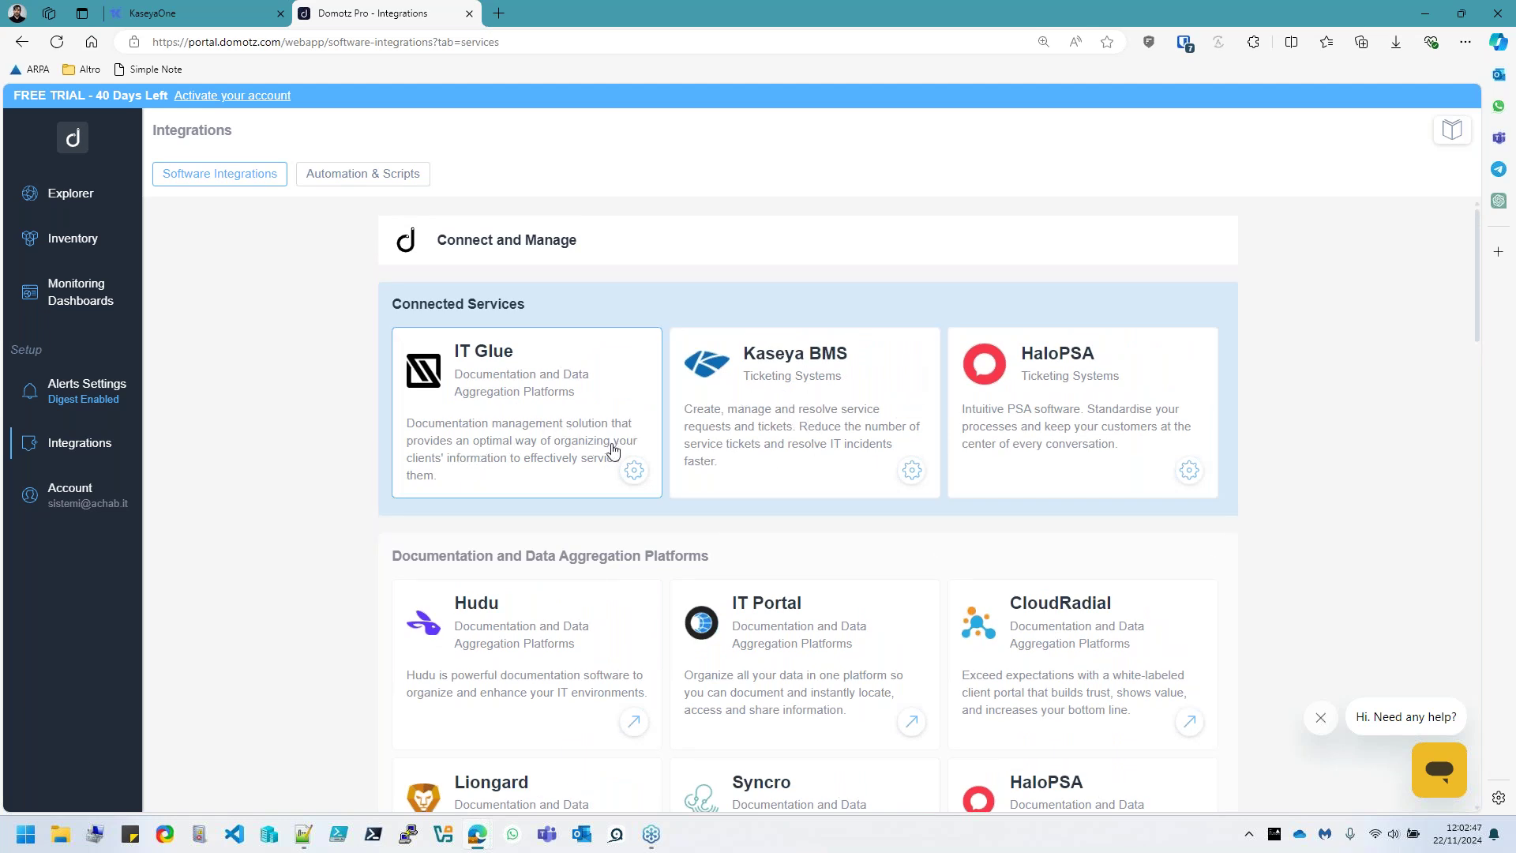
Remove the IT Glue integration from its Manage Integration settings and go back to Integrations
{"action": "left_click", "coordinate": [634, 472]}
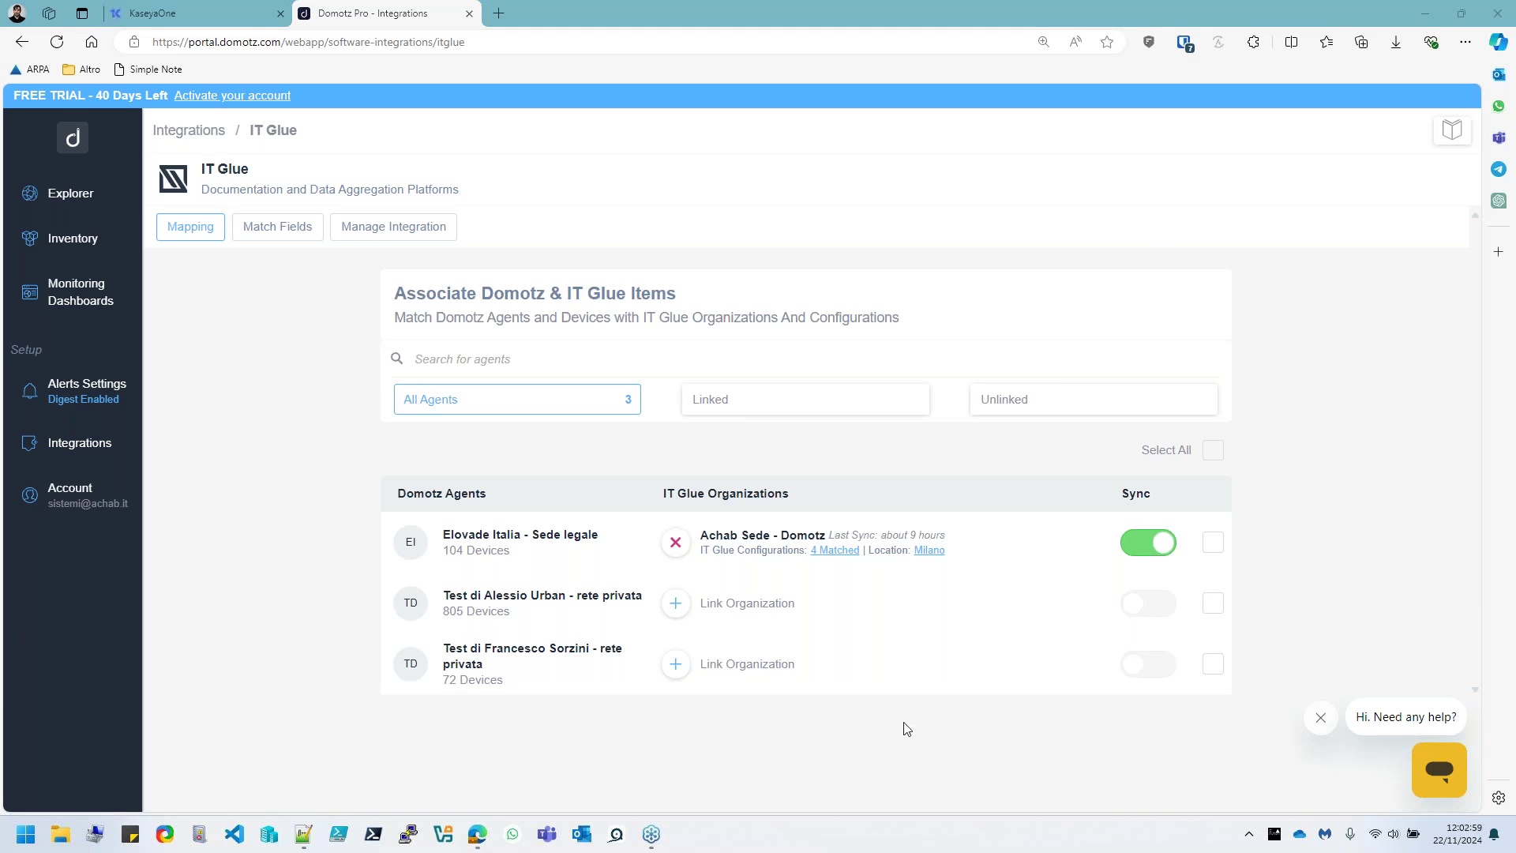
{"action": "left_click", "coordinate": [1320, 725]}
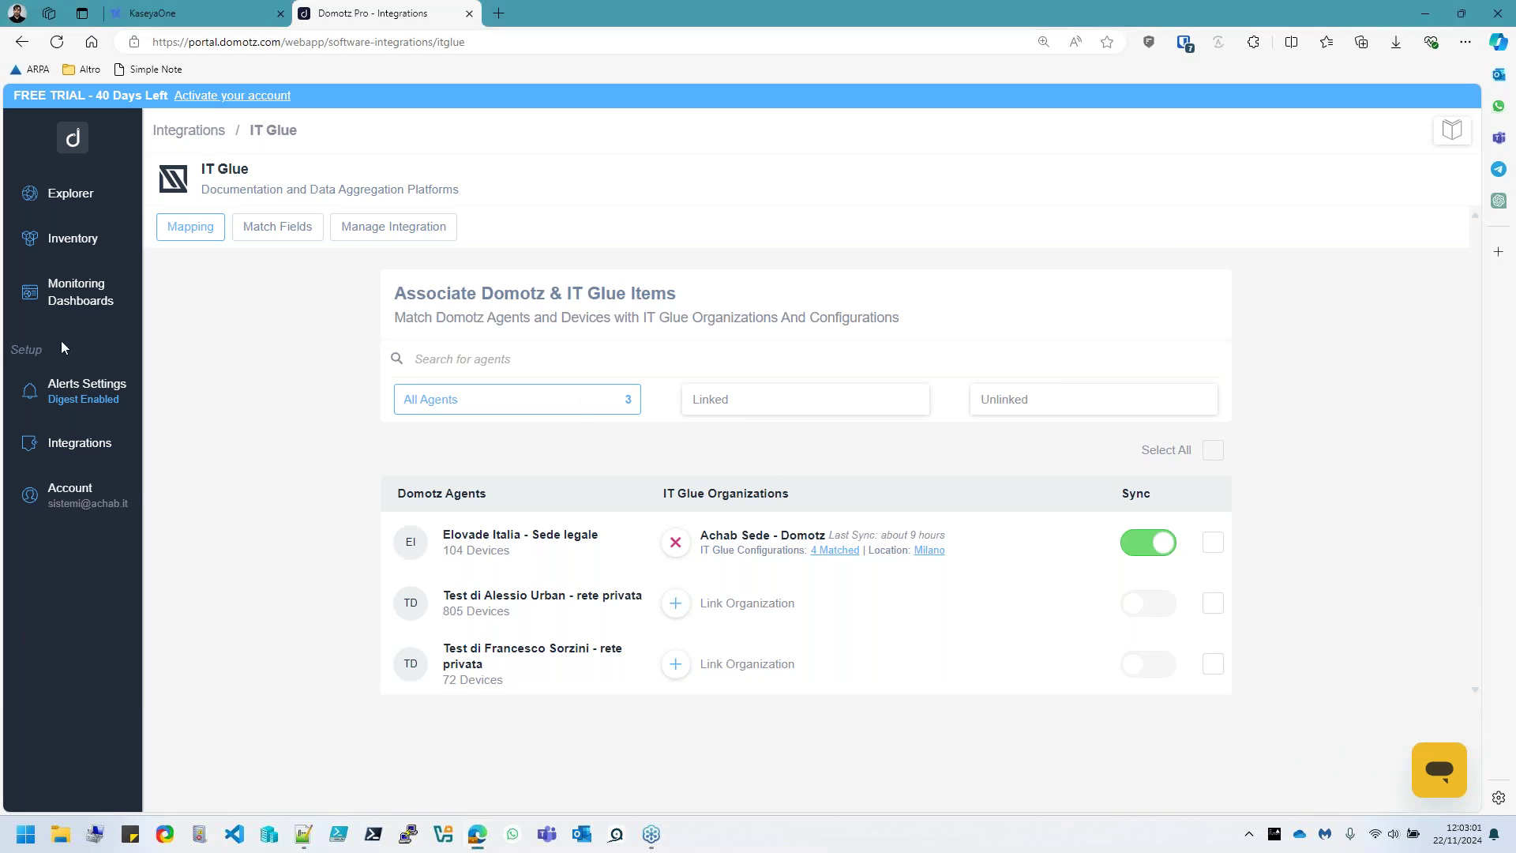
{"action": "left_click", "coordinate": [378, 230]}
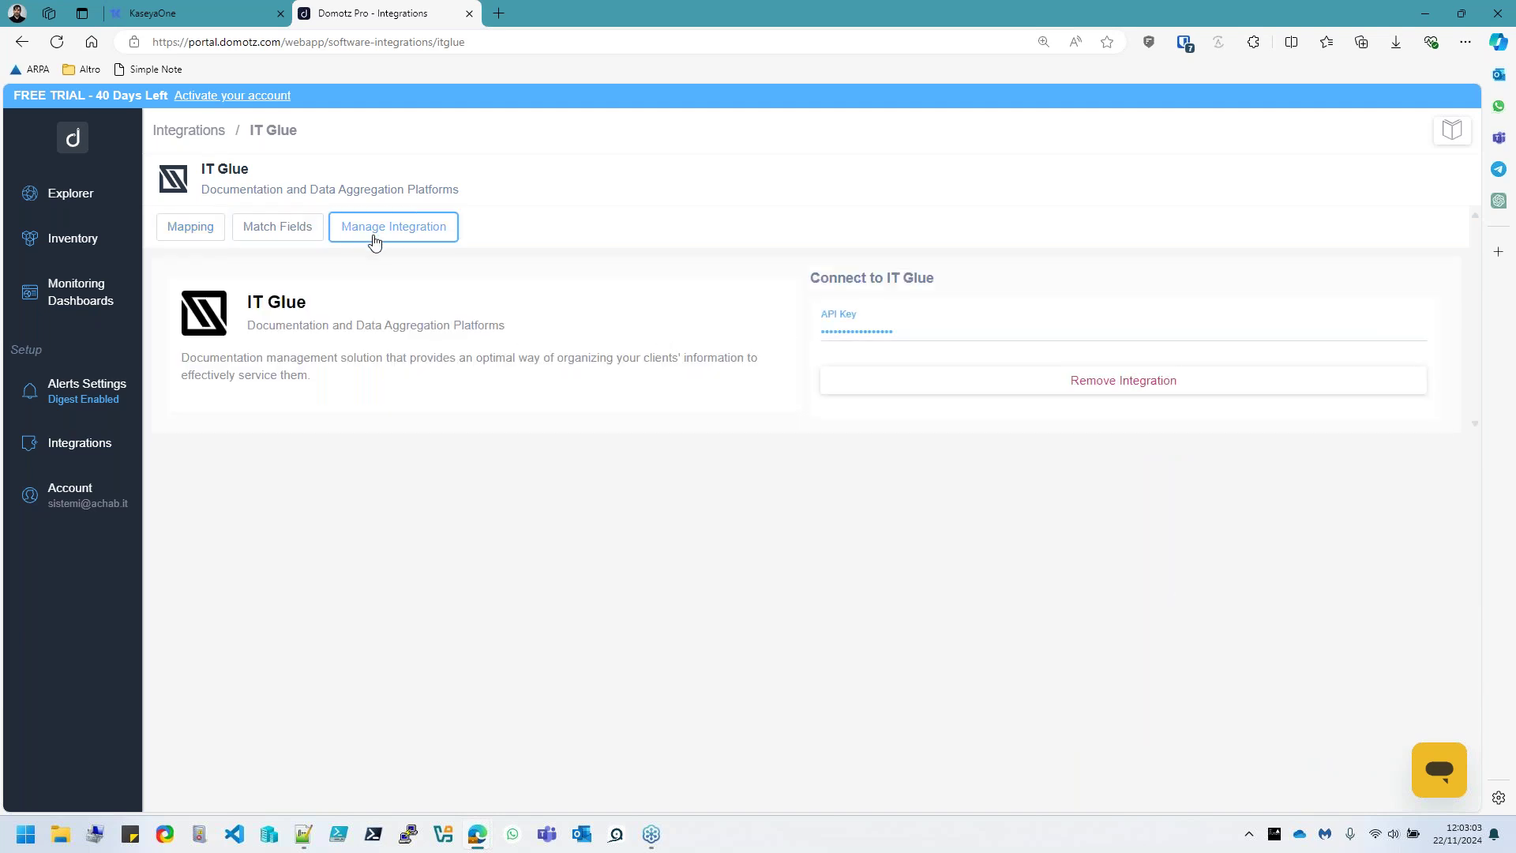
{"action": "left_click", "coordinate": [1078, 395]}
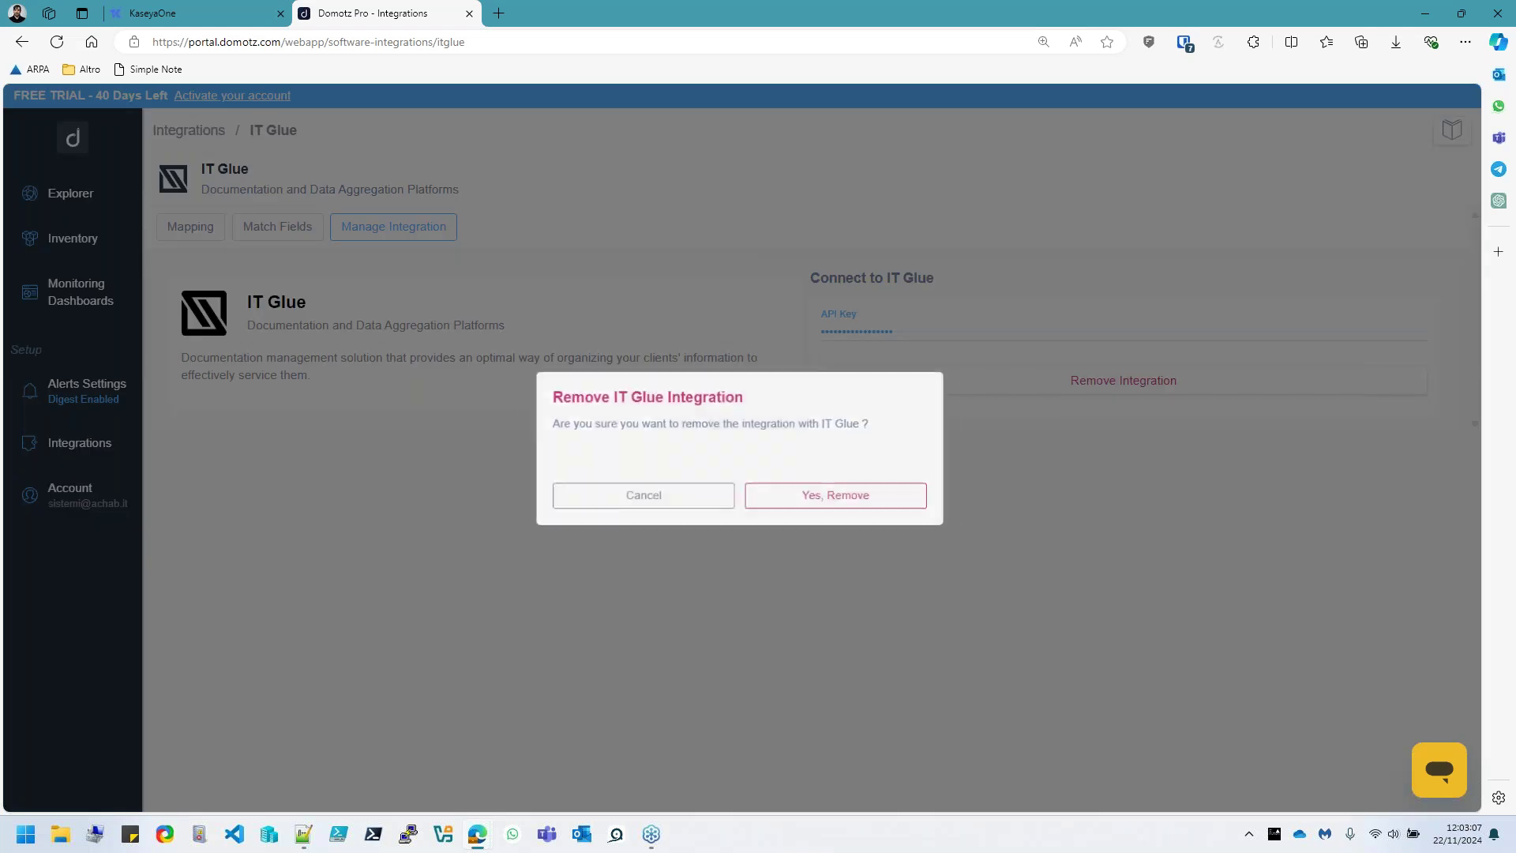
{"action": "left_click", "coordinate": [814, 493]}
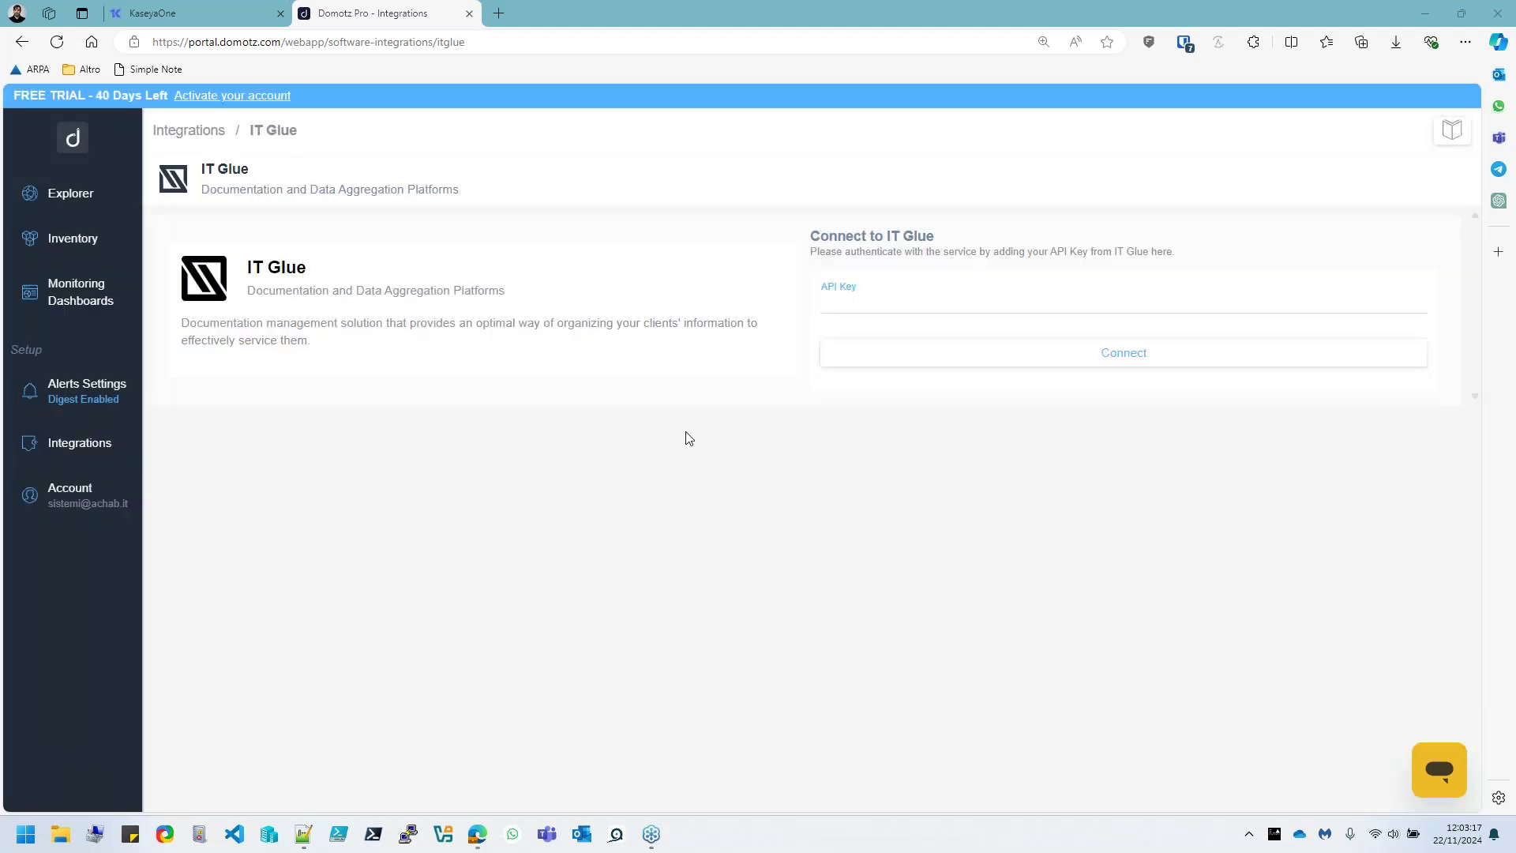
{"action": "left_click", "coordinate": [189, 130]}
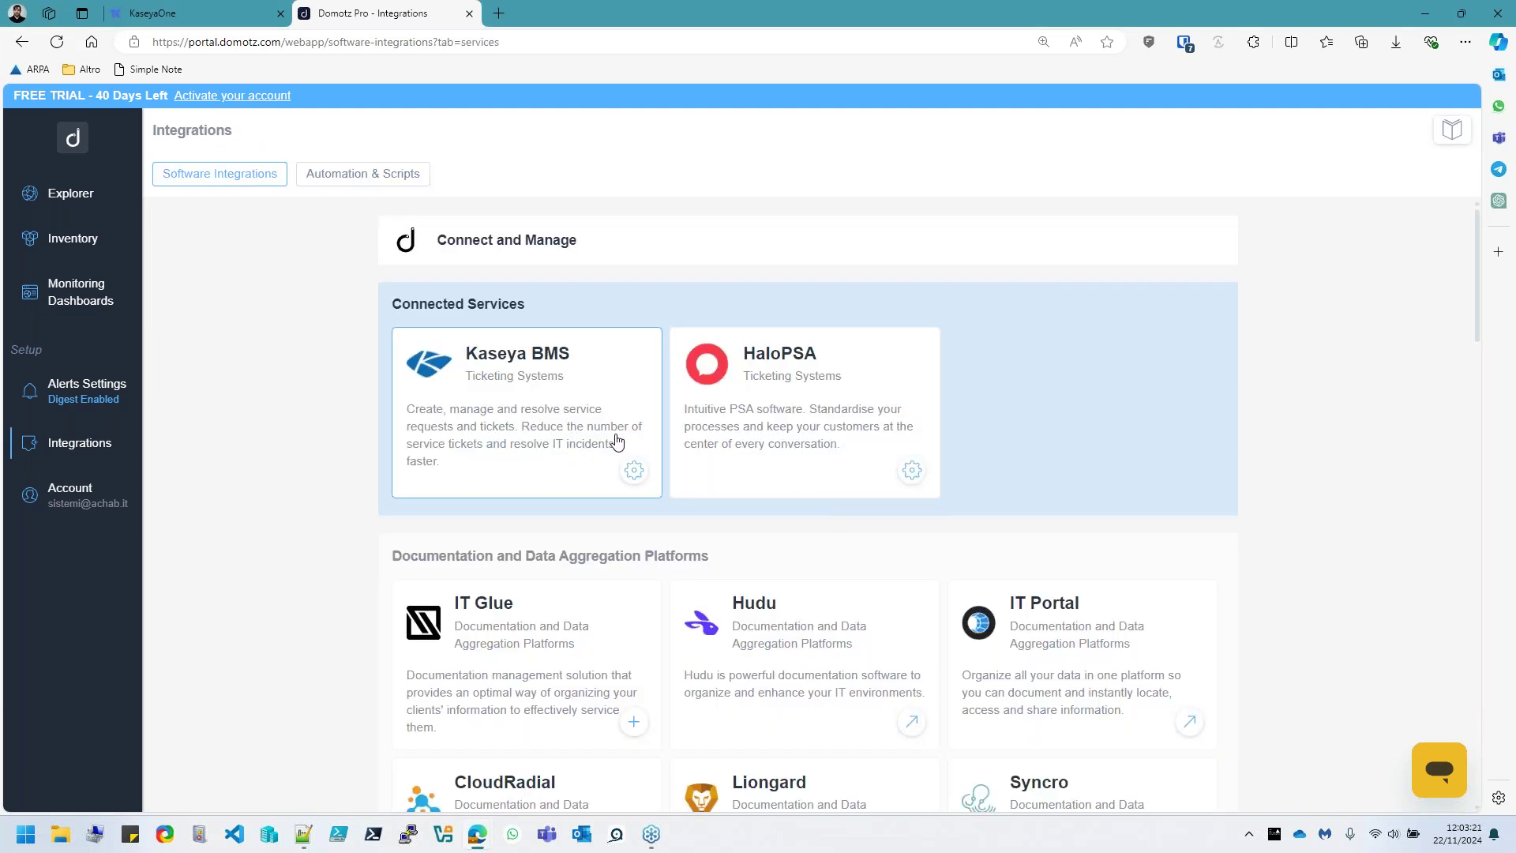
Close the Kaseya BMS Map Agents window, then remove the Kaseya BMS channel and confirm
{"action": "left_click", "coordinate": [634, 471]}
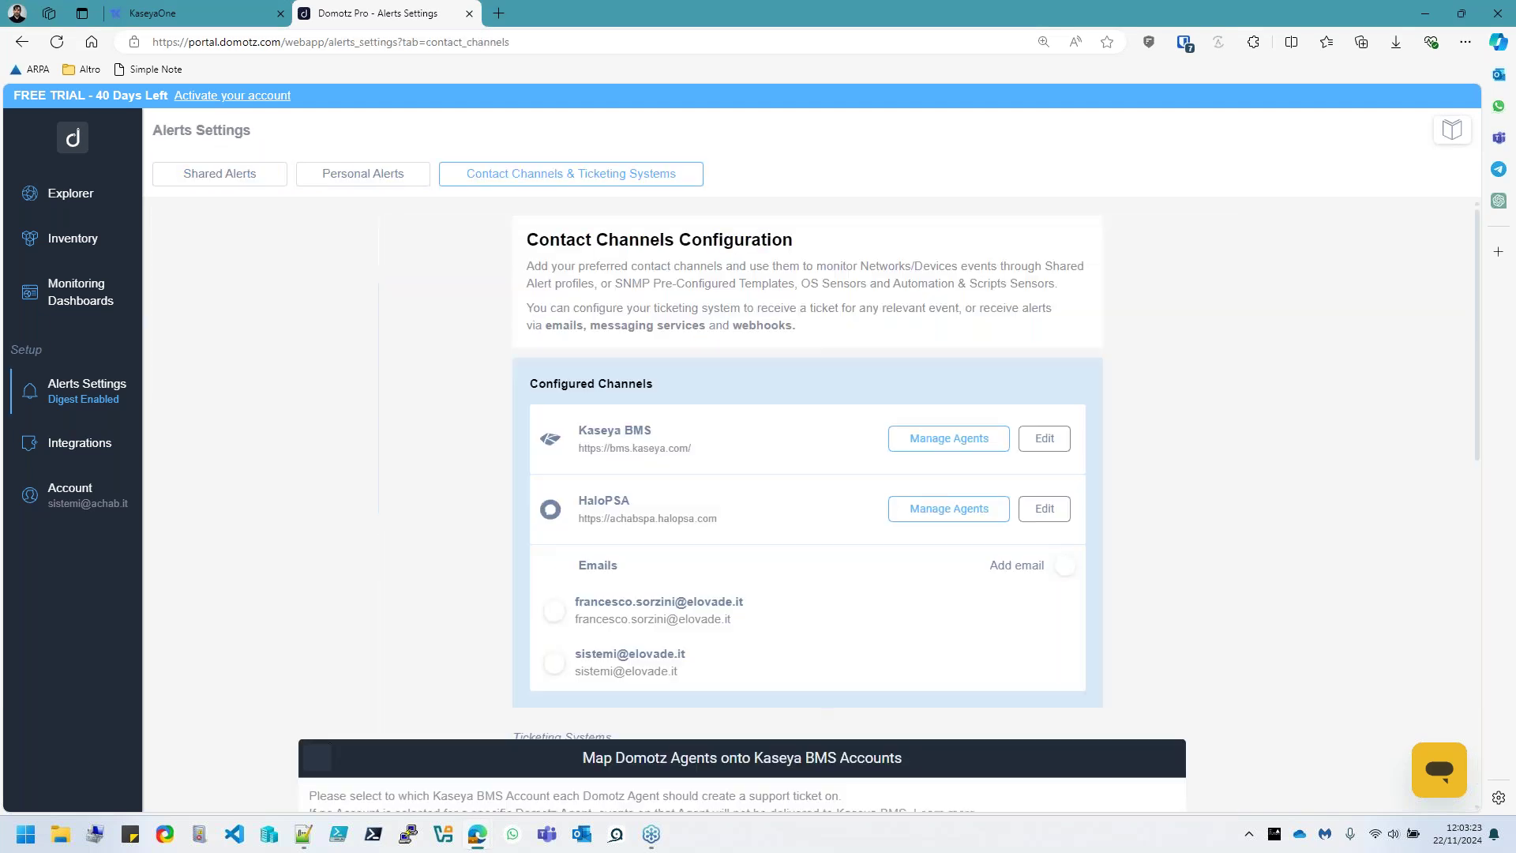
{"action": "scroll", "coordinate": [801, 517], "scroll_direction": "down", "scroll_amount": 2}
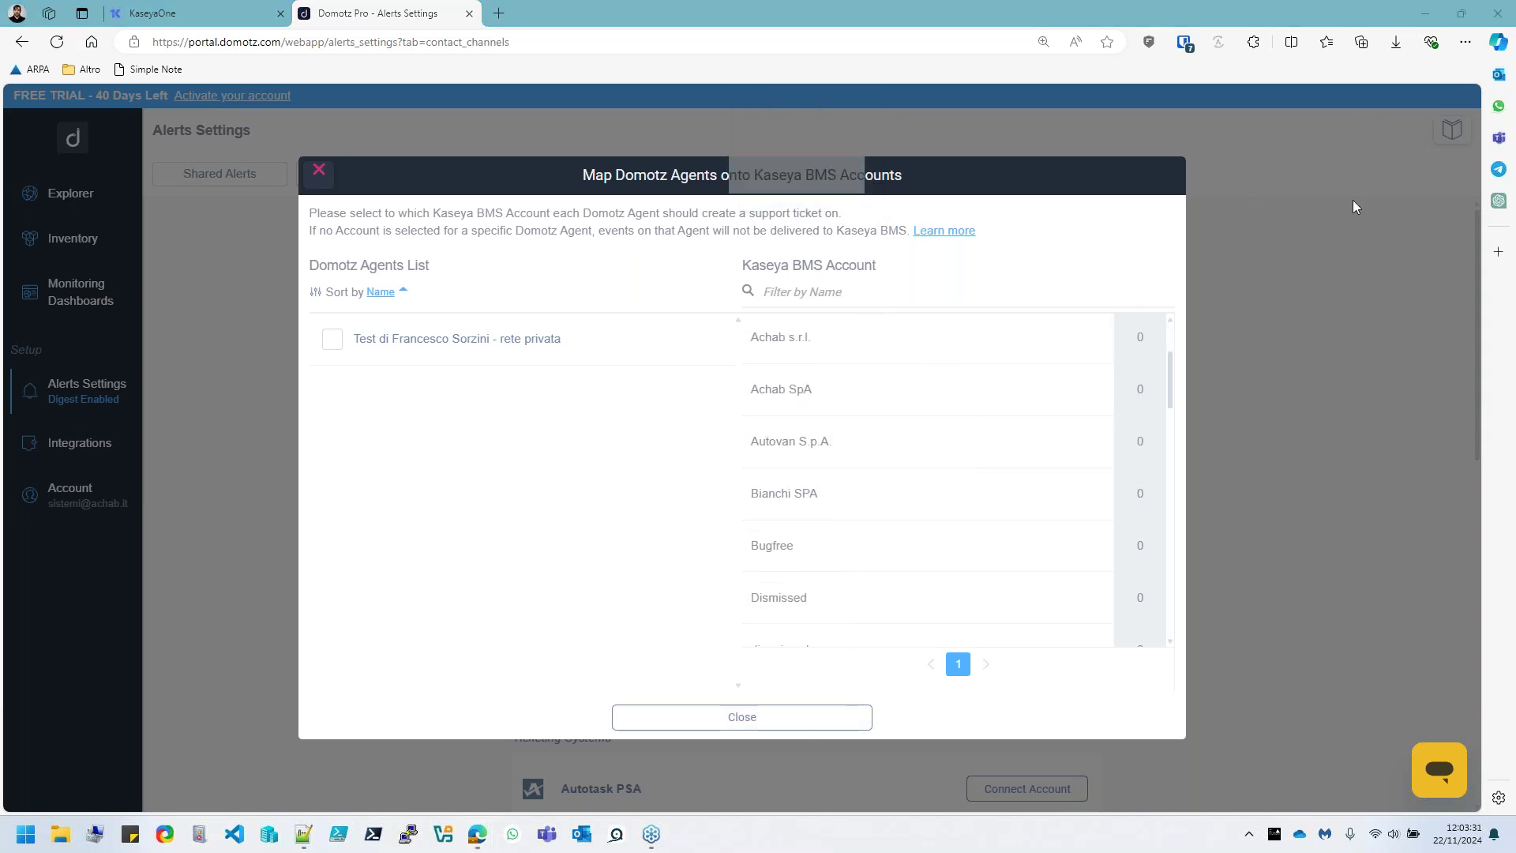
{"action": "left_click", "coordinate": [795, 720]}
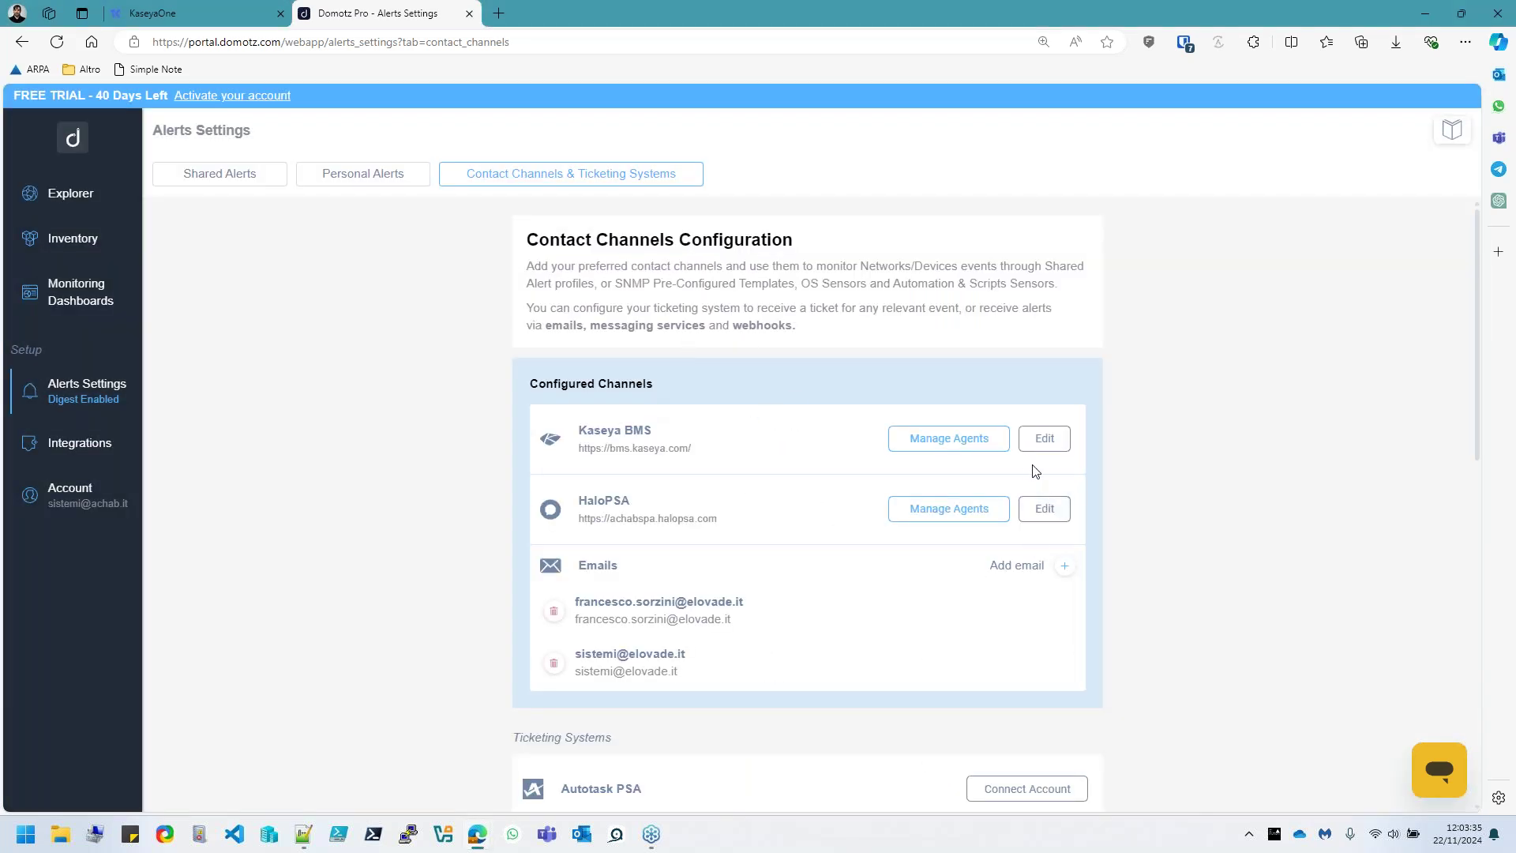
{"action": "left_click", "coordinate": [1042, 441]}
{"action": "scroll", "coordinate": [852, 506], "scroll_direction": "down", "scroll_amount": 5}
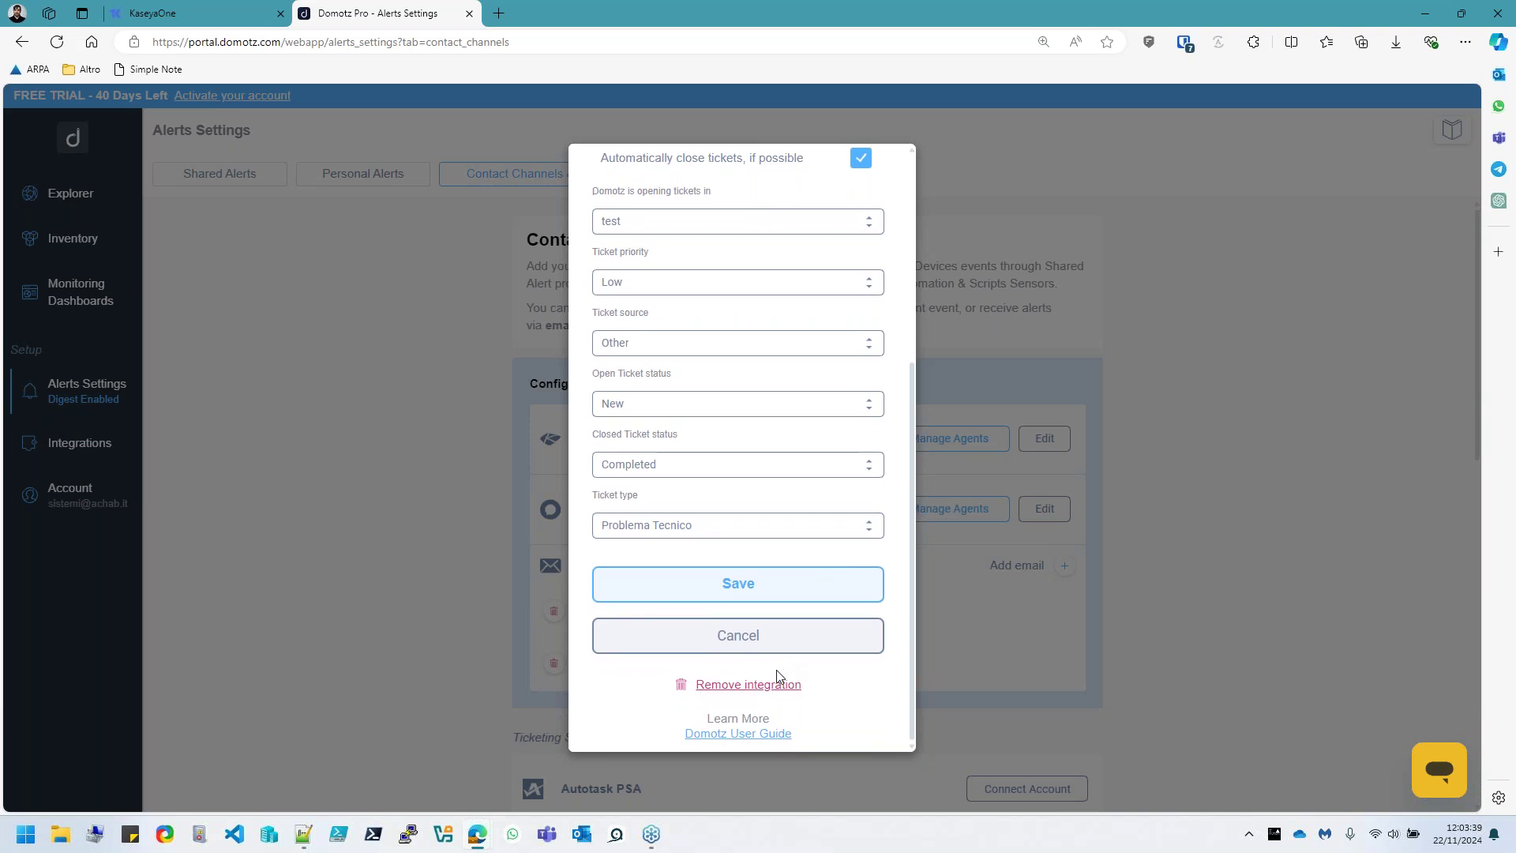
{"action": "left_click", "coordinate": [748, 683]}
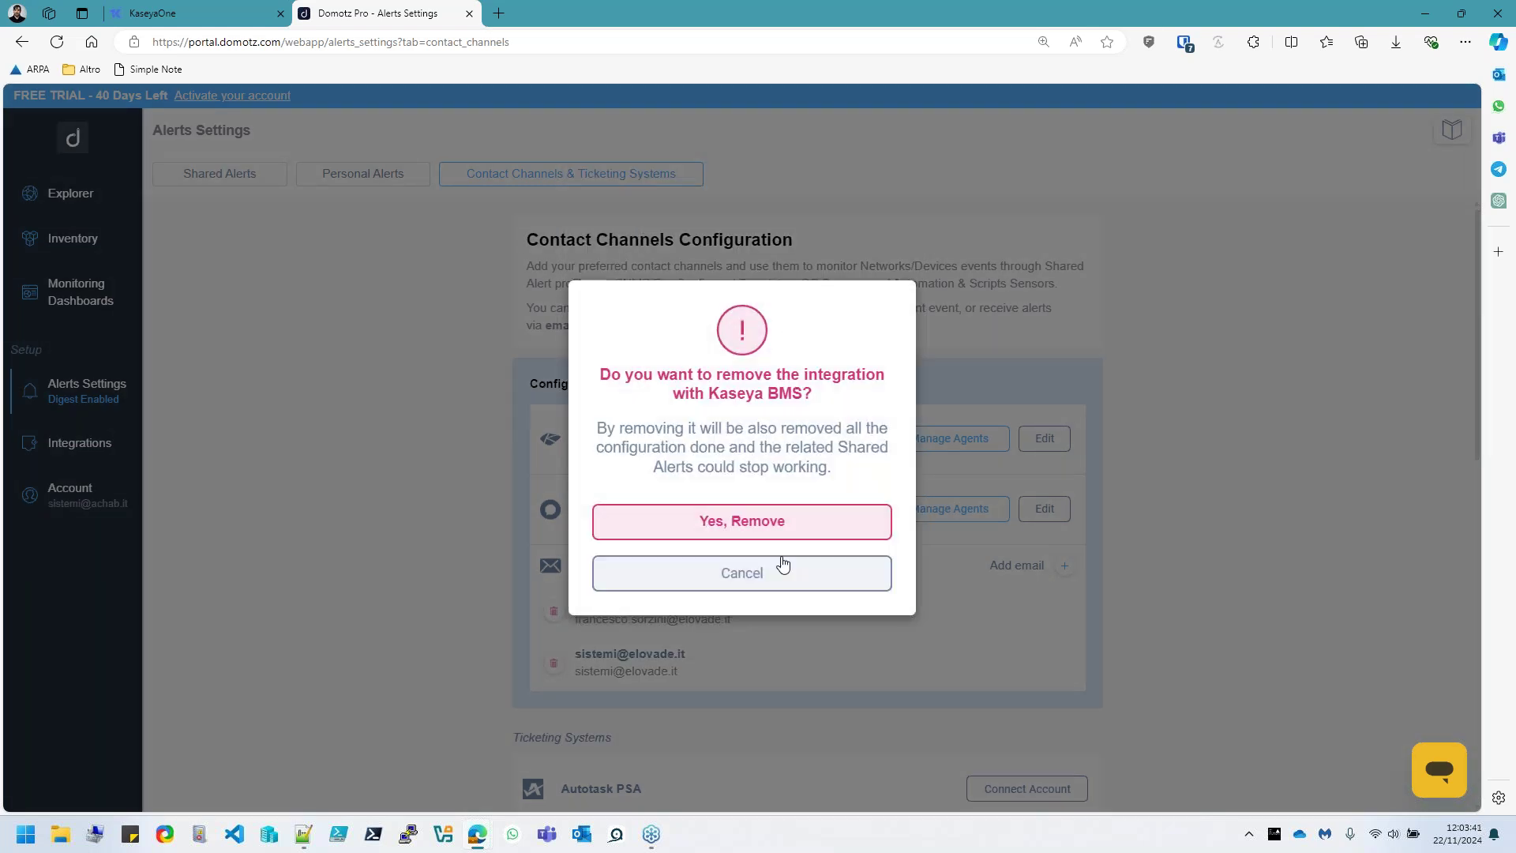
{"action": "left_click", "coordinate": [765, 520]}
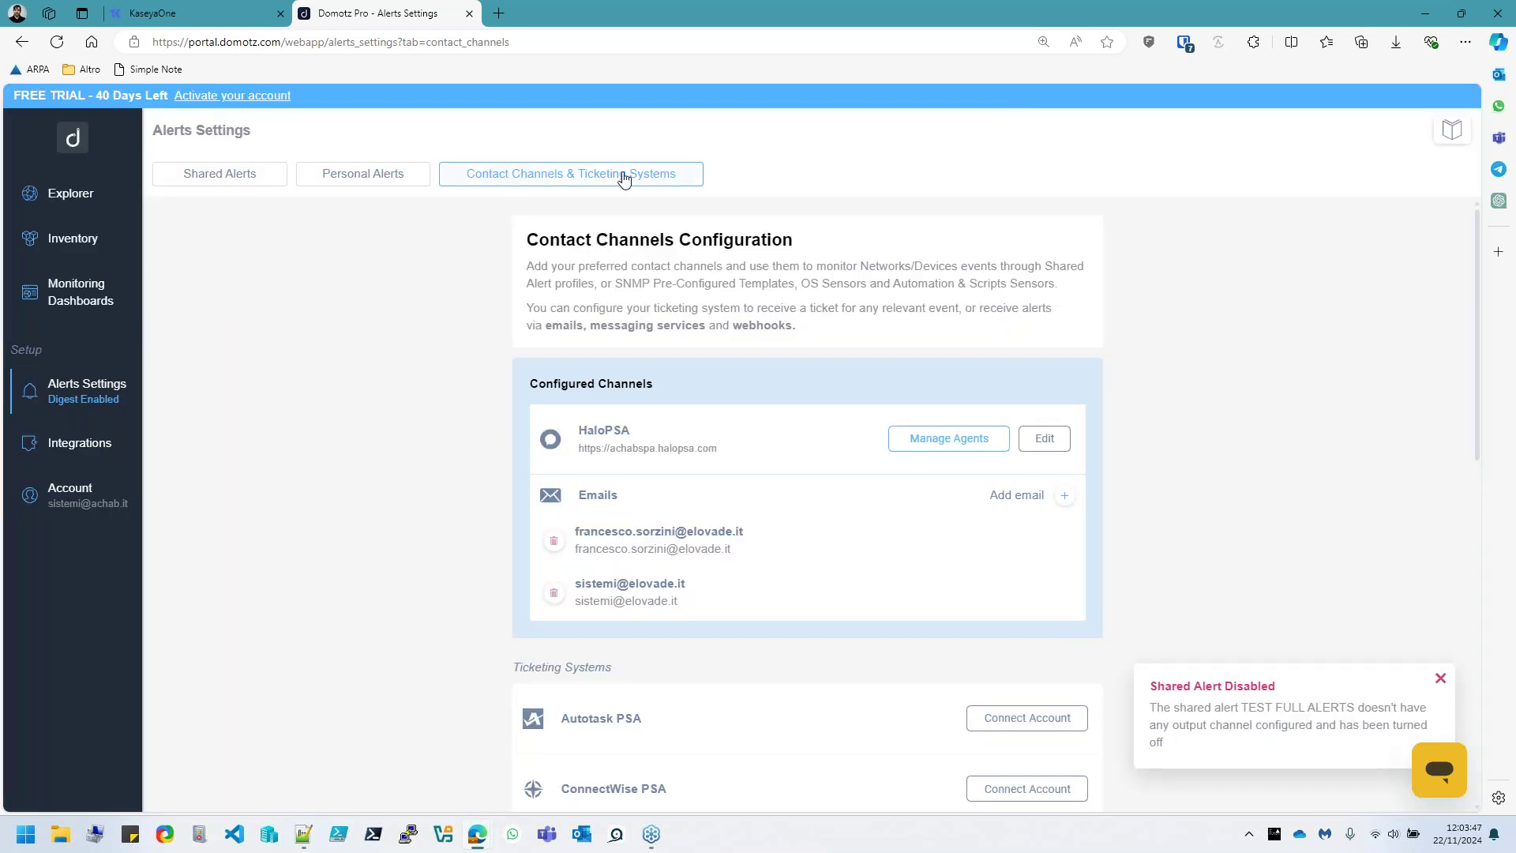
Return to the Integrations overview and highlight the Documentation and Data Aggregation Platforms heading
{"action": "left_click", "coordinate": [71, 444]}
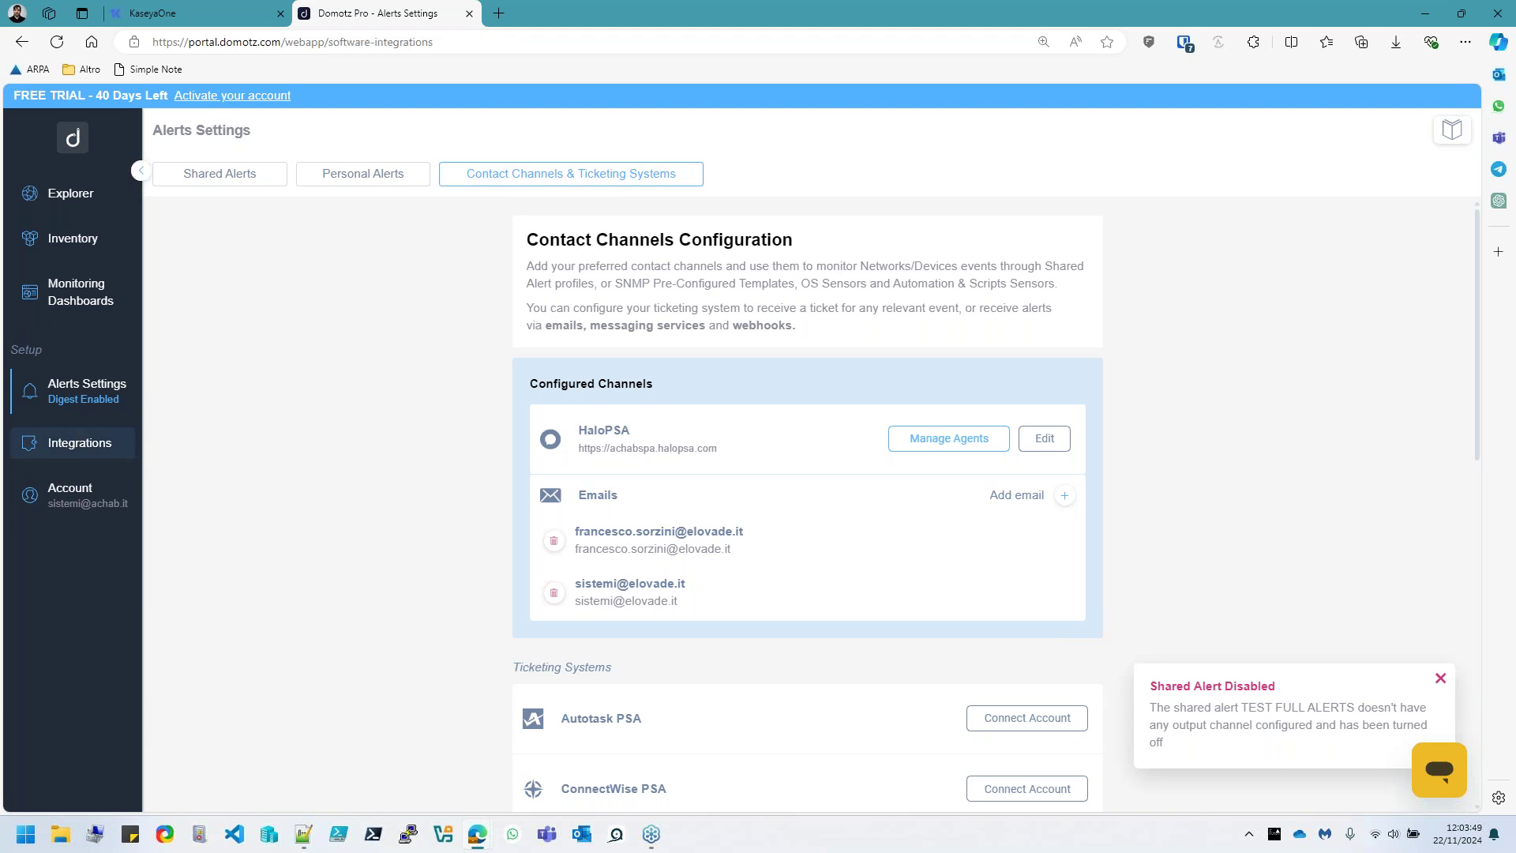
{"action": "scroll", "coordinate": [793, 292], "scroll_direction": "down", "scroll_amount": 2}
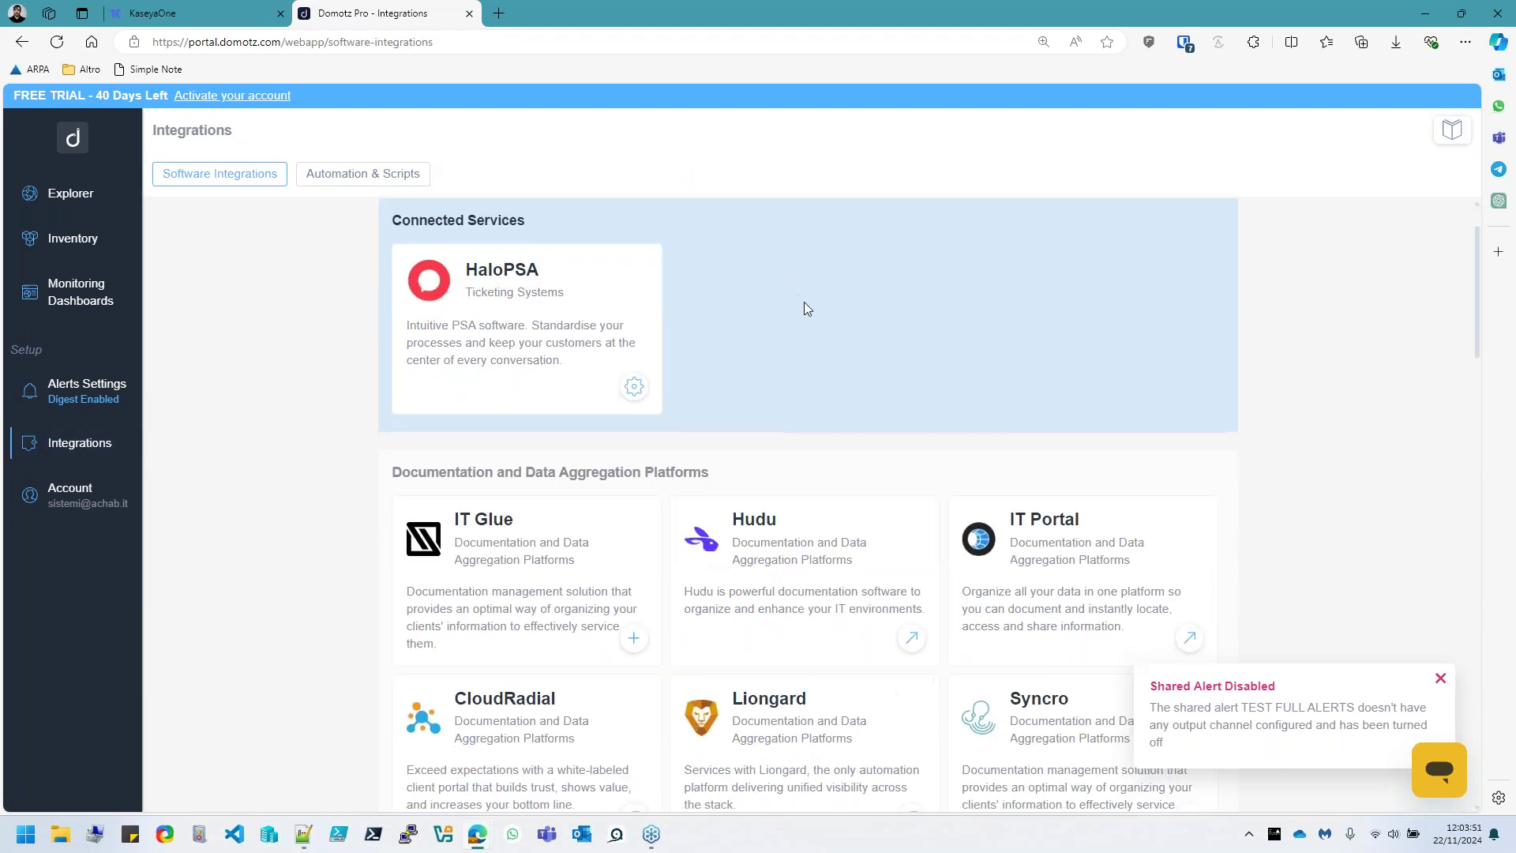
{"action": "scroll", "coordinate": [803, 308], "scroll_direction": "down", "scroll_amount": 3}
{"action": "double_click", "coordinate": [417, 235]}
{"action": "left_click", "coordinate": [667, 230]}
{"action": "triple_click", "coordinate": [618, 272]}
{"action": "left_click_drag", "start_coordinate": [708, 239], "coordinate": [391, 240]}
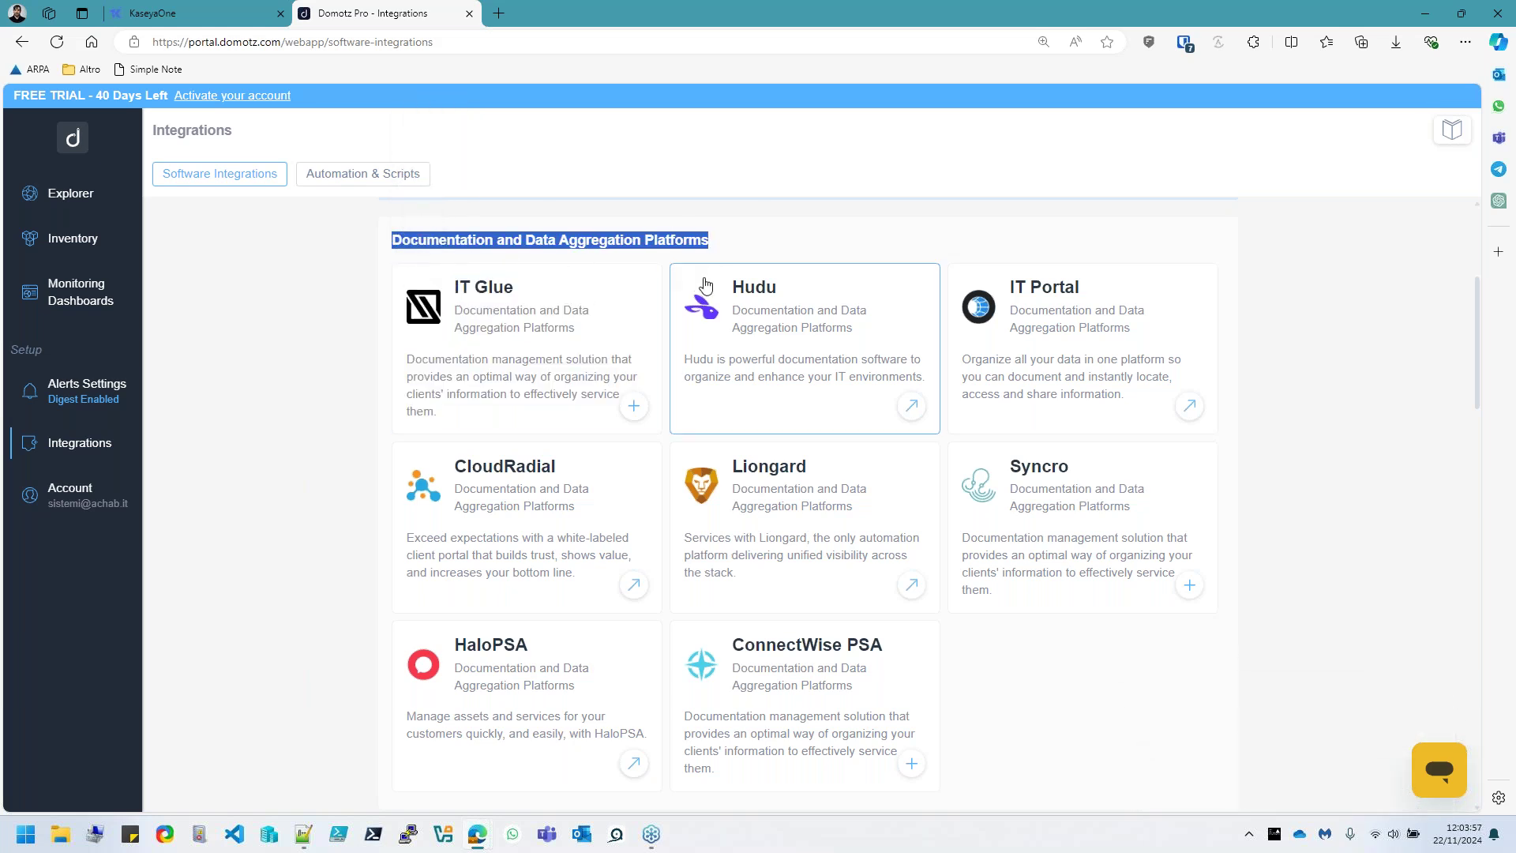
{"action": "left_click", "coordinate": [748, 225]}
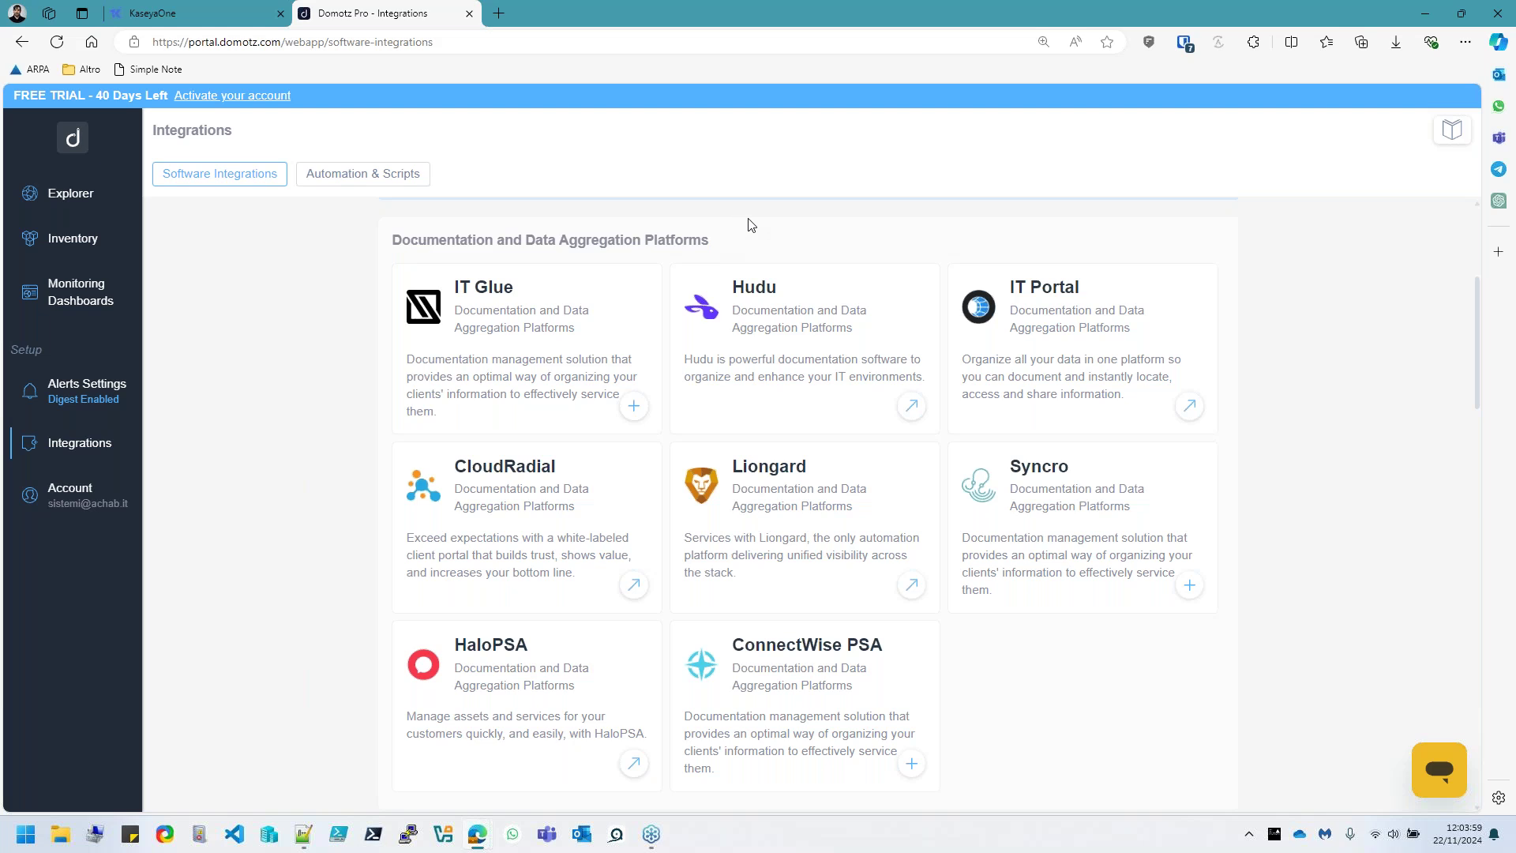
Scroll the Software Integrations catalogue to bring the IT Glue card into view
{"action": "scroll", "coordinate": [687, 277], "scroll_direction": "down", "scroll_amount": 2}
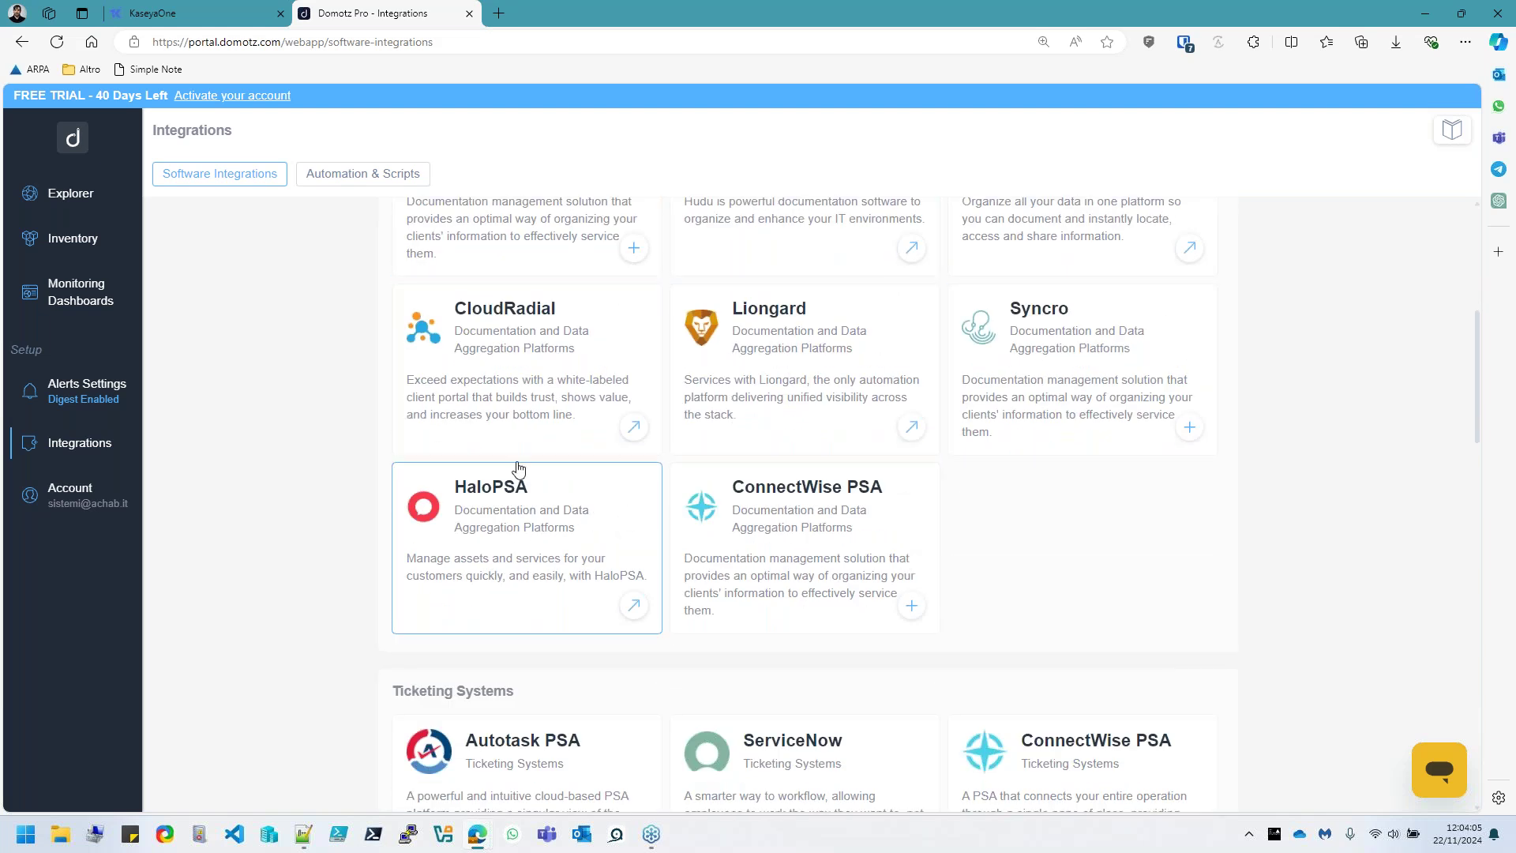
{"action": "scroll", "coordinate": [517, 411], "scroll_direction": "up", "scroll_amount": 2}
{"action": "scroll", "coordinate": [545, 427], "scroll_direction": "down", "scroll_amount": 3}
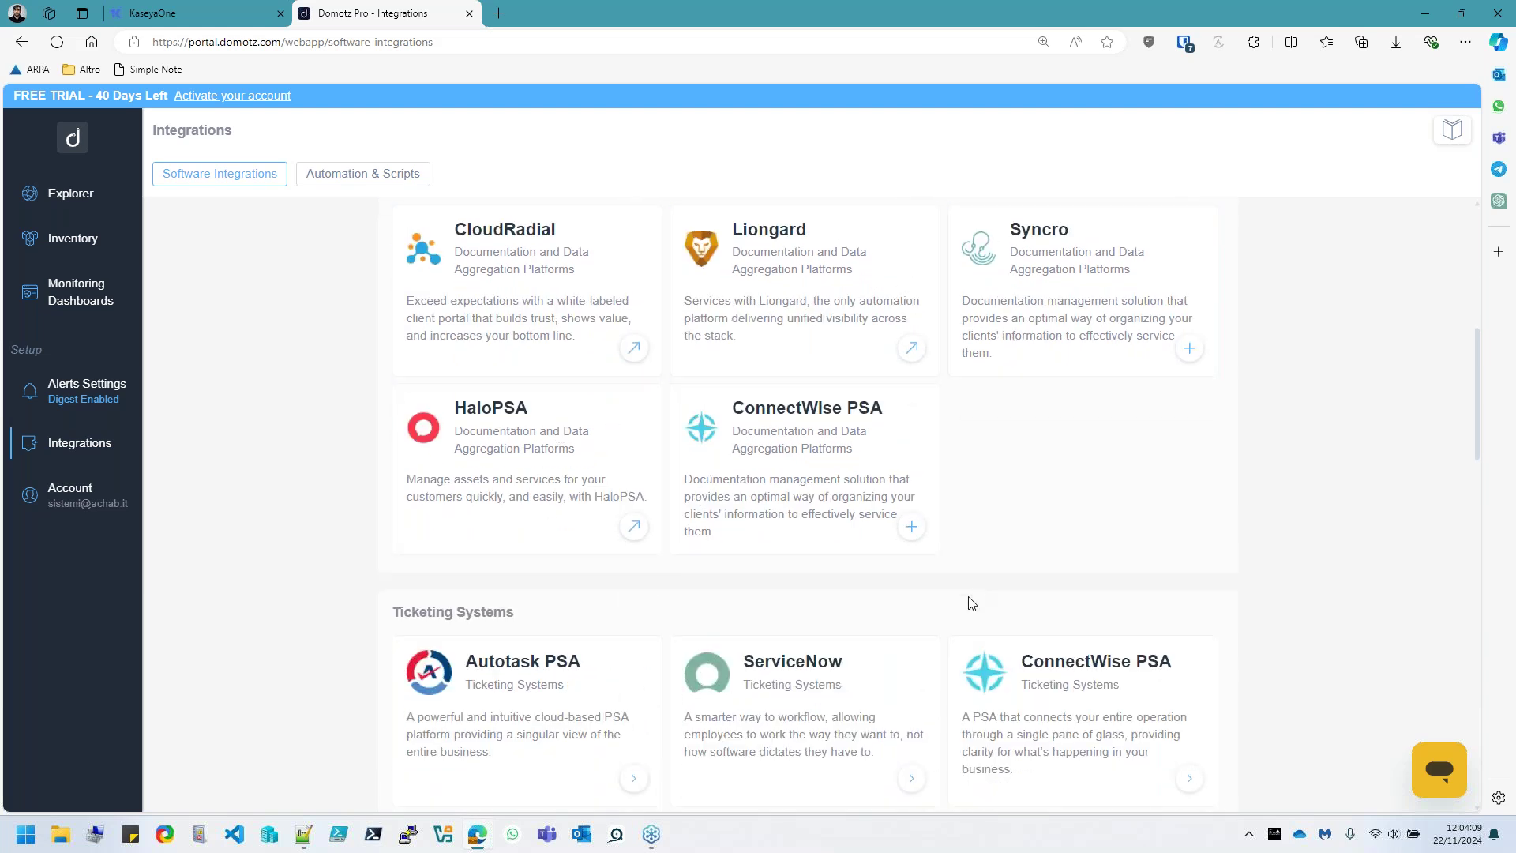
{"action": "scroll", "coordinate": [958, 631], "scroll_direction": "down", "scroll_amount": 2}
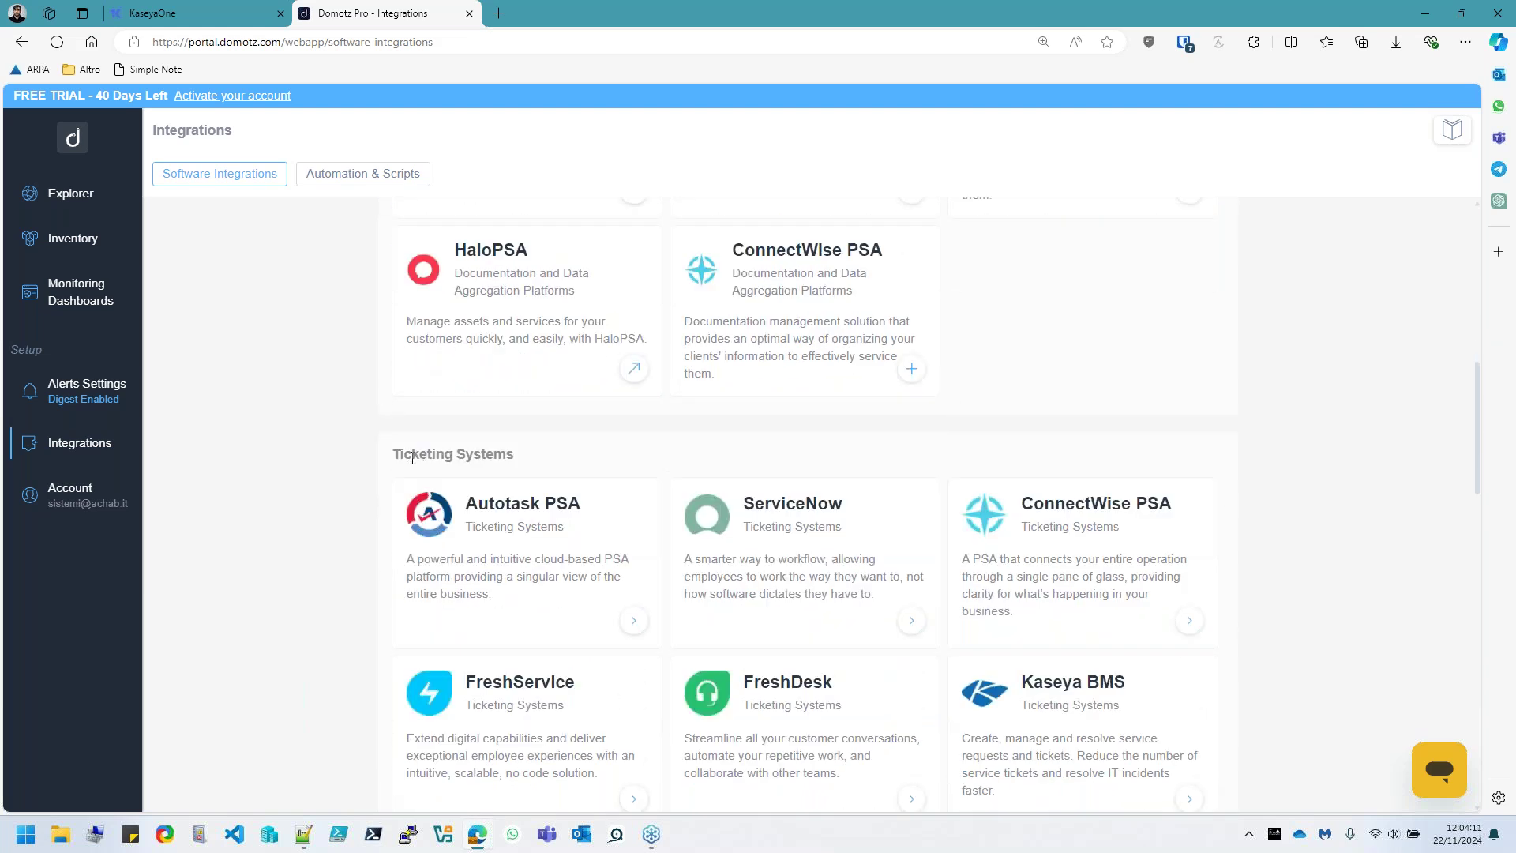
{"action": "left_click_drag", "start_coordinate": [411, 458], "coordinate": [506, 458]}
{"action": "scroll", "coordinate": [635, 423], "scroll_direction": "down", "scroll_amount": 2}
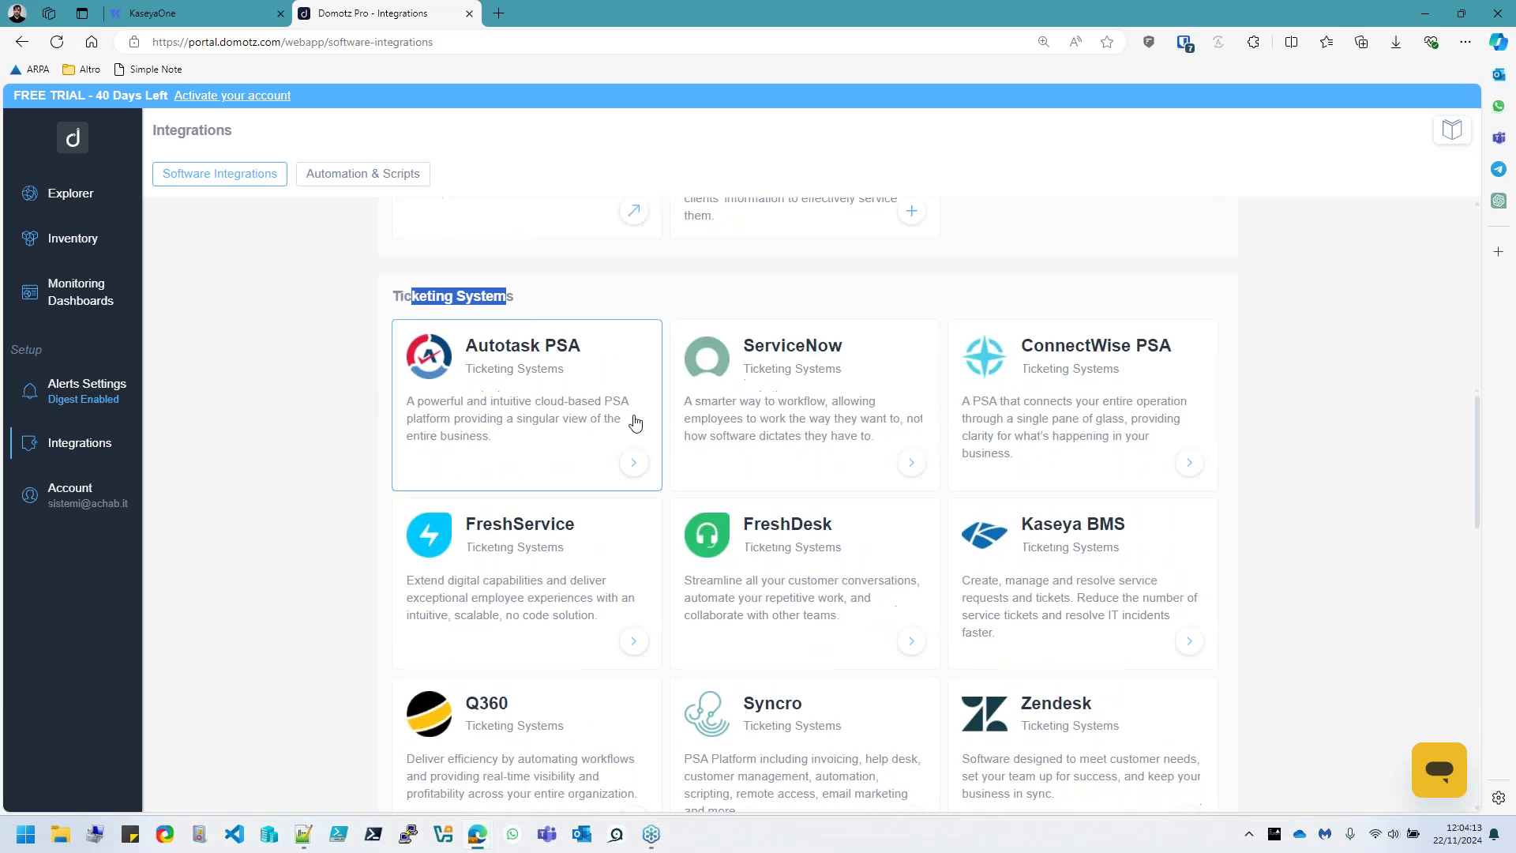
{"action": "scroll", "coordinate": [636, 423], "scroll_direction": "down", "scroll_amount": 1}
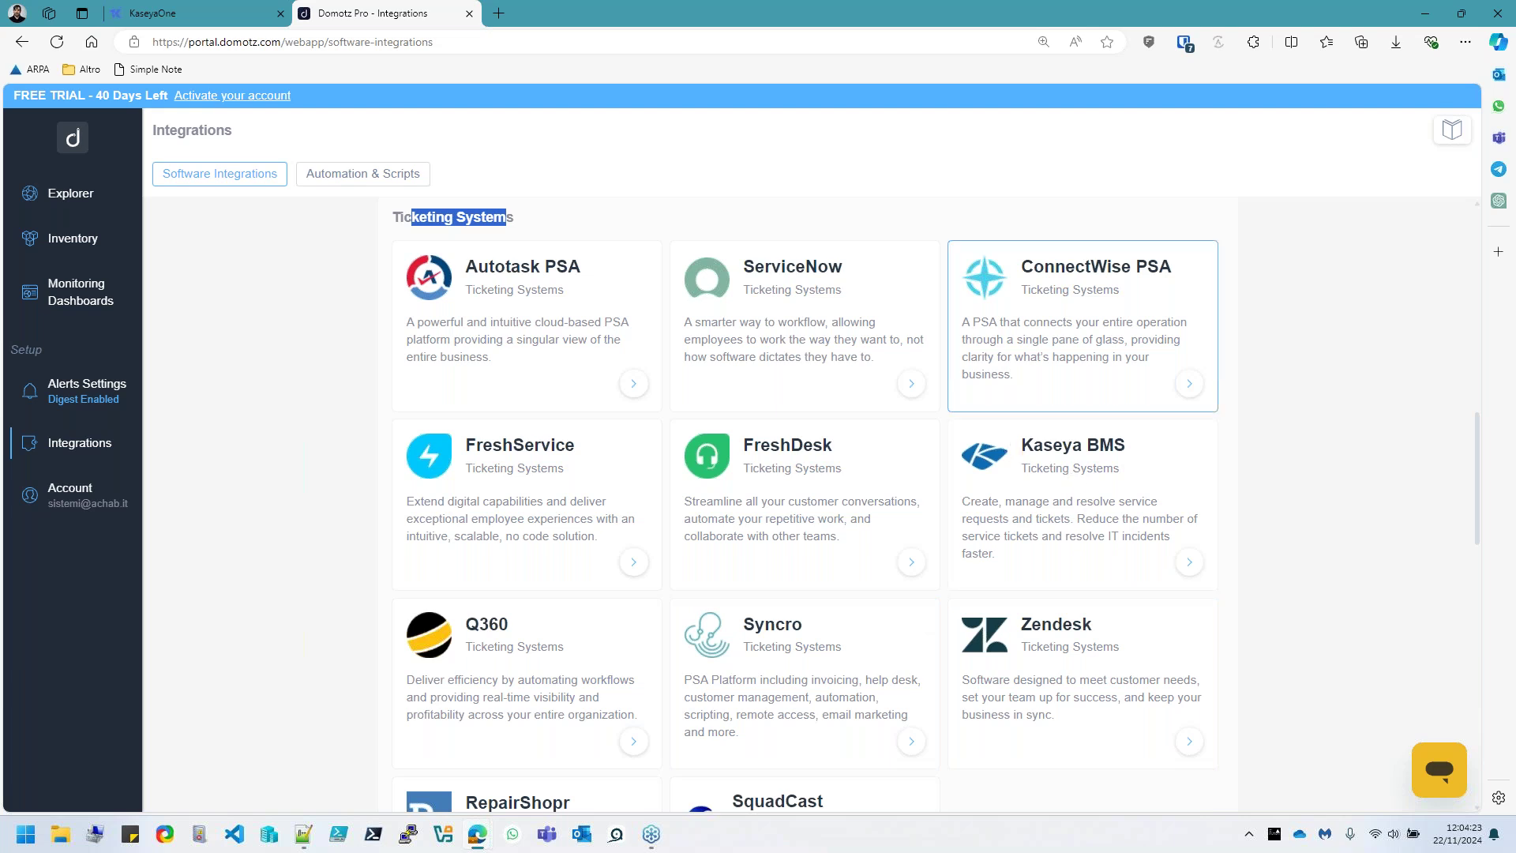
{"action": "scroll", "coordinate": [1137, 541], "scroll_direction": "down", "scroll_amount": 1}
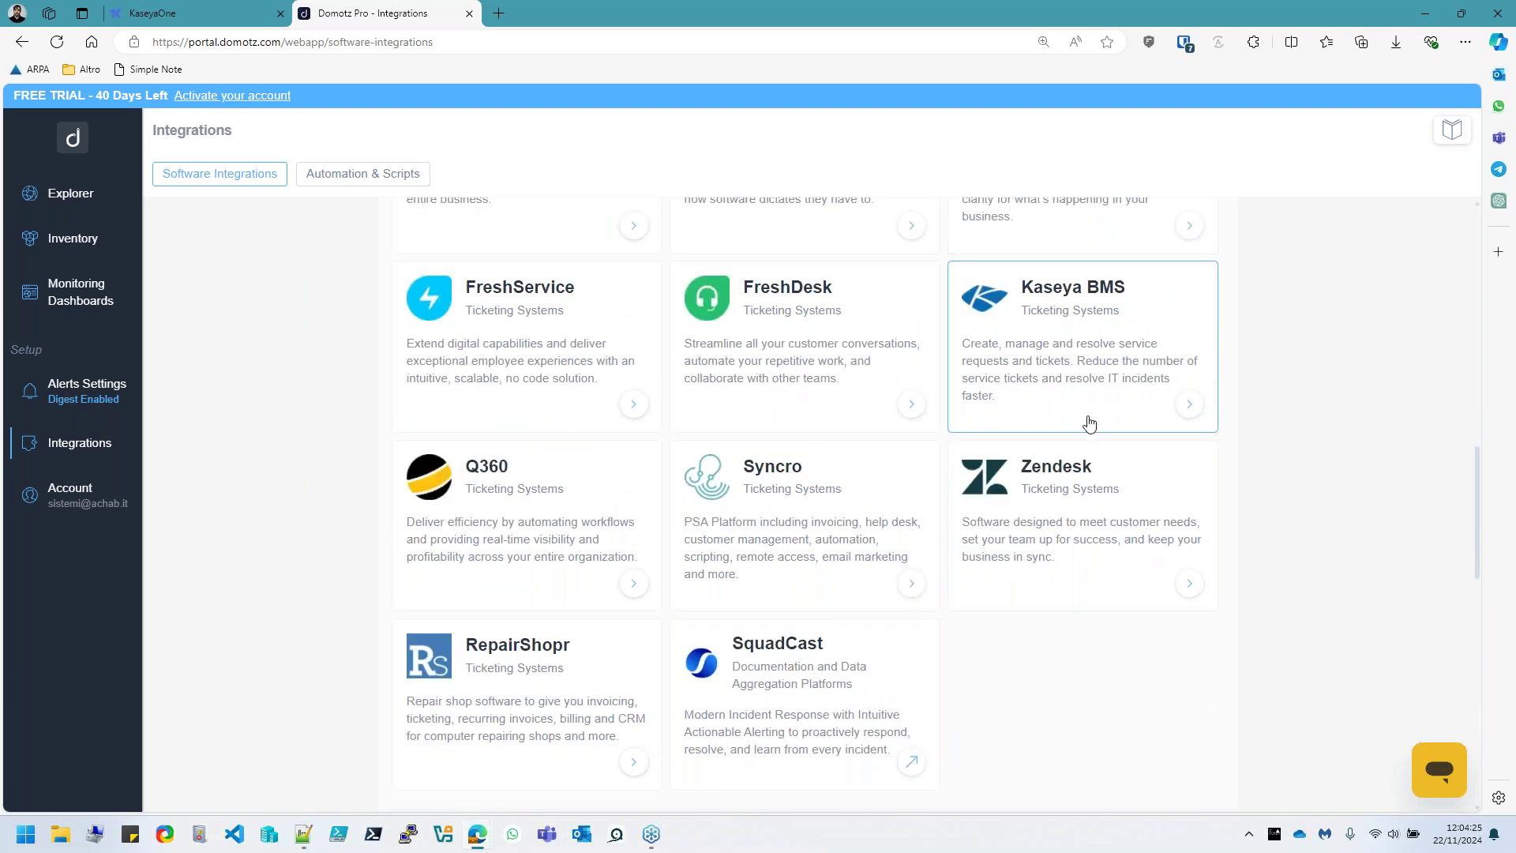
{"action": "scroll", "coordinate": [536, 324], "scroll_direction": "up", "scroll_amount": 6}
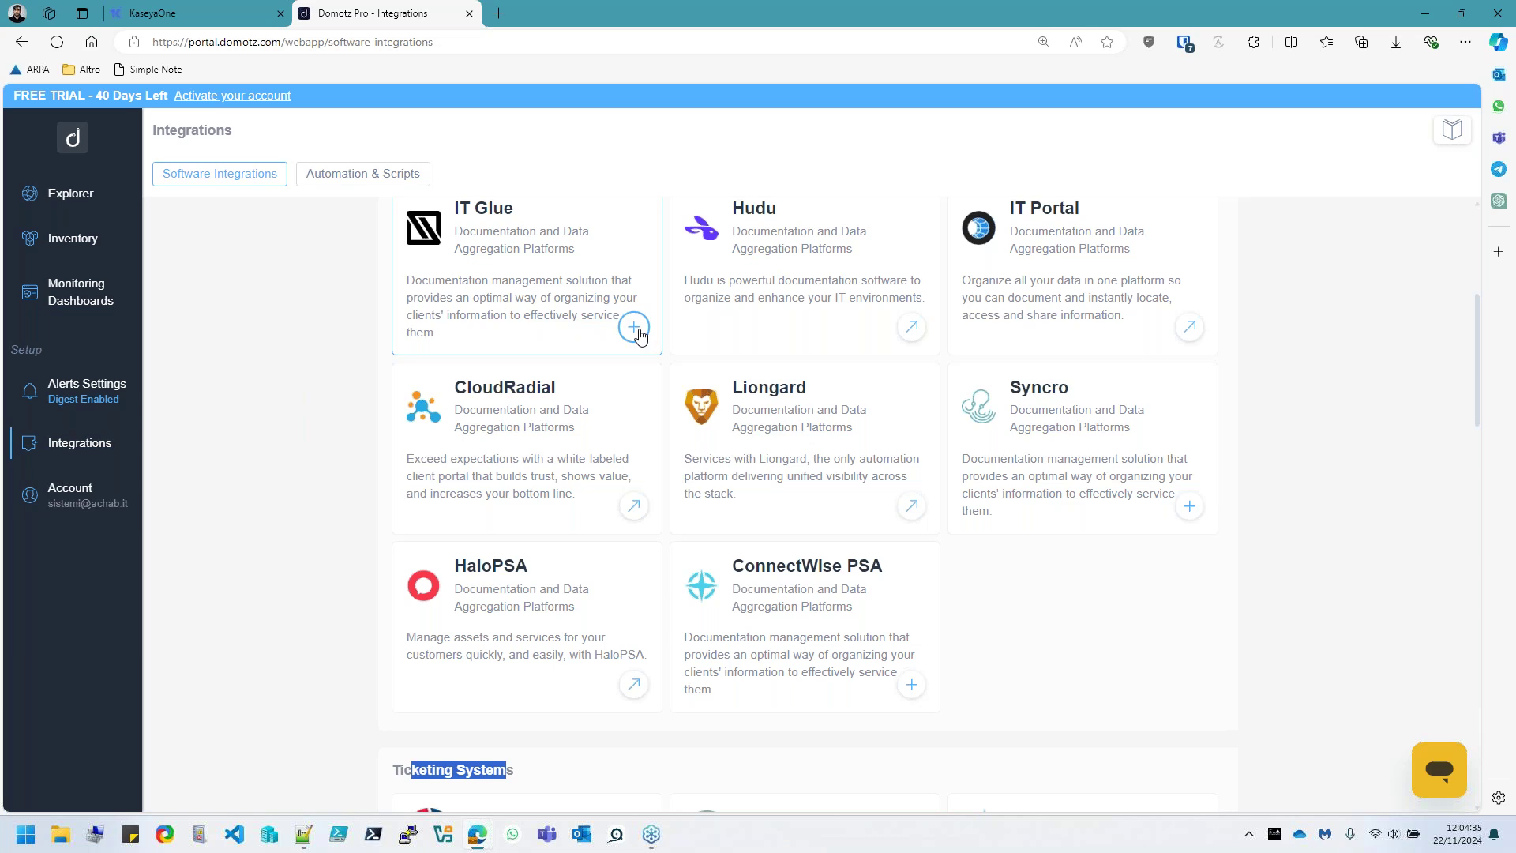
Open the Connect to IT Glue page, focus its API Key field, then switch to KaseyaOne
{"action": "left_click", "coordinate": [634, 327]}
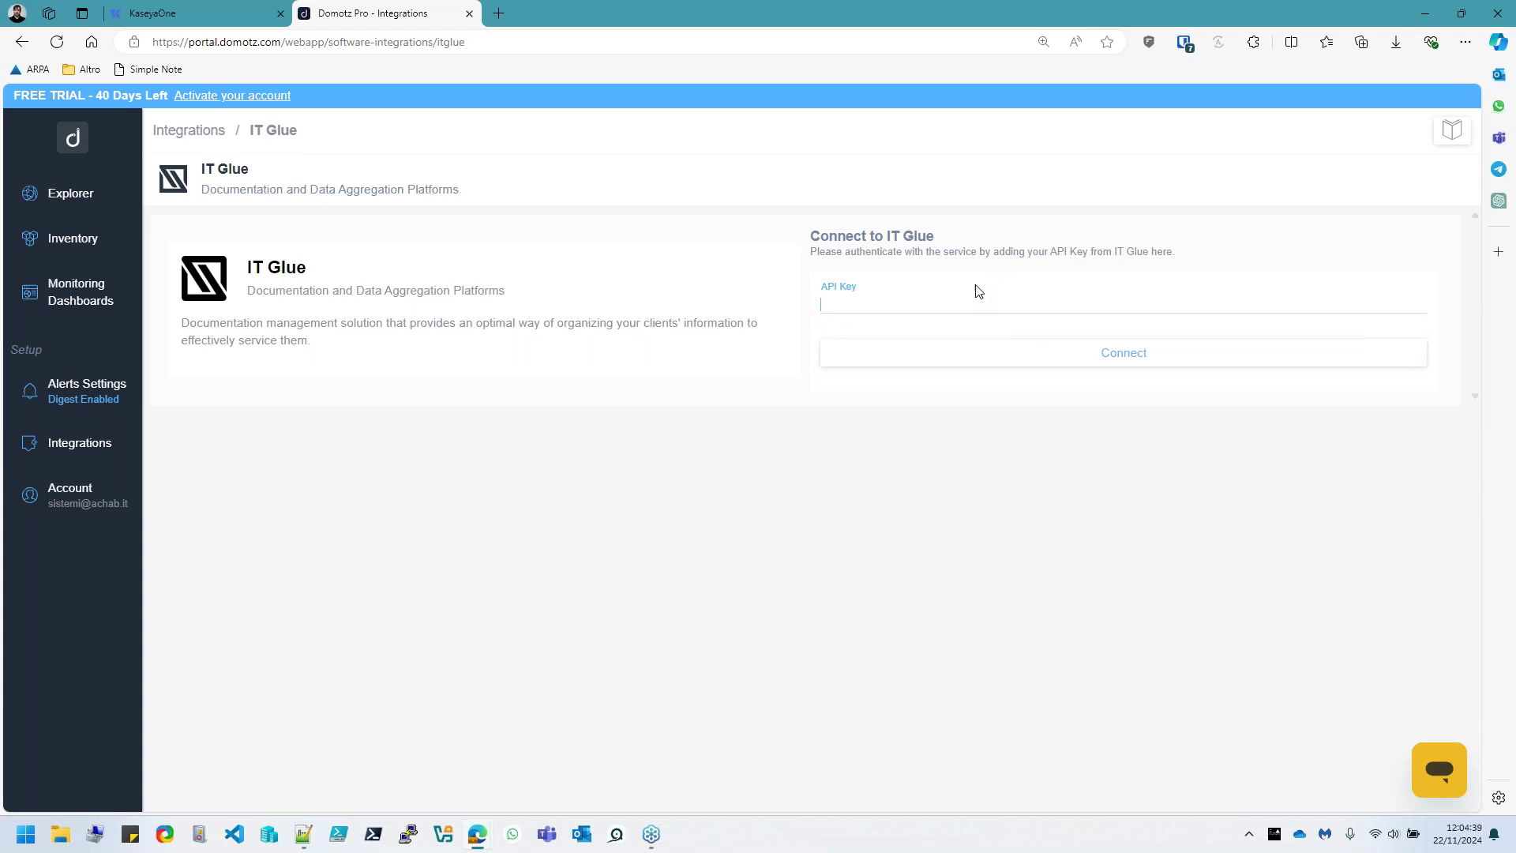
{"action": "left_click", "coordinate": [1402, 157]}
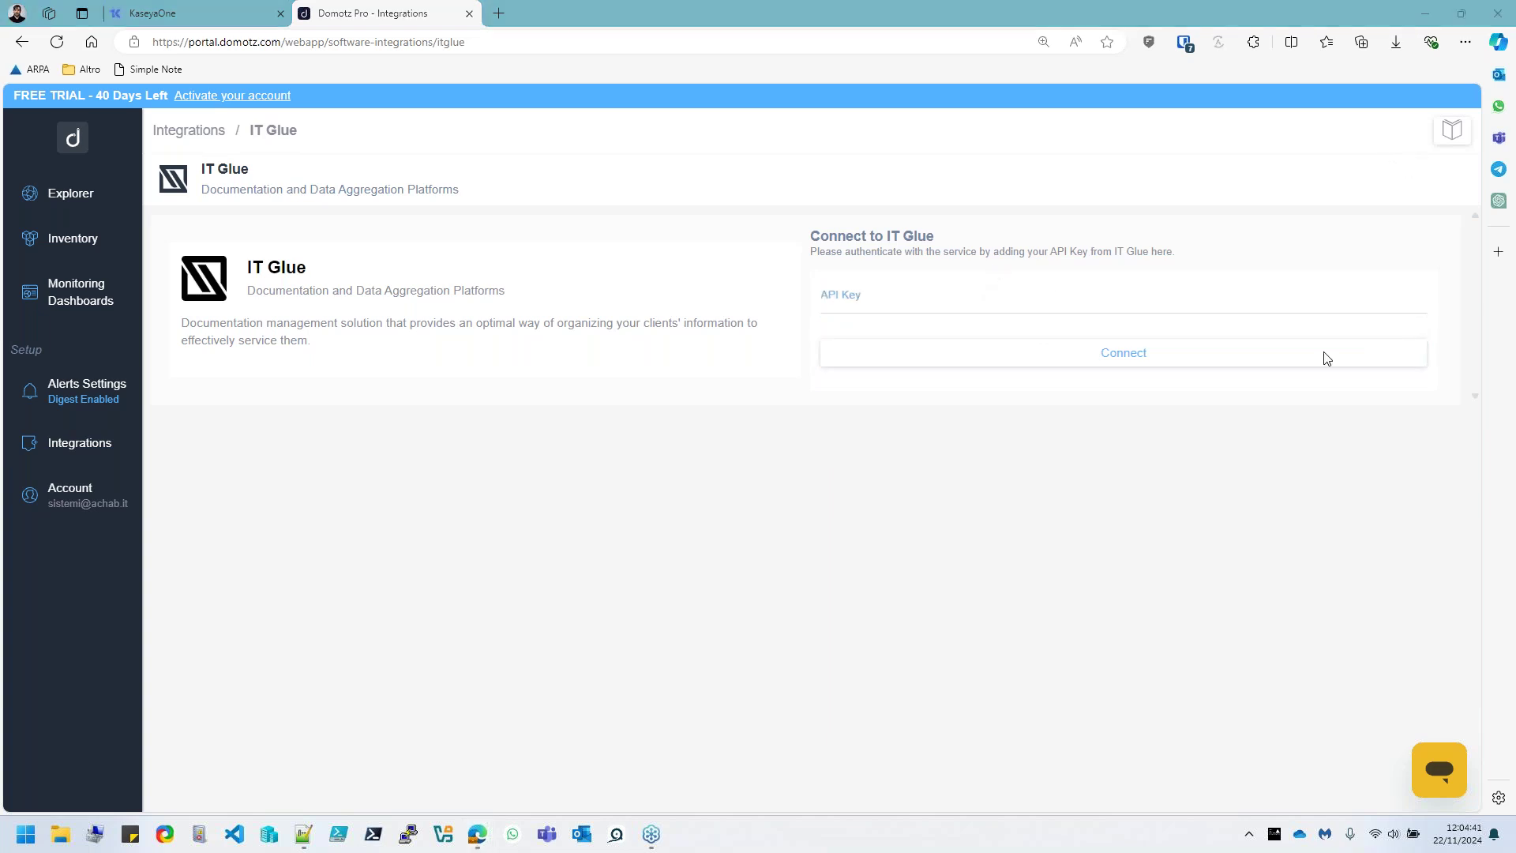
{"action": "left_click", "coordinate": [935, 298]}
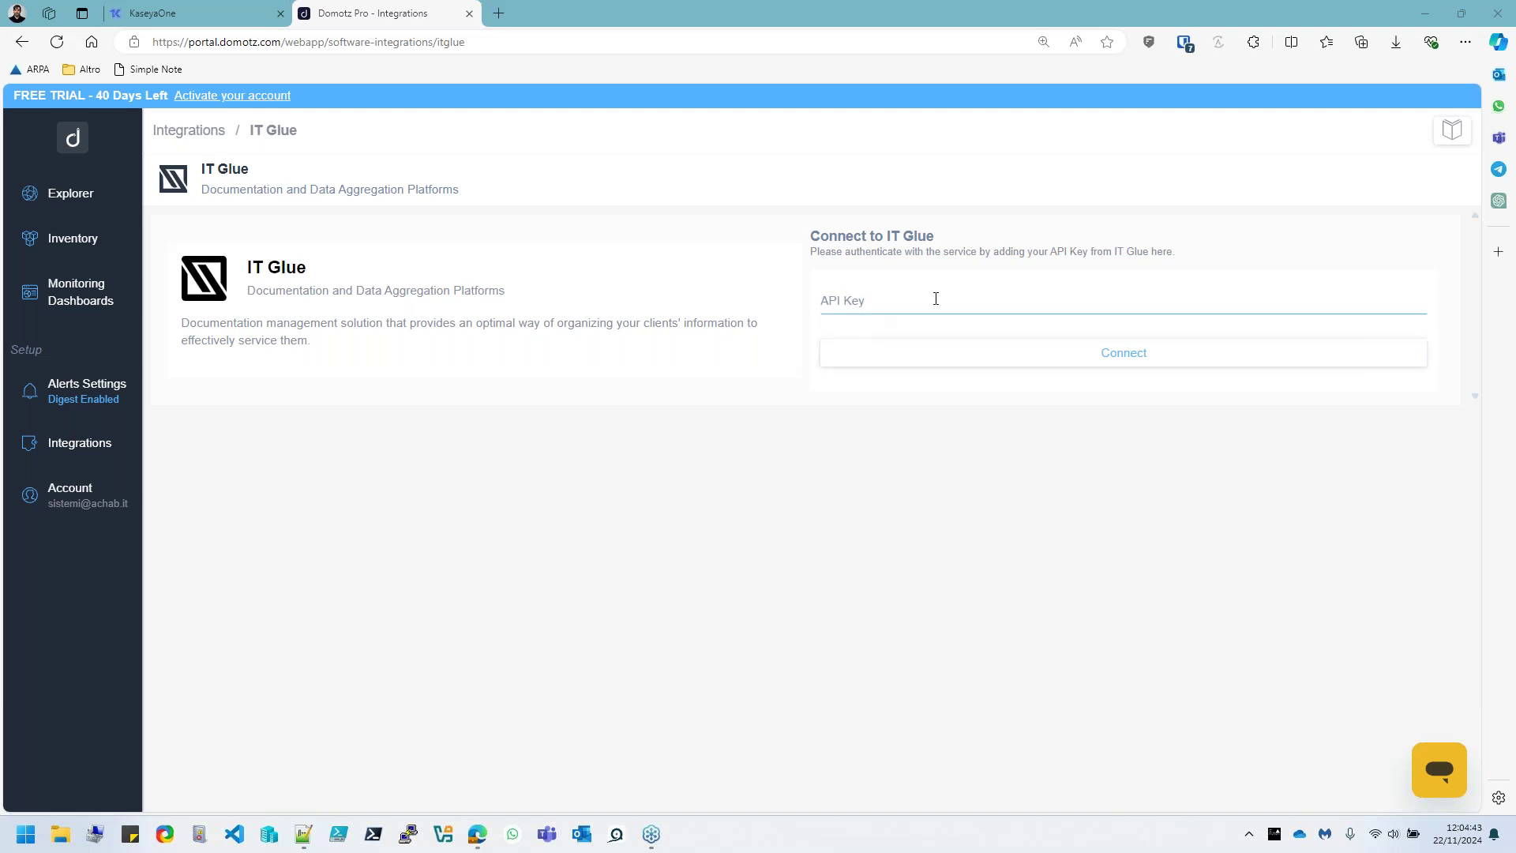
{"action": "left_click", "coordinate": [811, 412]}
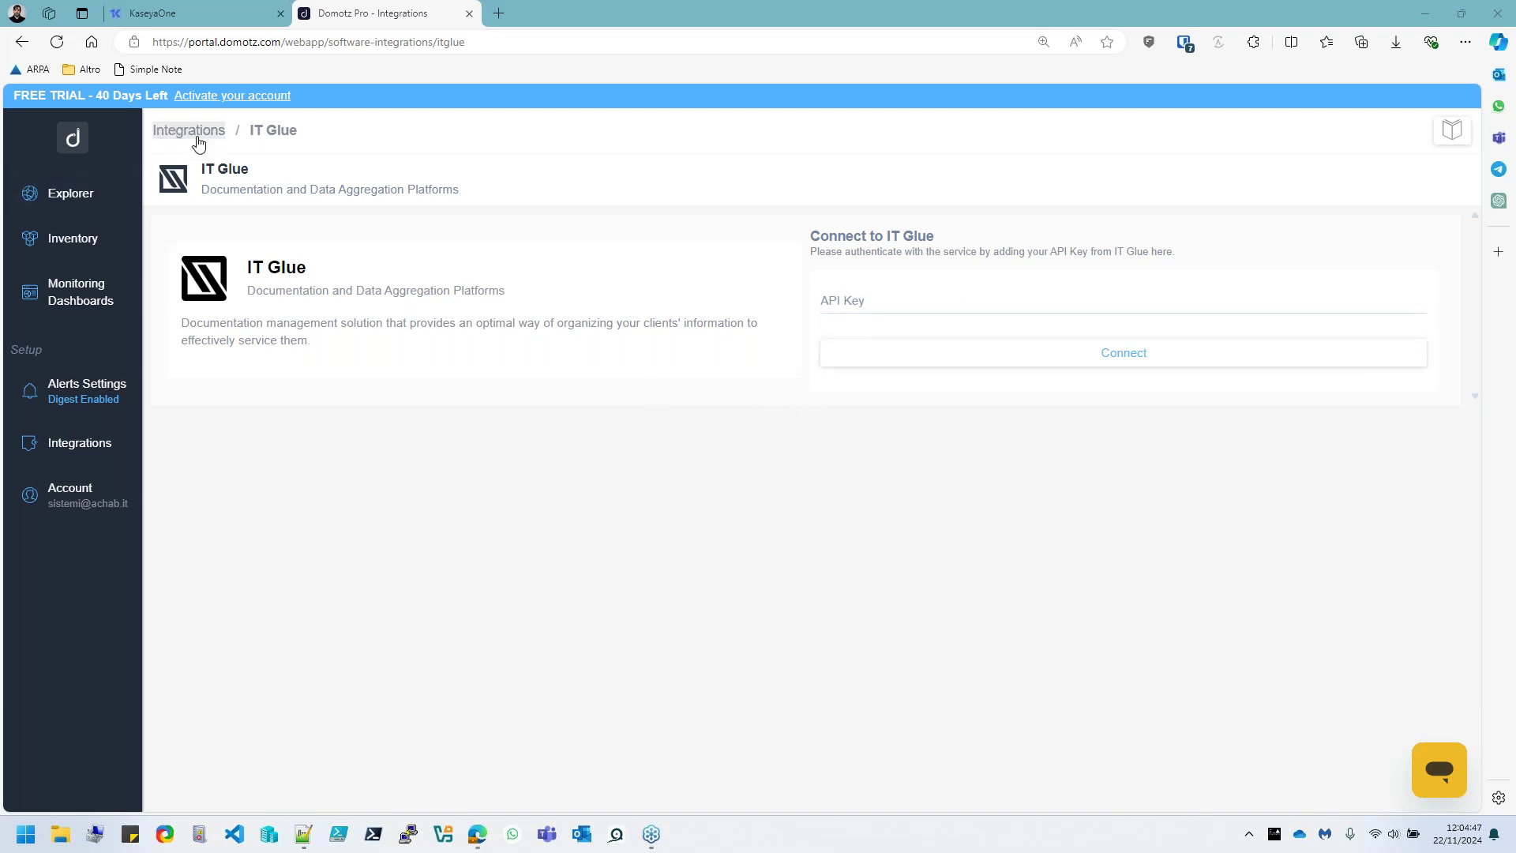
{"action": "left_click", "coordinate": [195, 11]}
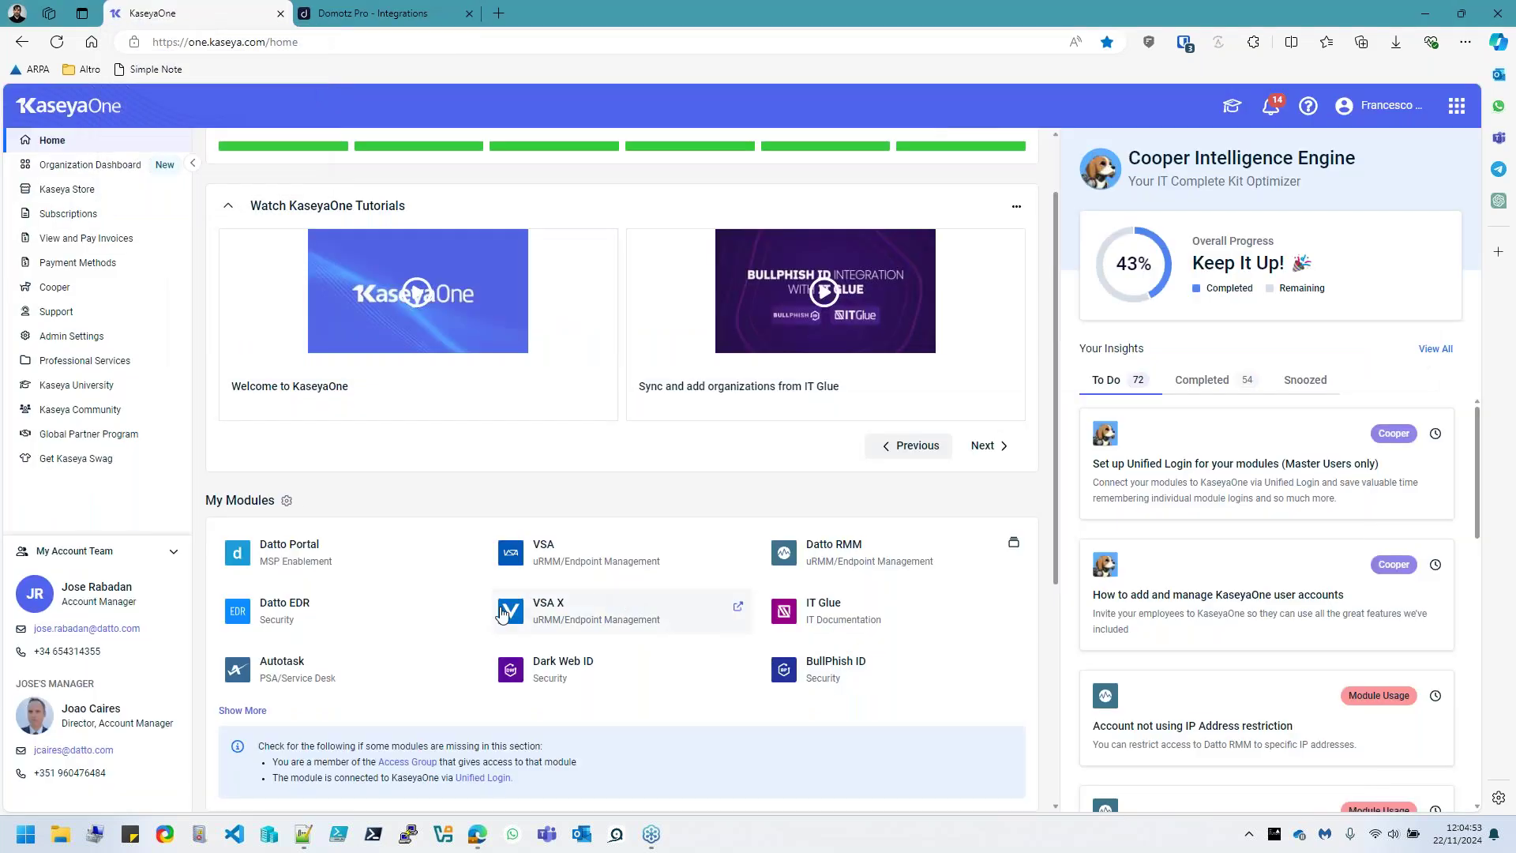
Launch the IT Glue module from KaseyaOne's My Modules list
{"action": "scroll", "coordinate": [460, 631], "scroll_direction": "down", "scroll_amount": 1}
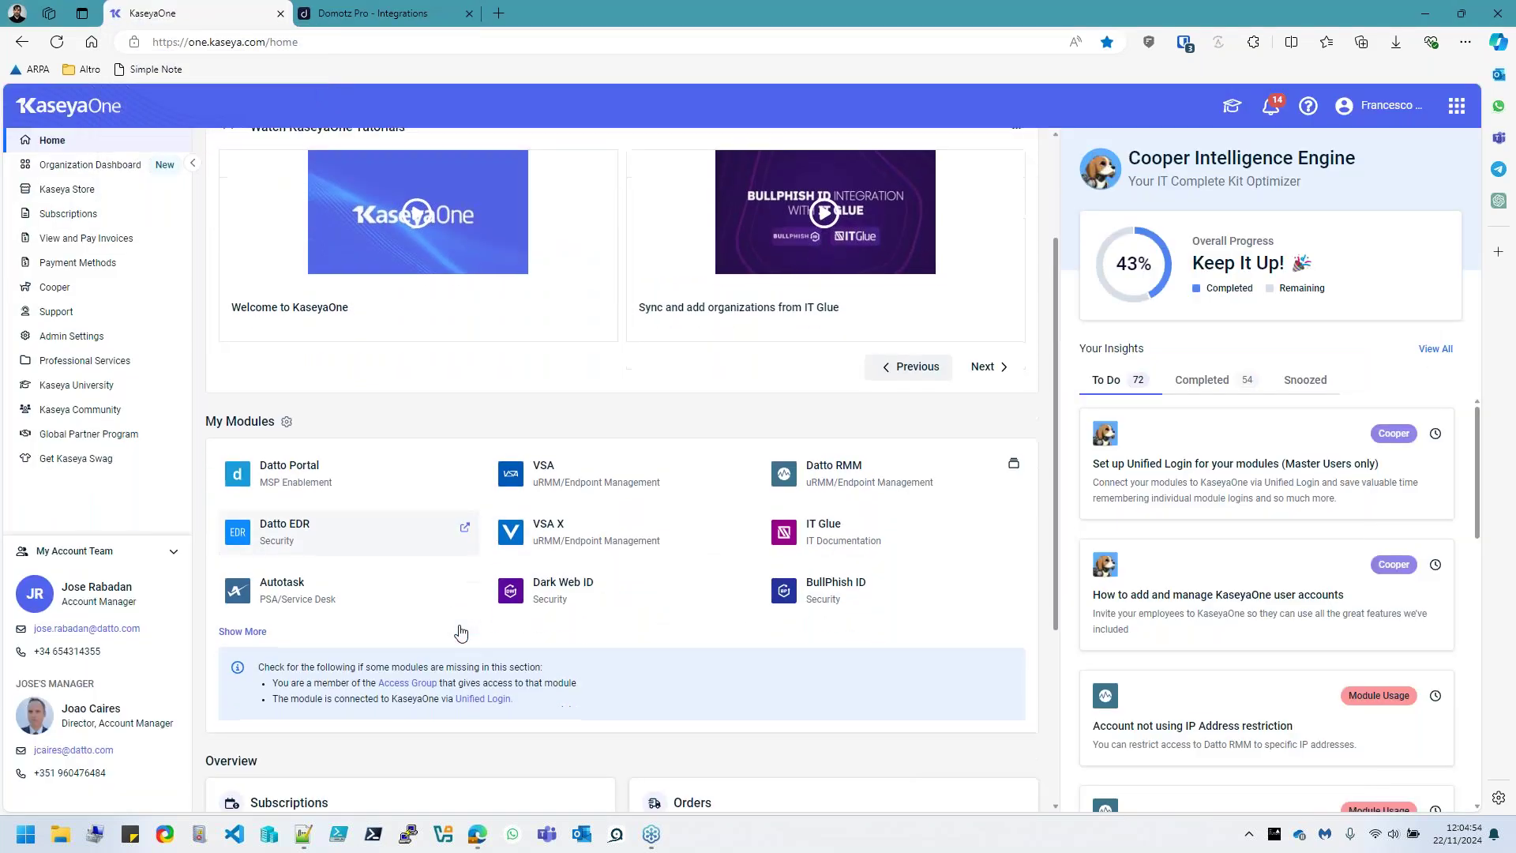
{"action": "left_click", "coordinate": [805, 535]}
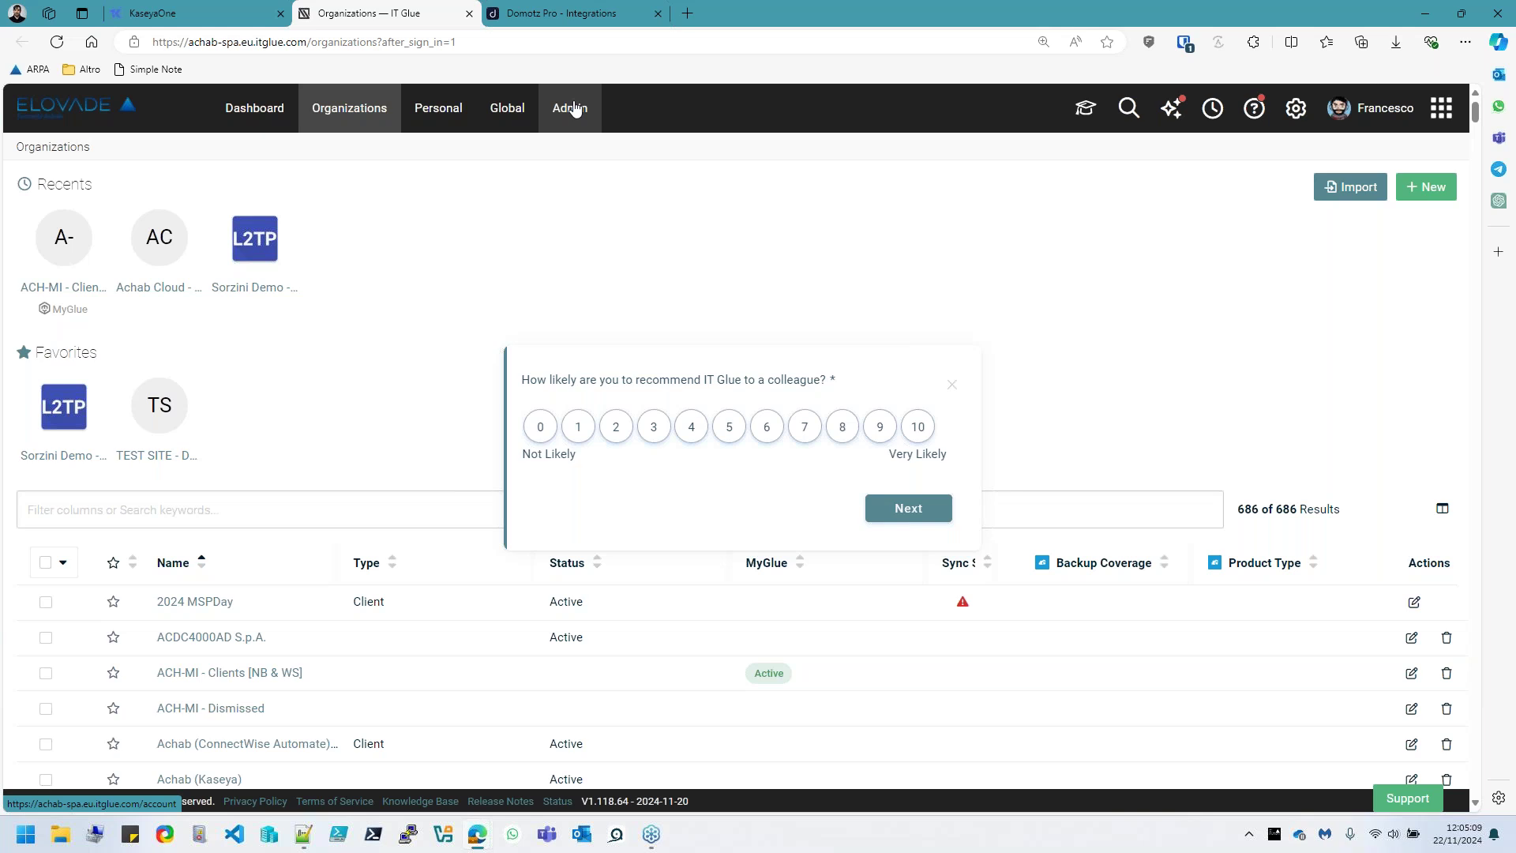
In IT Glue Admin API Keys, dismiss the survey and delete the old domotz key
{"action": "left_click", "coordinate": [574, 110]}
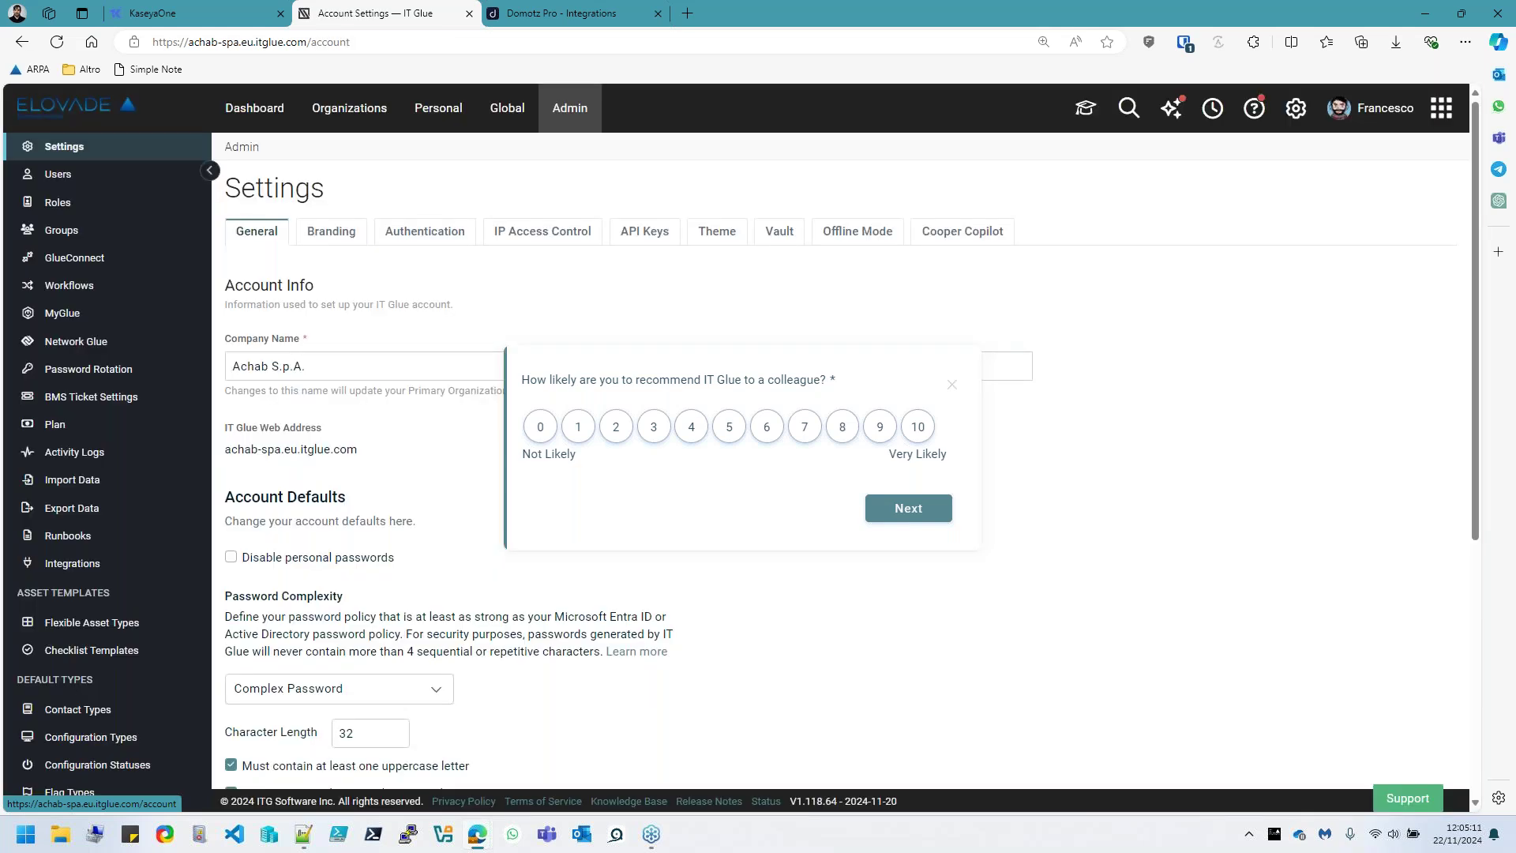
{"action": "left_click", "coordinate": [934, 523]}
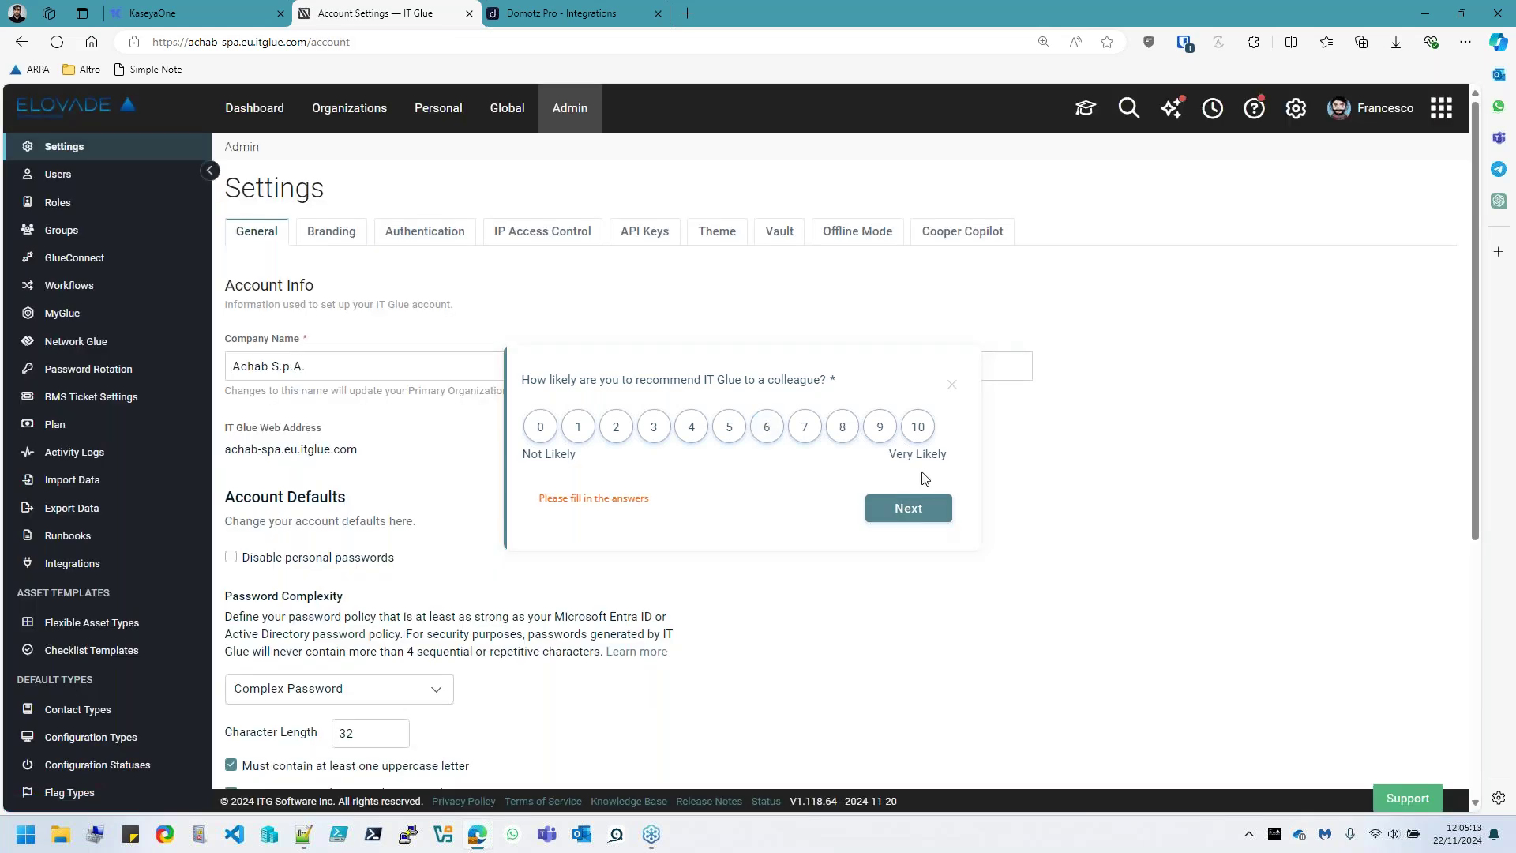
{"action": "left_click", "coordinate": [952, 385]}
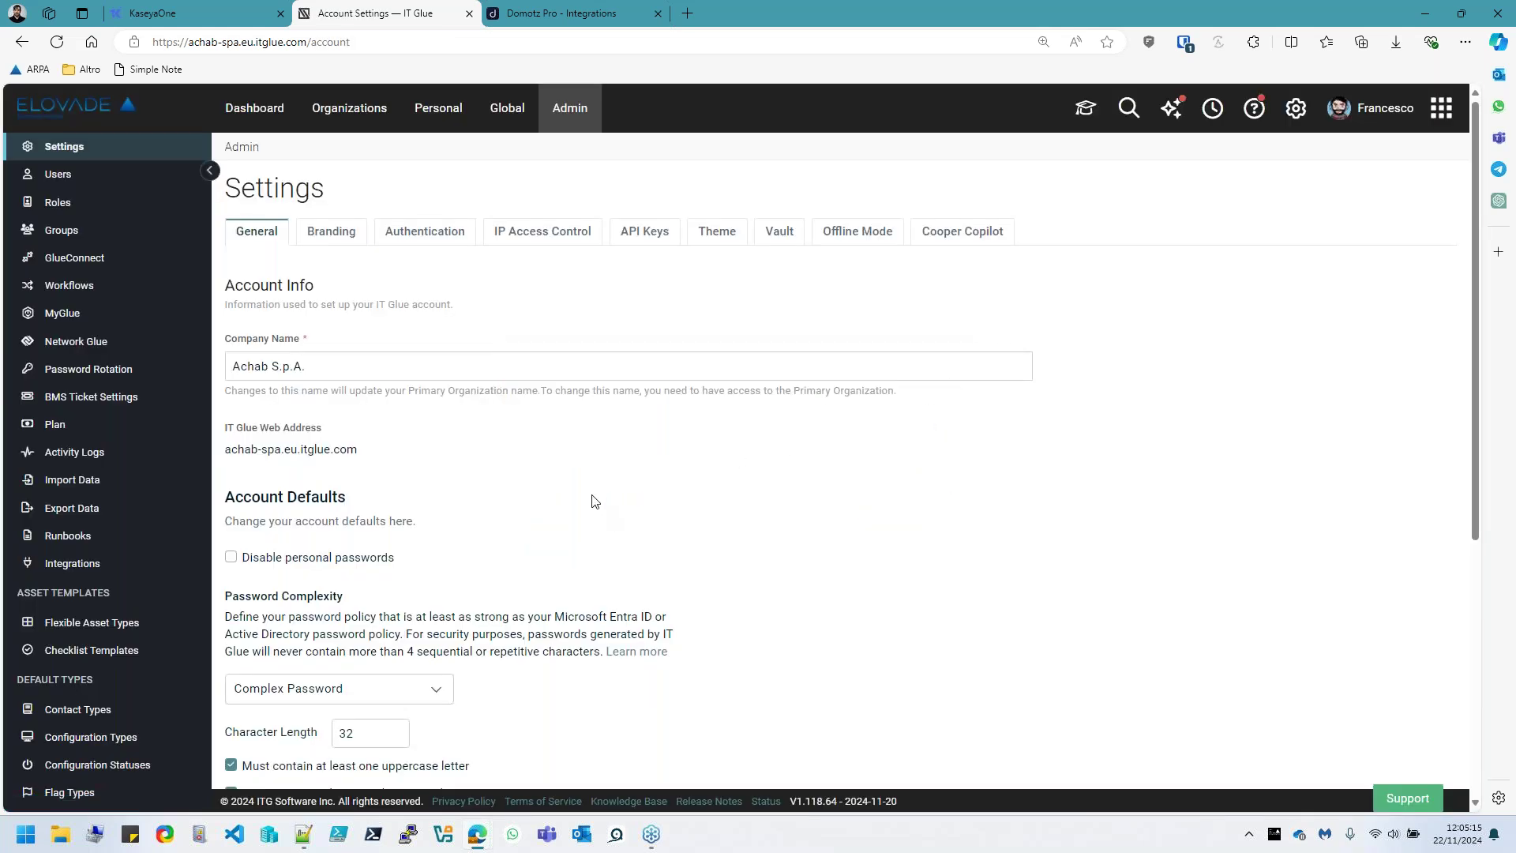
{"action": "left_click", "coordinate": [640, 241]}
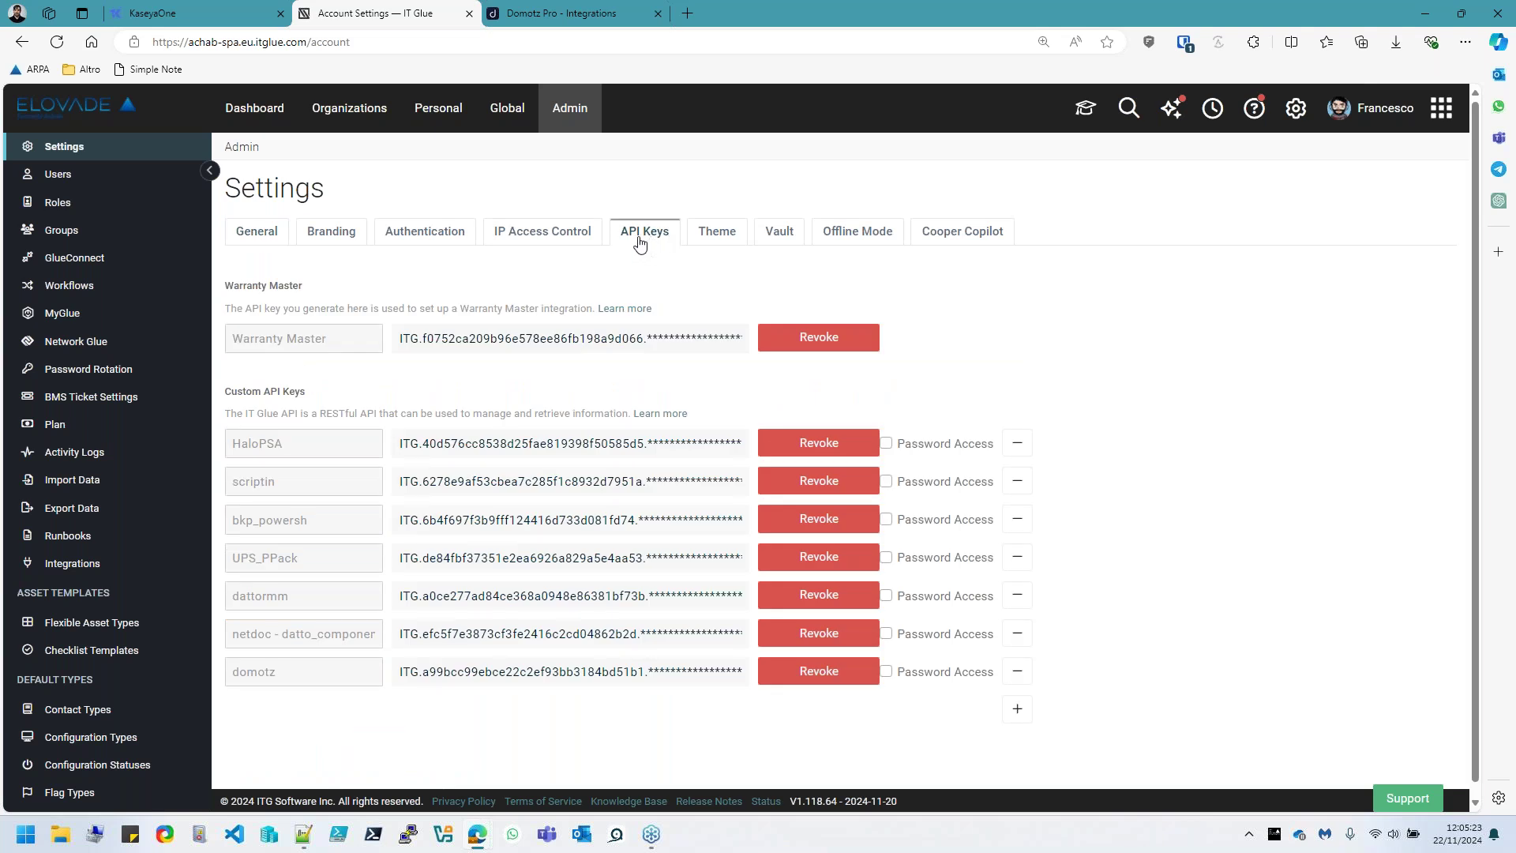
{"action": "scroll", "coordinate": [561, 314], "scroll_direction": "down", "scroll_amount": 1}
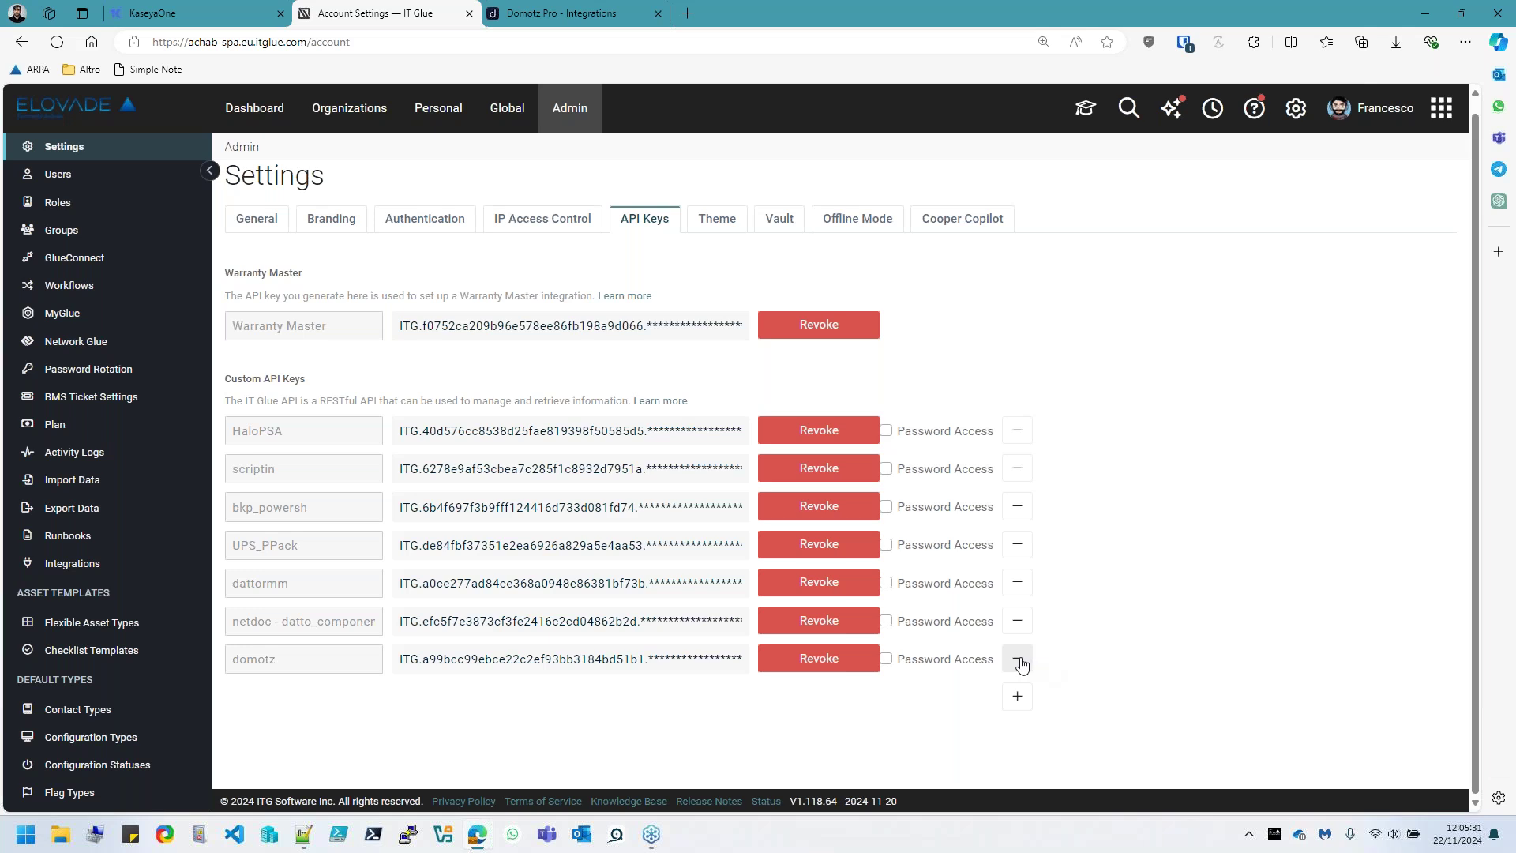
{"action": "left_click", "coordinate": [1021, 665]}
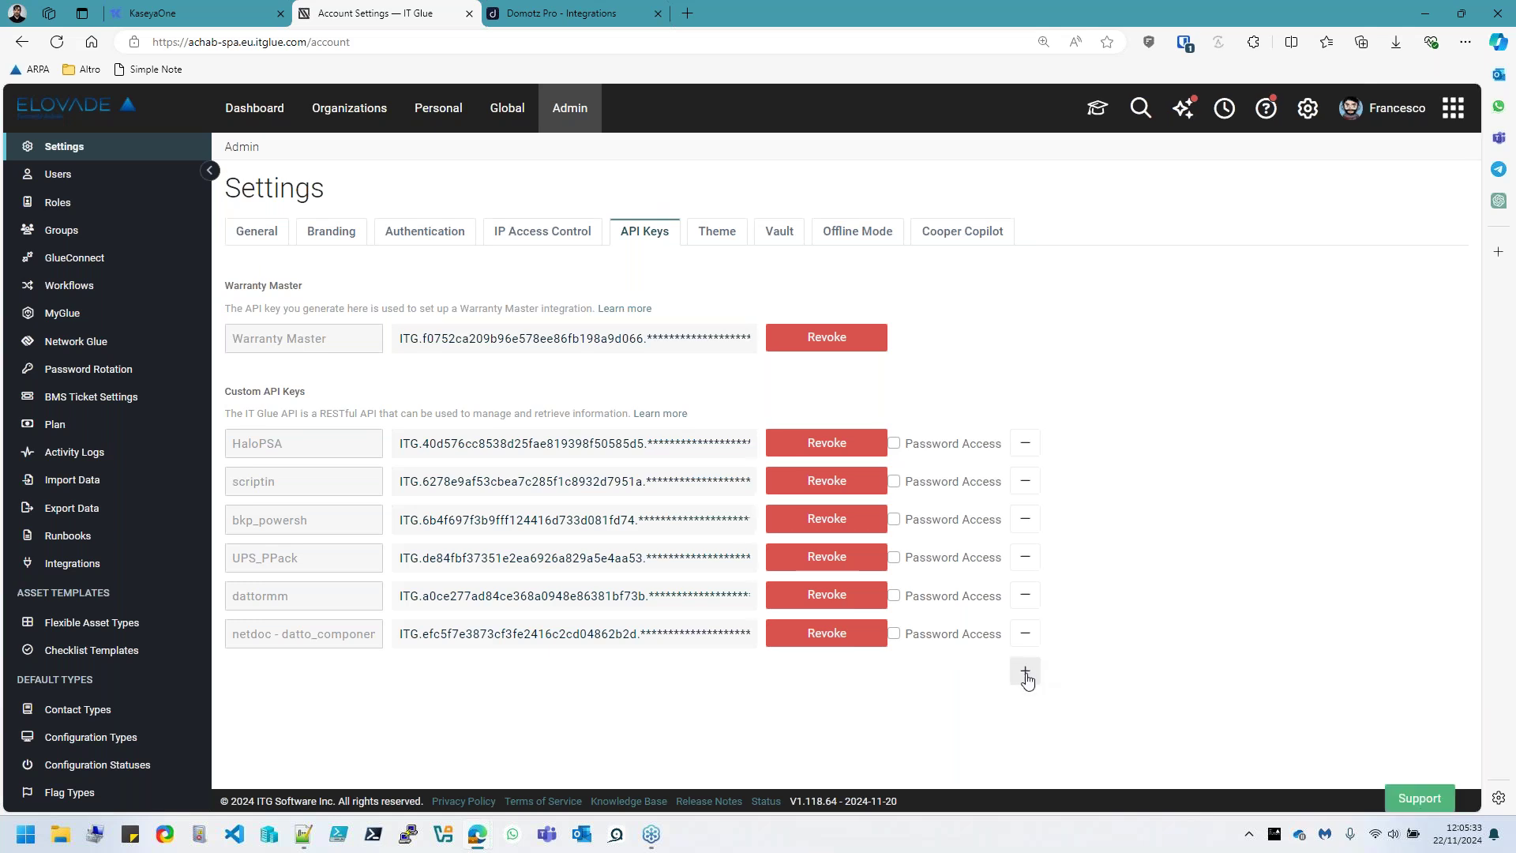
Add a new API key named DomotzQL, generate it, and copy the key
{"action": "left_click", "coordinate": [1025, 672]}
{"action": "left_click", "coordinate": [252, 680]}
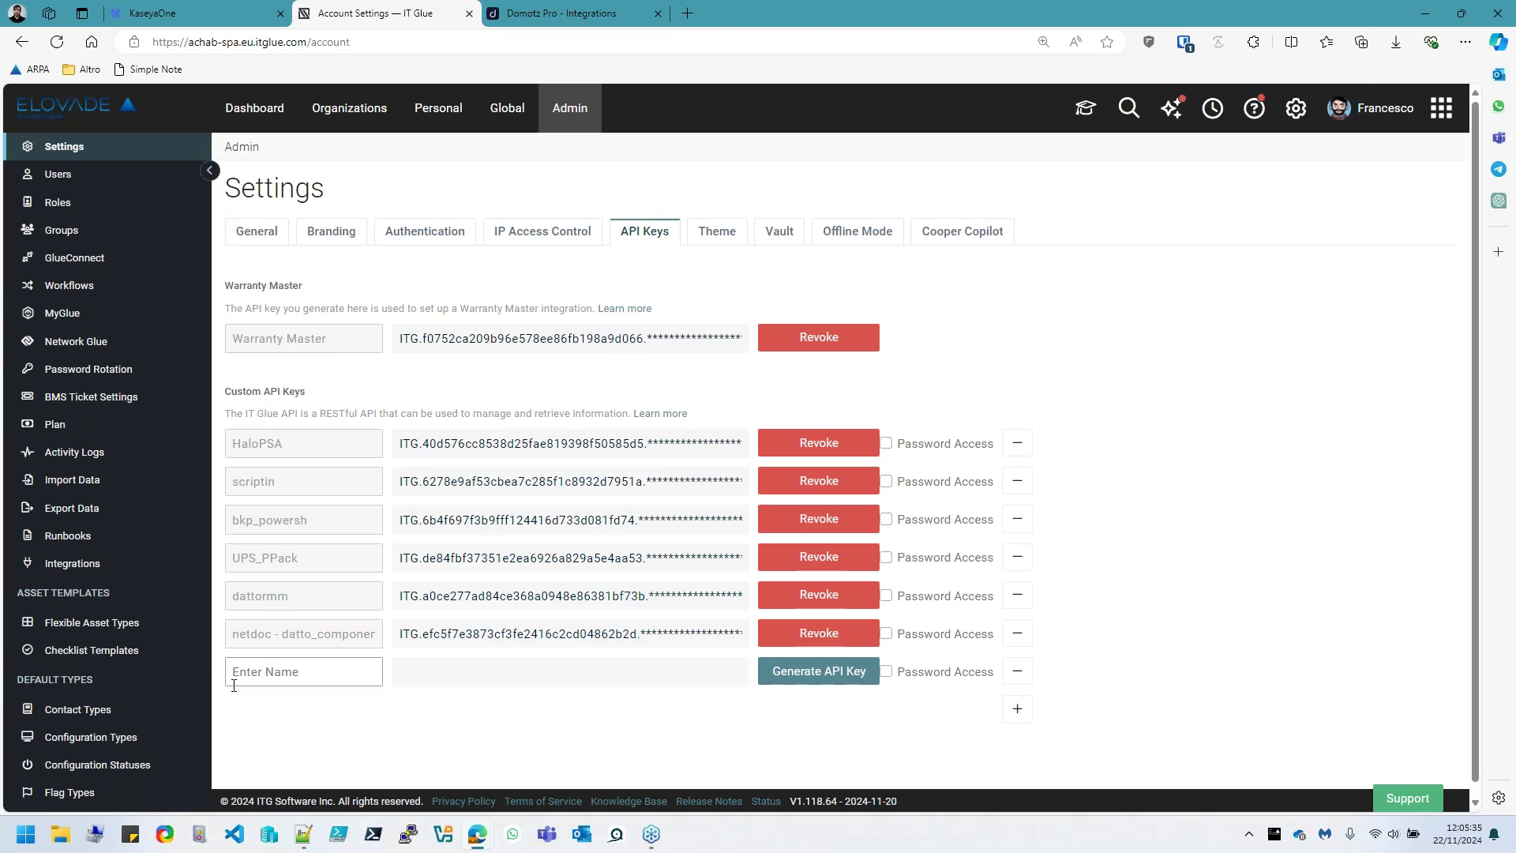
{"action": "mouse_move", "coordinate": [466, 848]}
{"action": "type", "text": "DomotzQL"}
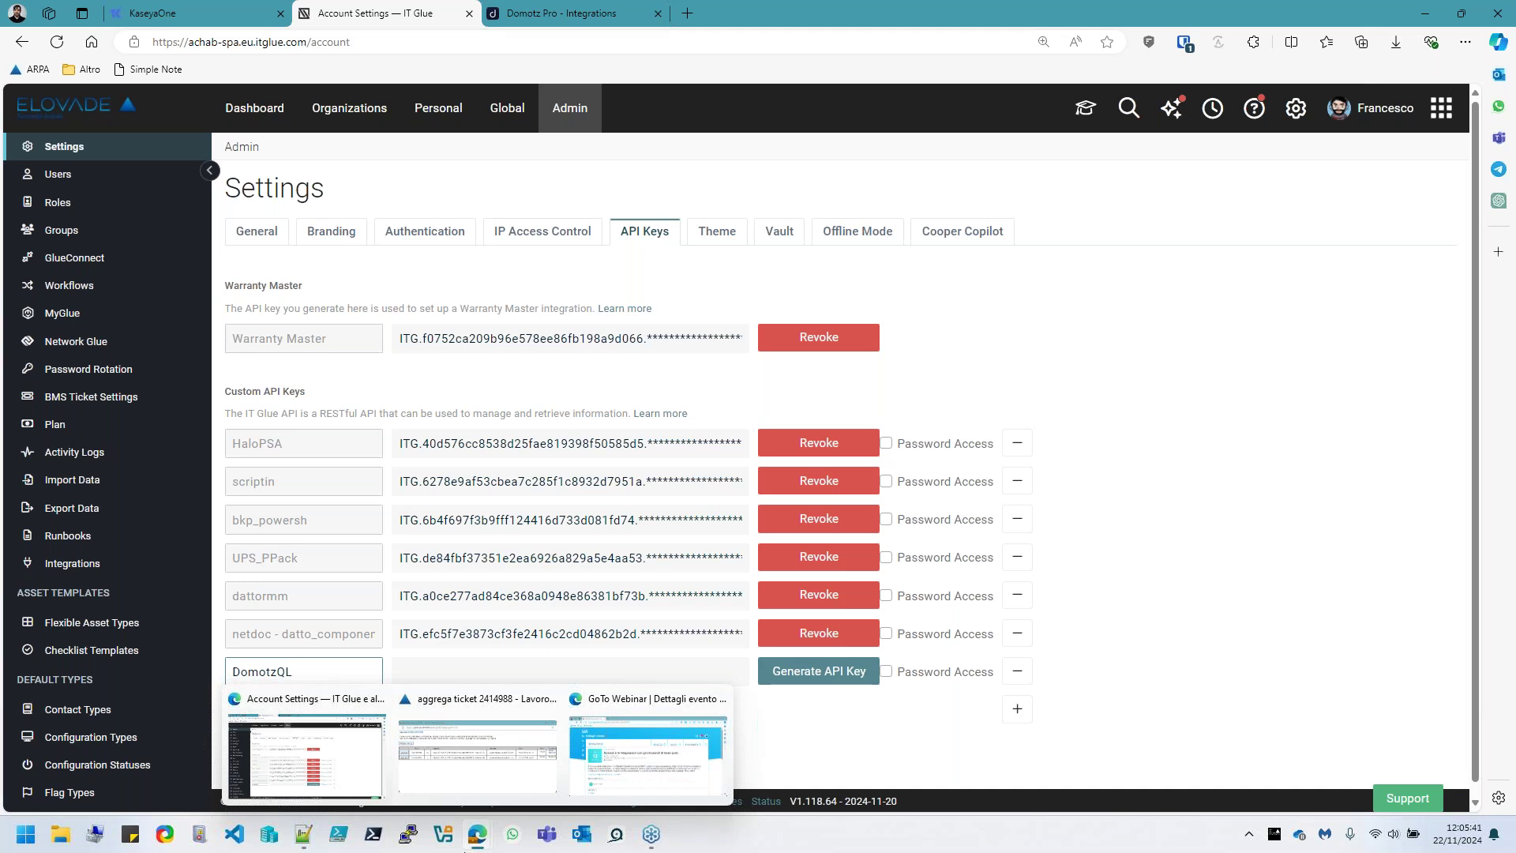
{"action": "left_click", "coordinate": [799, 673]}
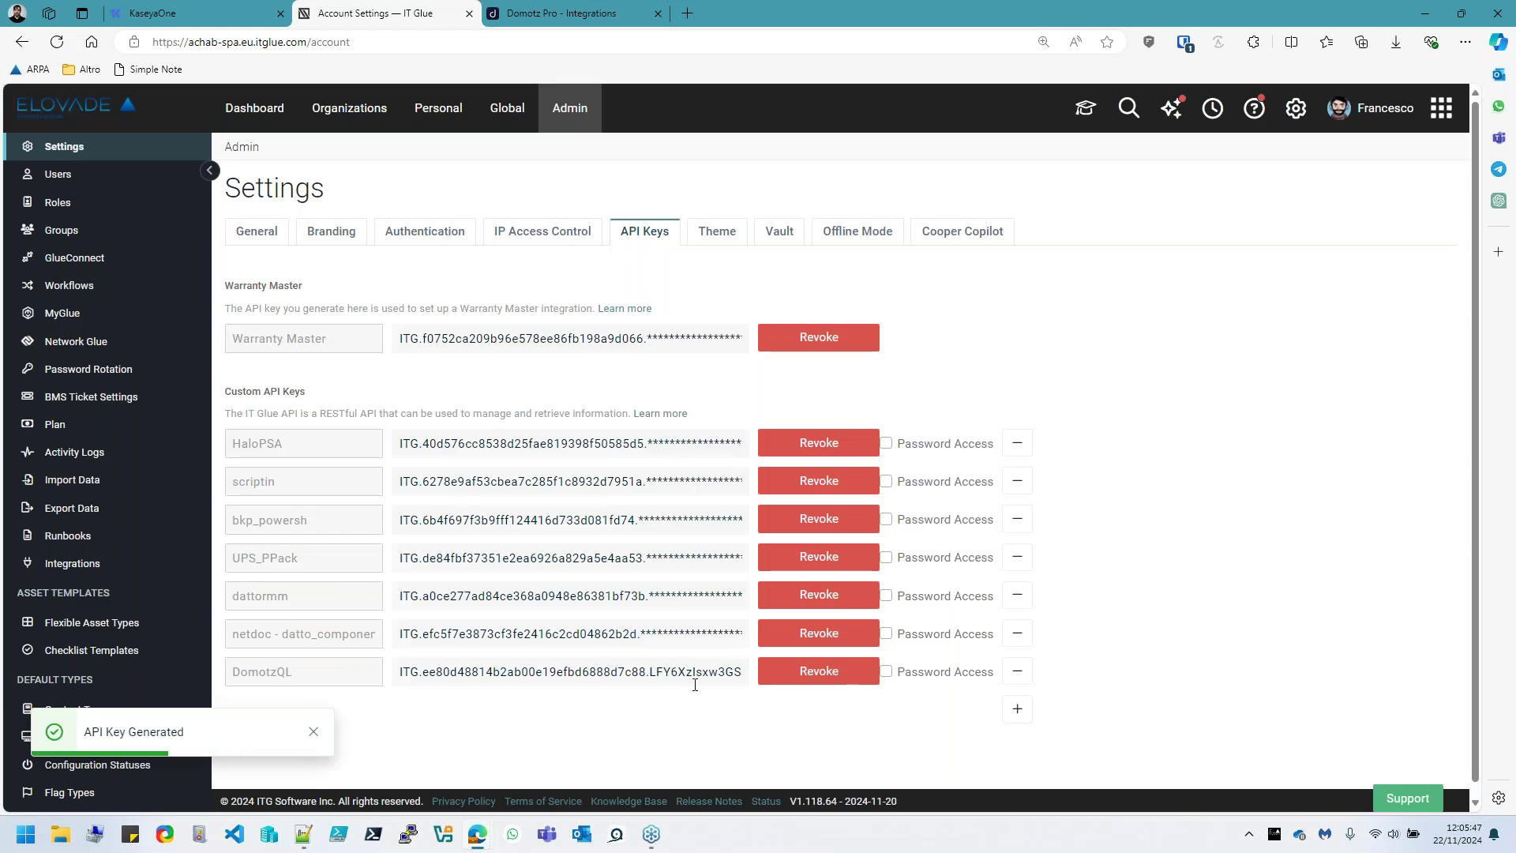
{"action": "left_click", "coordinate": [652, 675]}
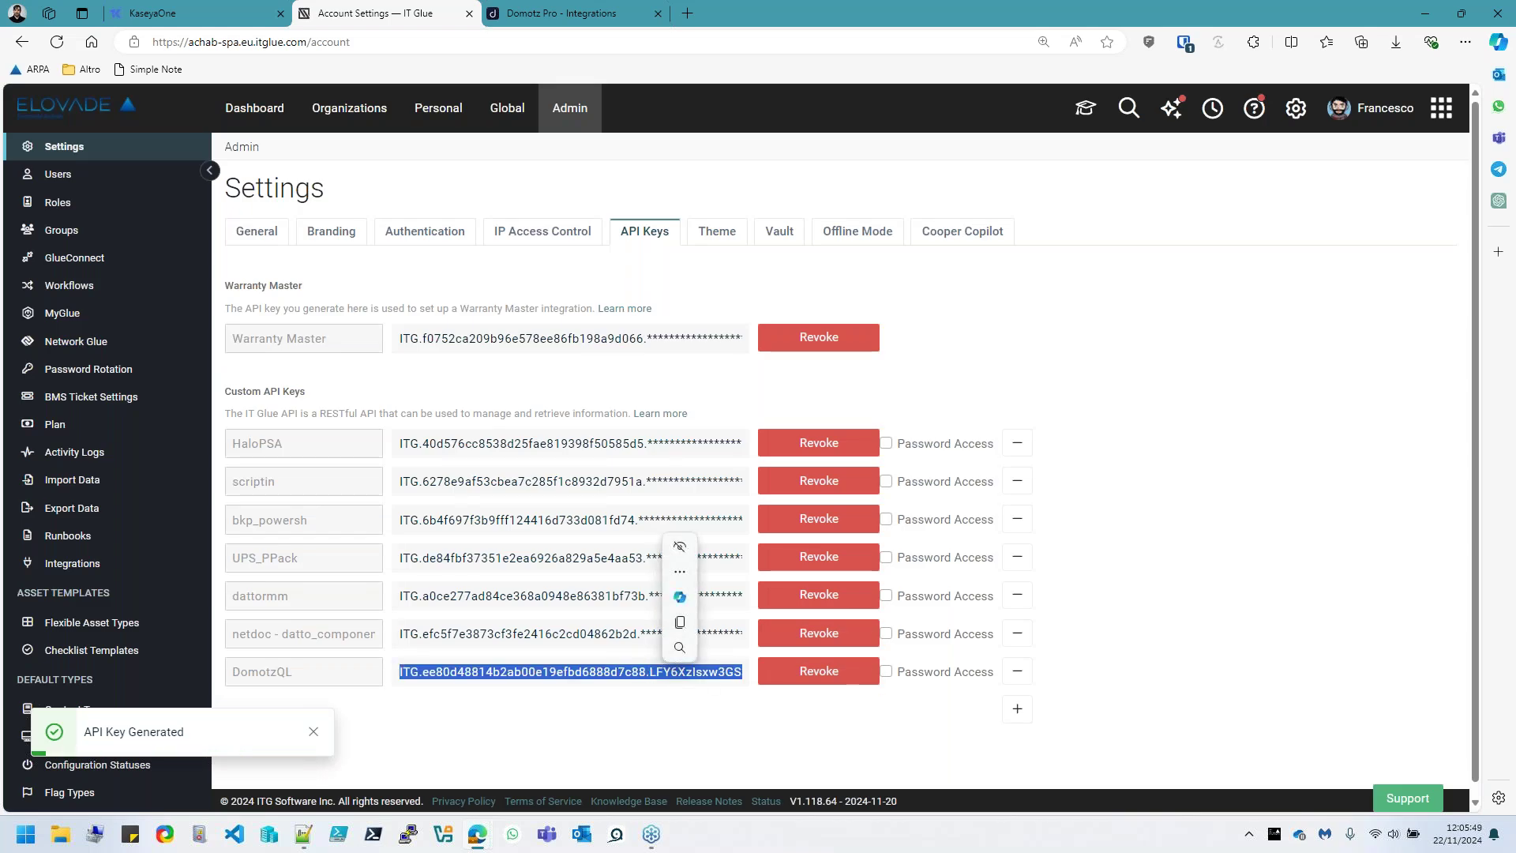
{"action": "right_click", "coordinate": [652, 675]}
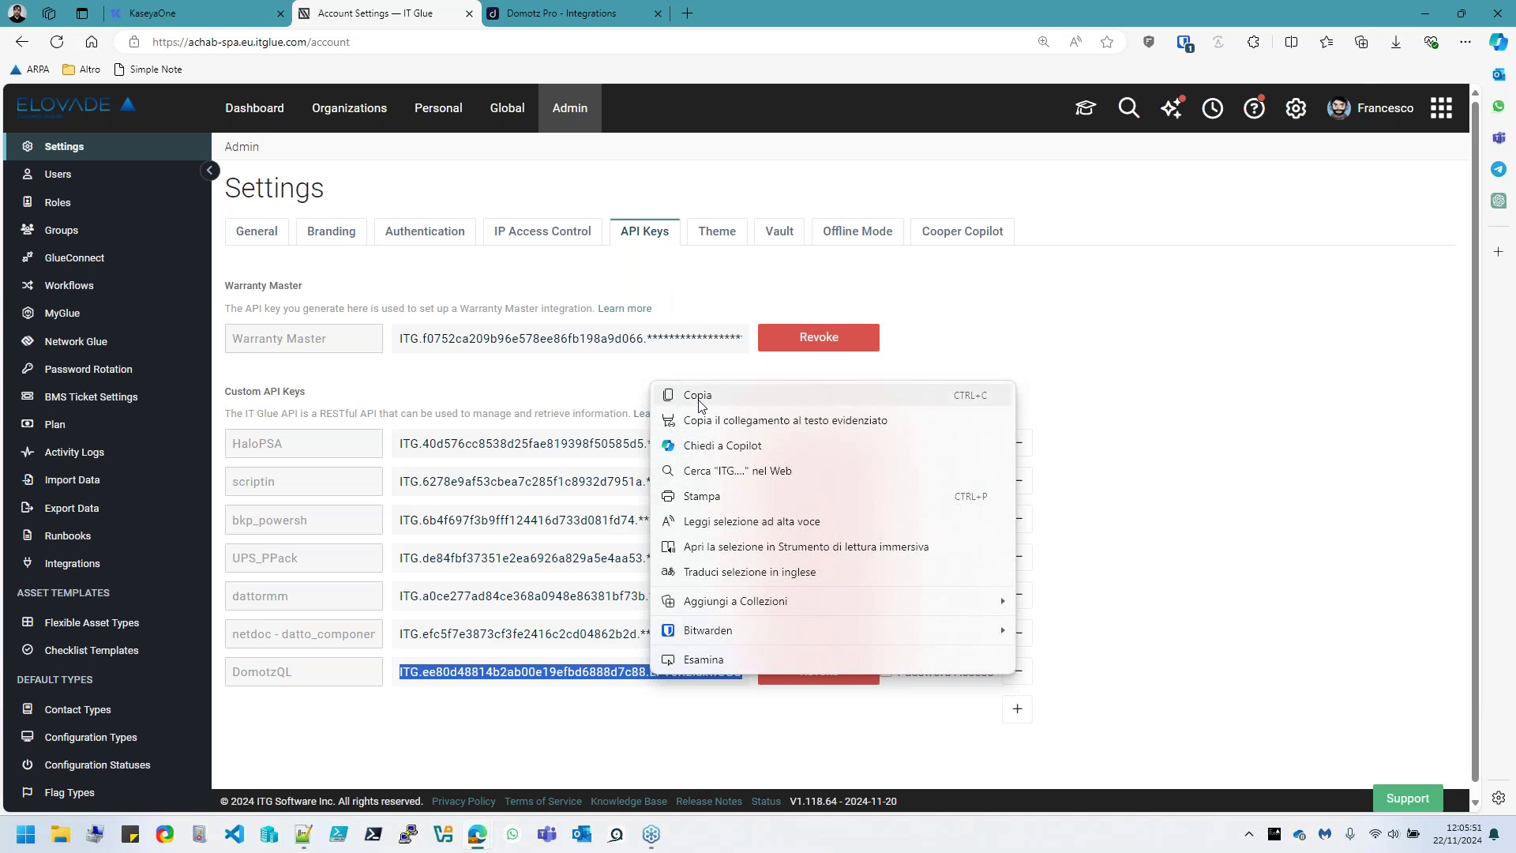
{"action": "left_click", "coordinate": [699, 399]}
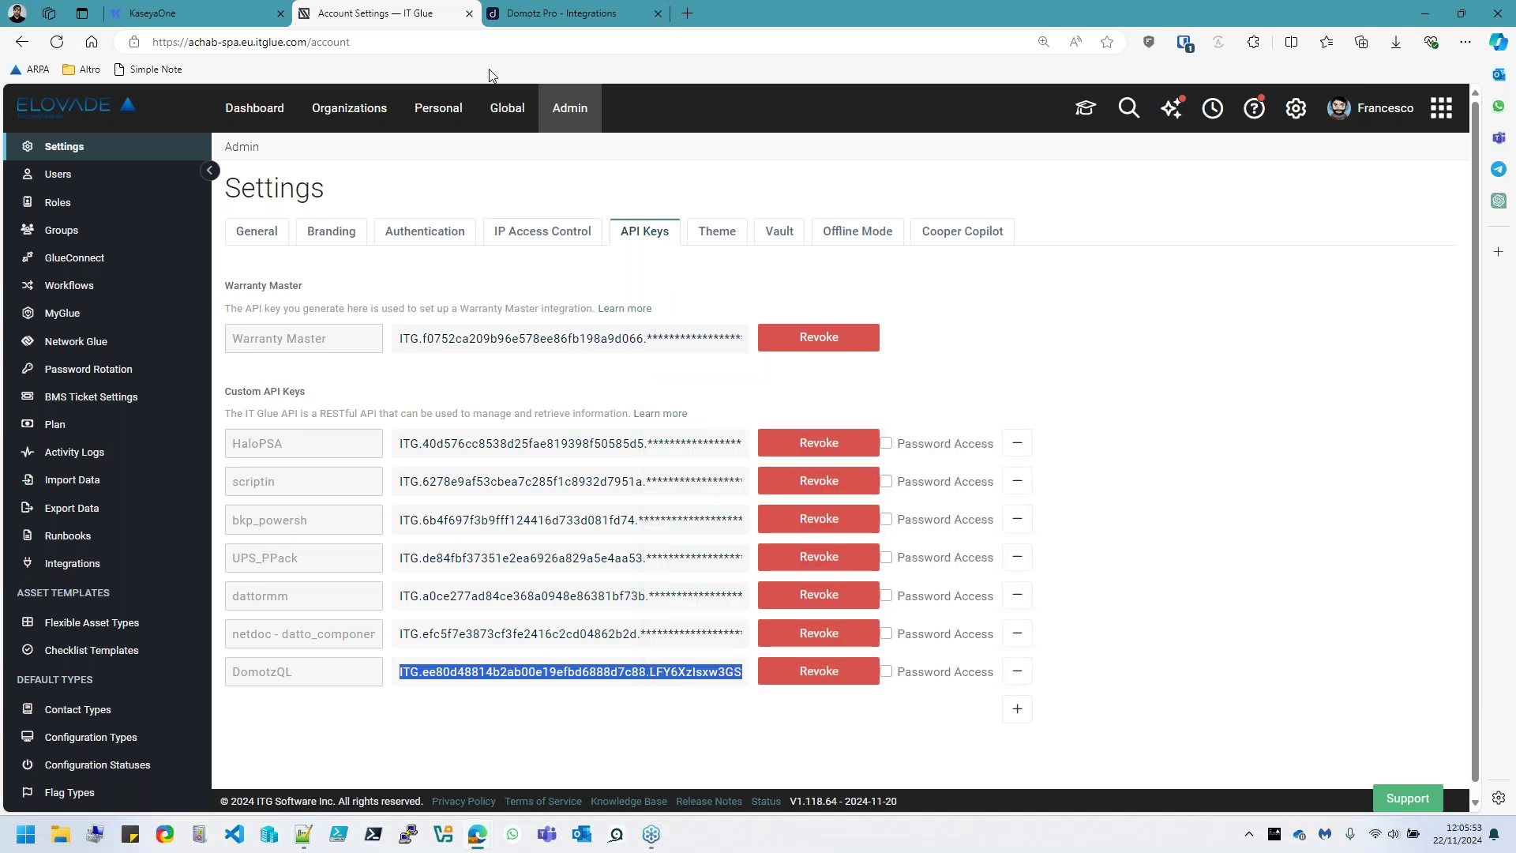
Paste the copied IT Glue API key into Domotz Pro and connect IT Glue
{"action": "left_click", "coordinate": [535, 17]}
{"action": "left_click", "coordinate": [862, 308]}
{"action": "key", "text": "ctrl+v"}
{"action": "left_click", "coordinate": [1133, 359]}
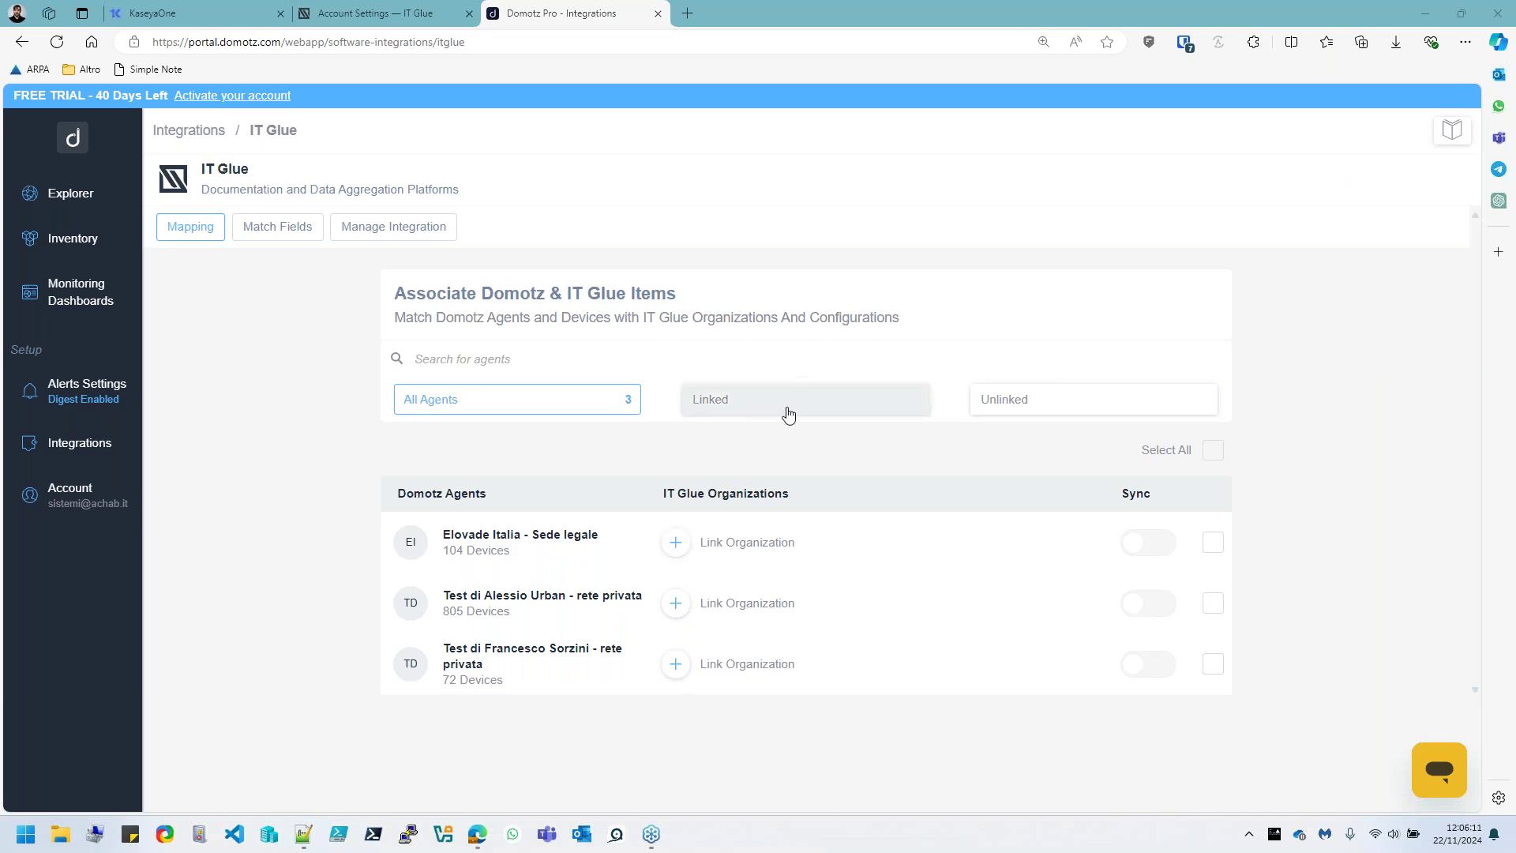
Link the first agent to organization Achab S.p.A. with location Achab S.p.a
{"action": "left_click", "coordinate": [699, 546]}
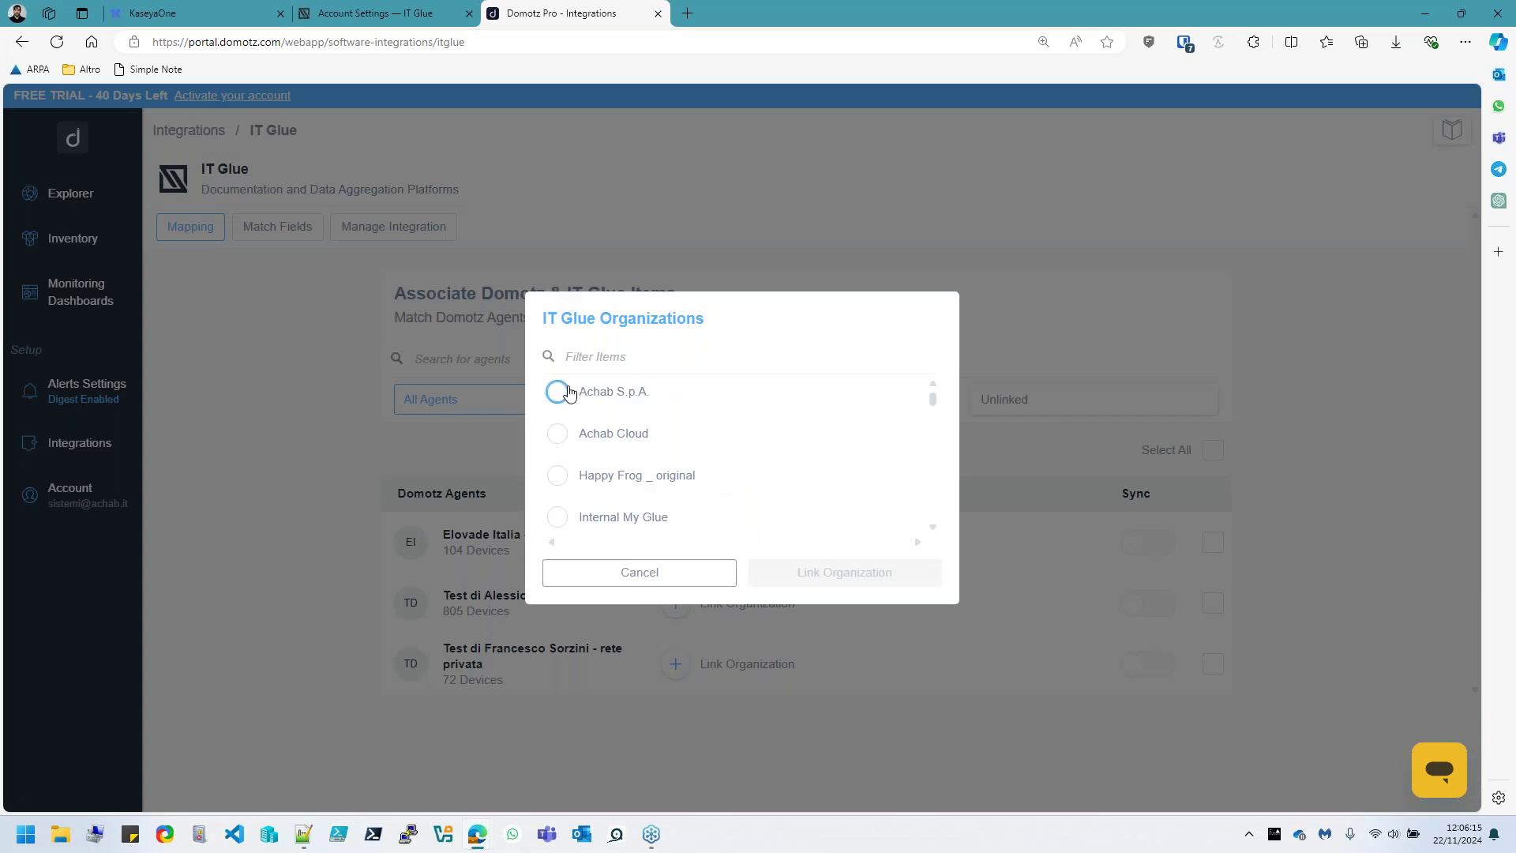
{"action": "scroll", "coordinate": [561, 391], "scroll_direction": "down", "scroll_amount": 1}
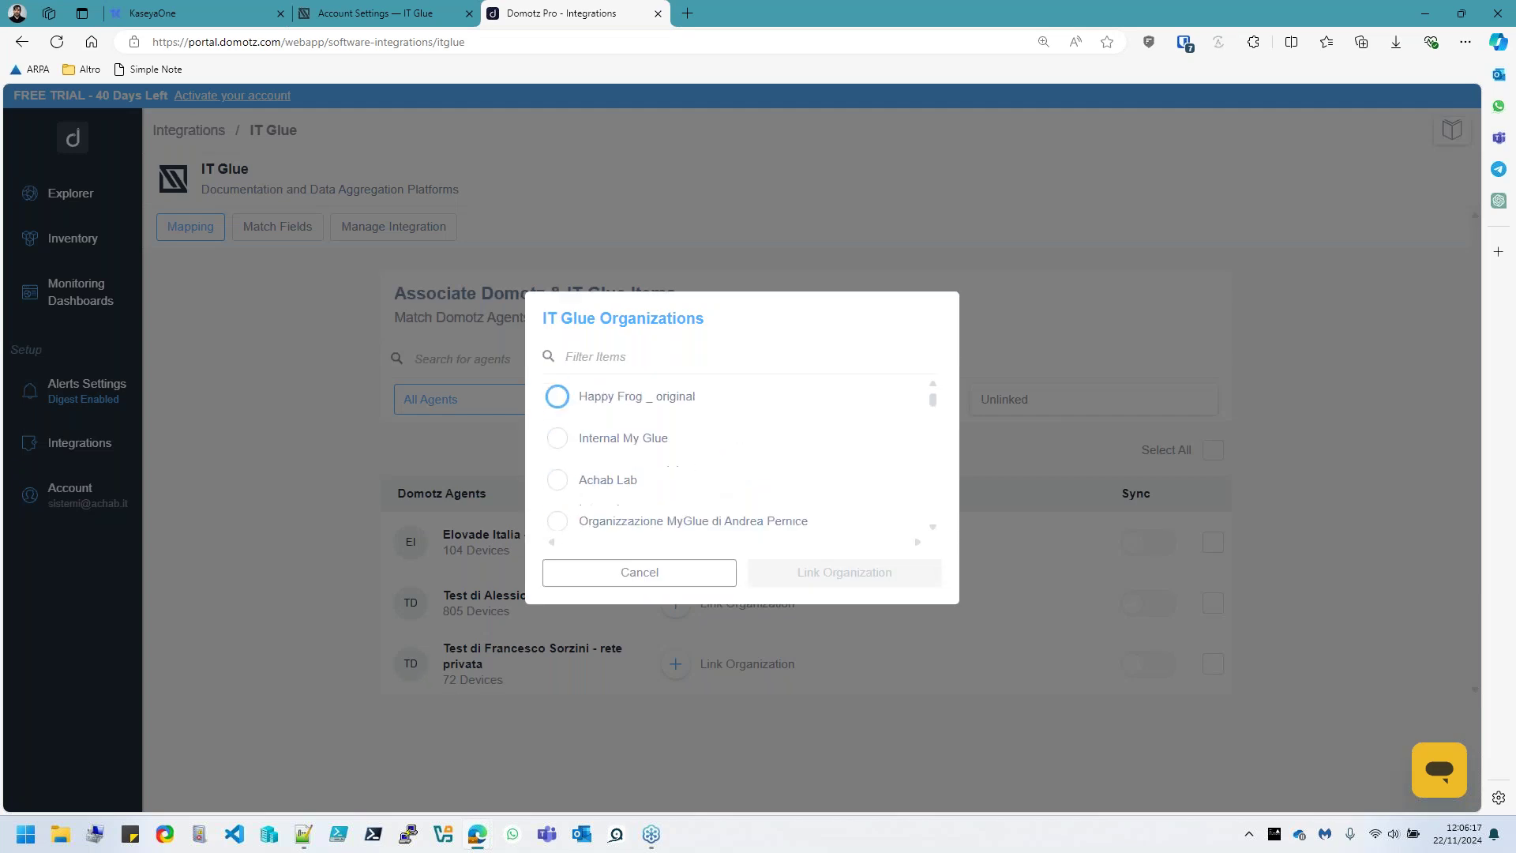
{"action": "scroll", "coordinate": [557, 395], "scroll_direction": "up", "scroll_amount": 1}
{"action": "left_click", "coordinate": [557, 391]}
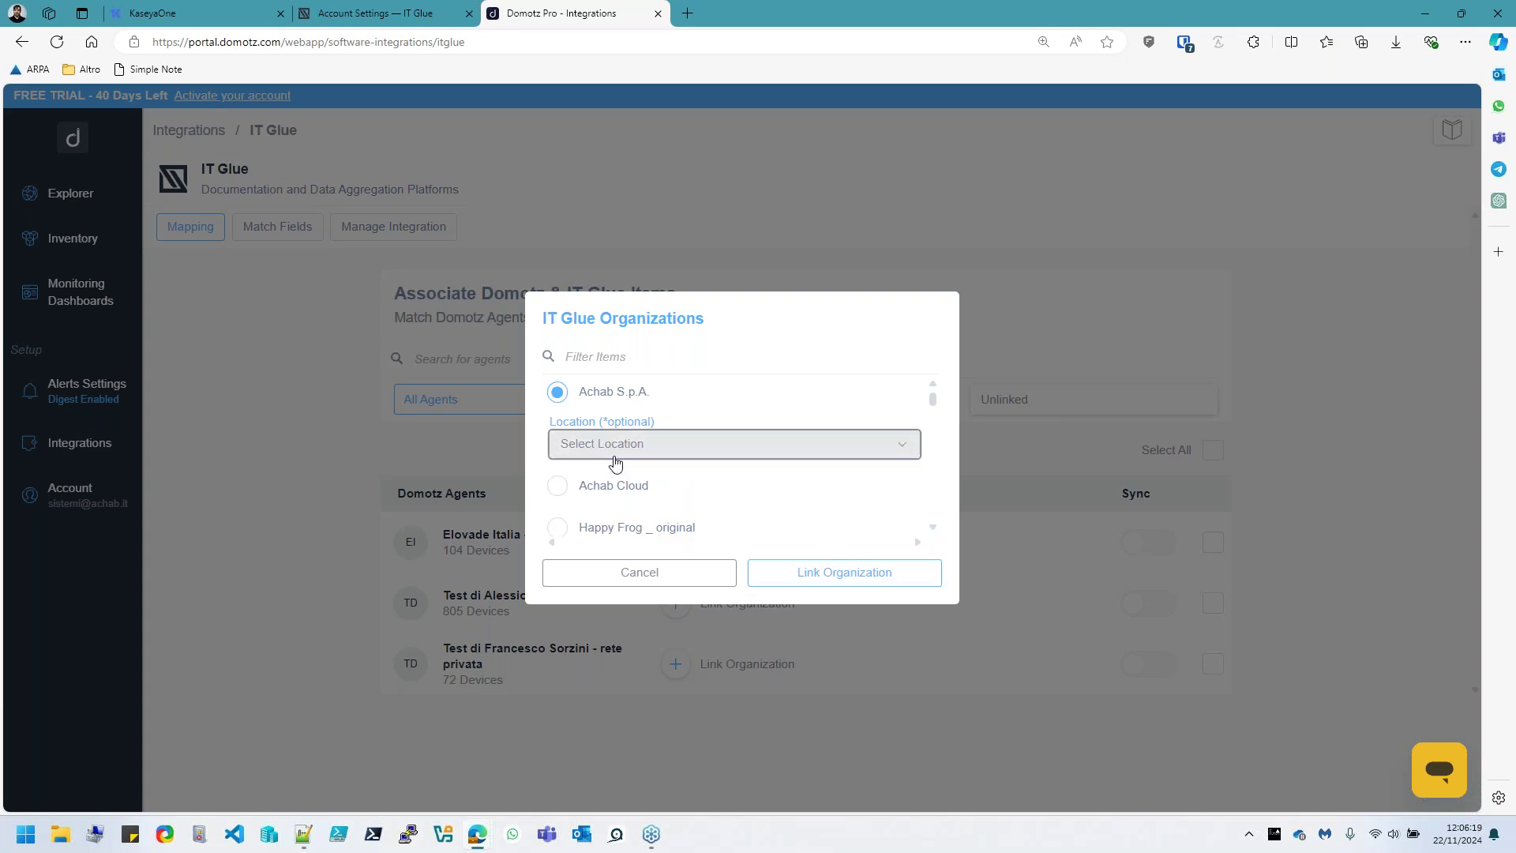
{"action": "left_click", "coordinate": [615, 457]}
{"action": "left_click", "coordinate": [558, 439]}
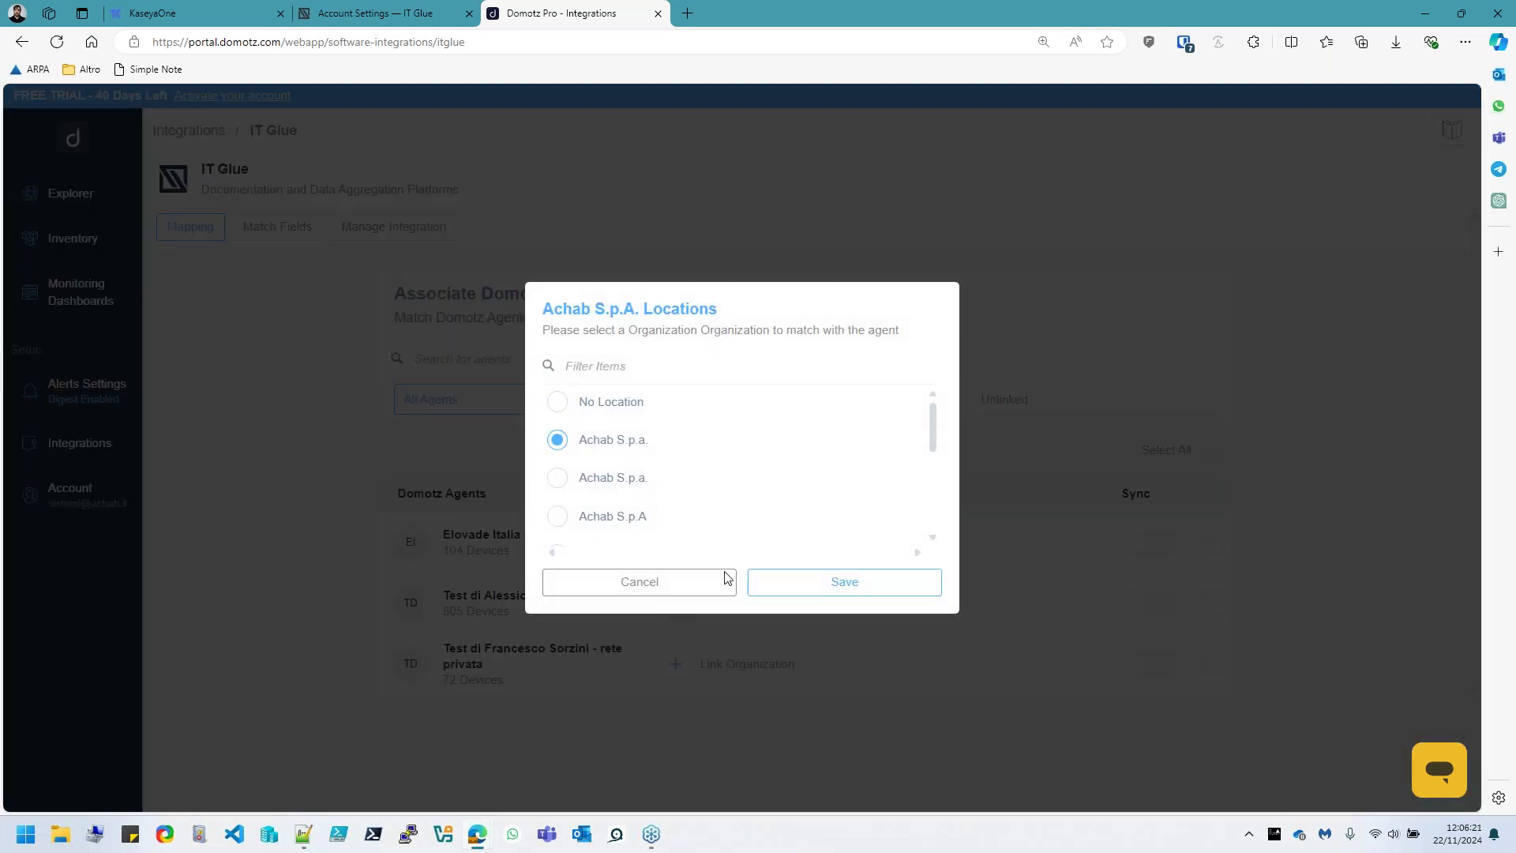
{"action": "left_click", "coordinate": [798, 582]}
{"action": "left_click", "coordinate": [872, 574]}
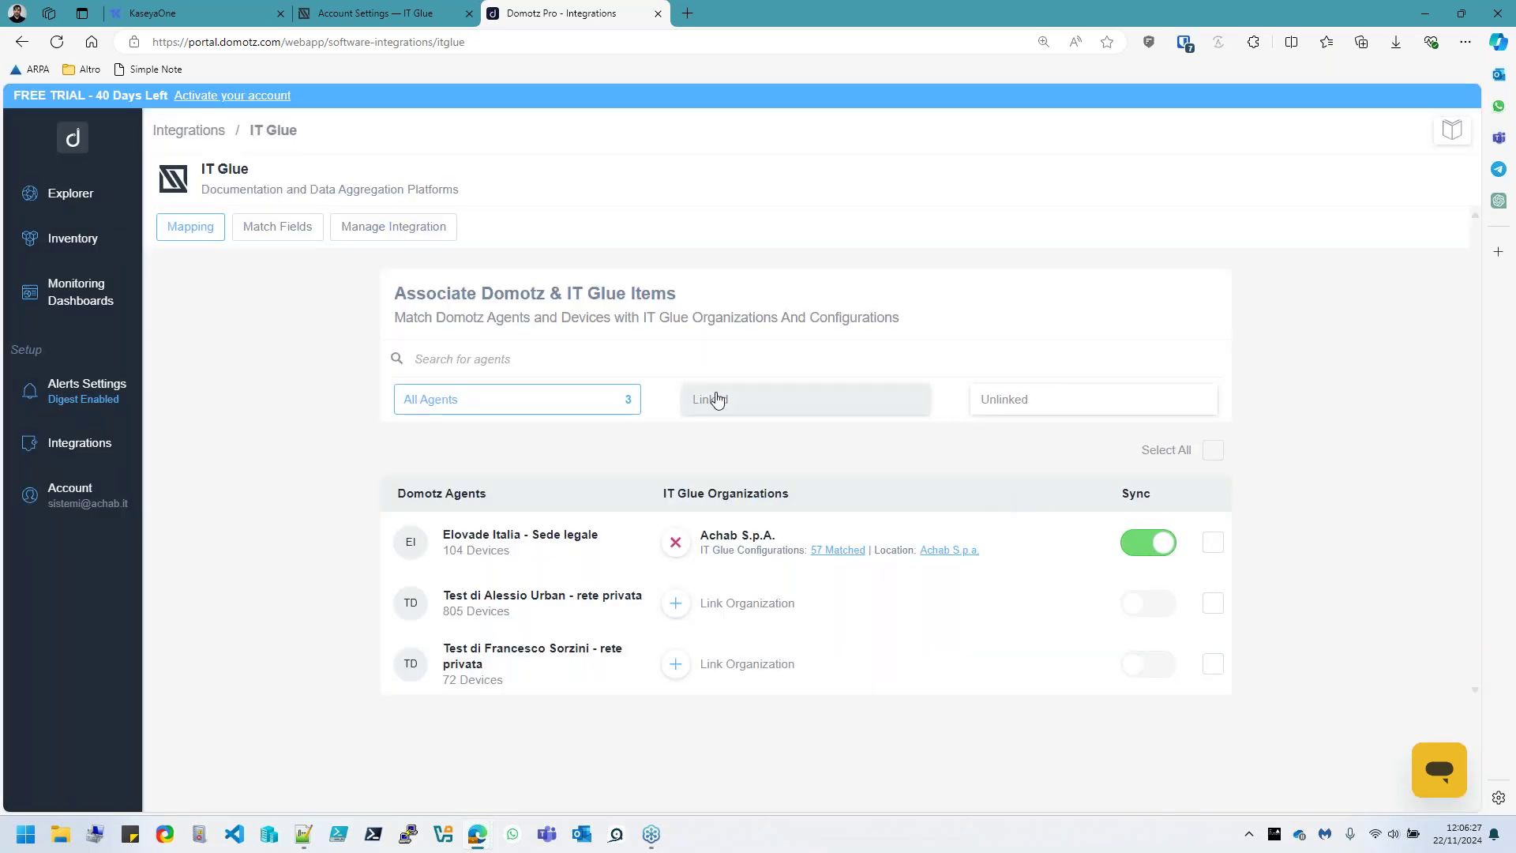
Select all devices in the 57 Matched list and create 20 IT Glue configurations
{"action": "left_click", "coordinate": [833, 551]}
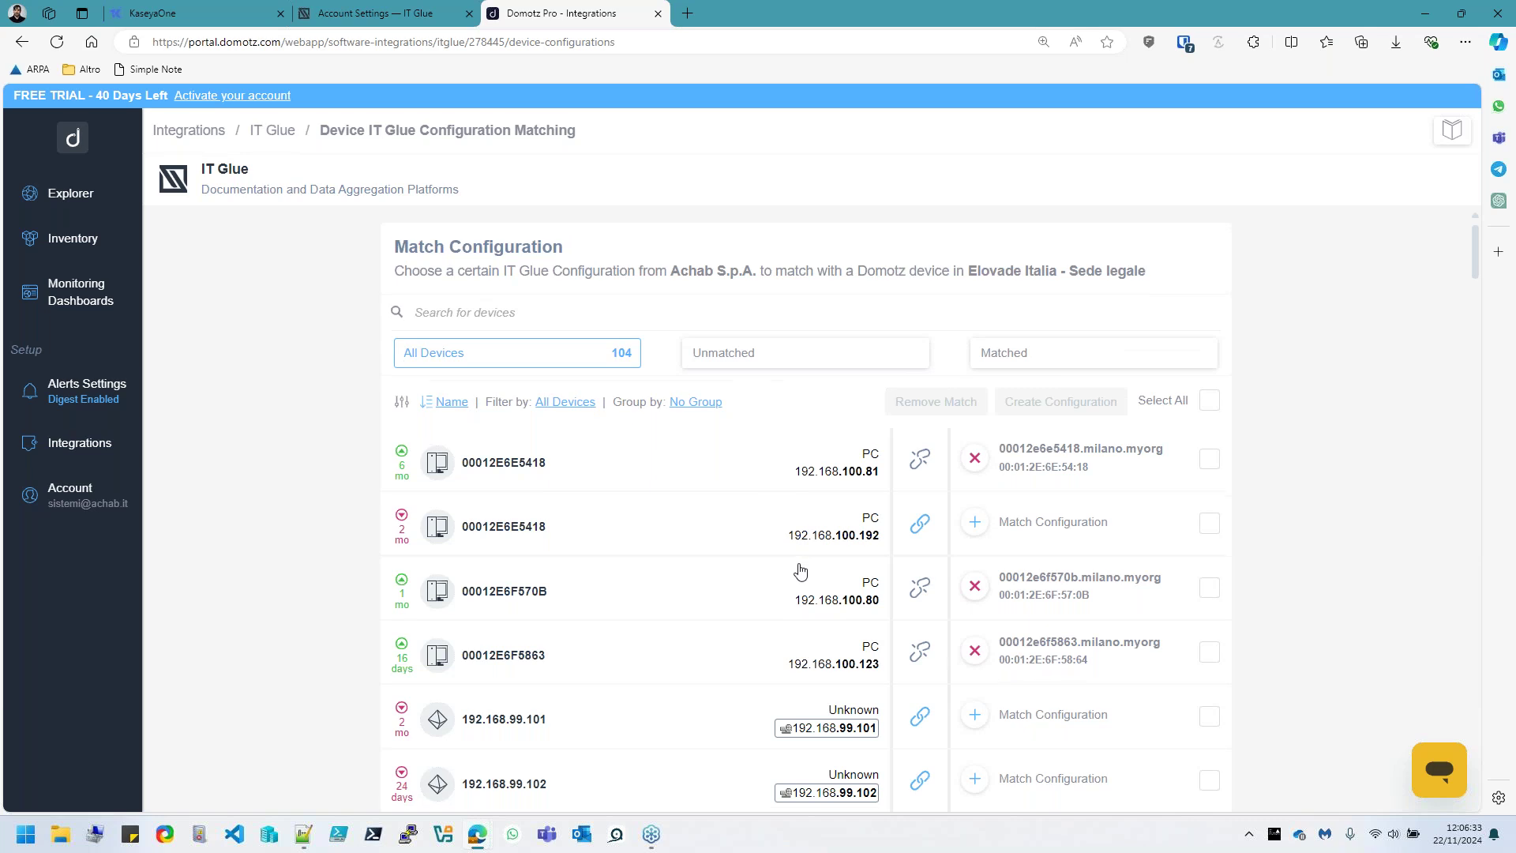
{"action": "scroll", "coordinate": [800, 568], "scroll_direction": "down", "scroll_amount": 1}
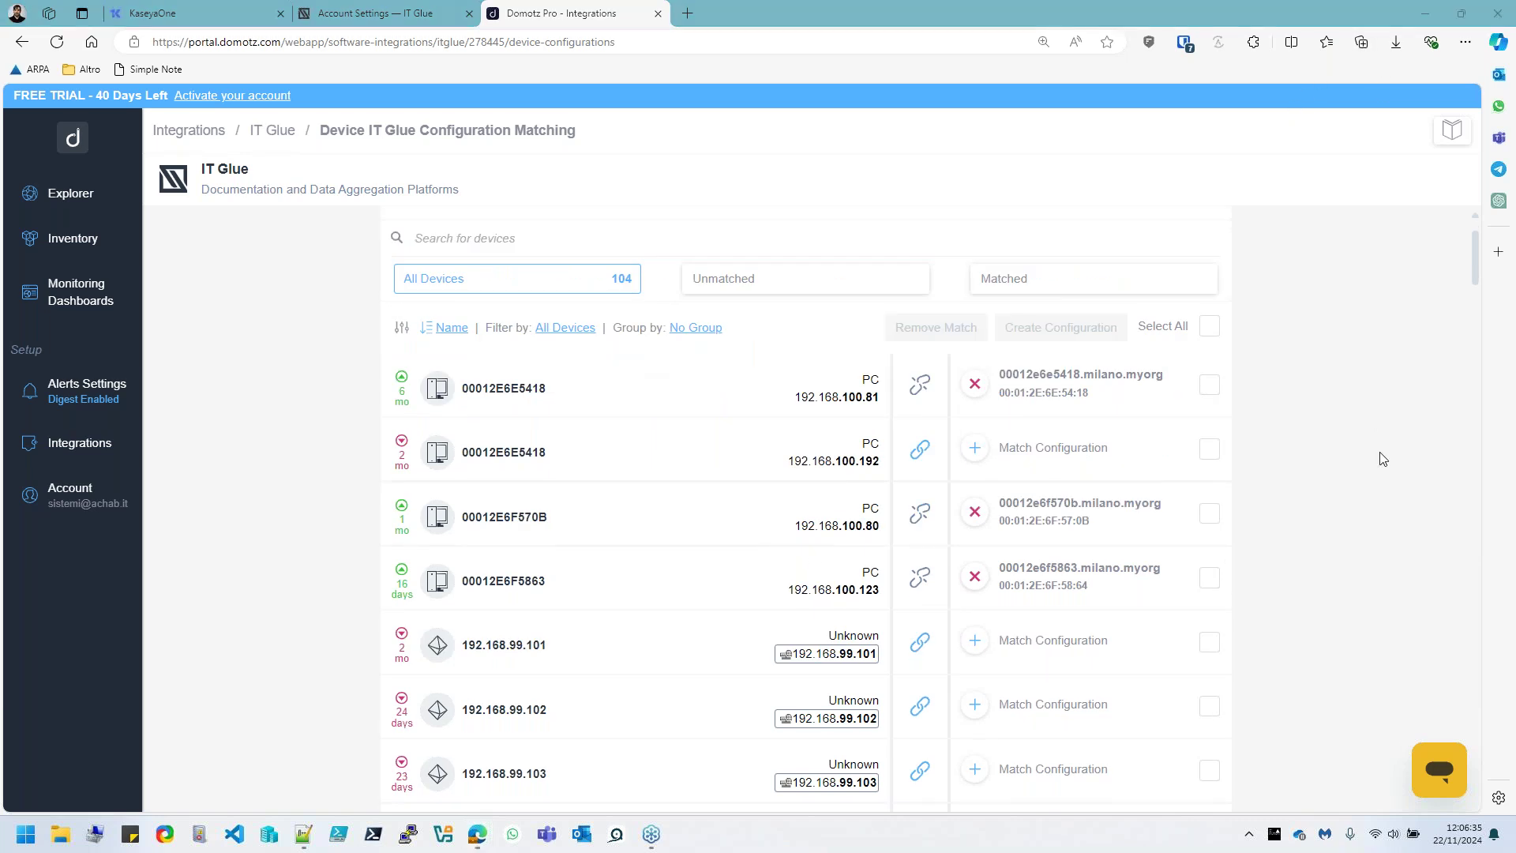
{"action": "left_click", "coordinate": [1208, 326]}
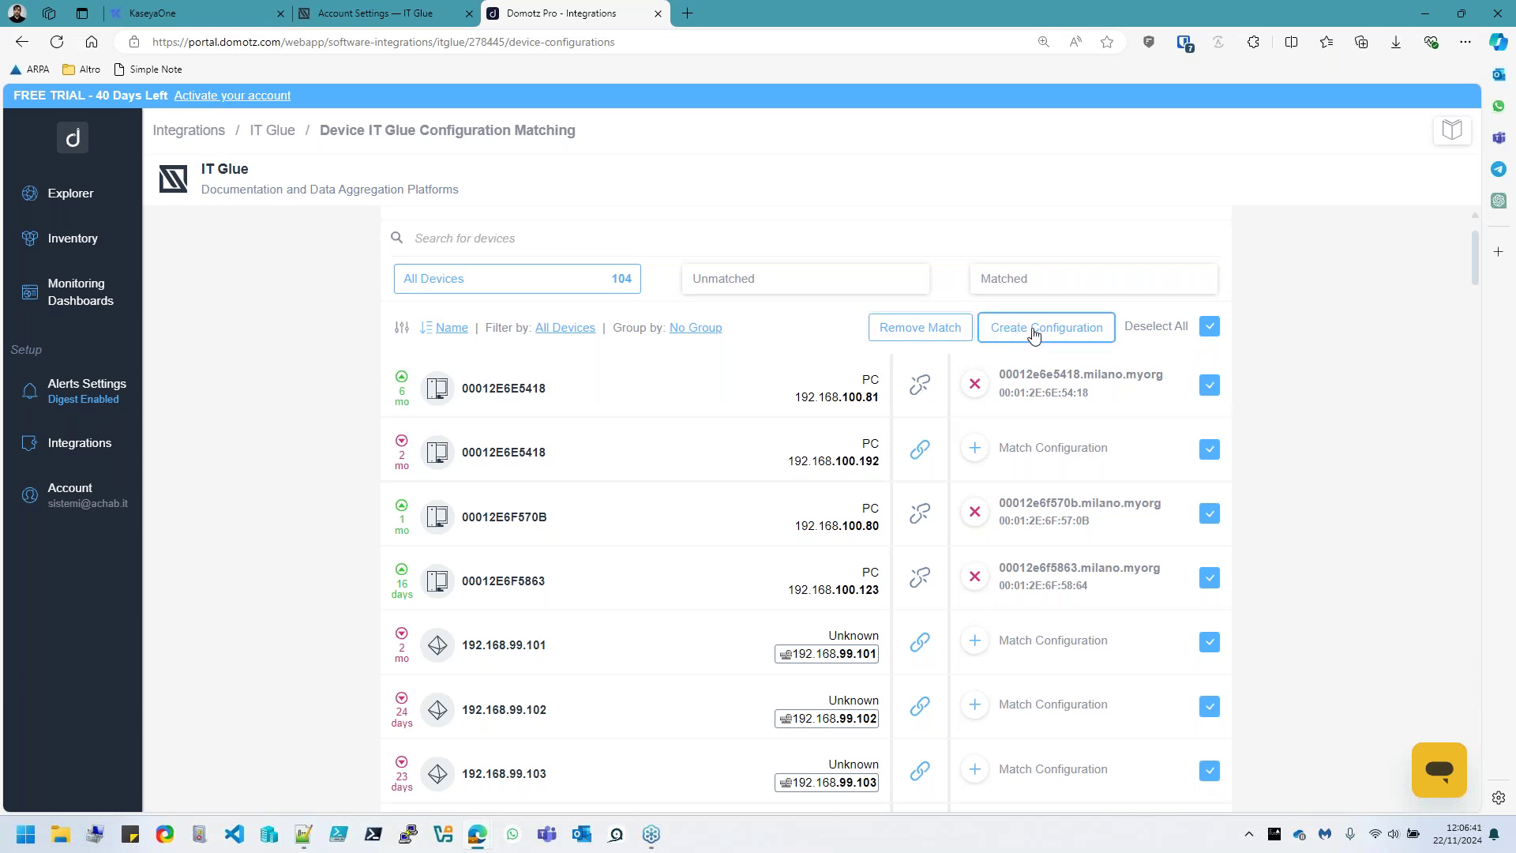
{"action": "left_click", "coordinate": [1034, 332]}
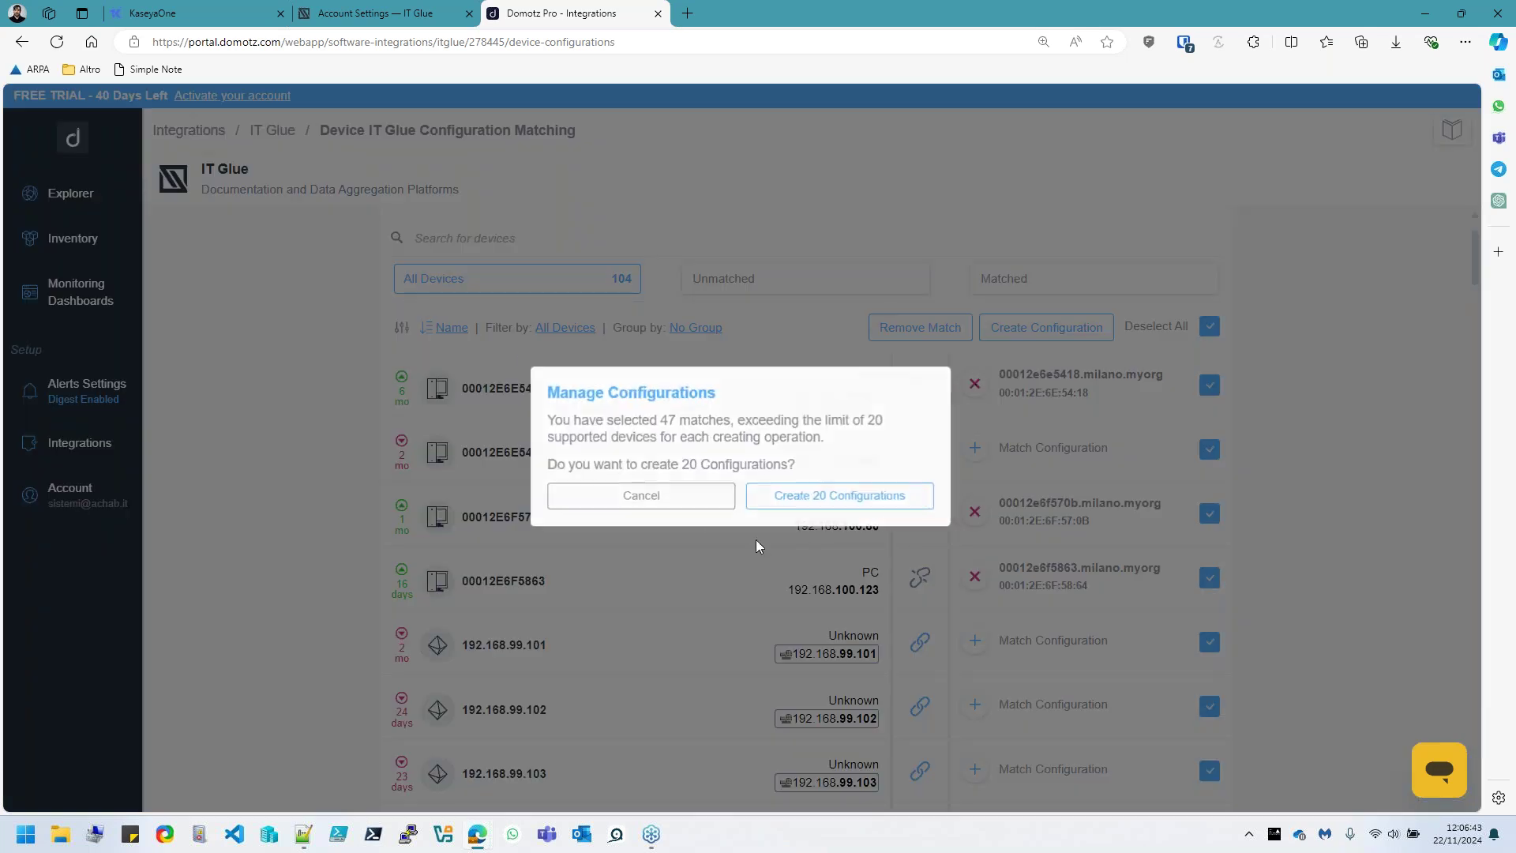
{"action": "left_click", "coordinate": [818, 497]}
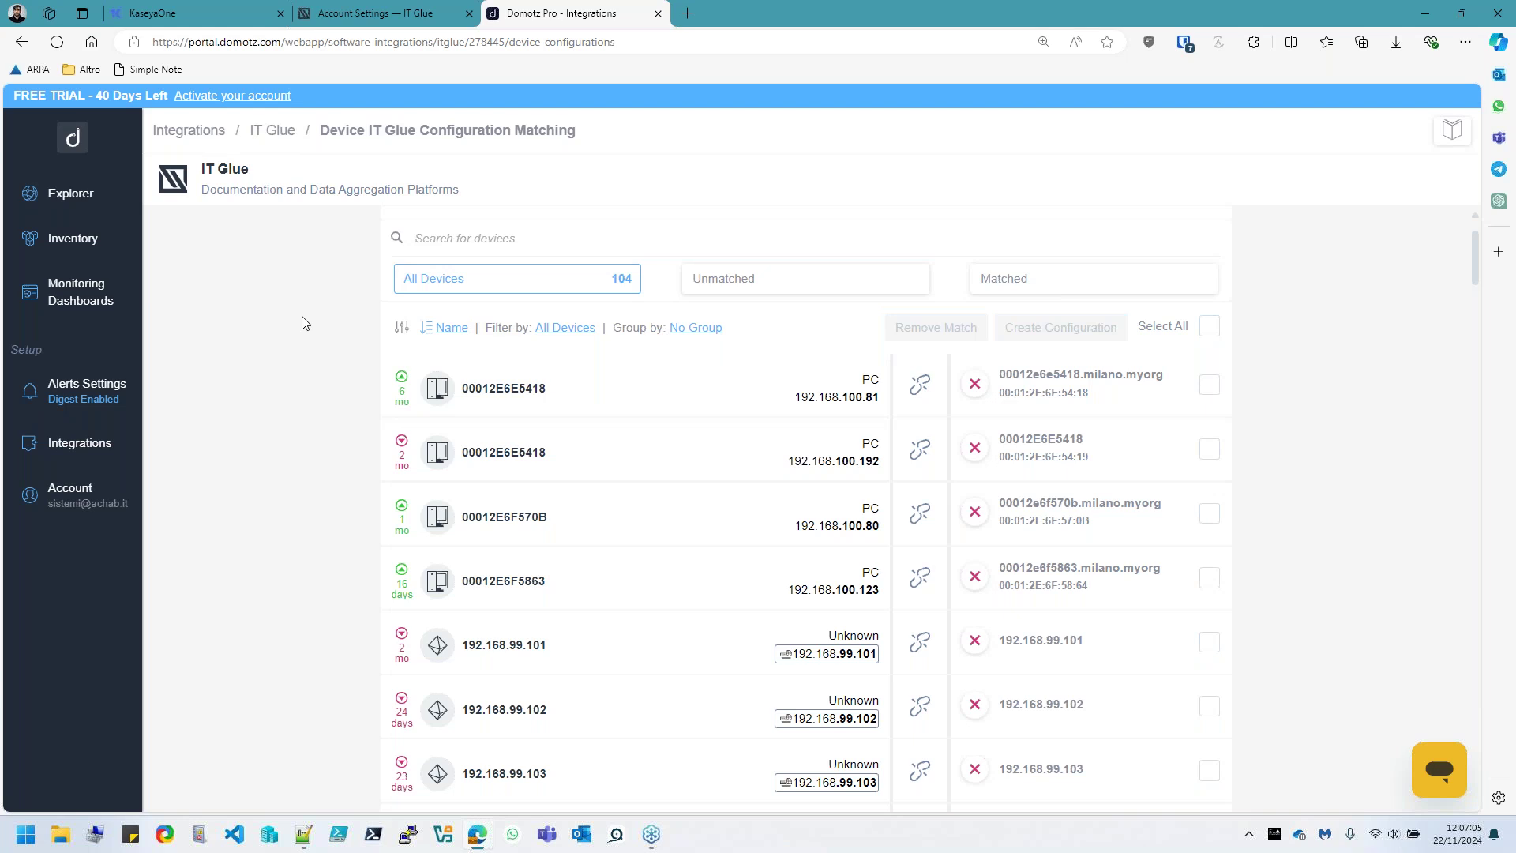
Open the 77 Matched device list for the Elovade Italia - Sede legale agent
{"action": "left_click", "coordinate": [41, 444]}
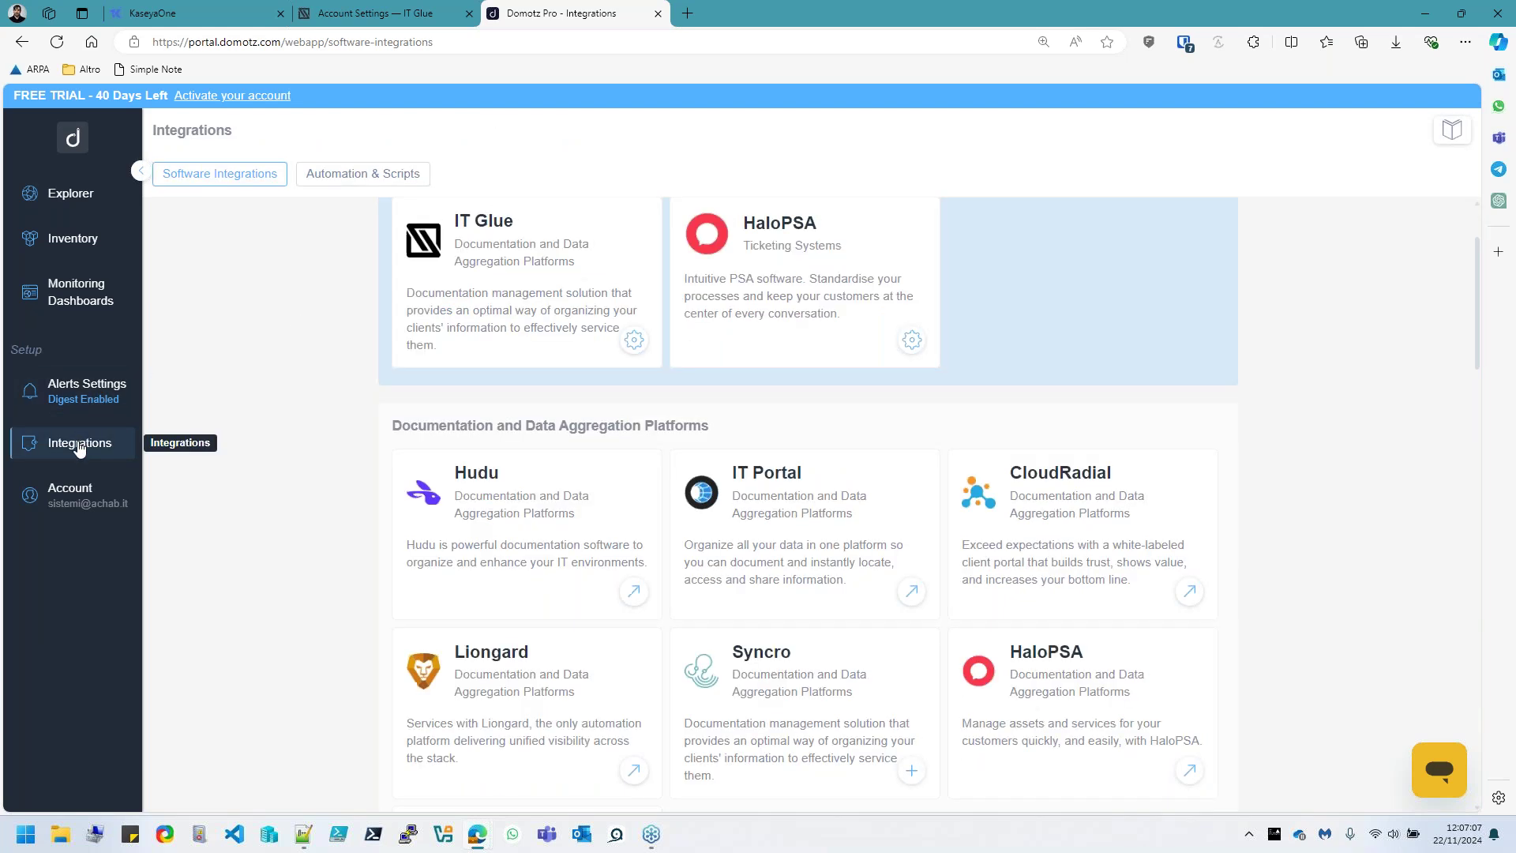
{"action": "left_click", "coordinate": [541, 253]}
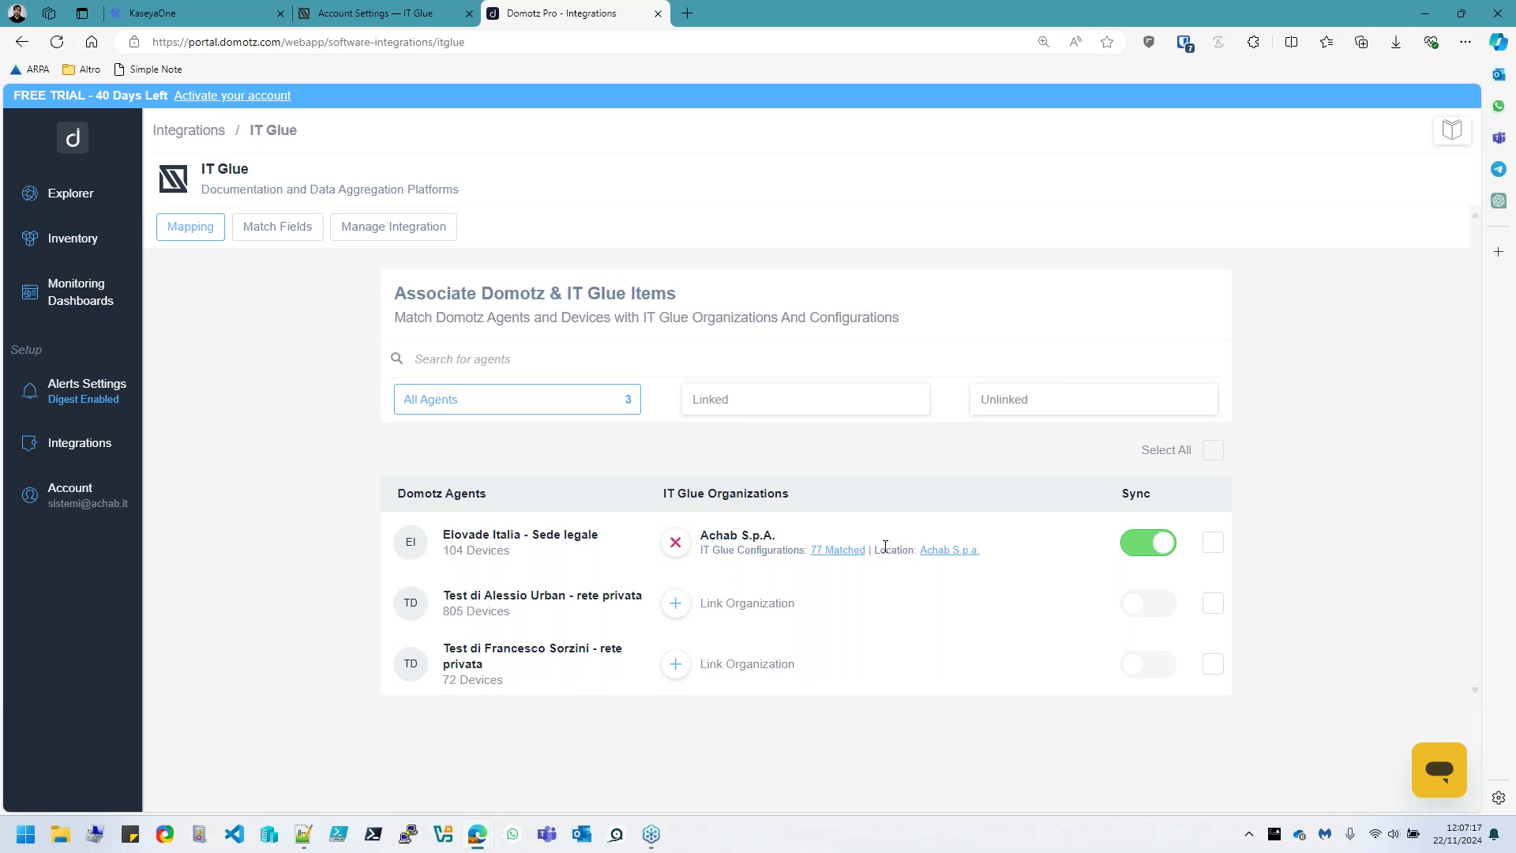
{"action": "left_click", "coordinate": [859, 557]}
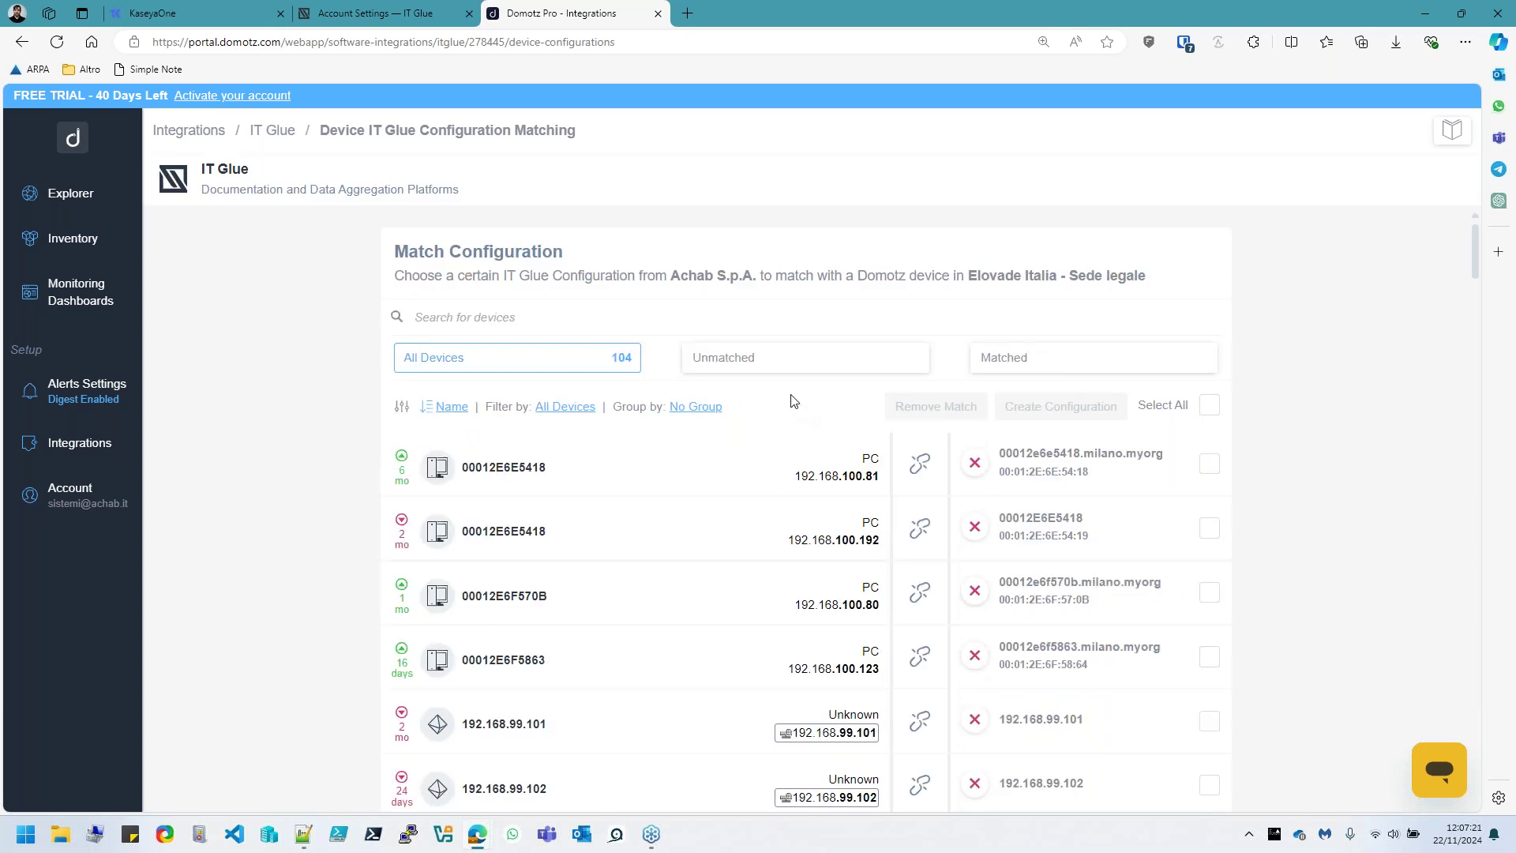
Scroll through the 192.168.100.x devices to review which are matched to IT Glue configurations
{"action": "scroll", "coordinate": [772, 457], "scroll_direction": "down", "scroll_amount": 10}
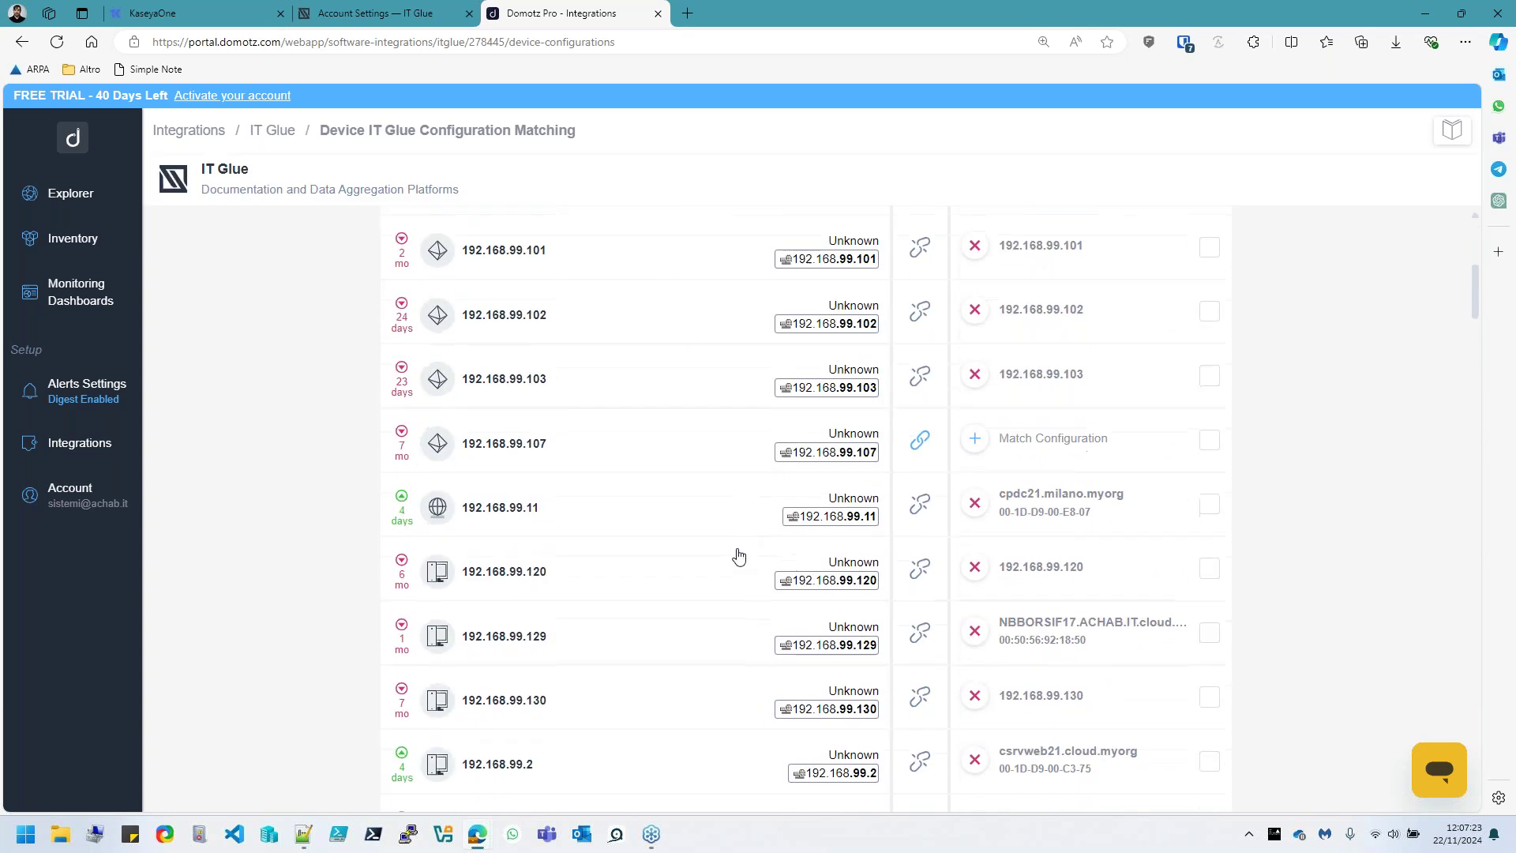
{"action": "scroll", "coordinate": [738, 557], "scroll_direction": "down", "scroll_amount": 6}
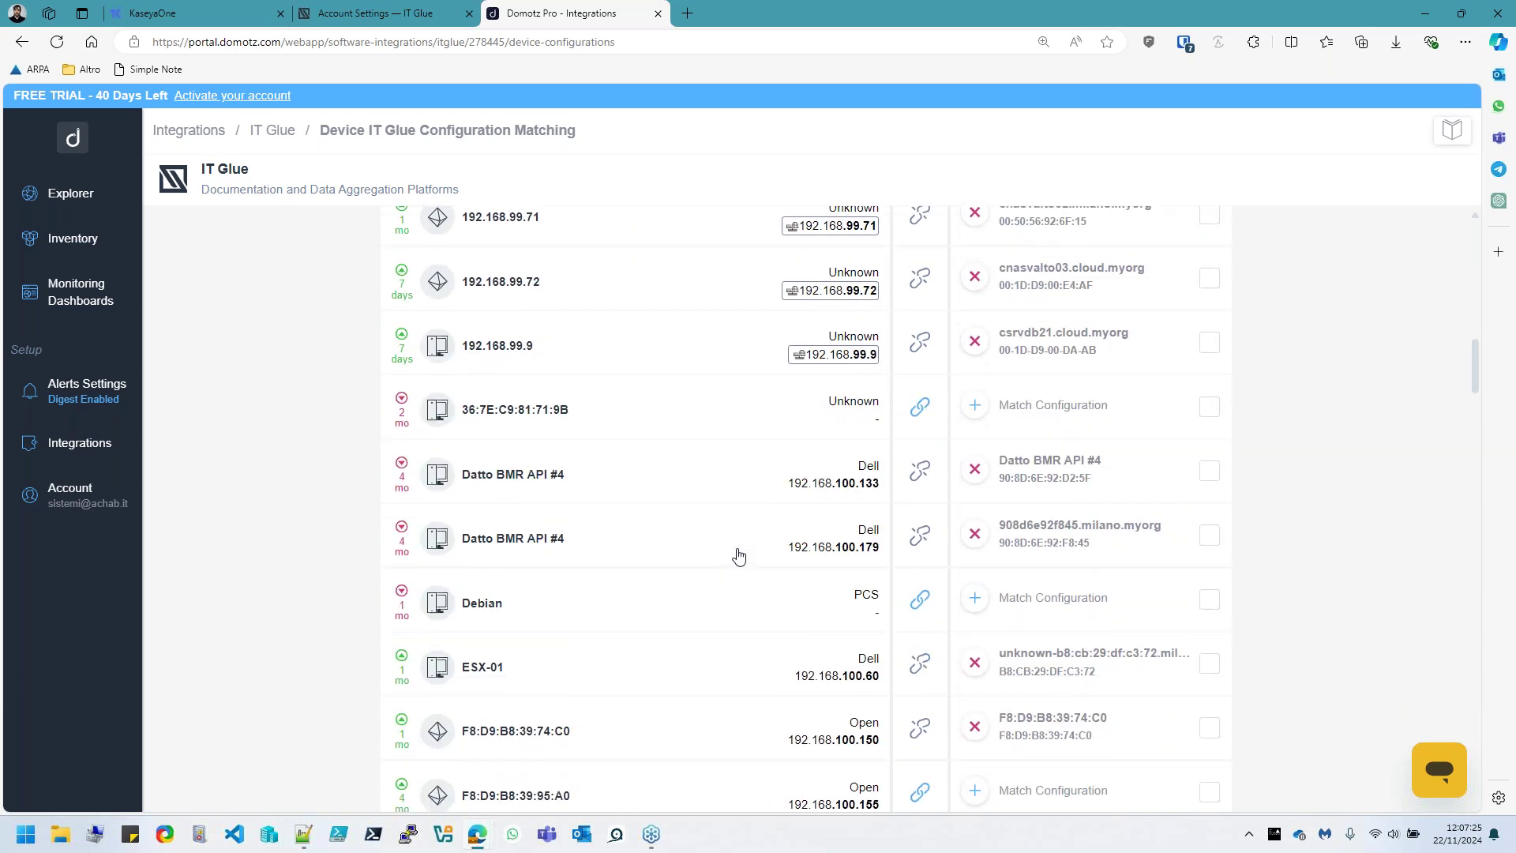
{"action": "scroll", "coordinate": [738, 556], "scroll_direction": "up", "scroll_amount": 16}
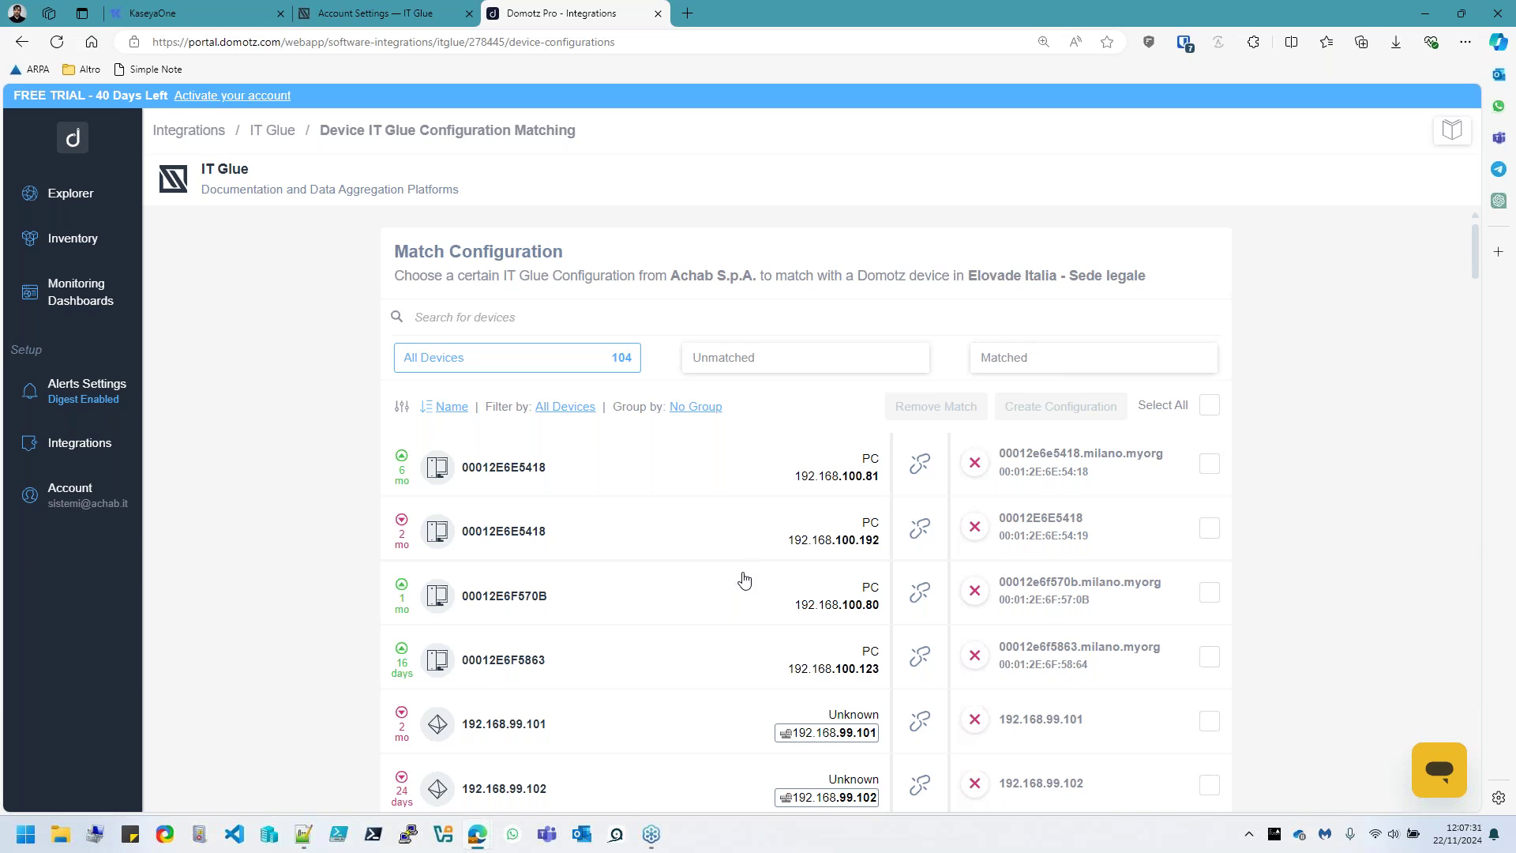
{"action": "scroll", "coordinate": [743, 580], "scroll_direction": "down", "scroll_amount": 10}
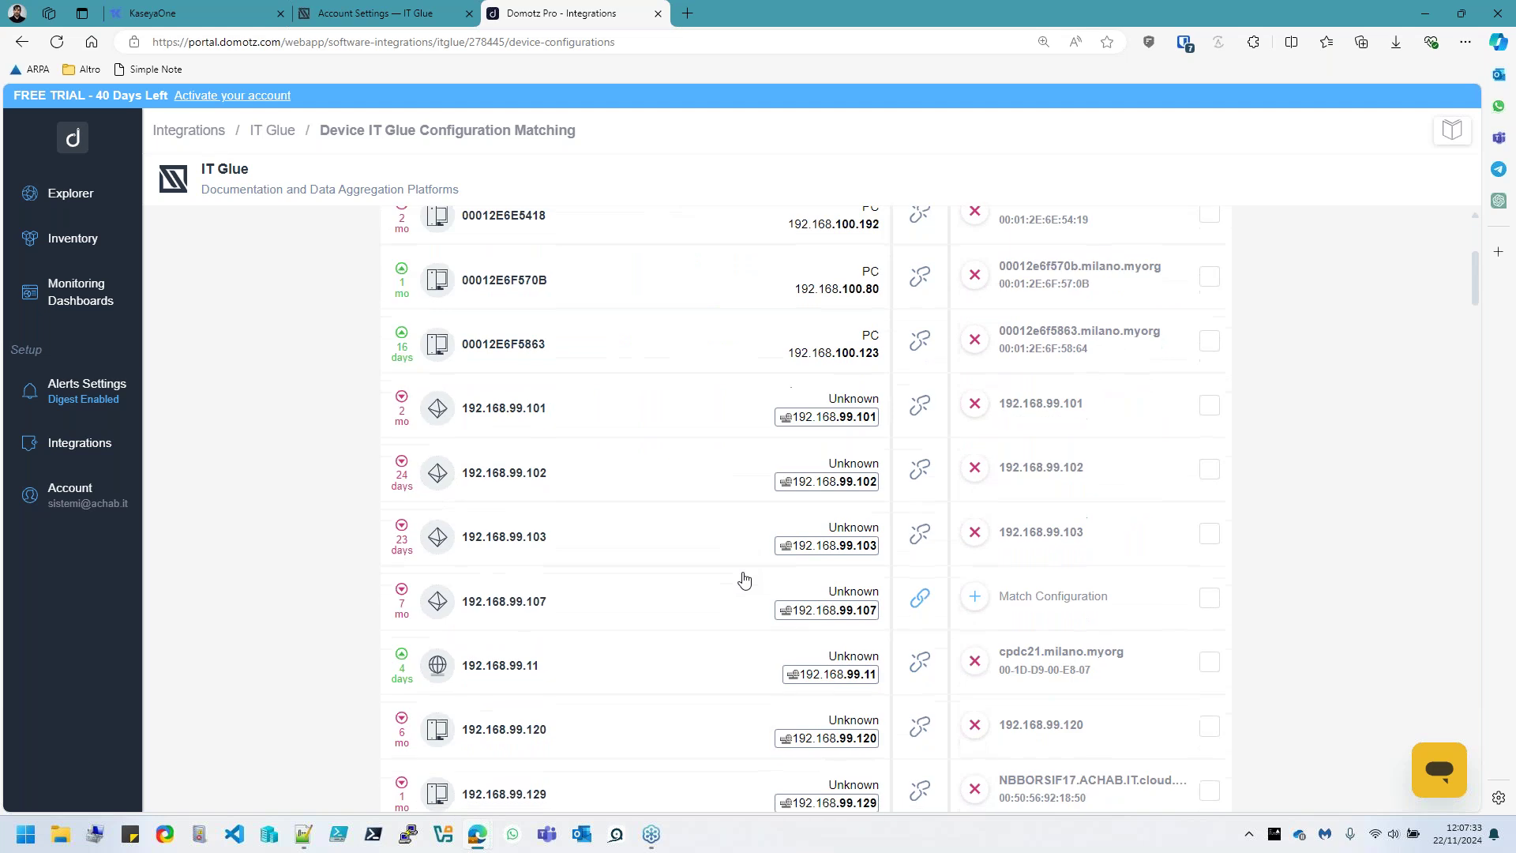
{"action": "scroll", "coordinate": [744, 581], "scroll_direction": "down", "scroll_amount": 4}
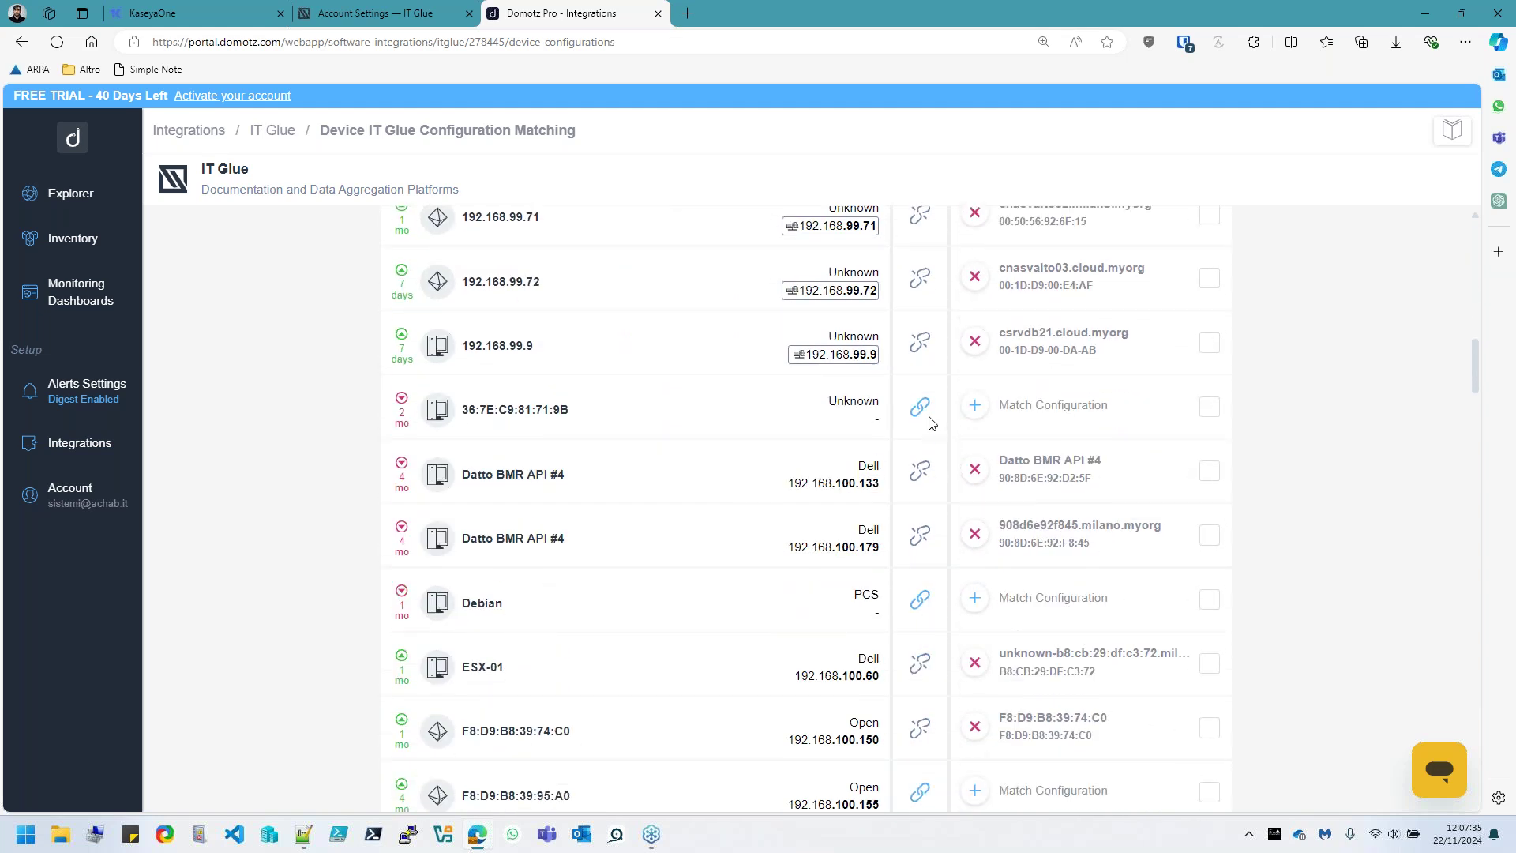
{"action": "scroll", "coordinate": [848, 494], "scroll_direction": "down", "scroll_amount": 4}
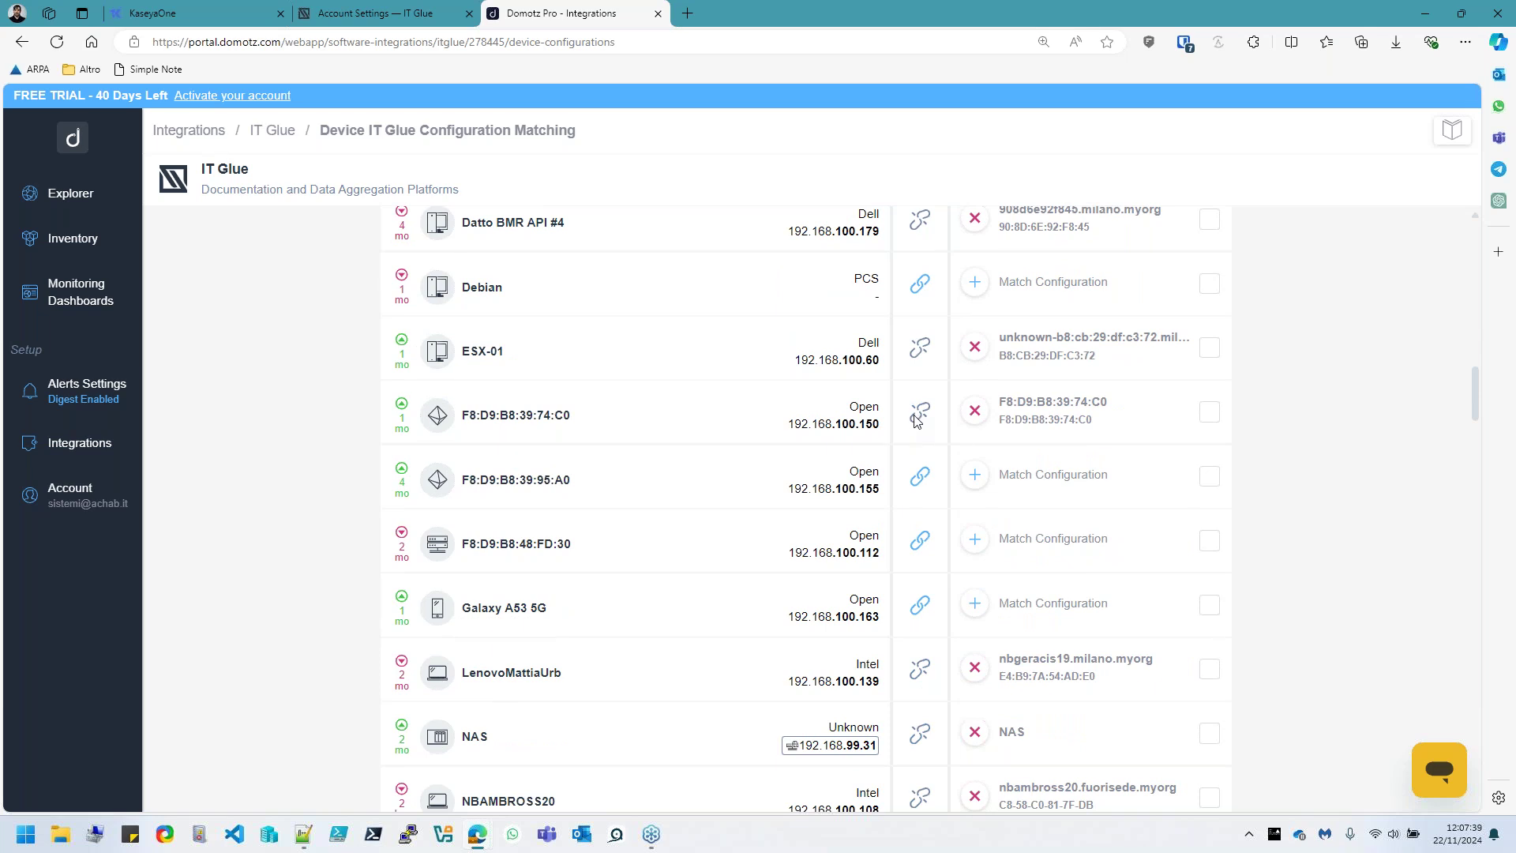
{"action": "scroll", "coordinate": [843, 490], "scroll_direction": "down", "scroll_amount": 3}
{"action": "scroll", "coordinate": [841, 503], "scroll_direction": "down", "scroll_amount": 15}
{"action": "scroll", "coordinate": [826, 569], "scroll_direction": "down", "scroll_amount": 15}
{"action": "scroll", "coordinate": [827, 568], "scroll_direction": "down", "scroll_amount": 4}
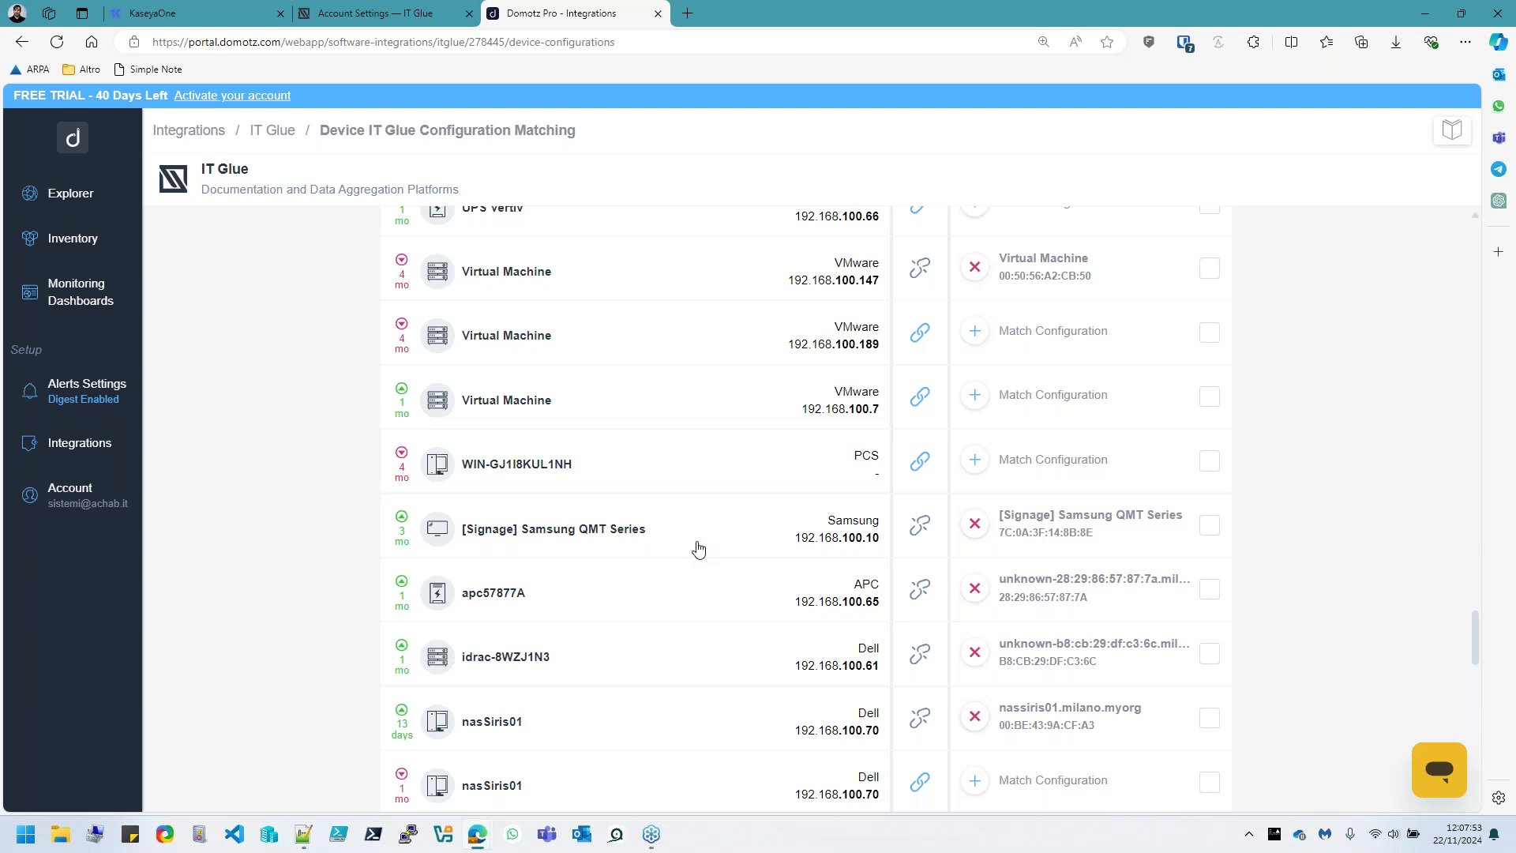
{"action": "scroll", "coordinate": [798, 443], "scroll_direction": "down", "scroll_amount": 15}
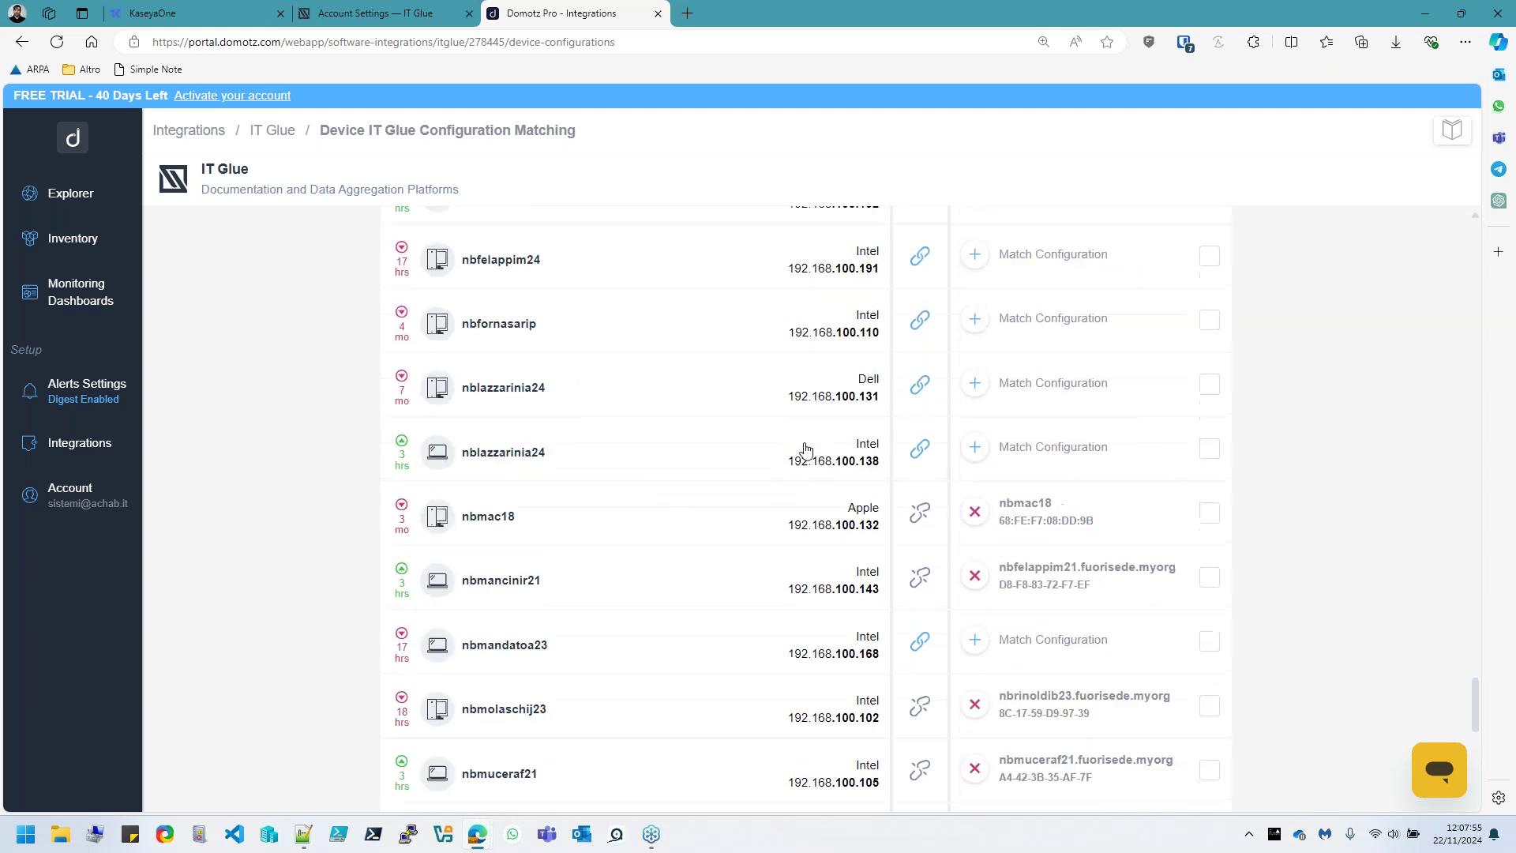
{"action": "scroll", "coordinate": [565, 724], "scroll_direction": "up", "scroll_amount": 10}
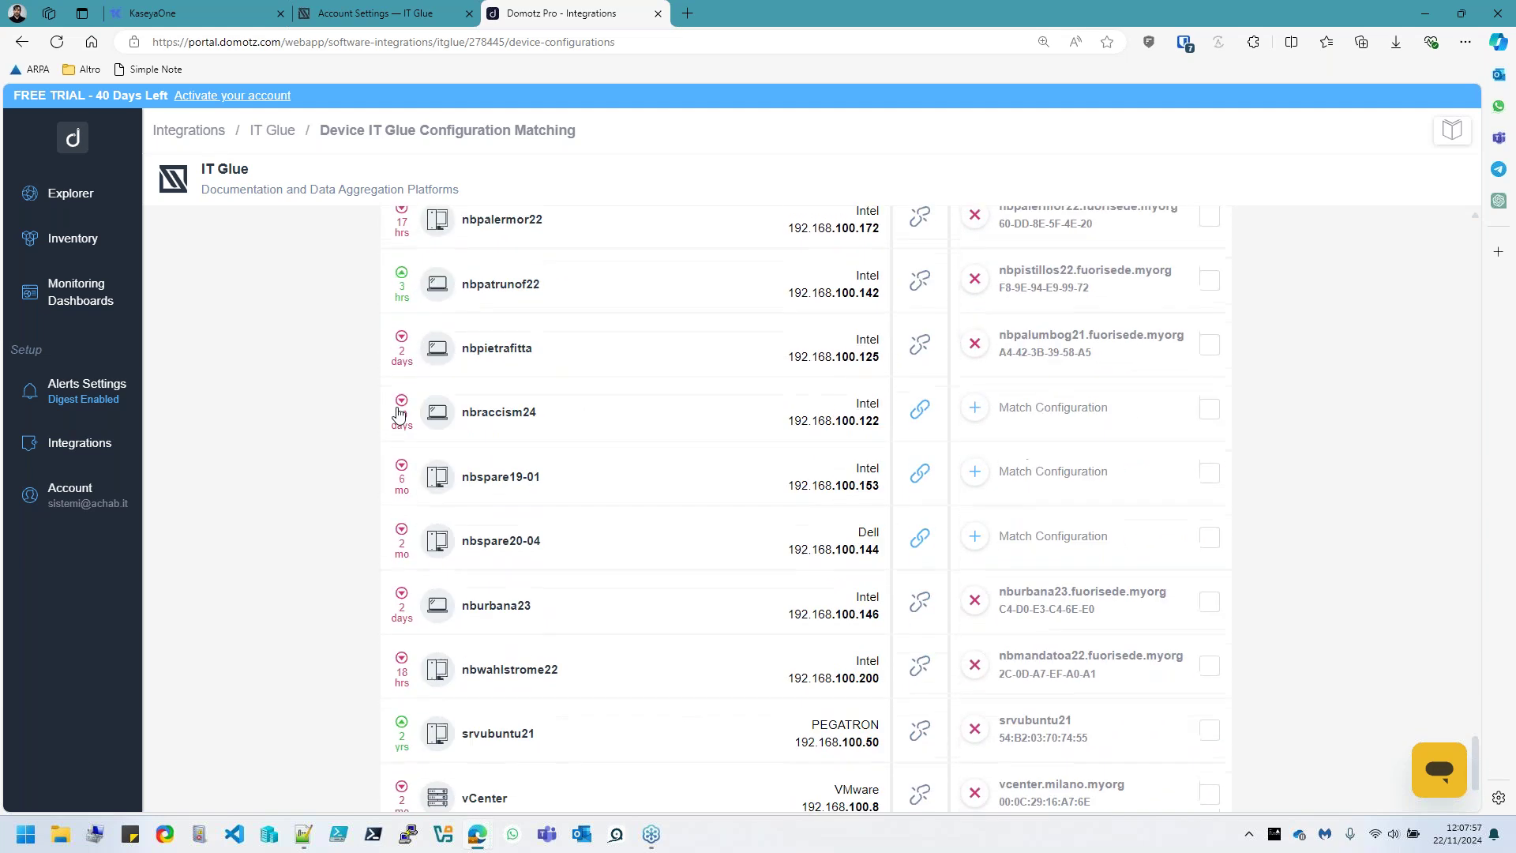
Revoke the DomotzQL key in IT Glue Account Settings, remove its row, and go back to Domotz Pro
{"action": "left_click", "coordinate": [397, 24]}
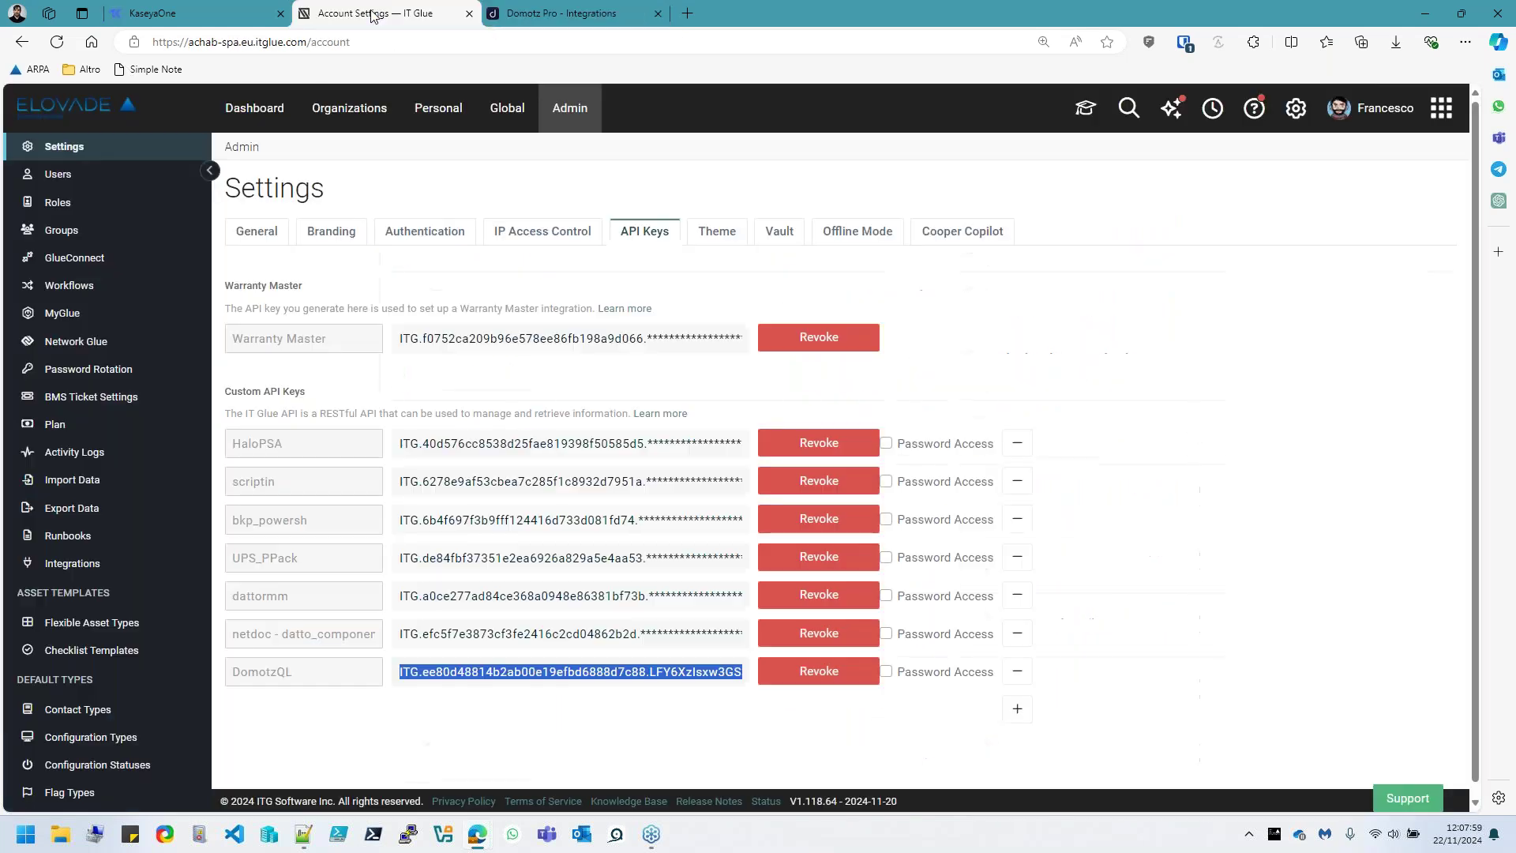
{"action": "left_click", "coordinate": [838, 679]}
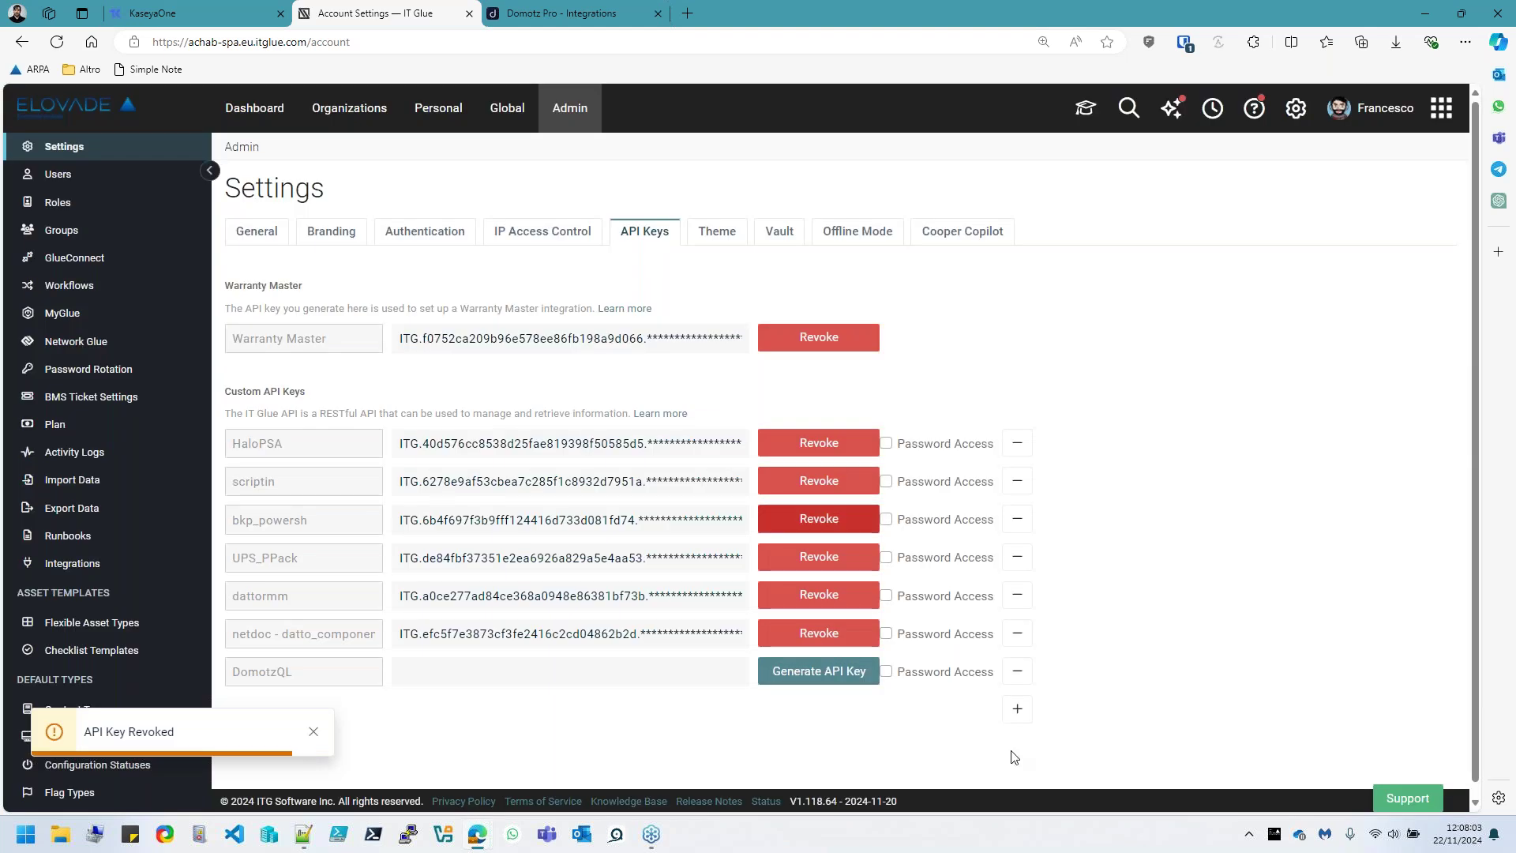
{"action": "left_click", "coordinate": [1015, 682]}
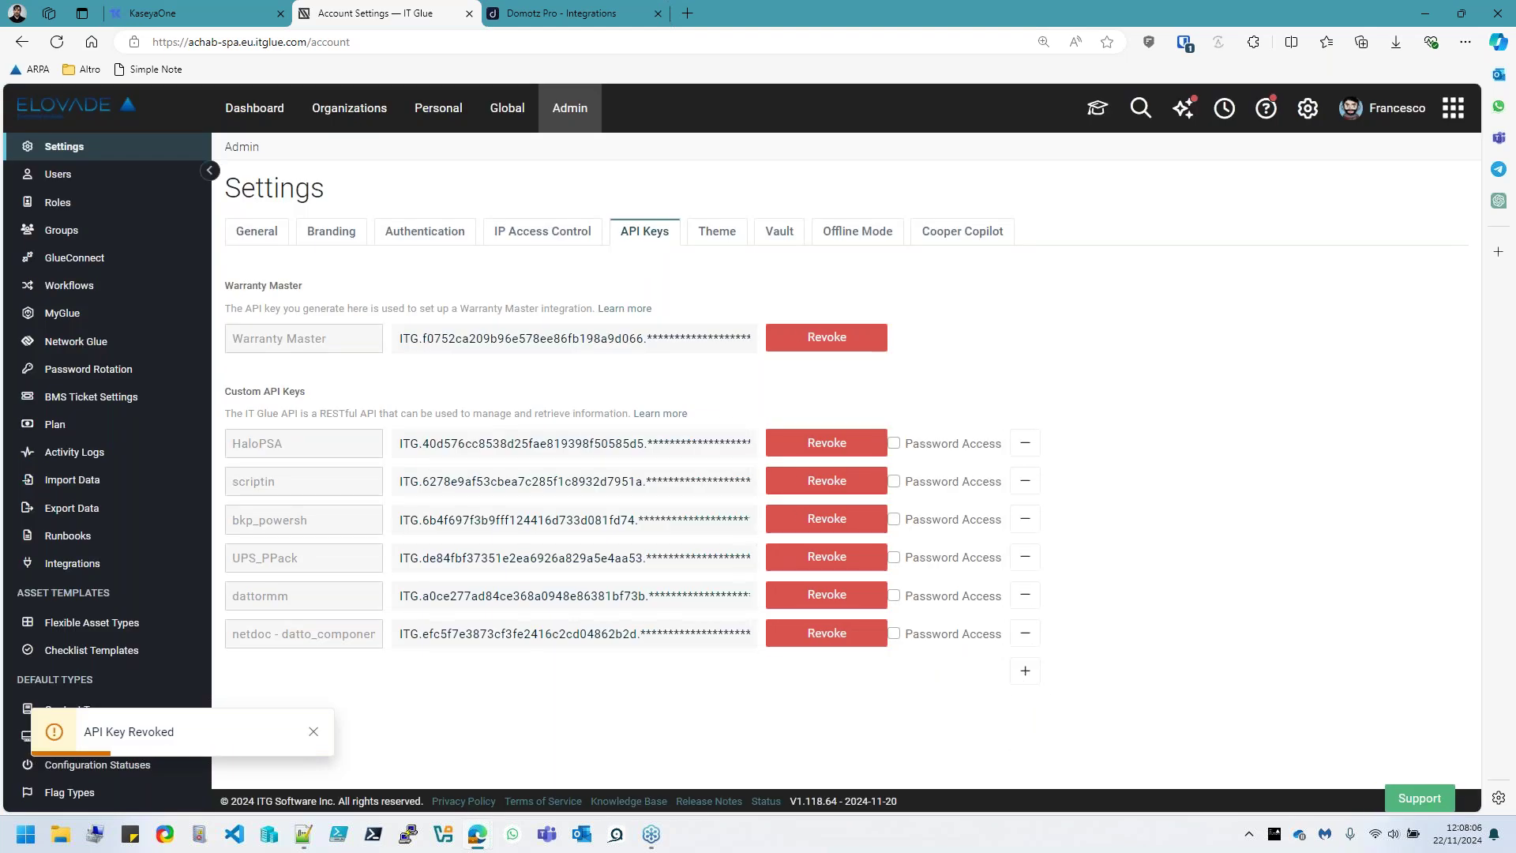
{"action": "left_click", "coordinate": [570, 16]}
{"action": "scroll", "coordinate": [636, 515], "scroll_direction": "up", "scroll_amount": 10}
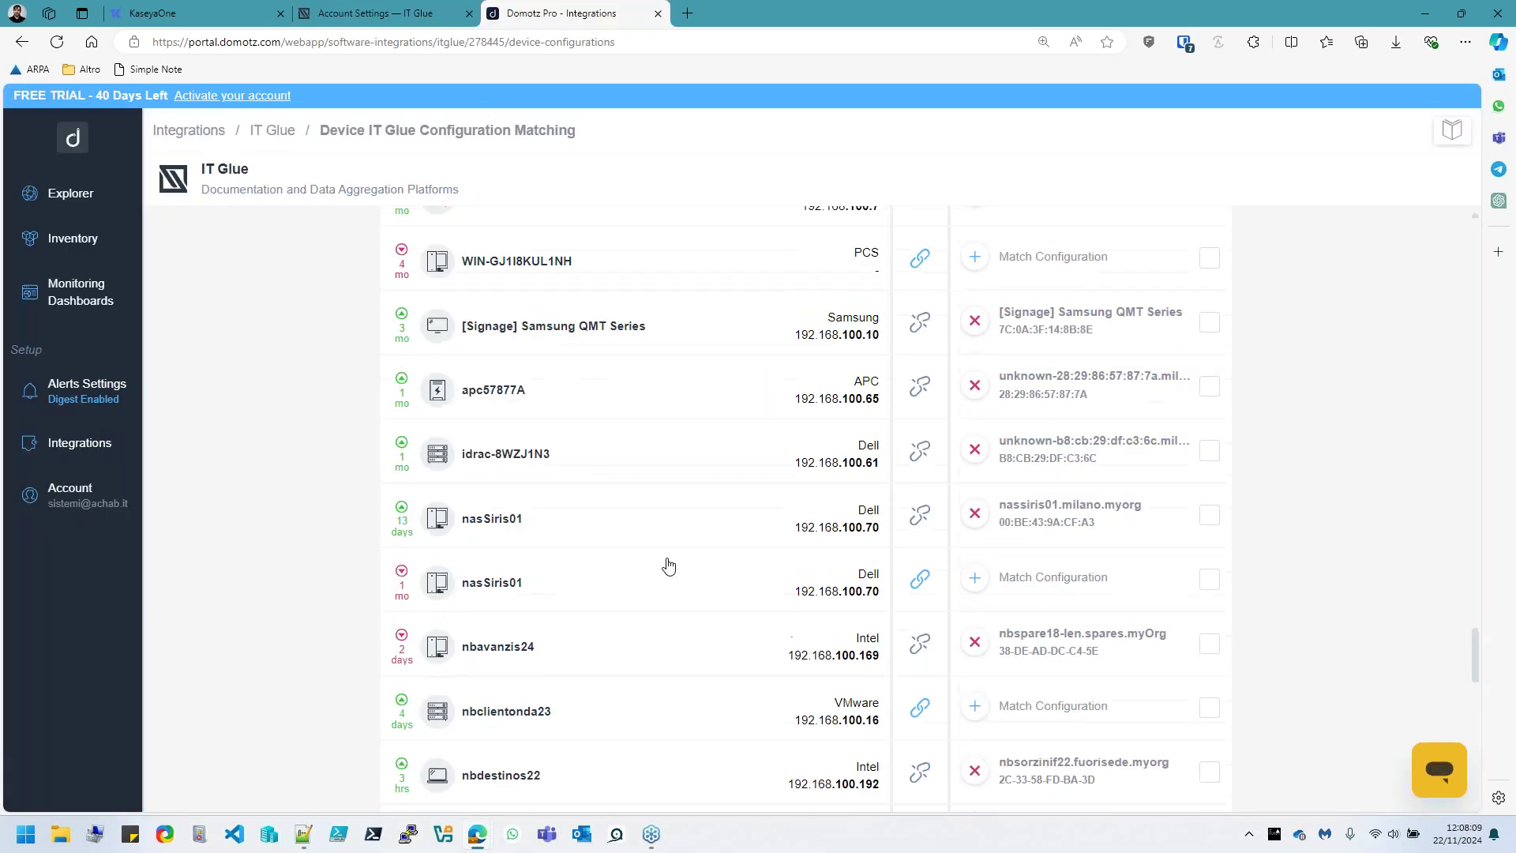
Disable automatic sync for the Elovade Italia - Sede legale agent's Achab S.p.A. link in the IT Glue mapping
{"action": "scroll", "coordinate": [669, 551], "scroll_direction": "up", "scroll_amount": 20}
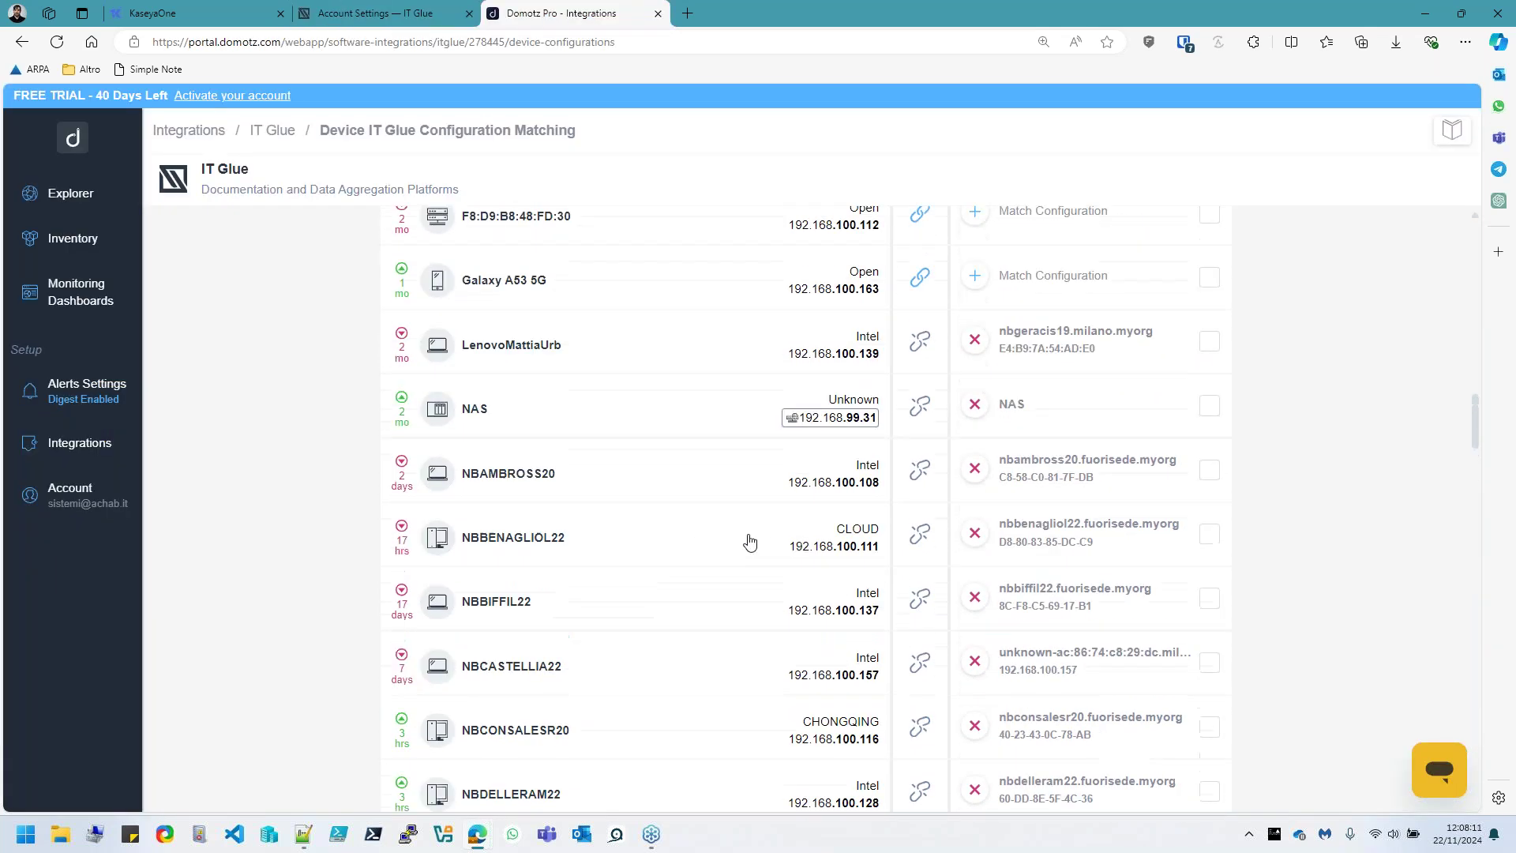
{"action": "left_click_drag", "start_coordinate": [1475, 411], "coordinate": [315, 209]}
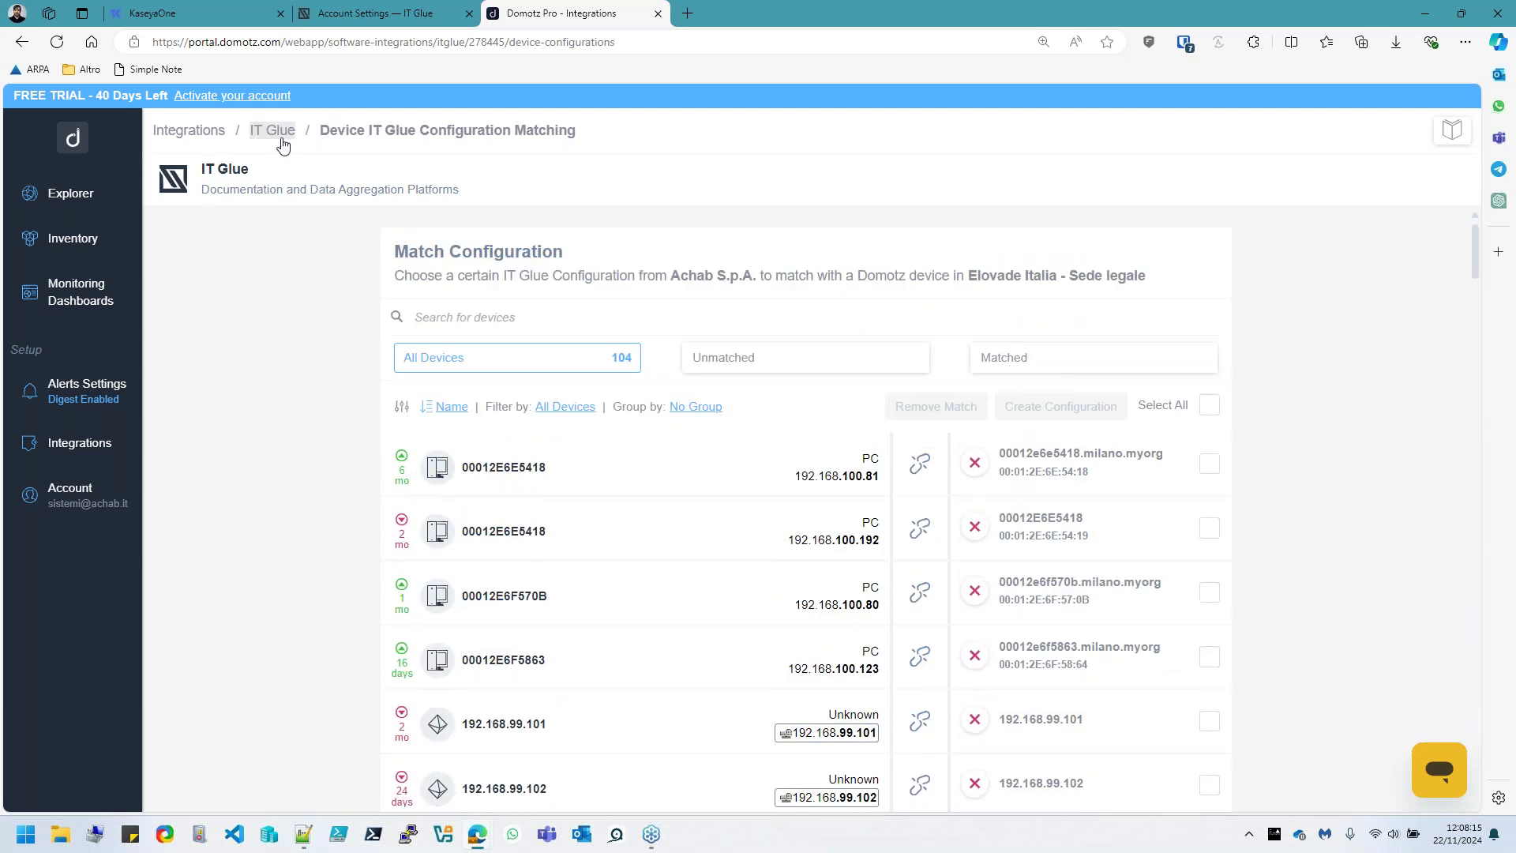
{"action": "left_click", "coordinate": [273, 131]}
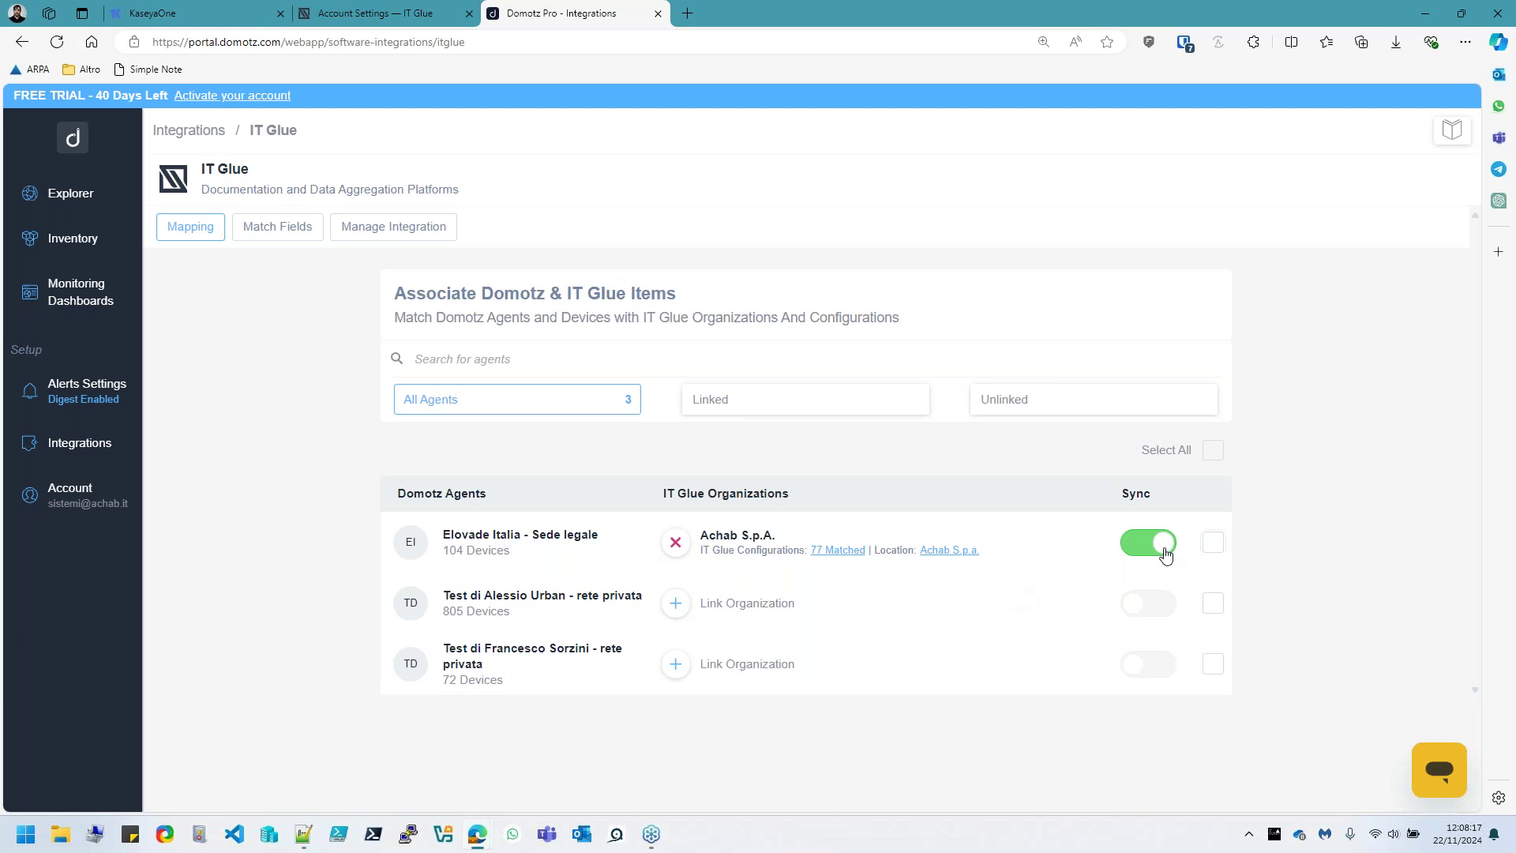
{"action": "left_click", "coordinate": [1148, 542]}
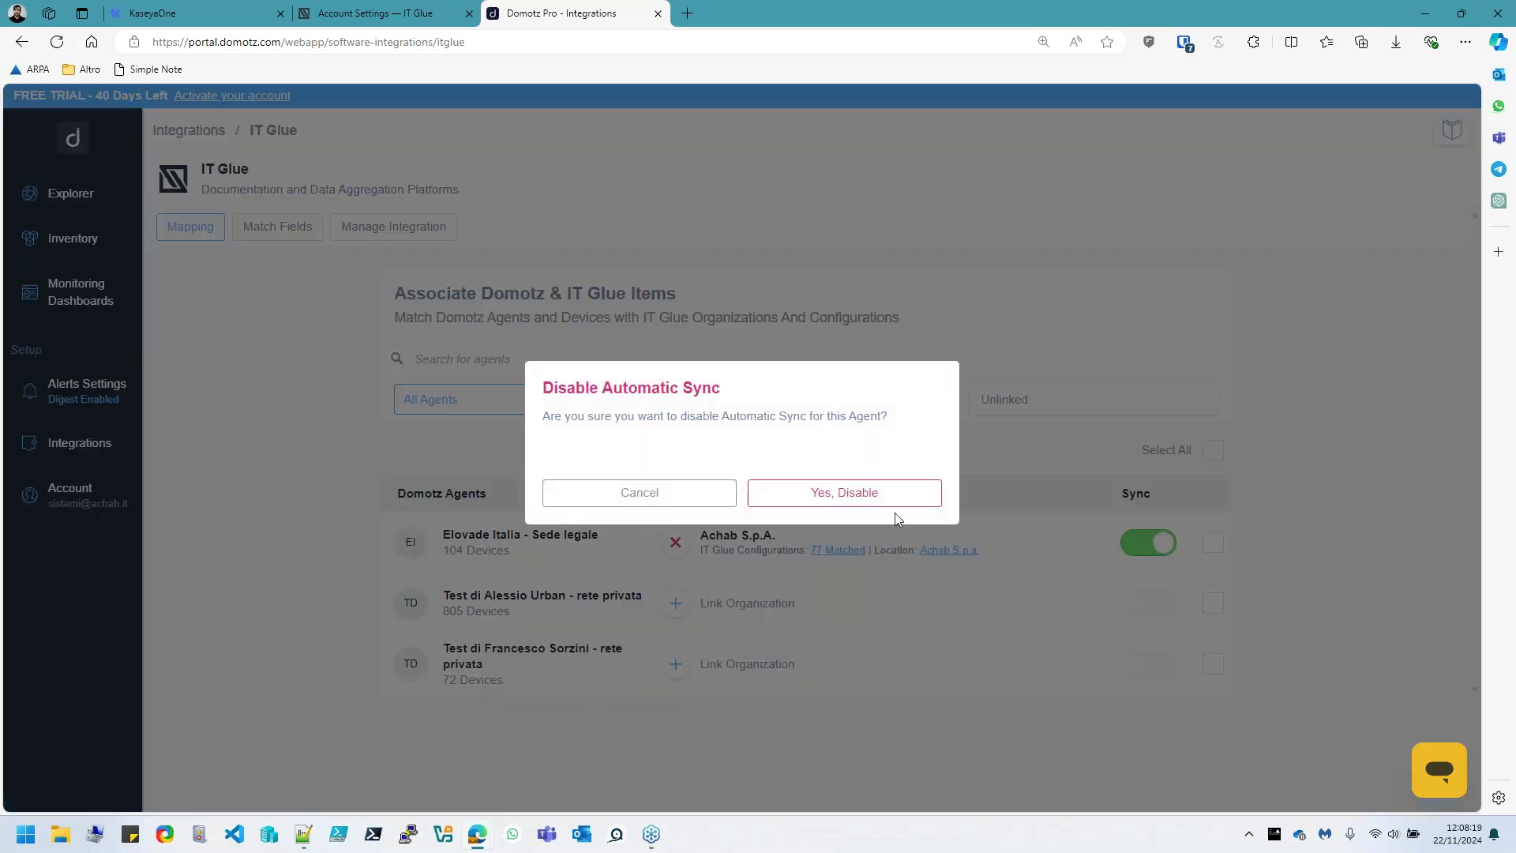
{"action": "left_click", "coordinate": [842, 498]}
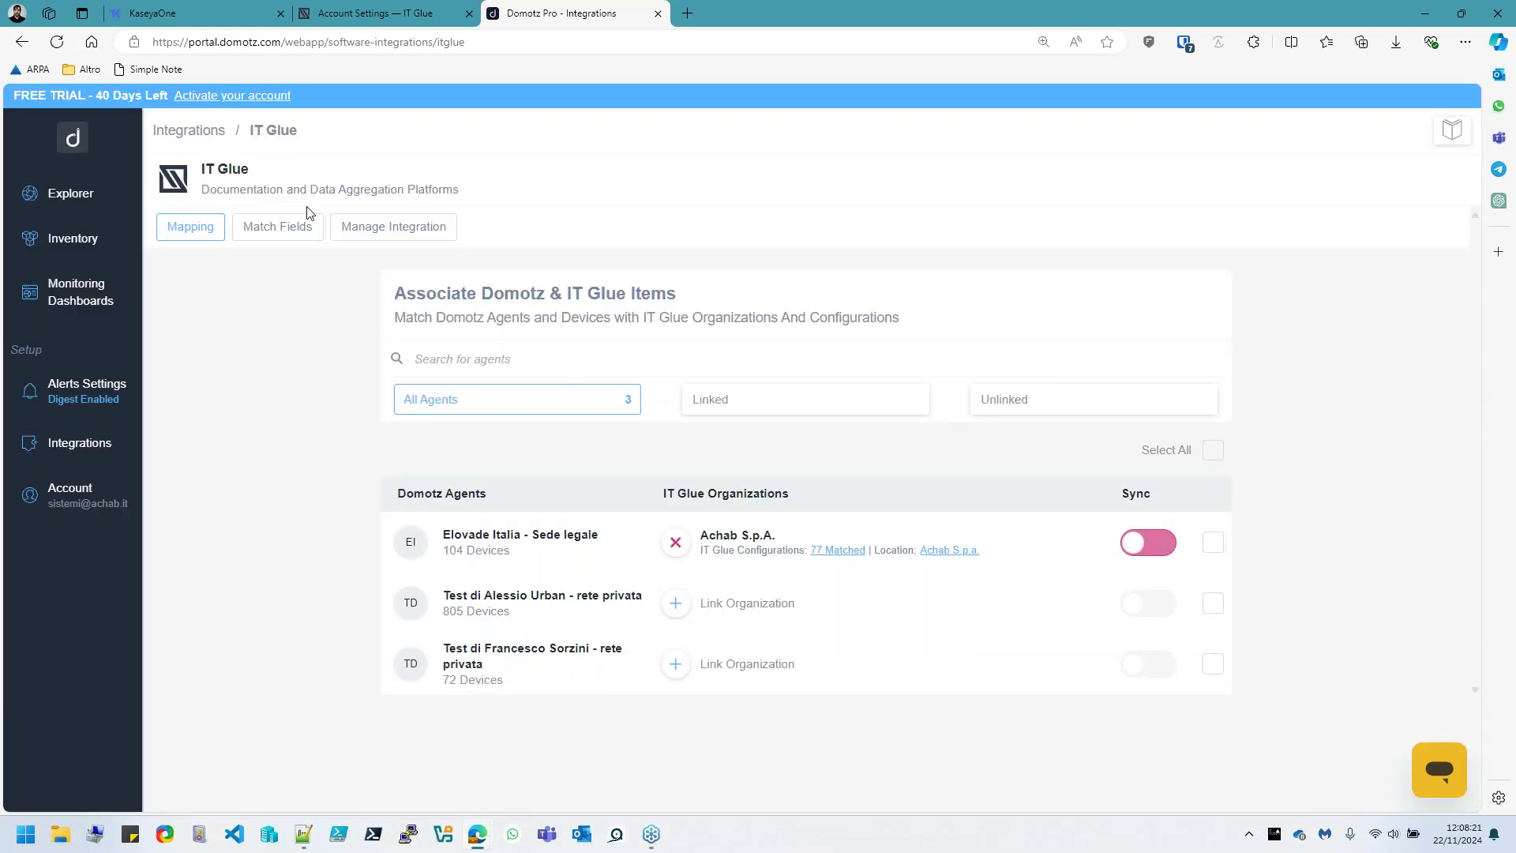
Review the IT Glue field matching, flipping Name's sync direction and leaving it Domotz to IT Glue
{"action": "left_click", "coordinate": [392, 229]}
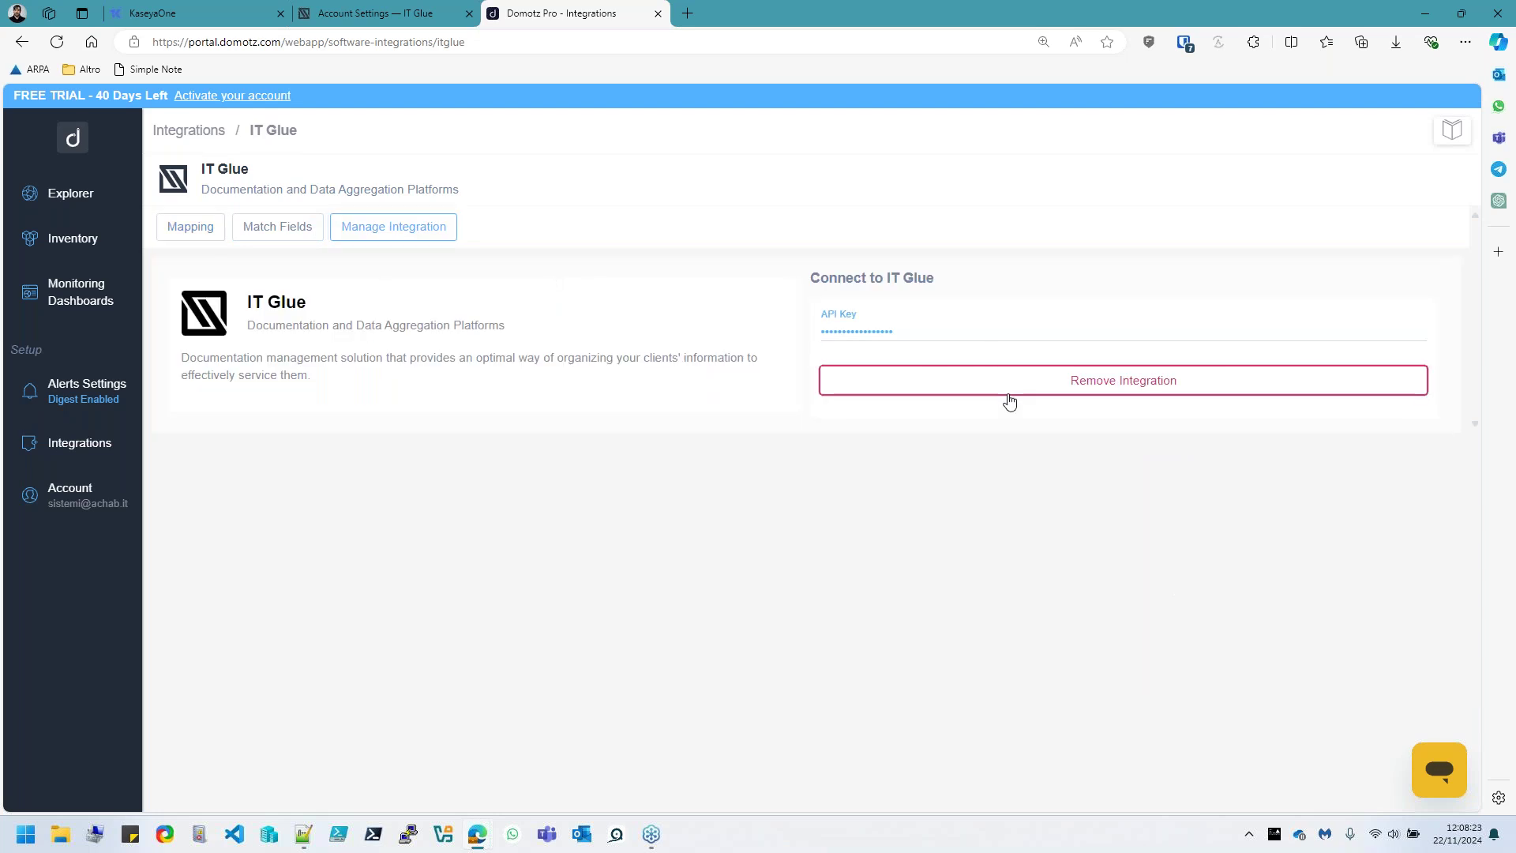
{"action": "left_click", "coordinate": [299, 235]}
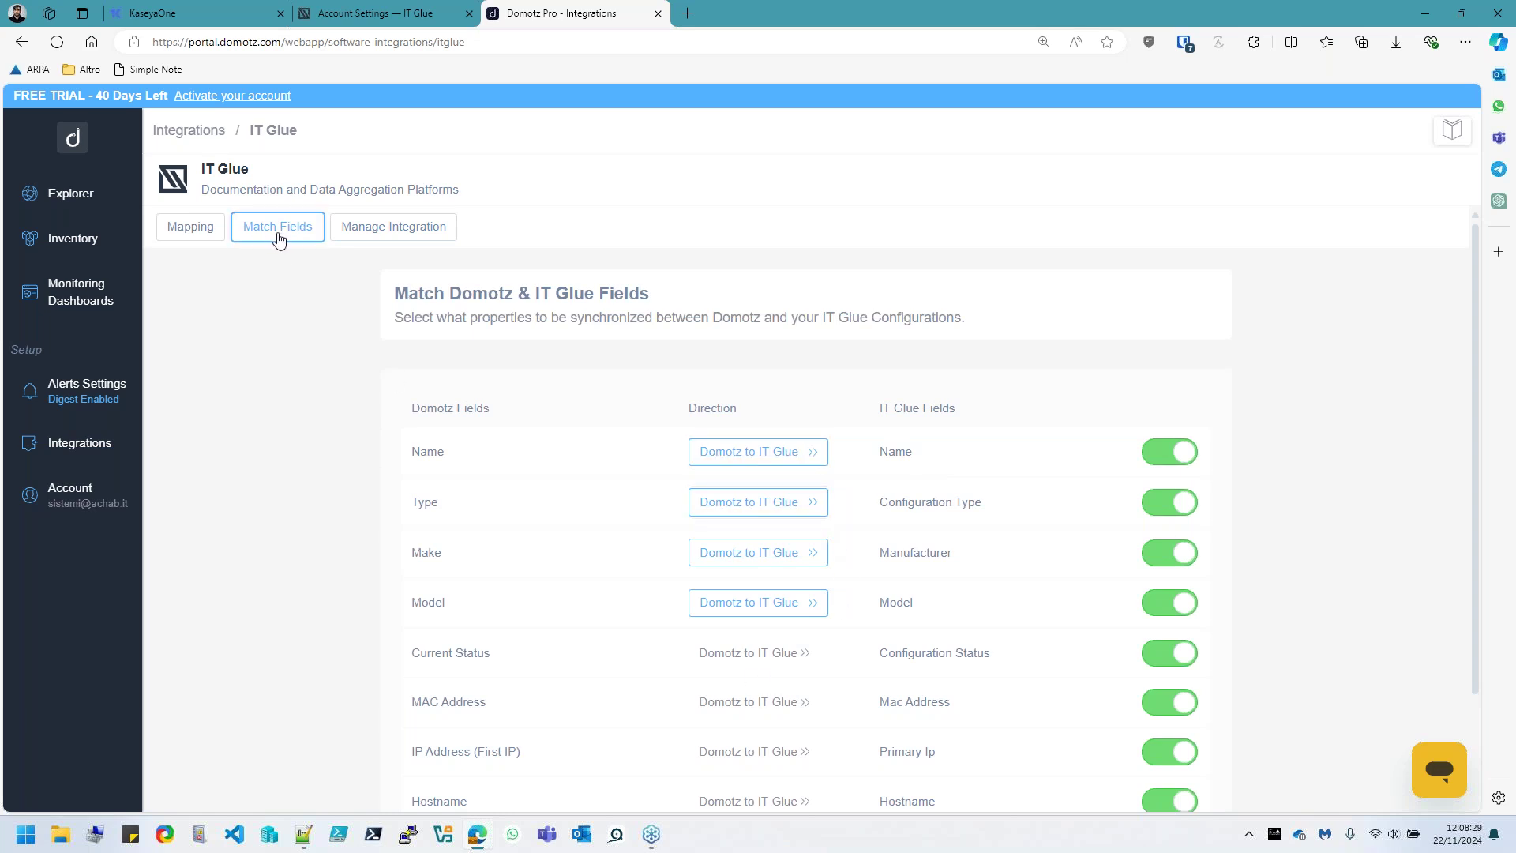
{"action": "left_click", "coordinate": [790, 466]}
{"action": "left_click", "coordinate": [790, 466]}
{"action": "left_click", "coordinate": [790, 466]}
{"action": "left_click", "coordinate": [789, 467]}
{"action": "left_click", "coordinate": [788, 466]}
{"action": "left_click", "coordinate": [787, 466]}
{"action": "left_click", "coordinate": [788, 466]}
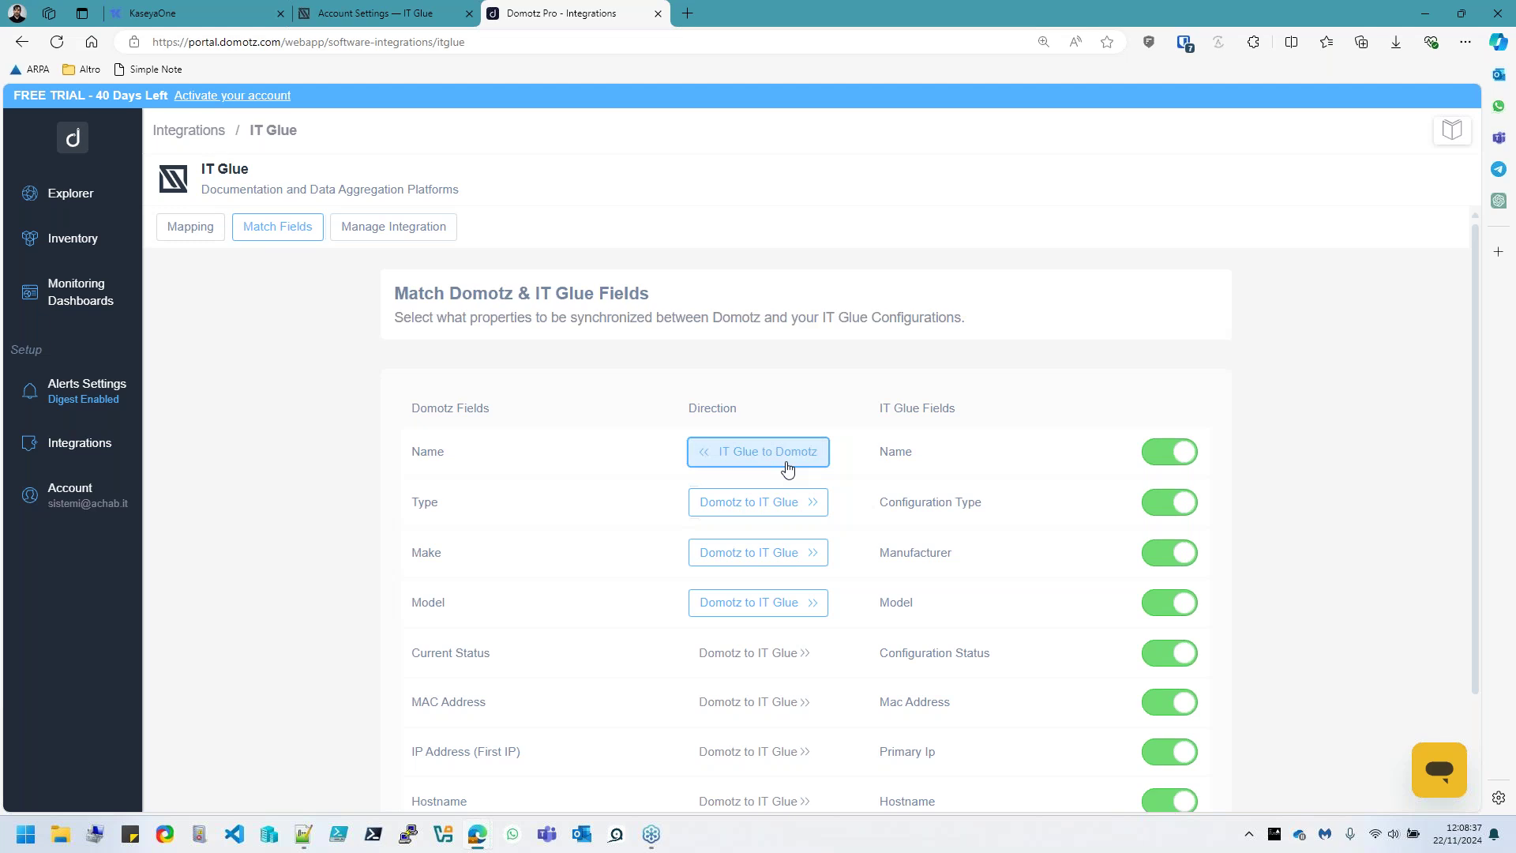
{"action": "left_click", "coordinate": [787, 467]}
{"action": "scroll", "coordinate": [788, 478], "scroll_direction": "down", "scroll_amount": 2}
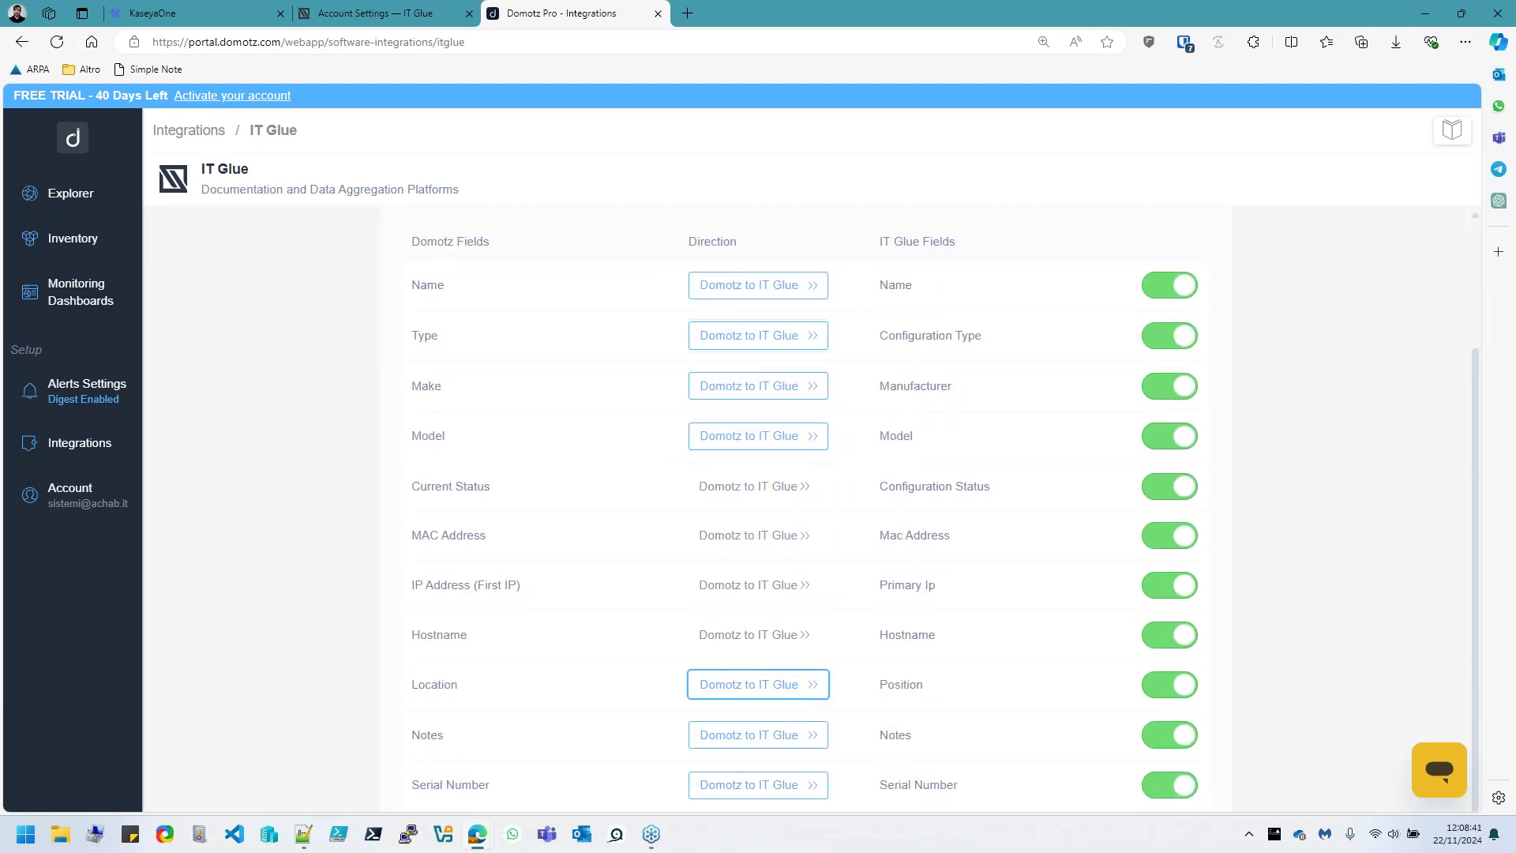
{"action": "scroll", "coordinate": [779, 646], "scroll_direction": "up", "scroll_amount": 2}
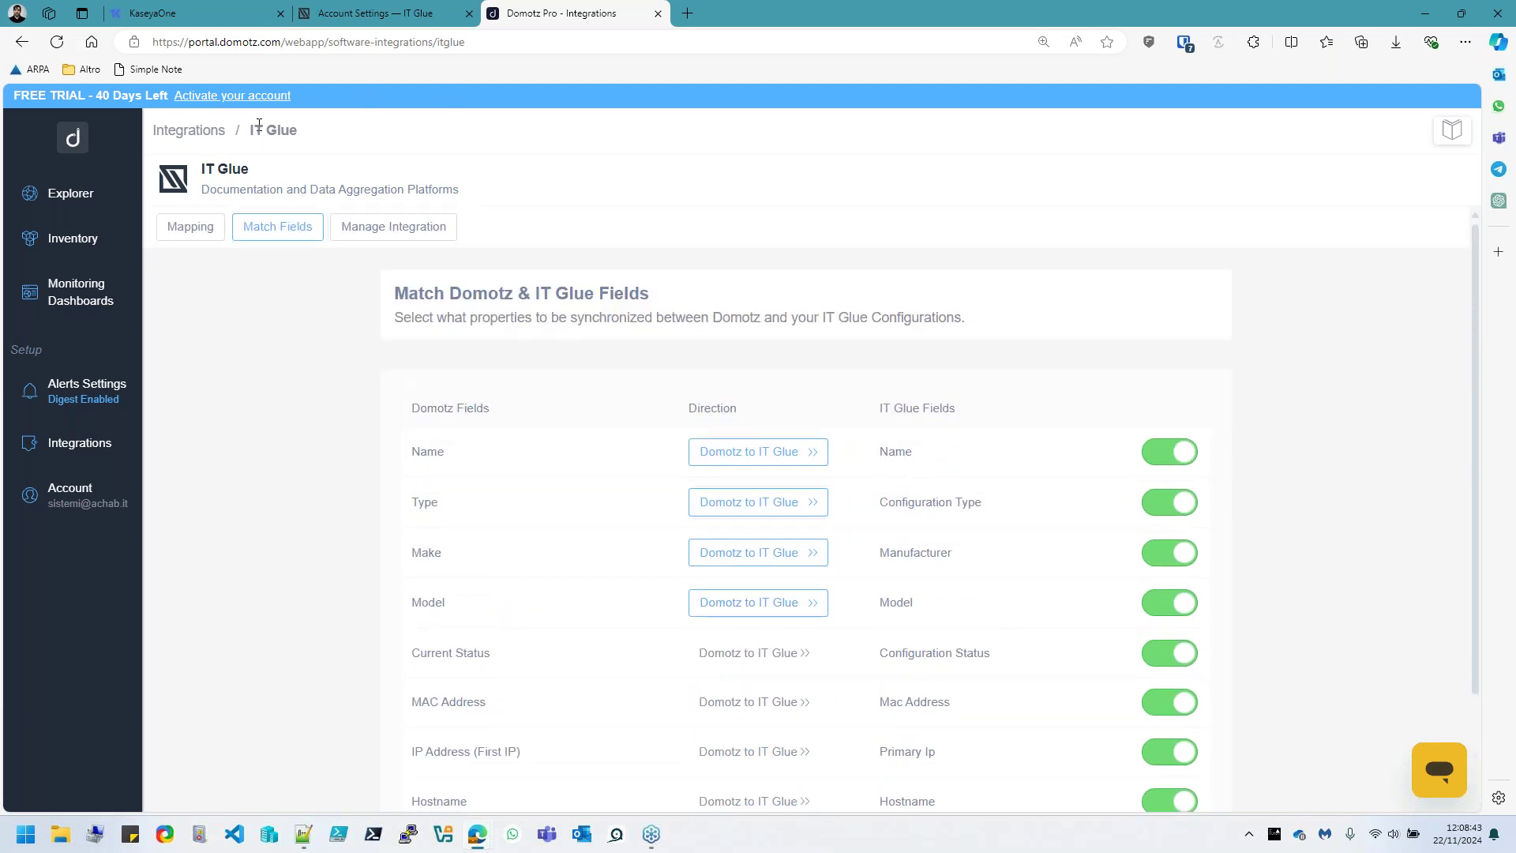
Remove the IT Glue integration via Manage Integration and confirm with Yes, Remove
{"action": "left_click", "coordinate": [204, 147]}
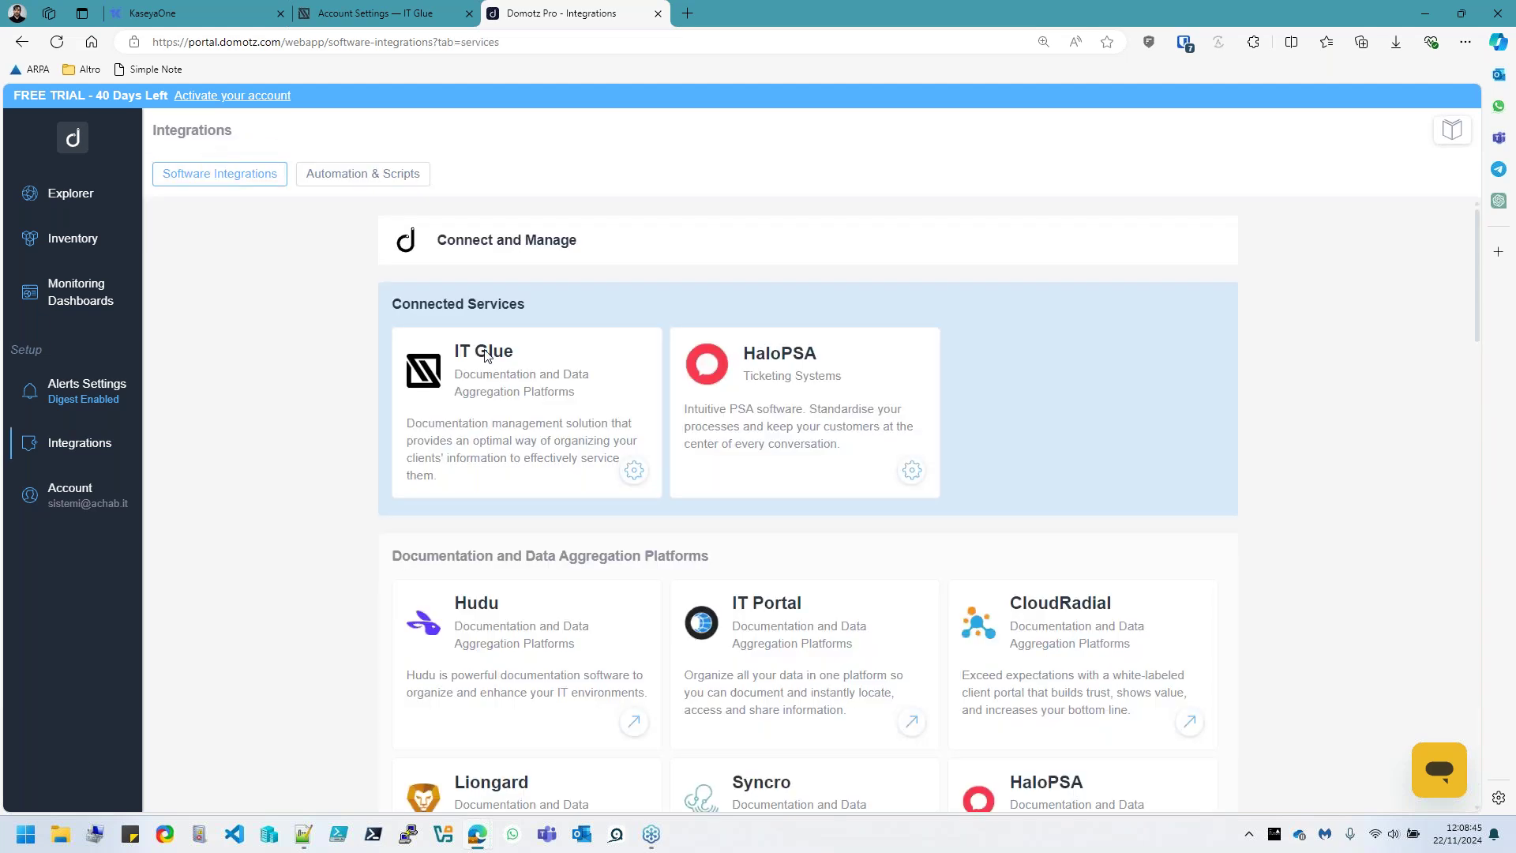
{"action": "left_click", "coordinate": [617, 466]}
{"action": "left_click", "coordinate": [393, 227]}
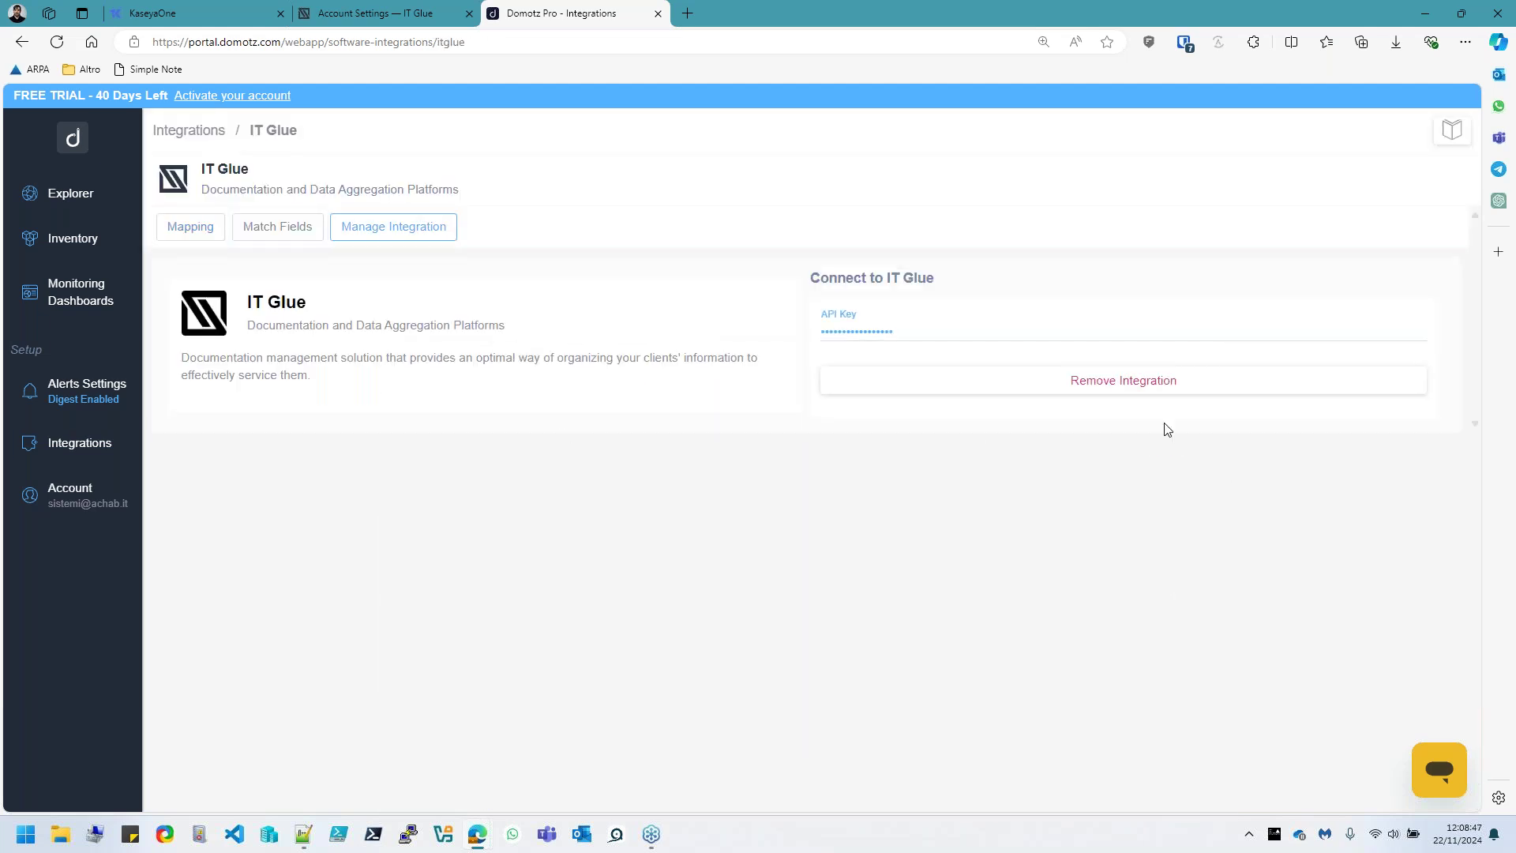
{"action": "left_click", "coordinate": [1159, 383]}
{"action": "left_click", "coordinate": [819, 497]}
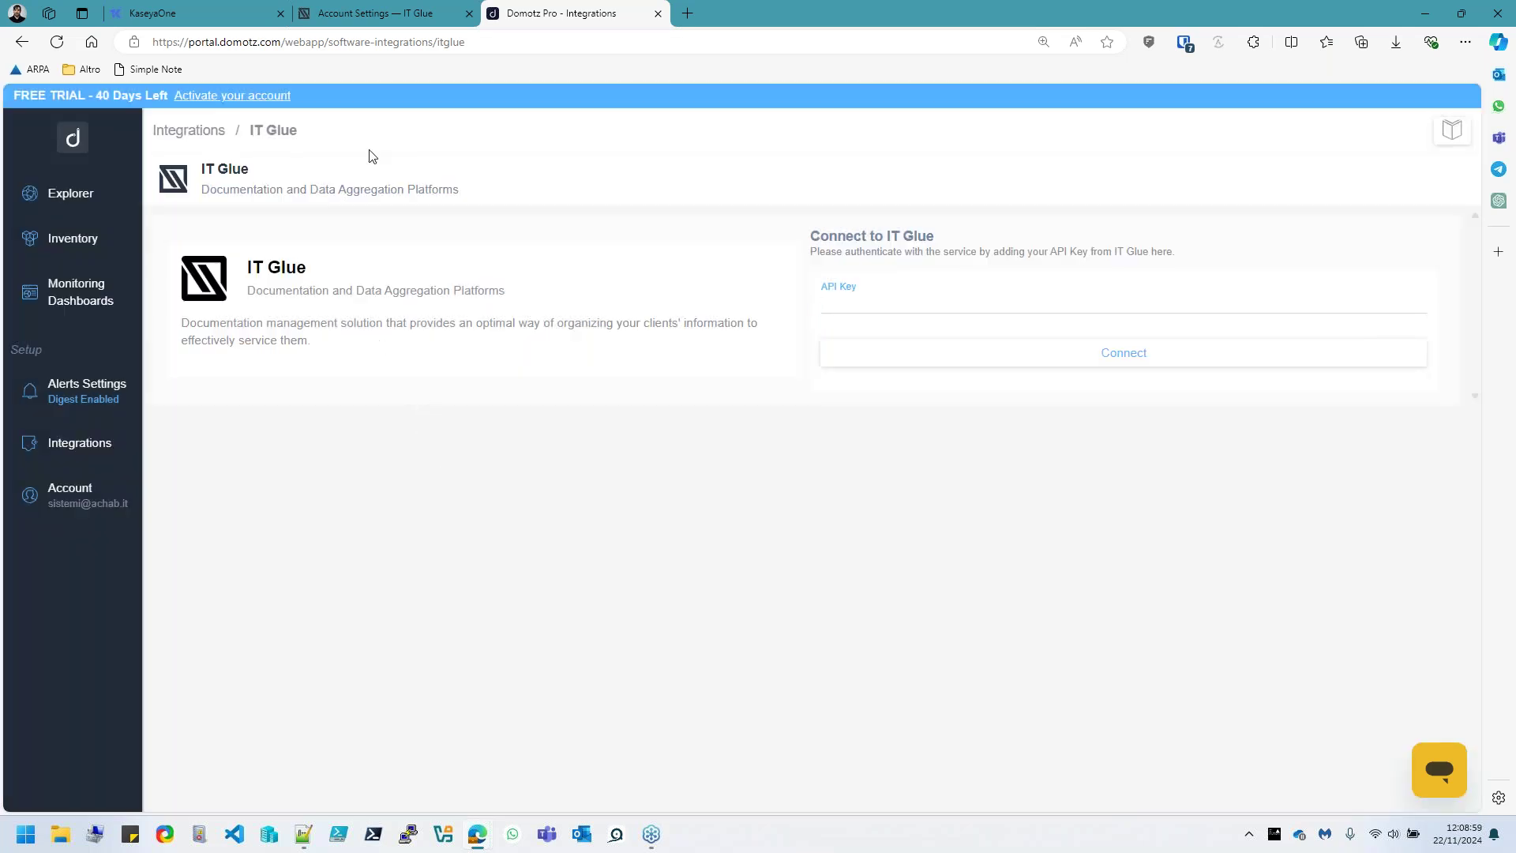
Close the IT Glue Account Settings tab, leaving the KaseyaOne home page showing
{"action": "left_click", "coordinate": [380, 20]}
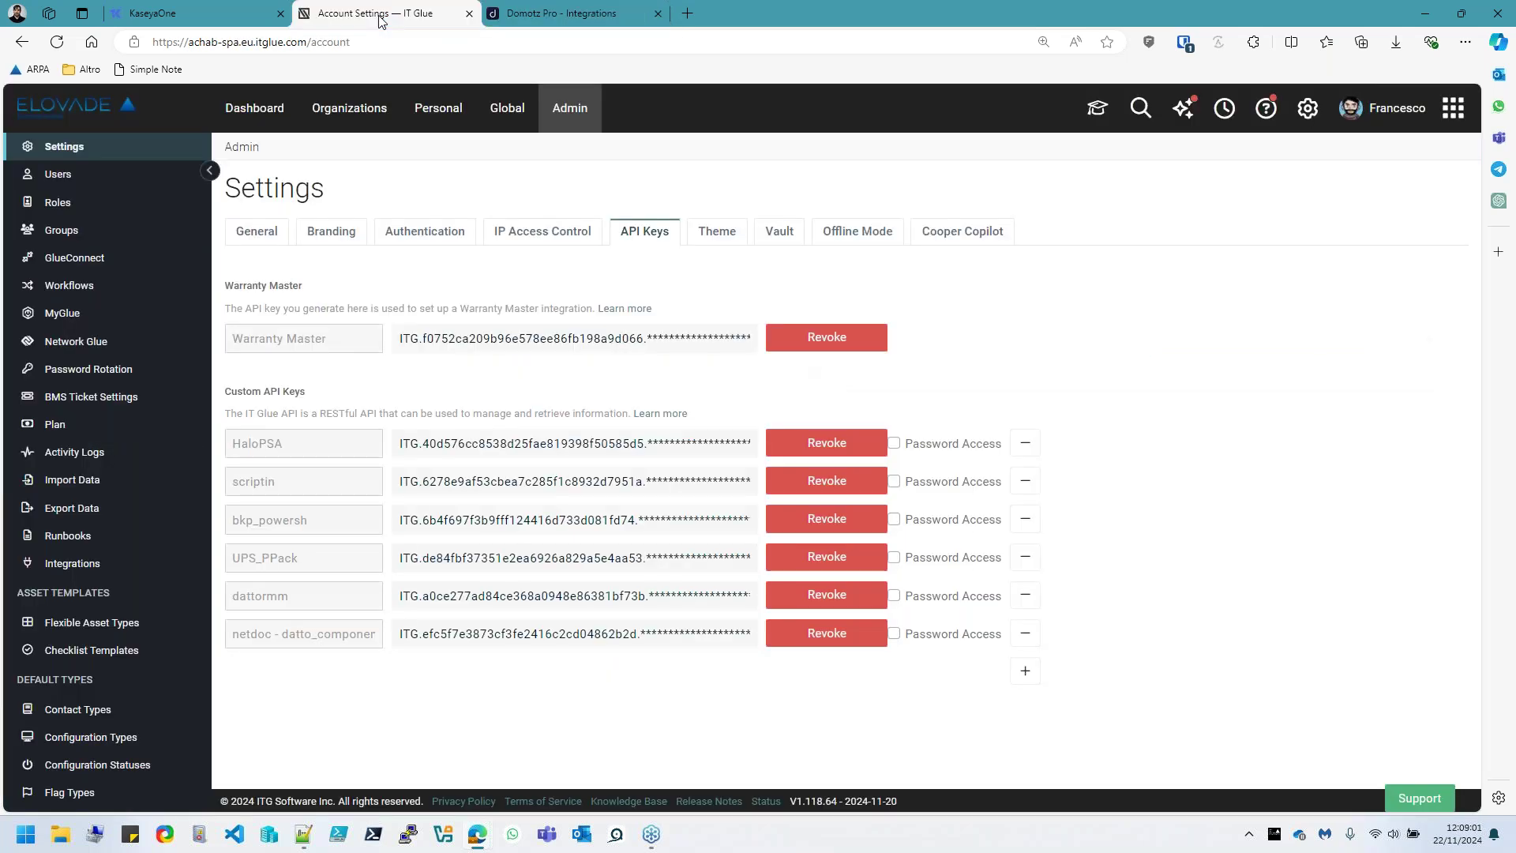
{"action": "left_click", "coordinate": [196, 16]}
{"action": "left_click", "coordinate": [469, 14]}
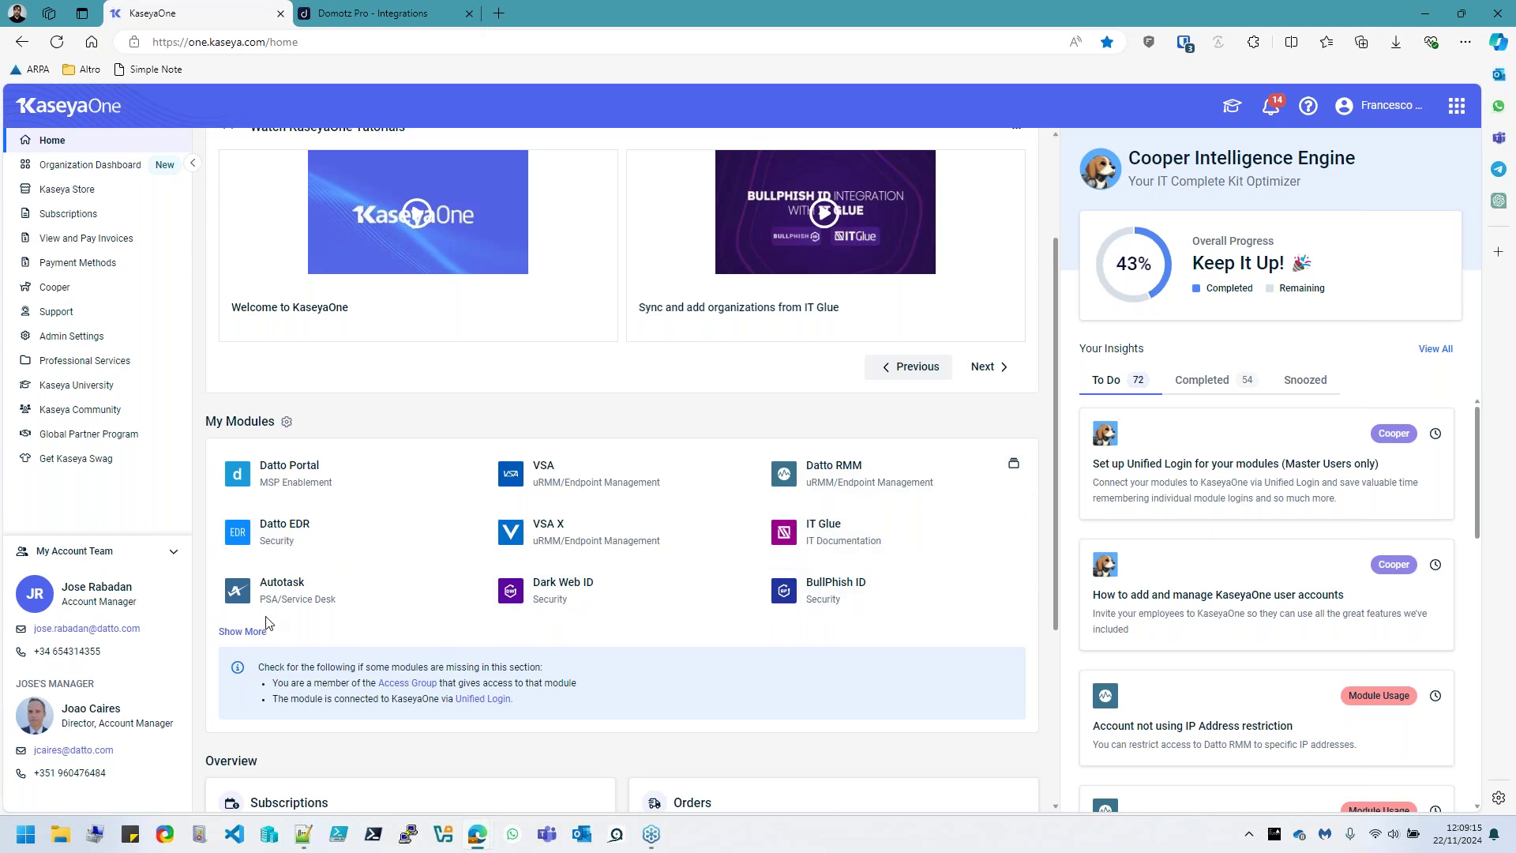
Launch the BMS module from KaseyaOne's full module list, then return to Domotz Pro's IT Glue page
{"action": "left_click", "coordinate": [243, 630]}
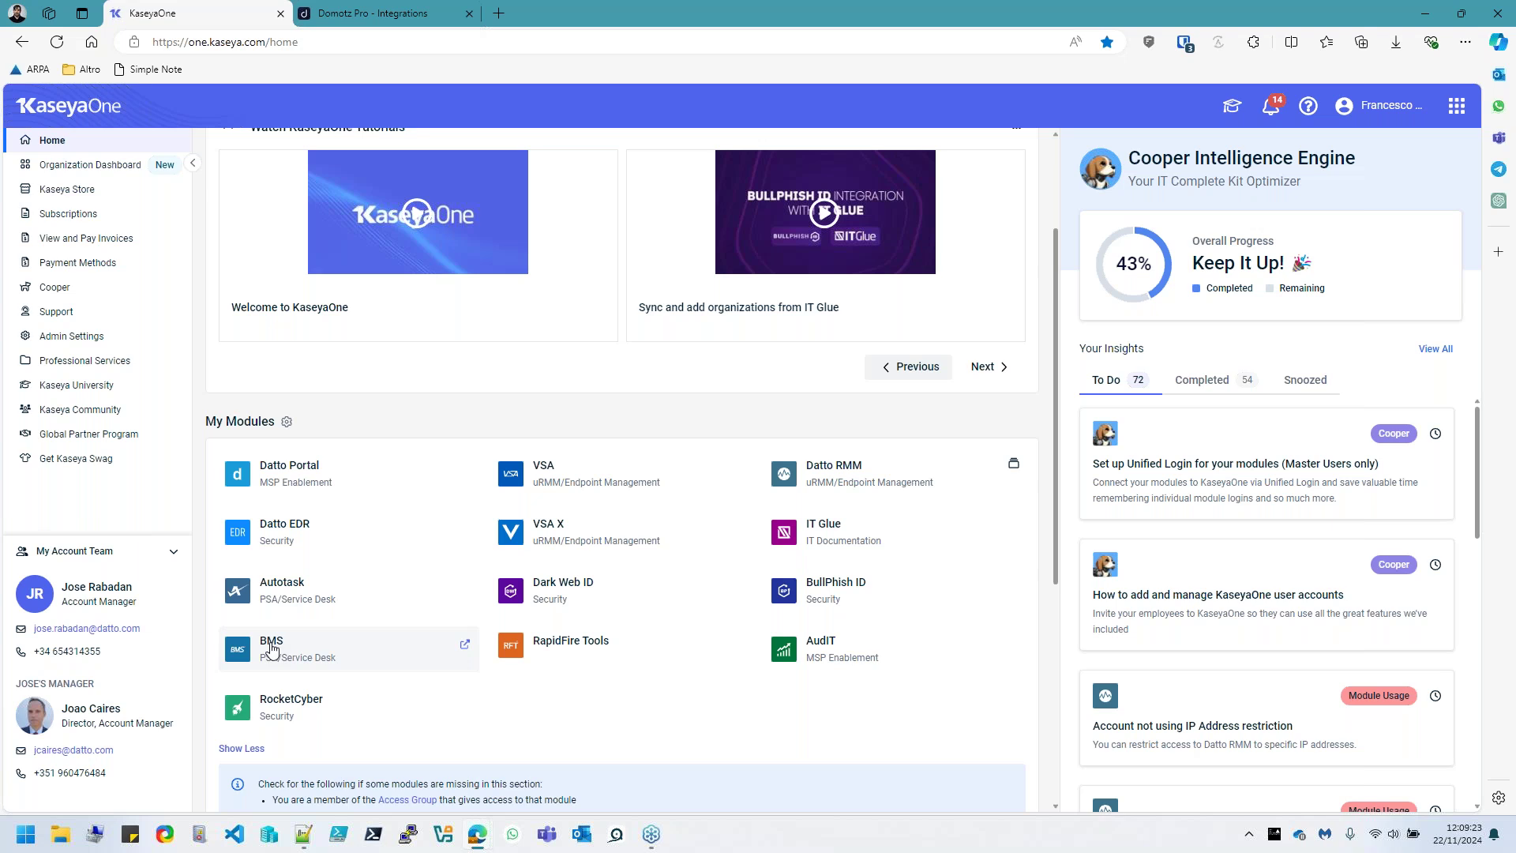
{"action": "left_click", "coordinate": [272, 649]}
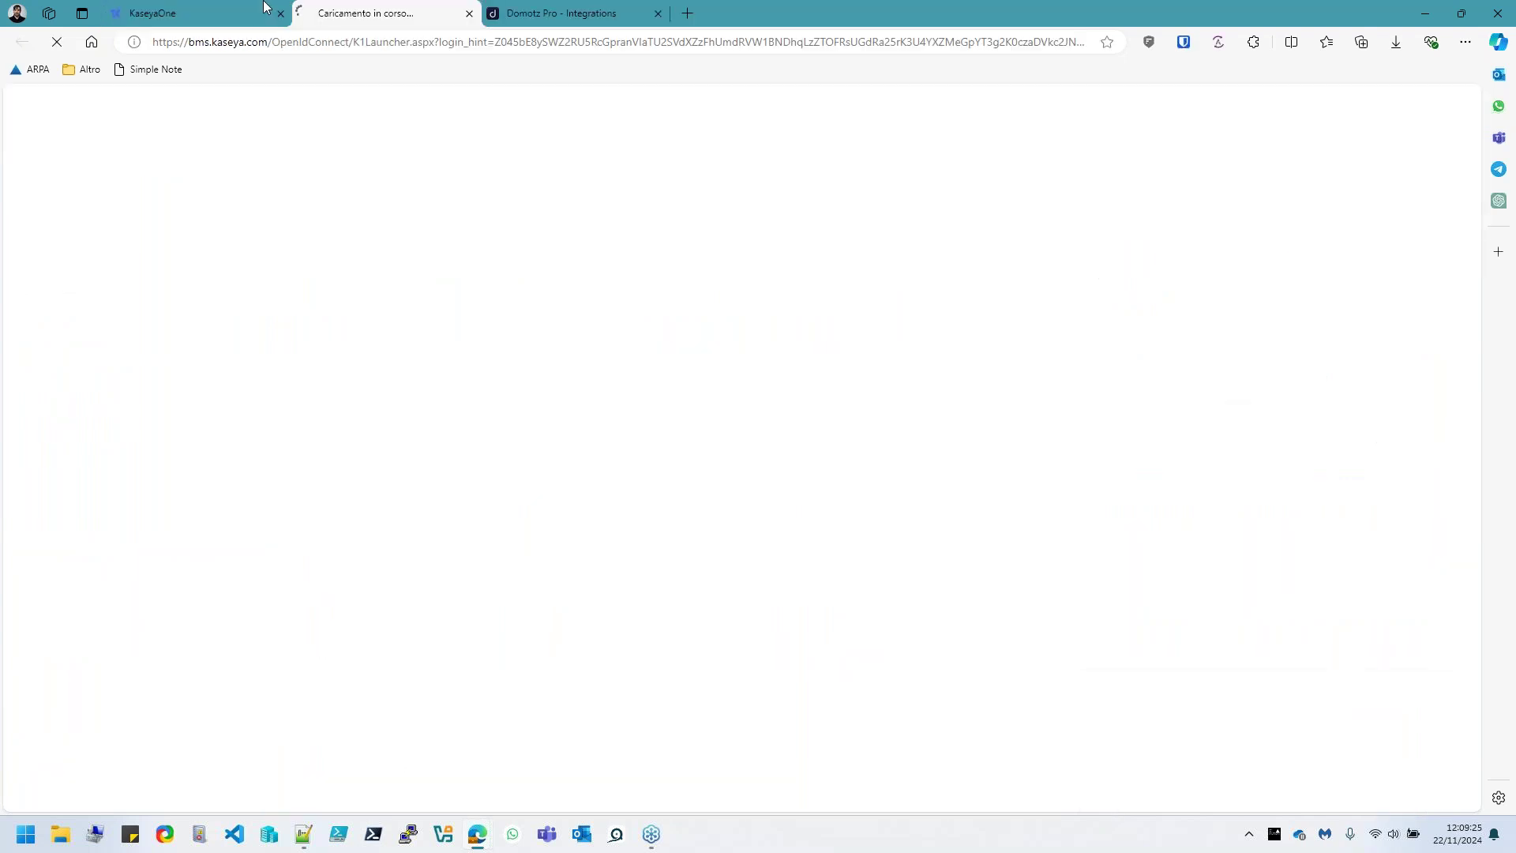
{"action": "left_click", "coordinate": [568, 13]}
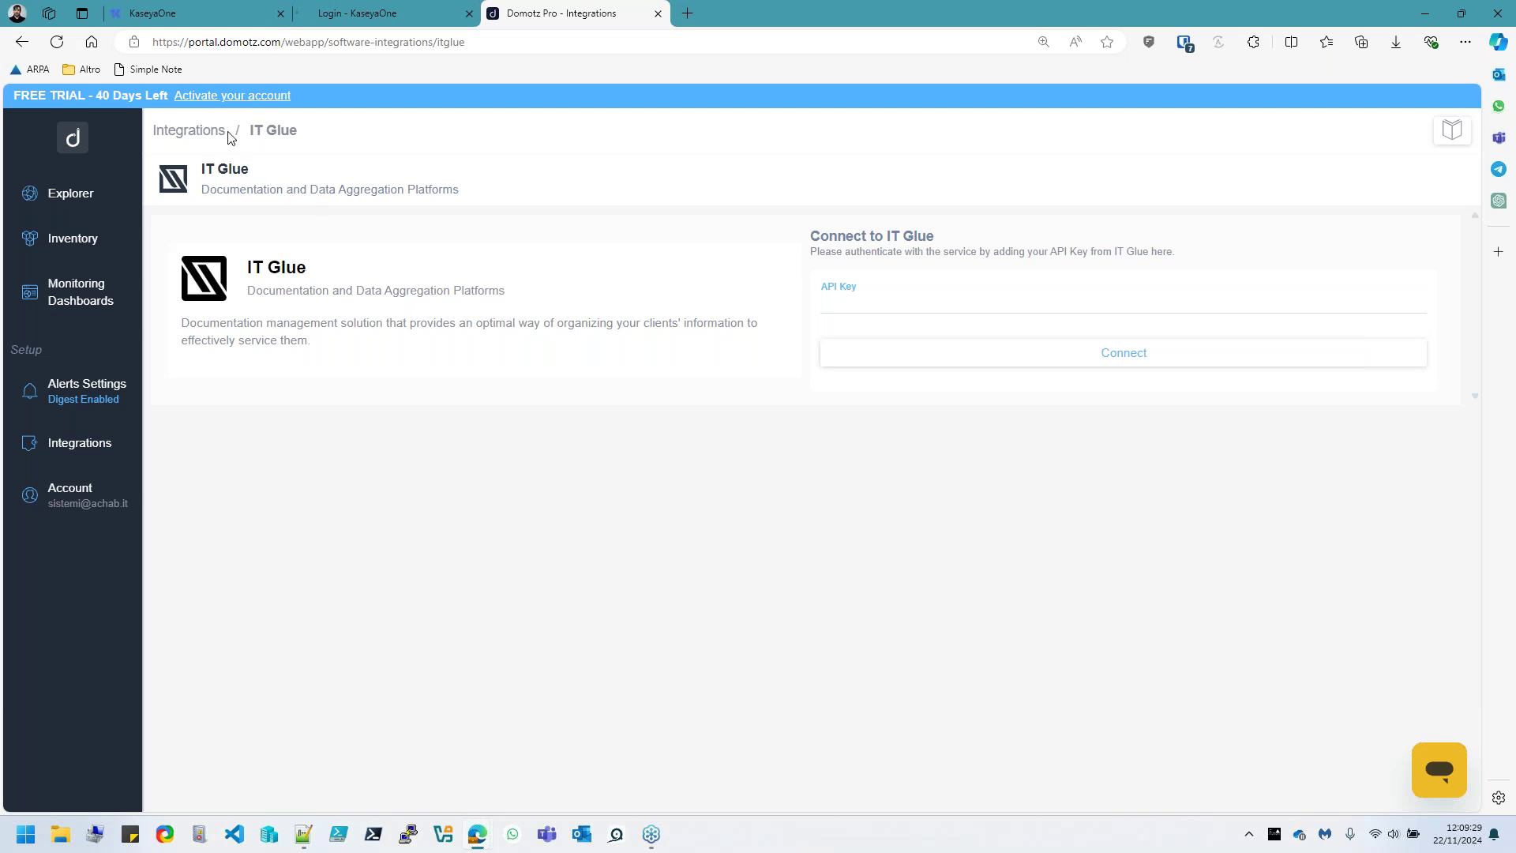
From the Integrations catalogue, find Kaseya BMS under Ticketing Systems and begin connecting it
{"action": "left_click", "coordinate": [189, 130]}
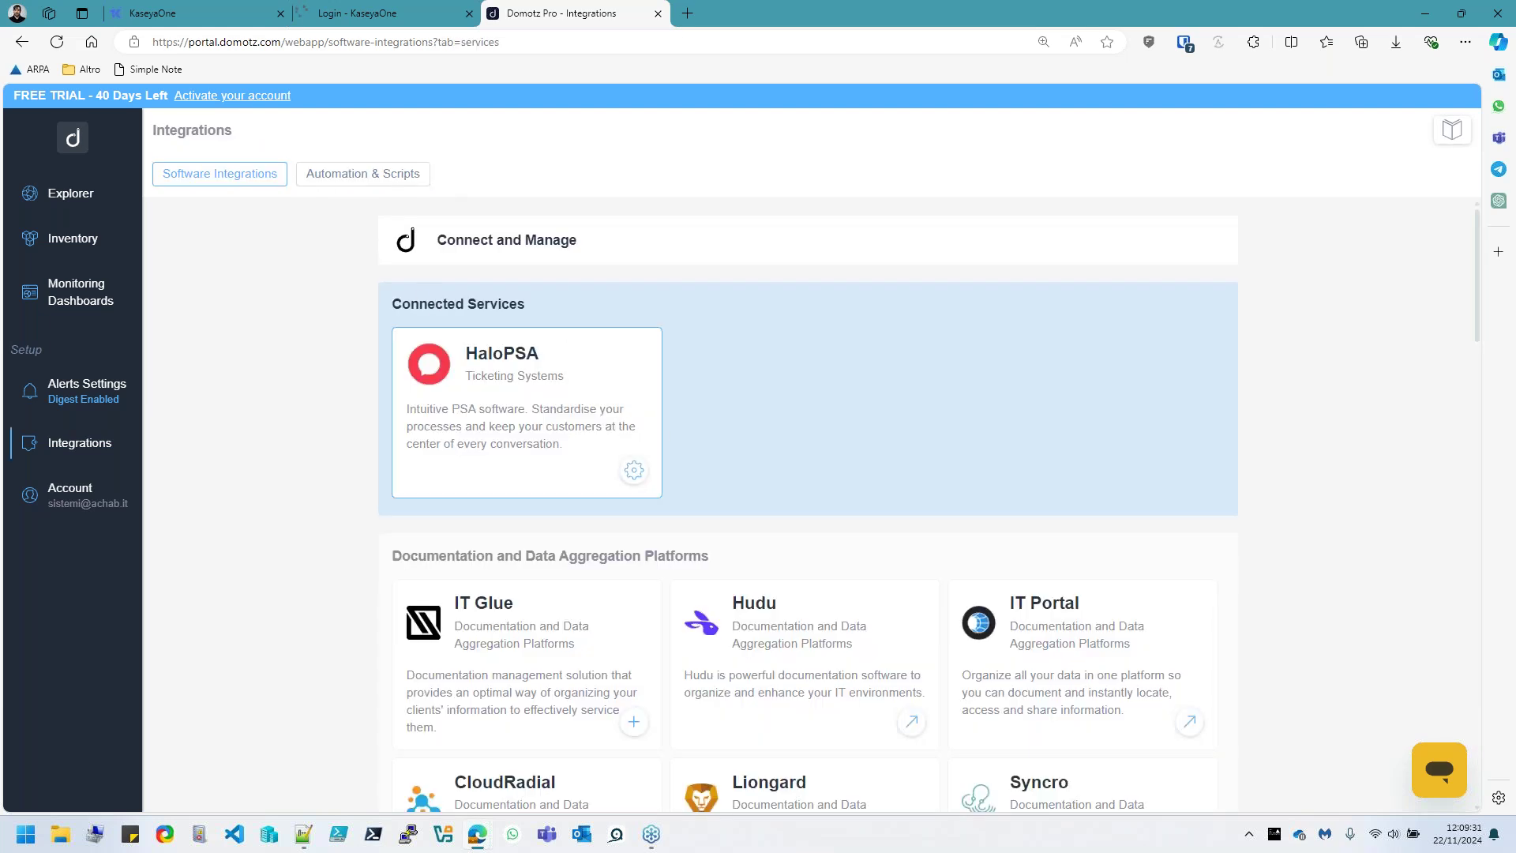
{"action": "scroll", "coordinate": [836, 467], "scroll_direction": "down", "scroll_amount": 2}
{"action": "scroll", "coordinate": [671, 624], "scroll_direction": "down", "scroll_amount": 4}
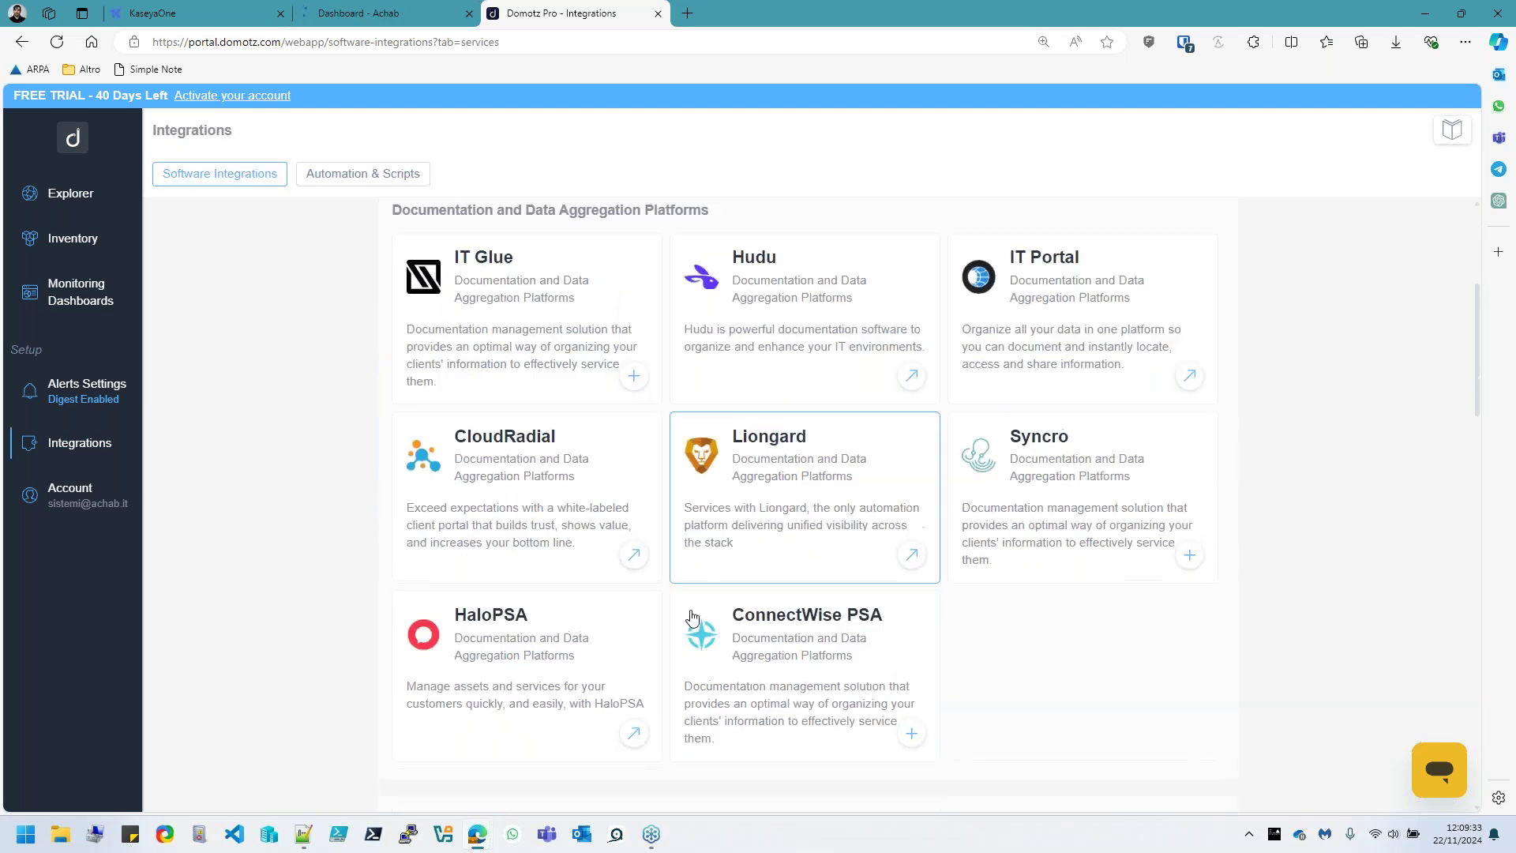
{"action": "scroll", "coordinate": [652, 629], "scroll_direction": "down", "scroll_amount": 10}
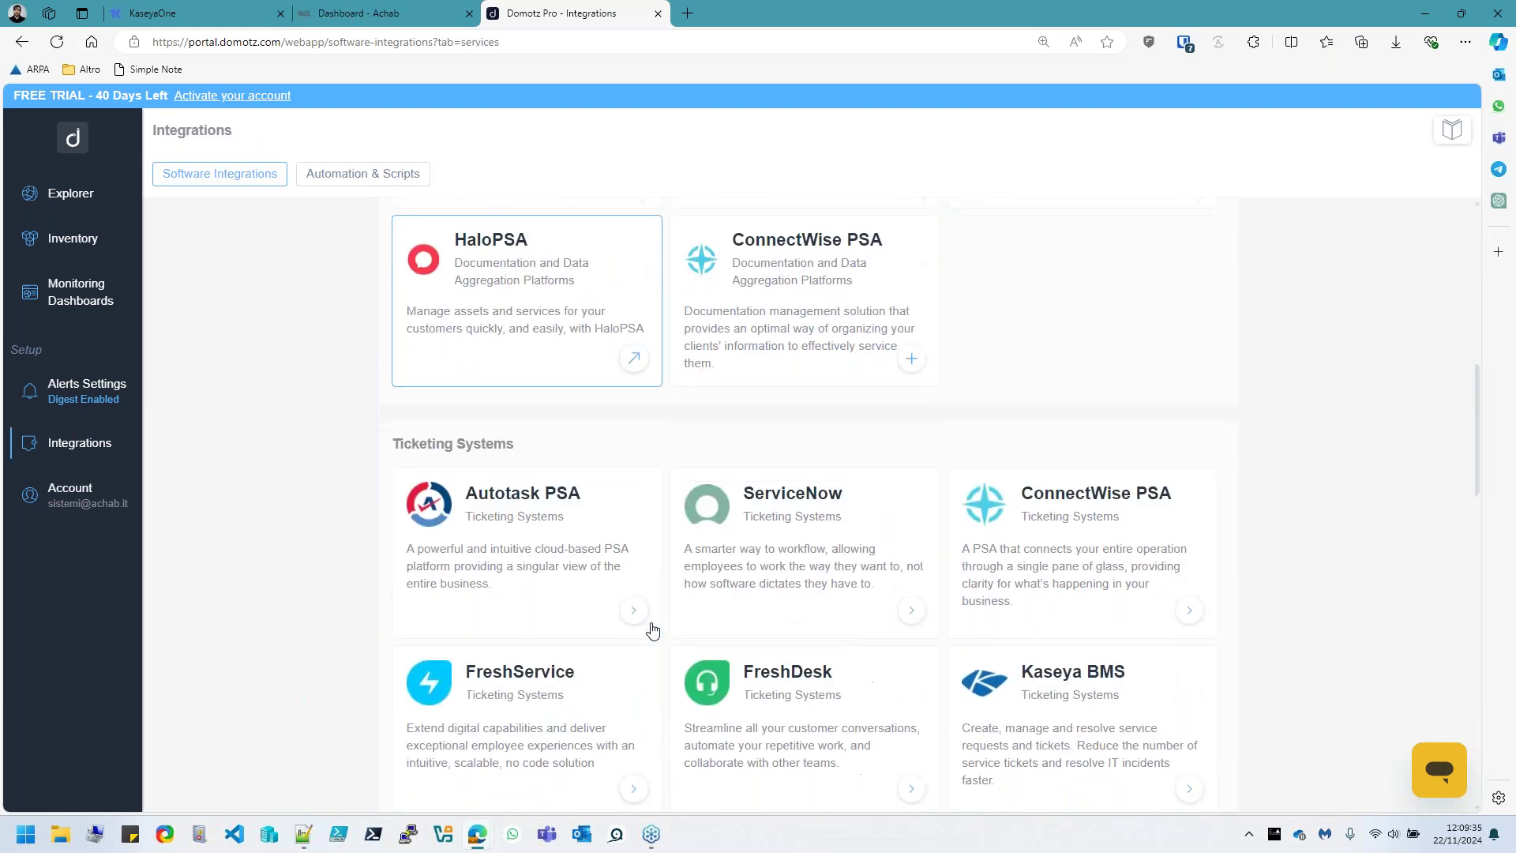
{"action": "scroll", "coordinate": [655, 623], "scroll_direction": "up", "scroll_amount": 4}
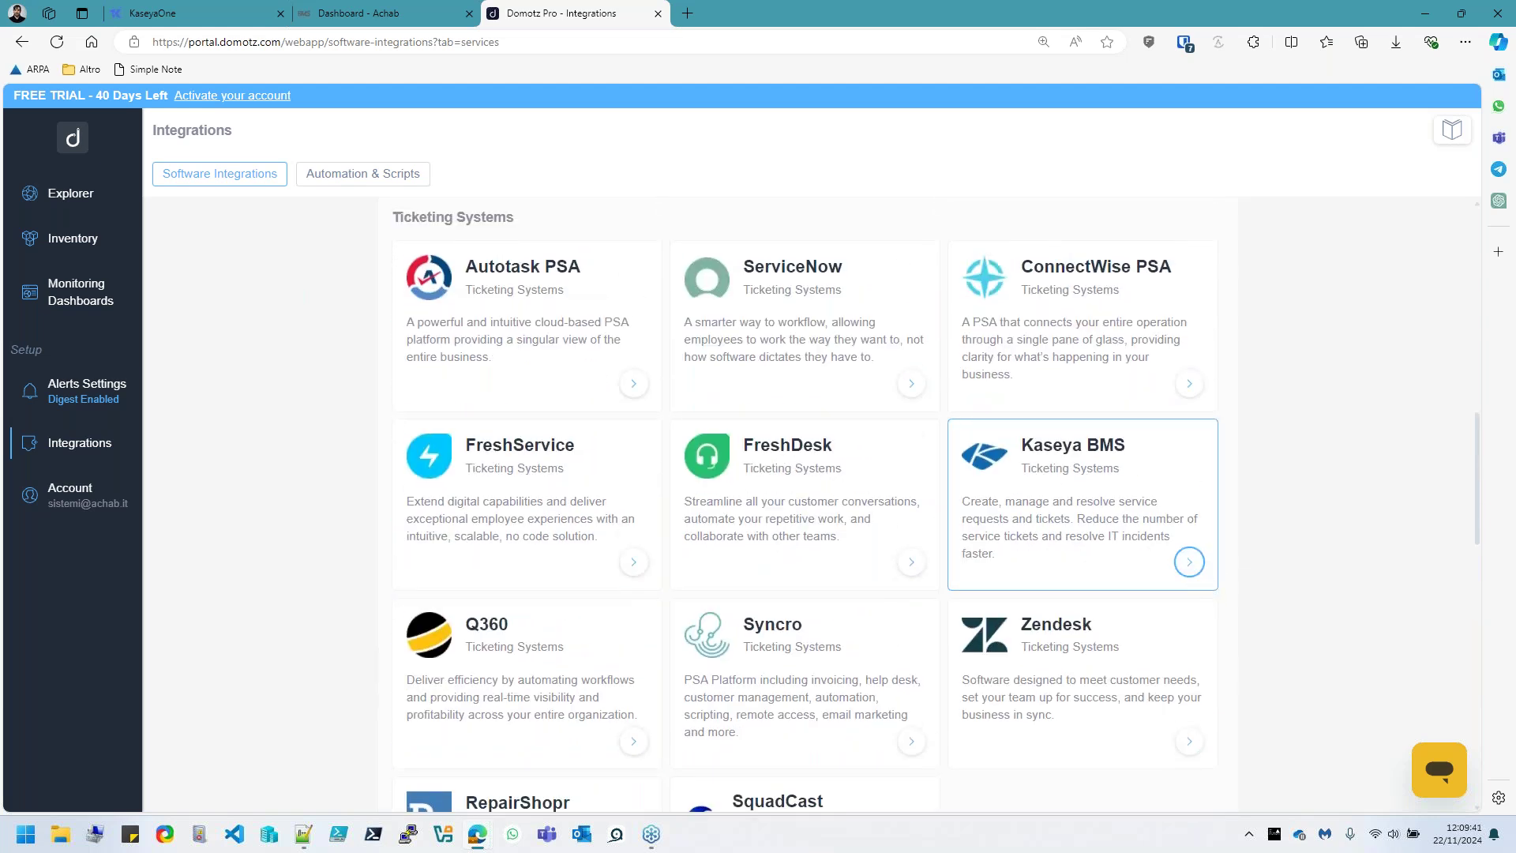
{"action": "left_click", "coordinate": [1189, 561]}
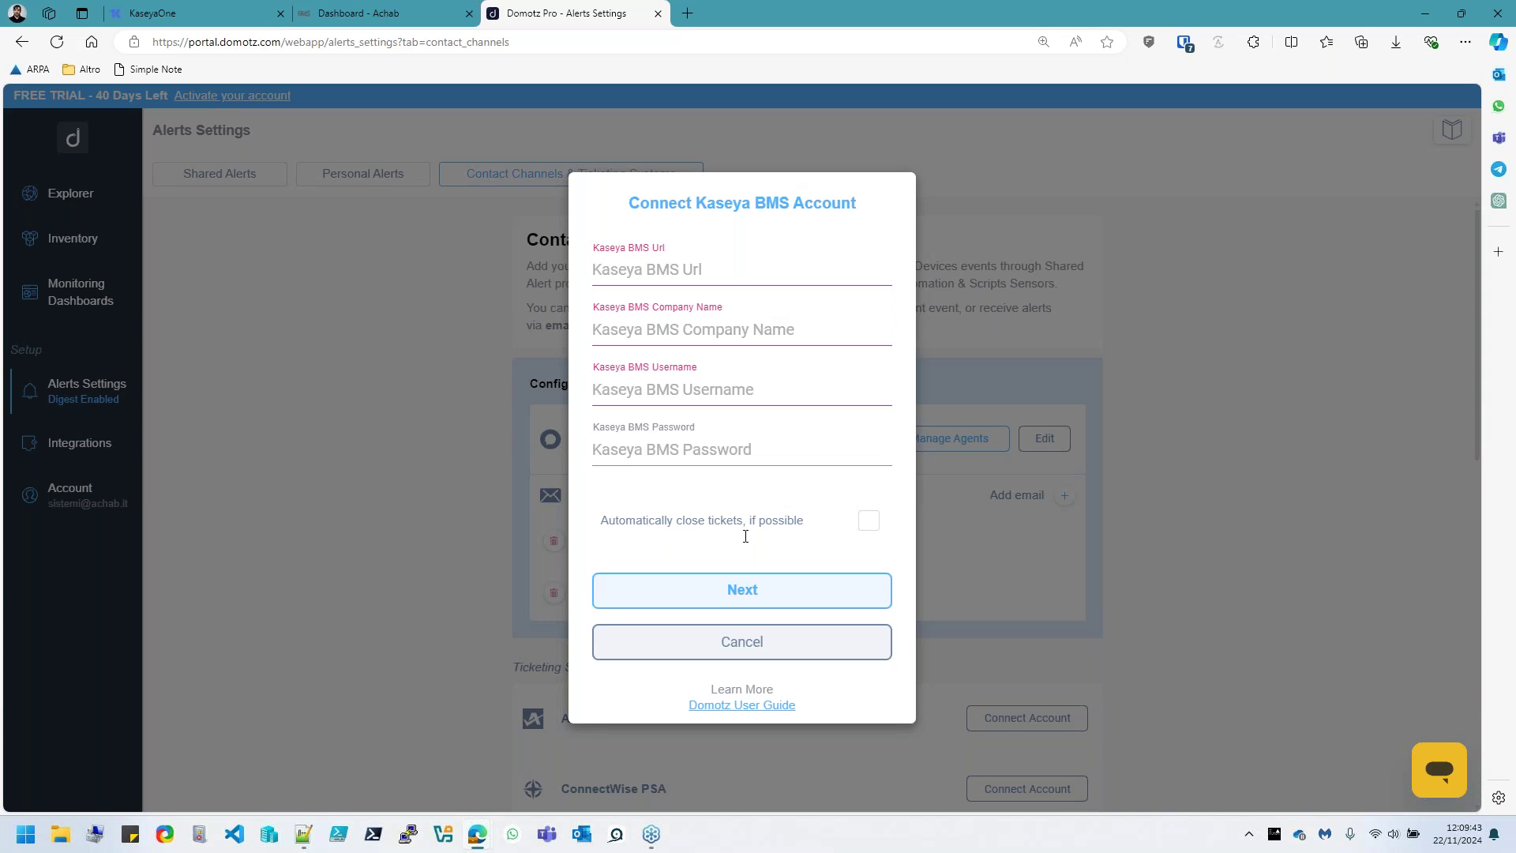
Read through the Domotz User Guide article on Kaseya BMS setup, then return to the connection form
{"action": "left_click", "coordinate": [737, 706]}
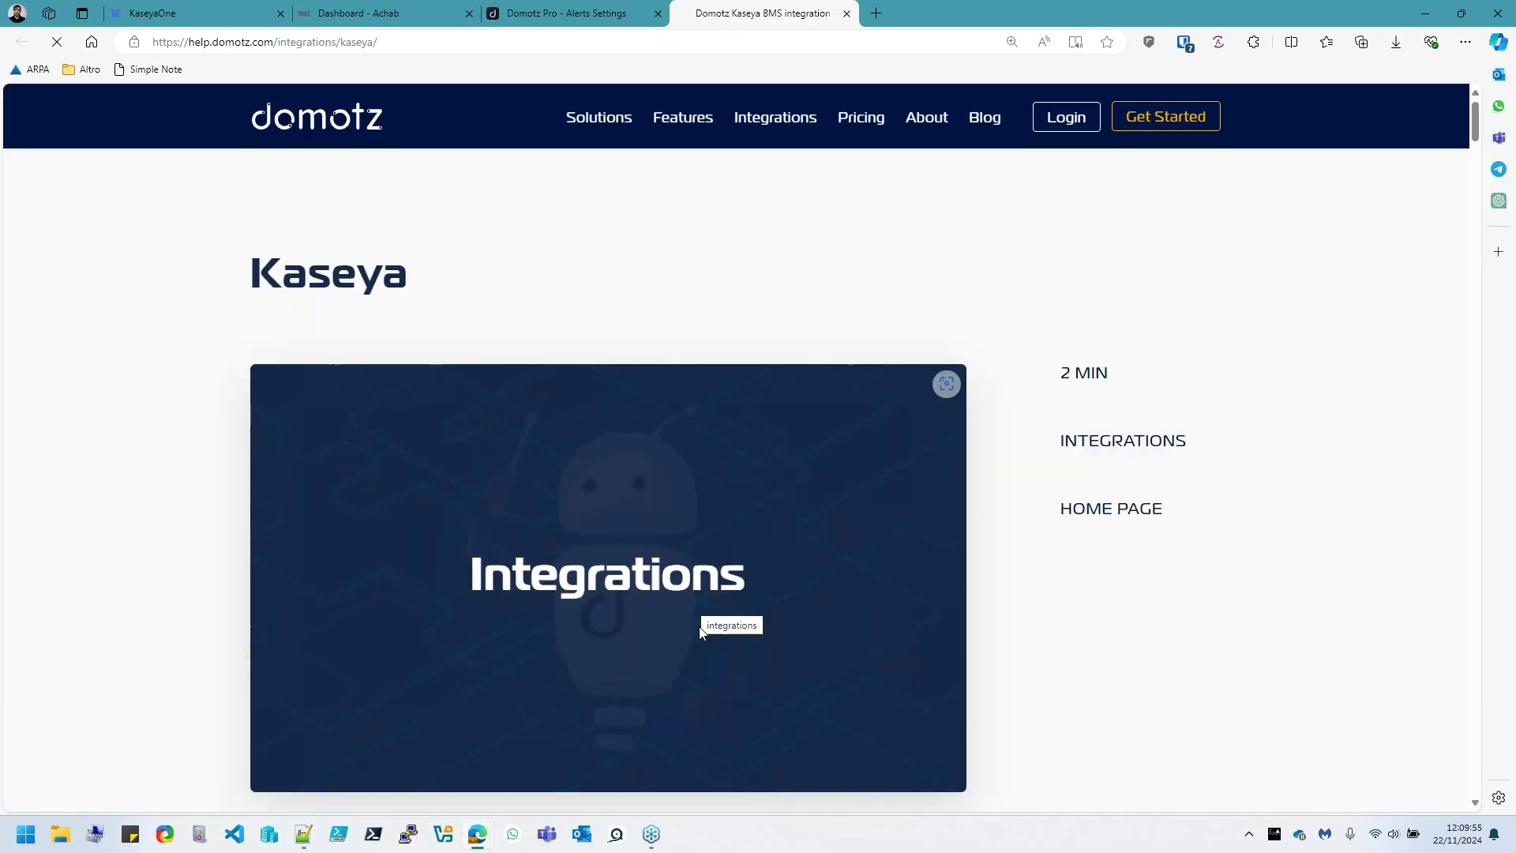
{"action": "scroll", "coordinate": [704, 643], "scroll_direction": "down", "scroll_amount": 9}
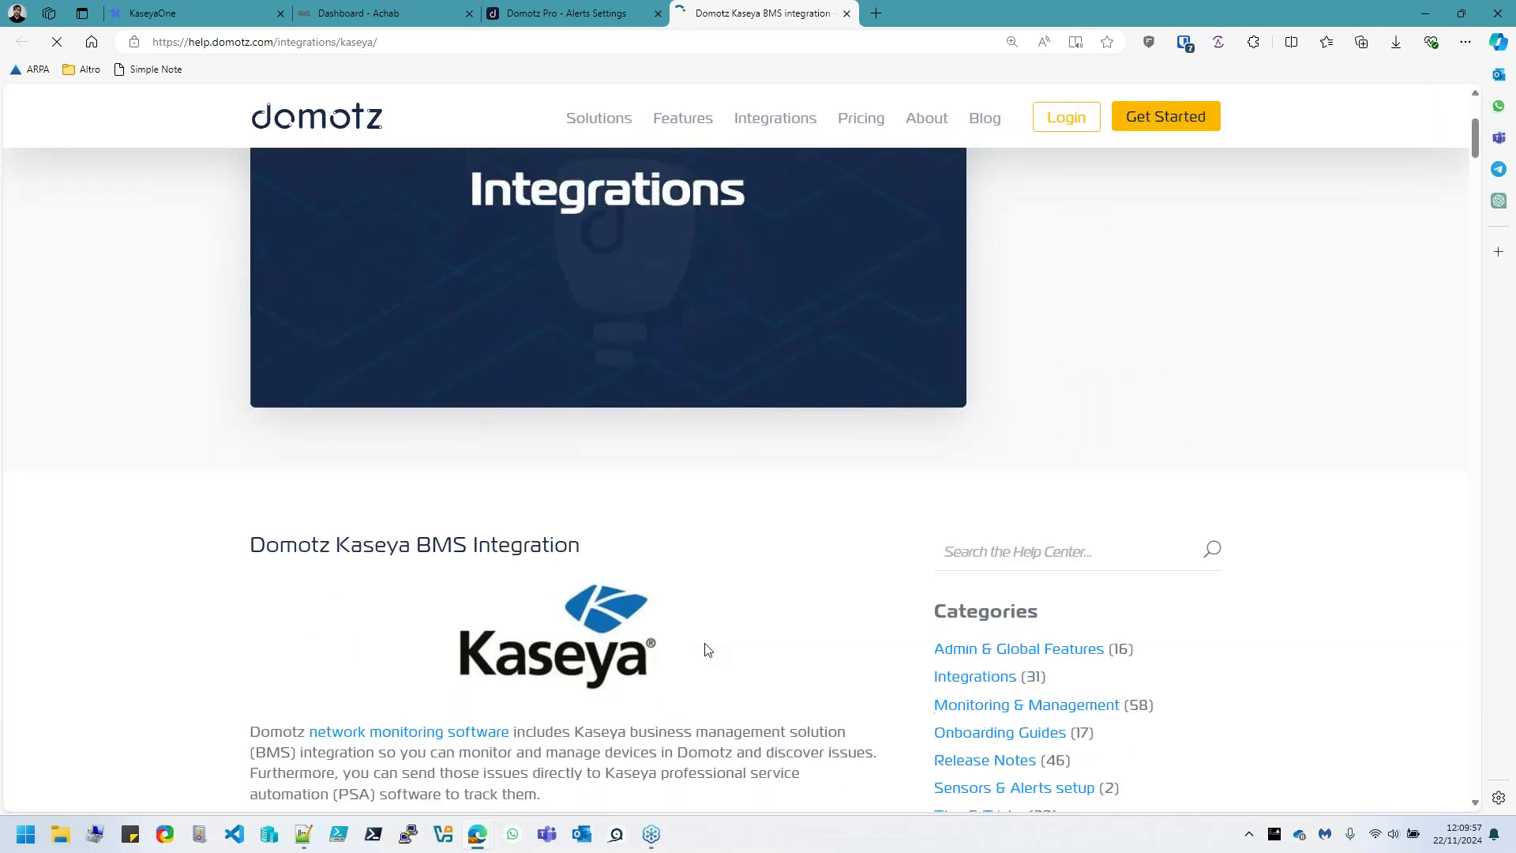
{"action": "scroll", "coordinate": [677, 604], "scroll_direction": "down", "scroll_amount": 9}
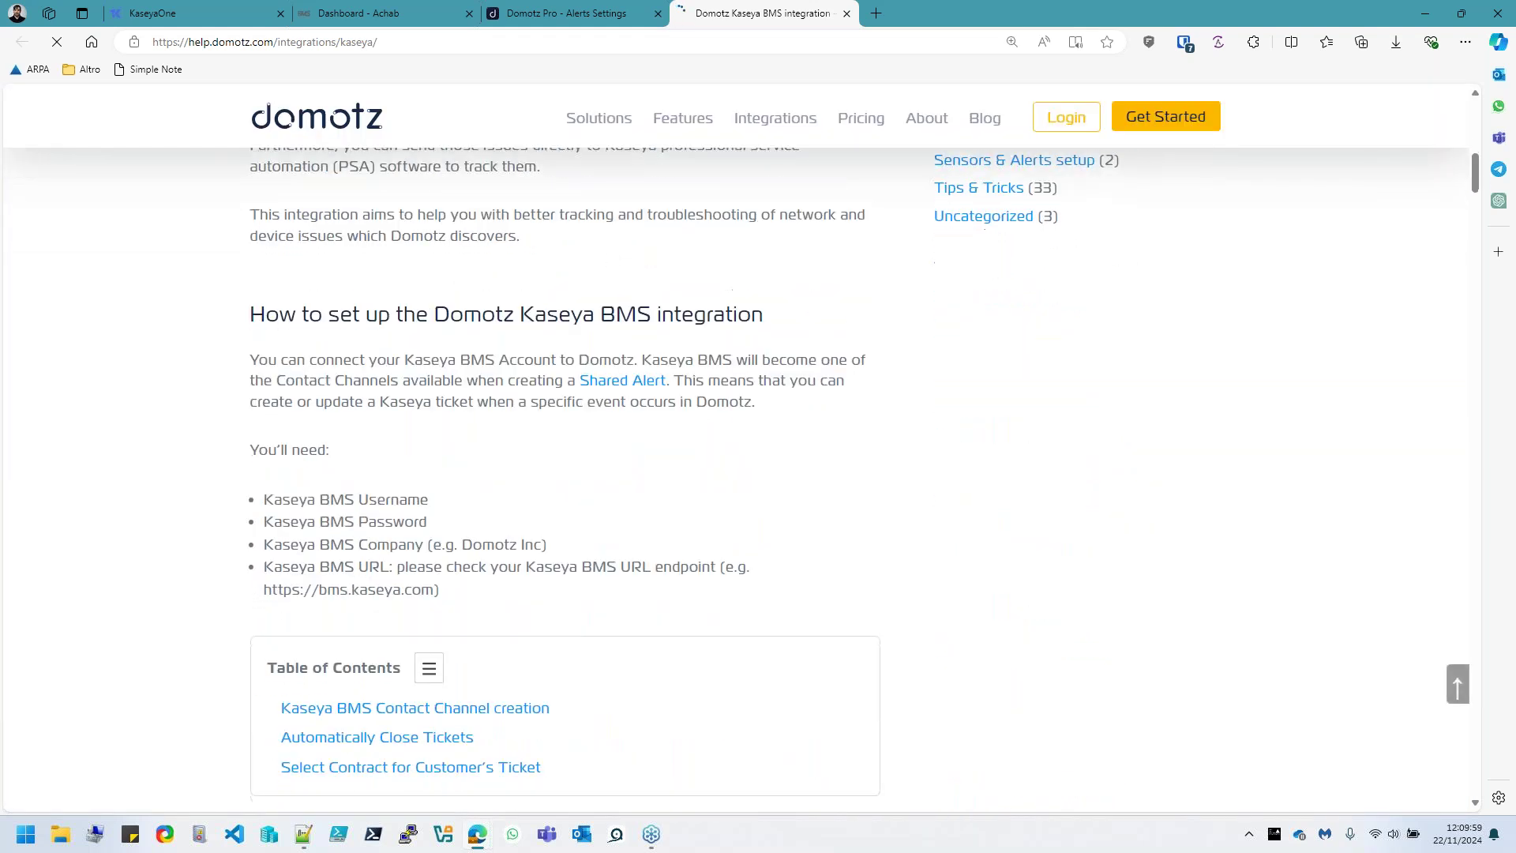
{"action": "scroll", "coordinate": [676, 604], "scroll_direction": "down", "scroll_amount": 4}
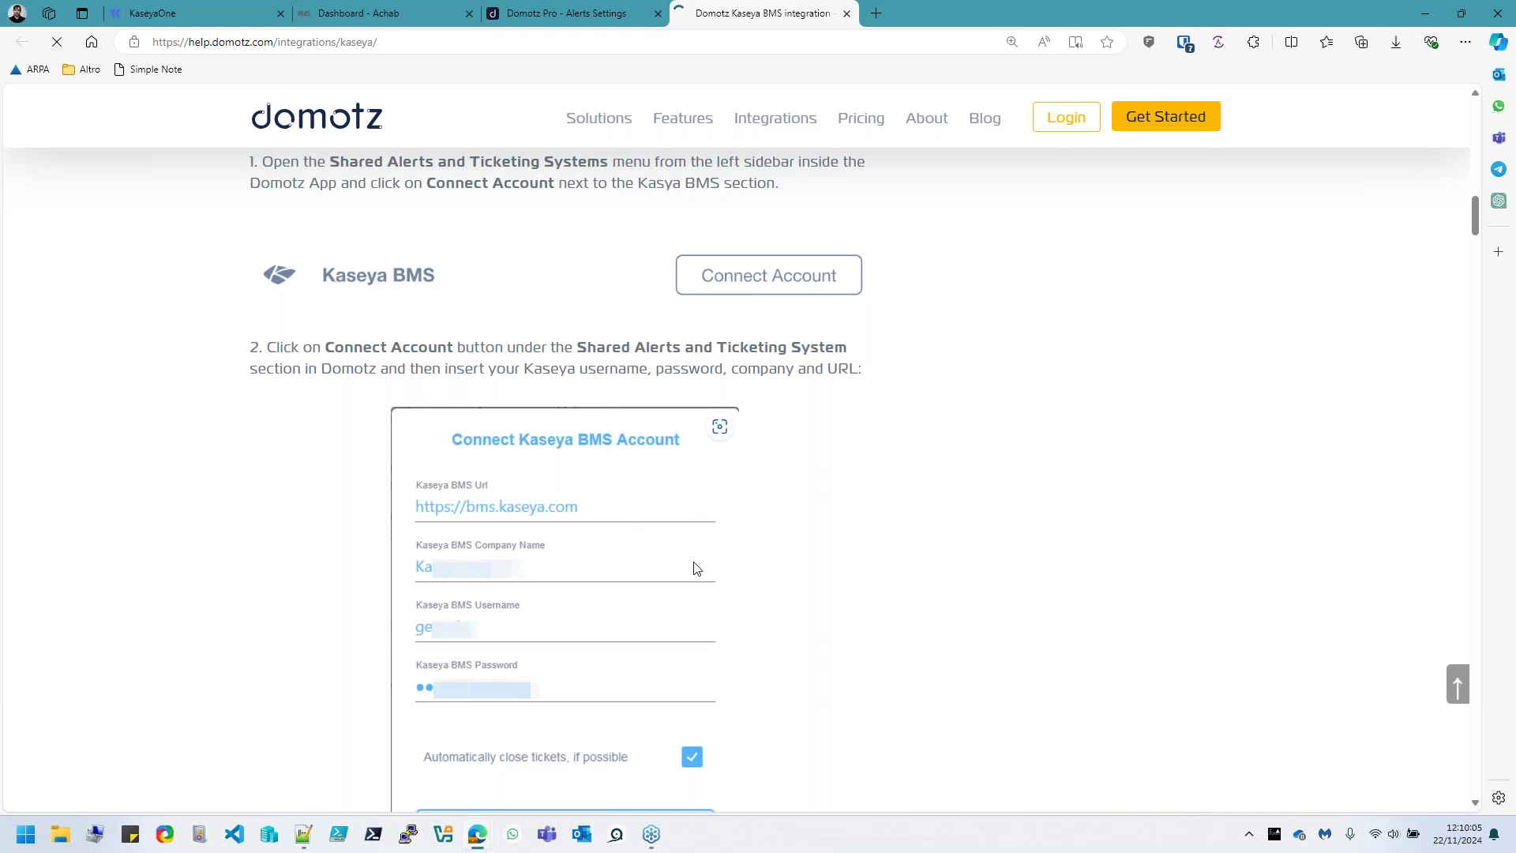
{"action": "left_click", "coordinate": [557, 16]}
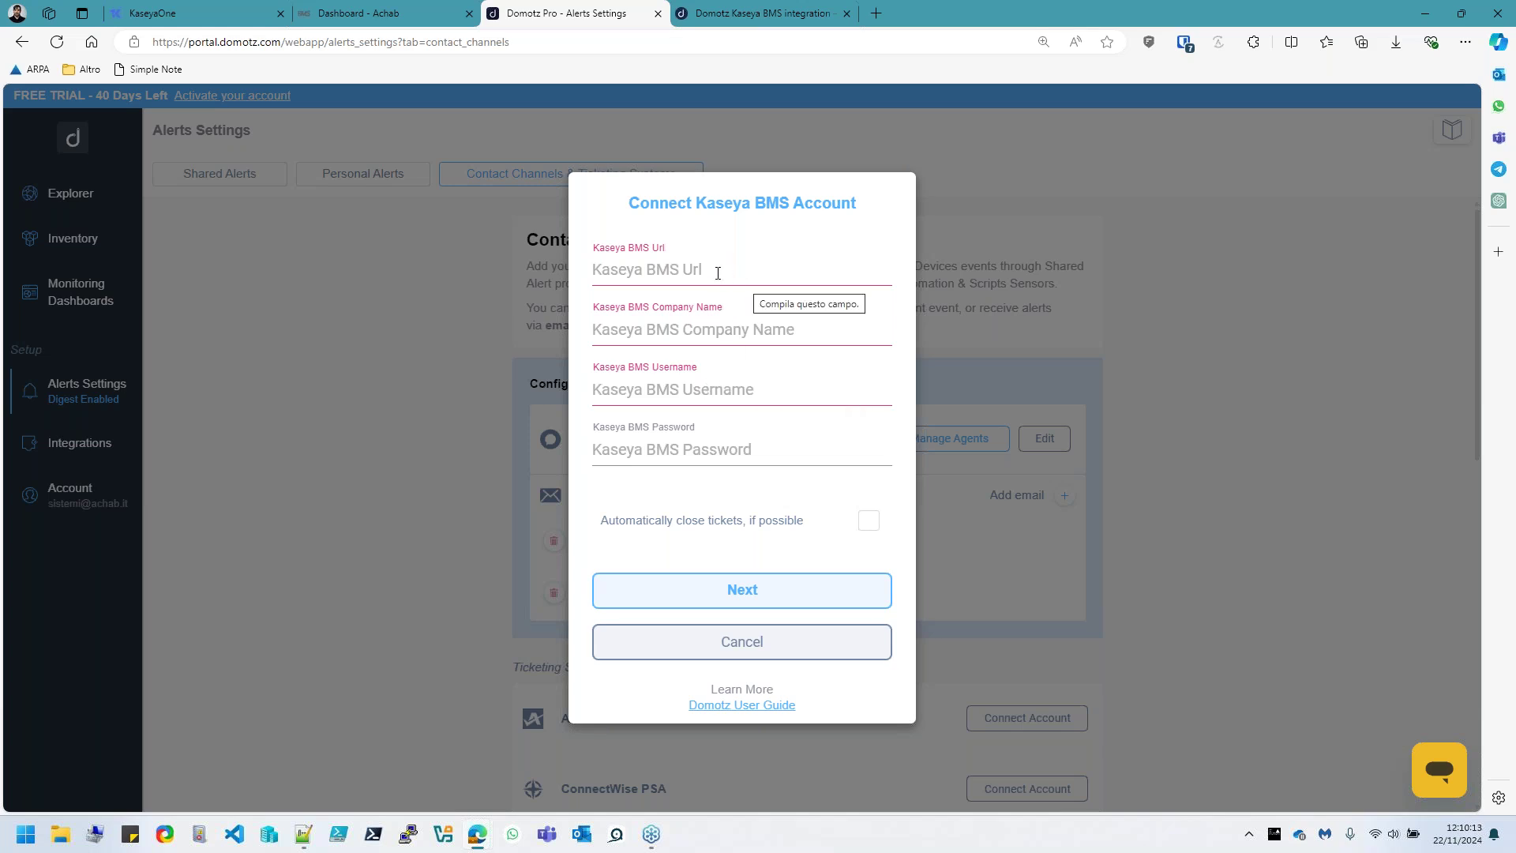
{"action": "left_click", "coordinate": [372, 17]}
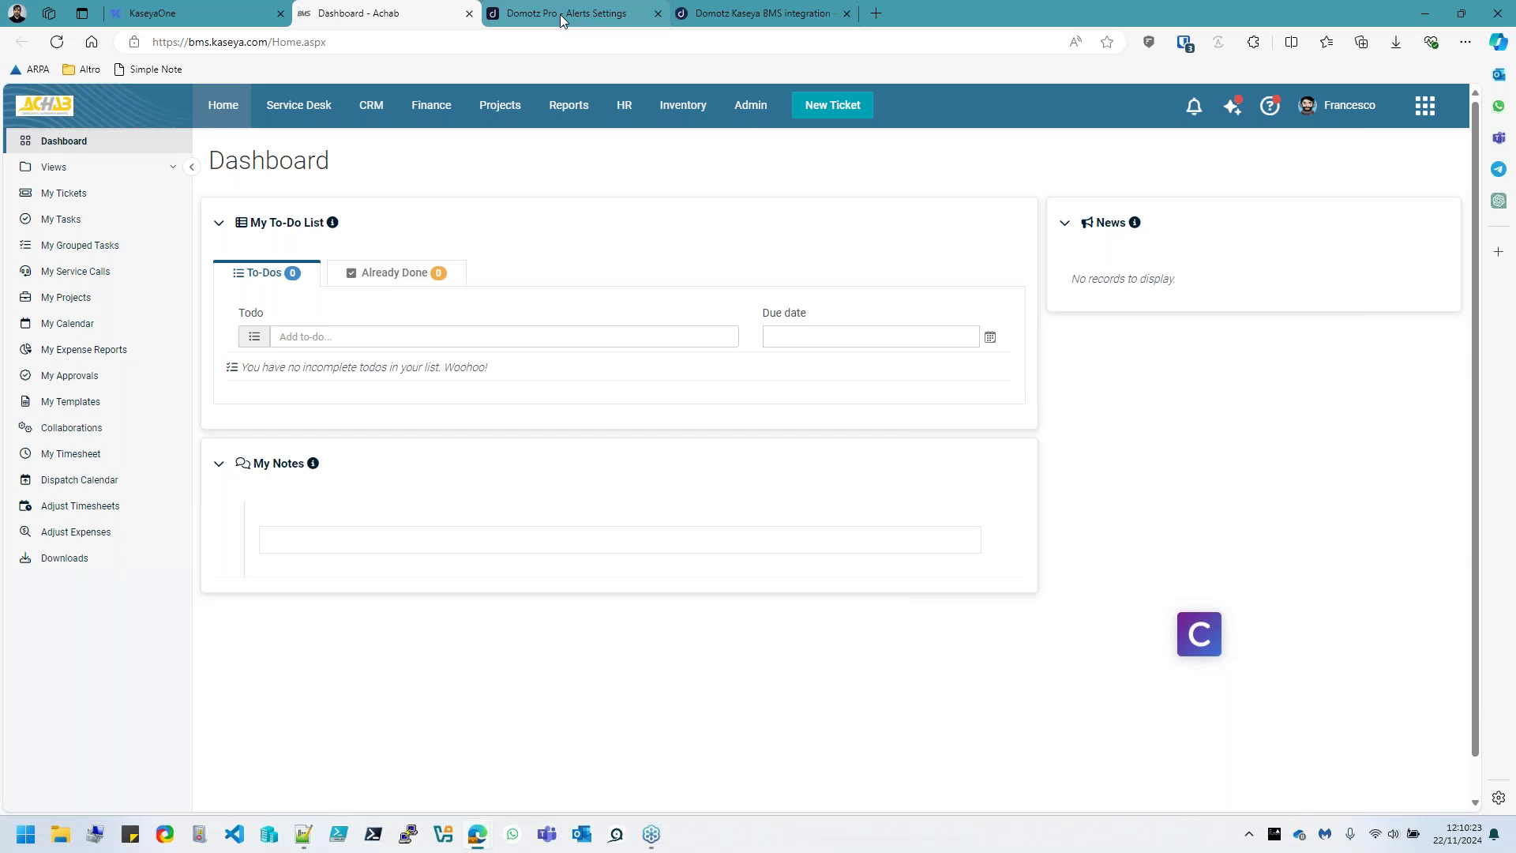
{"action": "left_click_drag", "start_coordinate": [270, 46], "coordinate": [158, 73]}
{"action": "key", "text": "ctrl+c"}
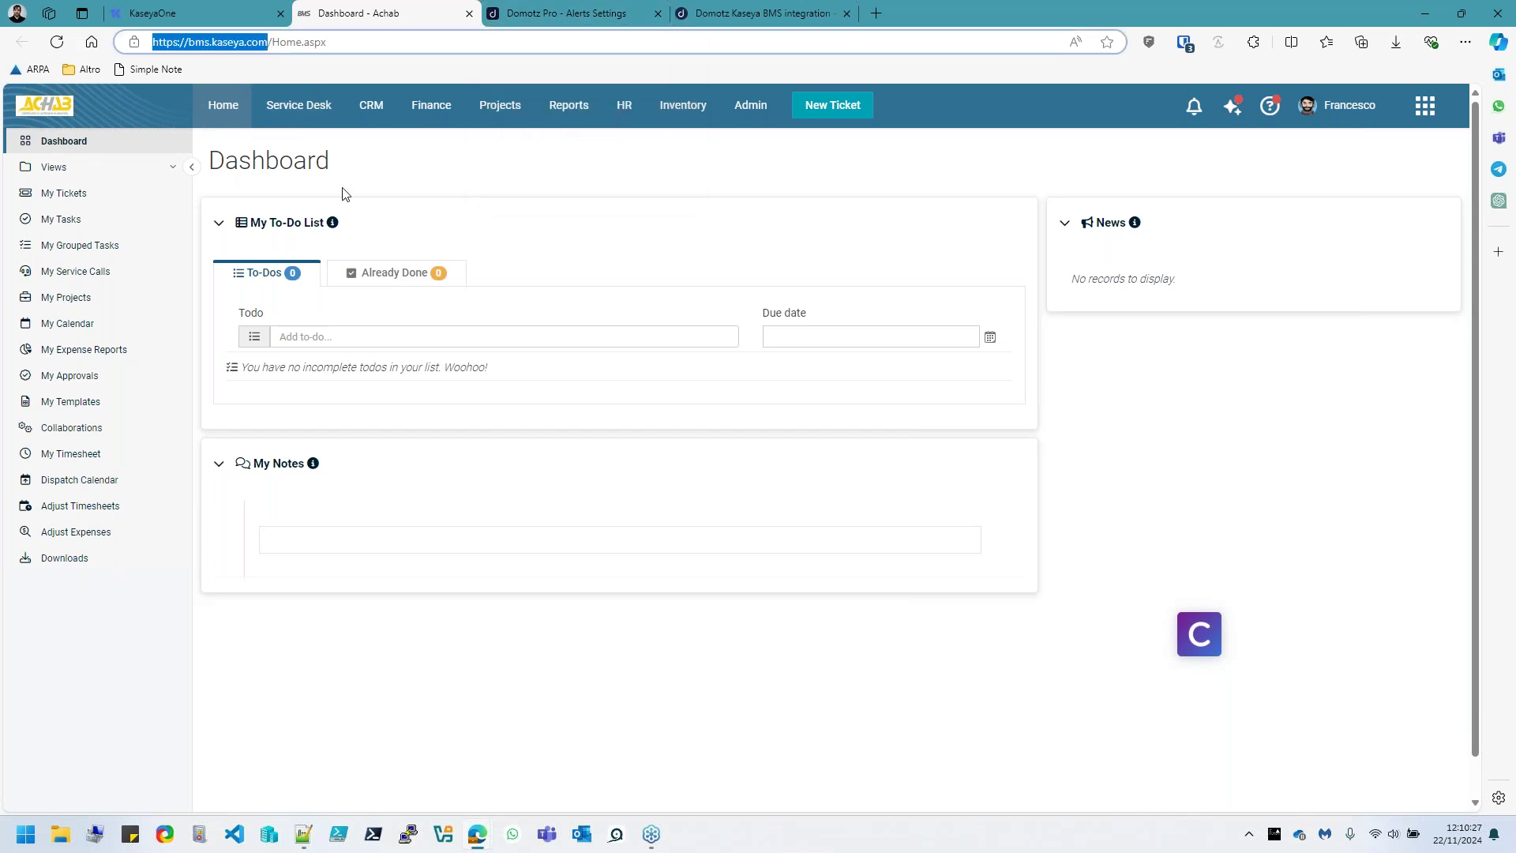
{"action": "left_click", "coordinate": [593, 11]}
{"action": "left_click", "coordinate": [667, 271]}
{"action": "key", "text": "ctrl+v"}
{"action": "left_click", "coordinate": [667, 338]}
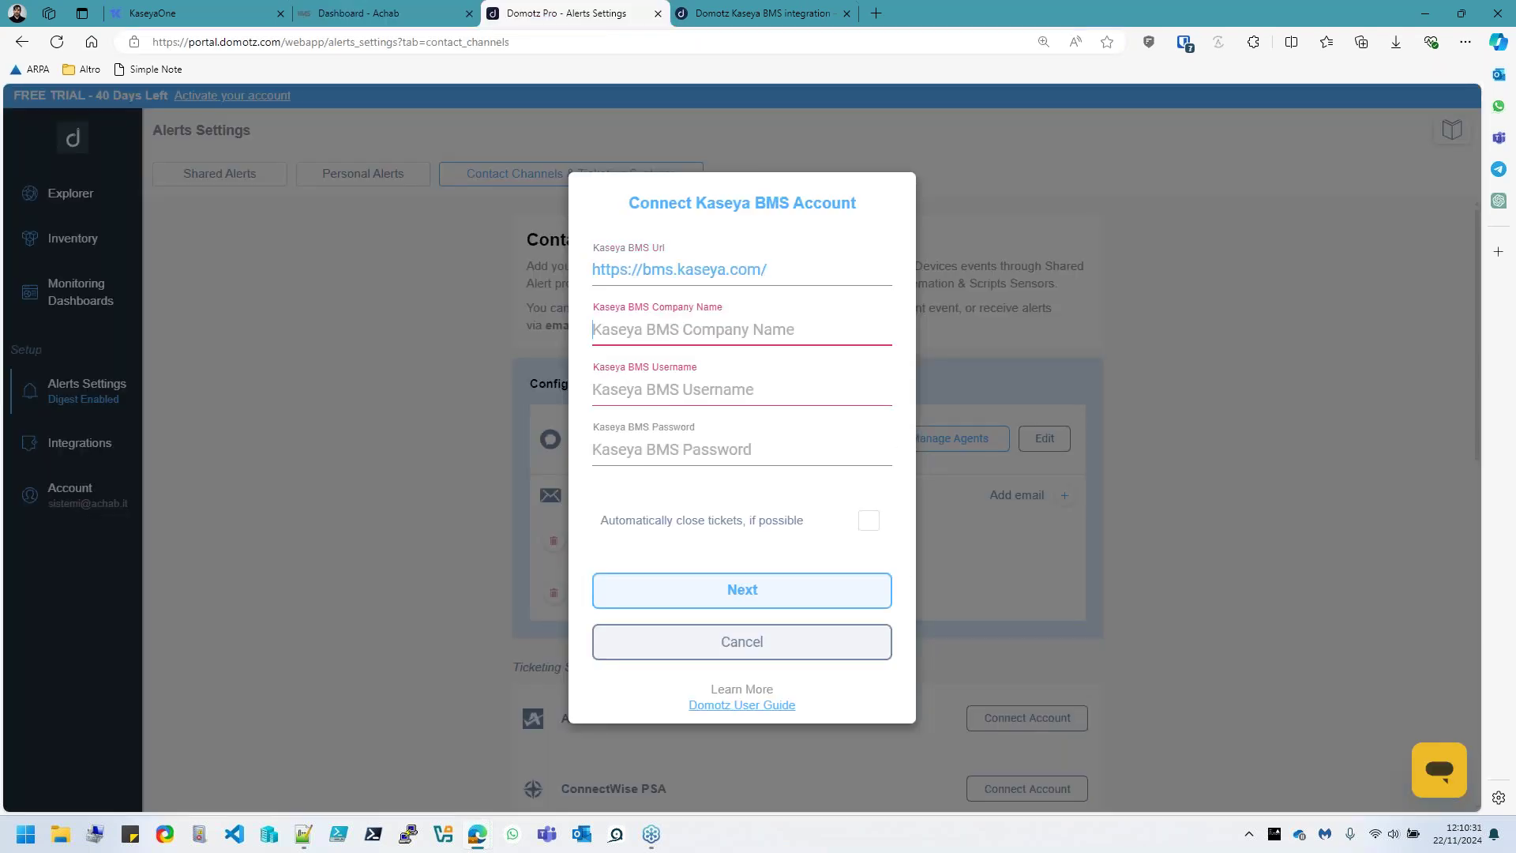
{"action": "type", "text": "Achab"}
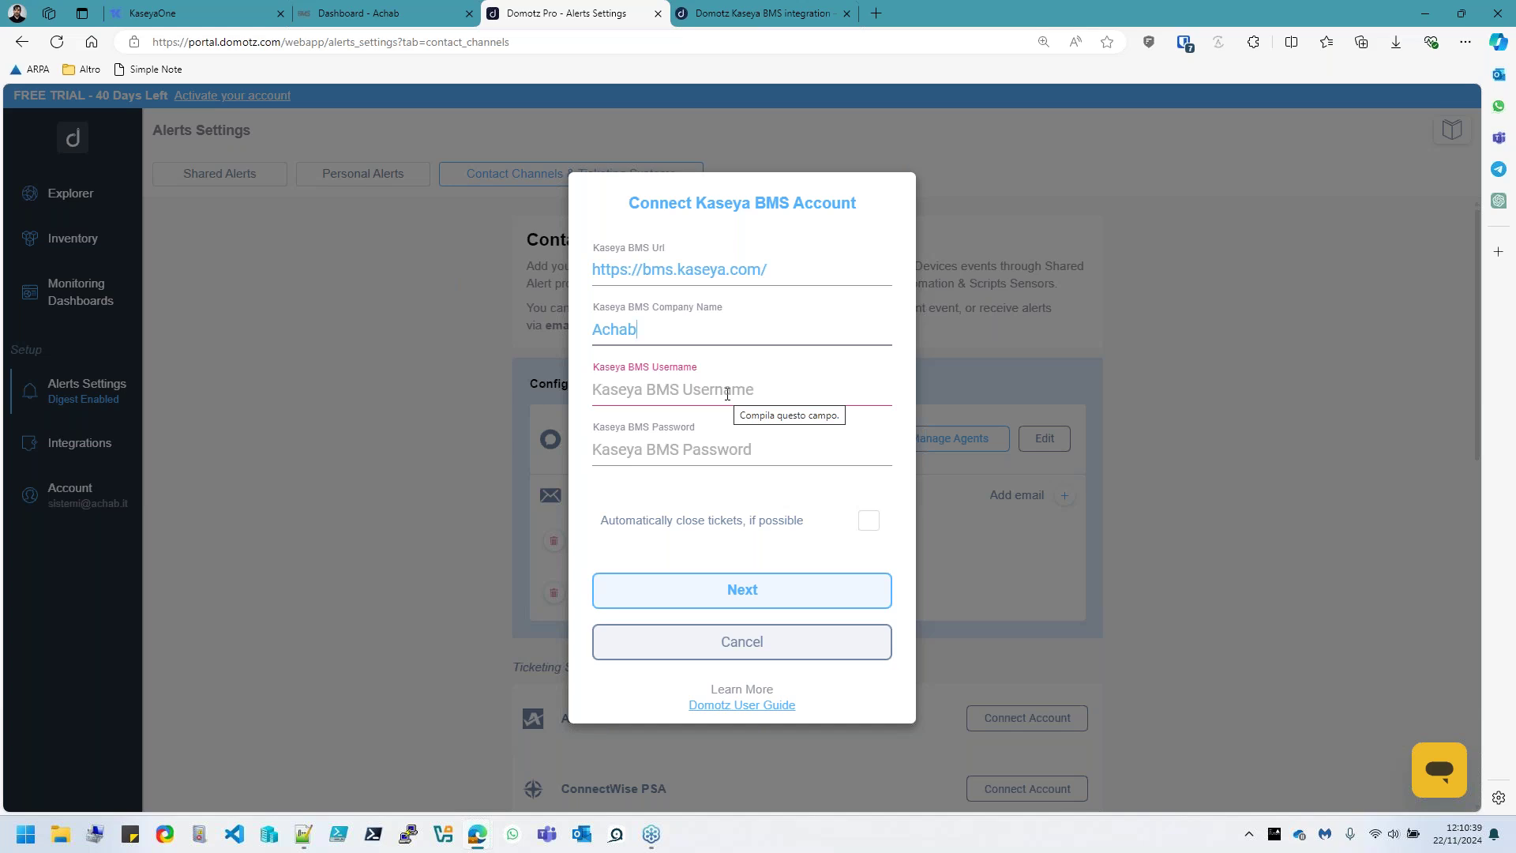
Fill the Username field with the BMS account username copied from the password manager
{"action": "left_click", "coordinate": [727, 394]}
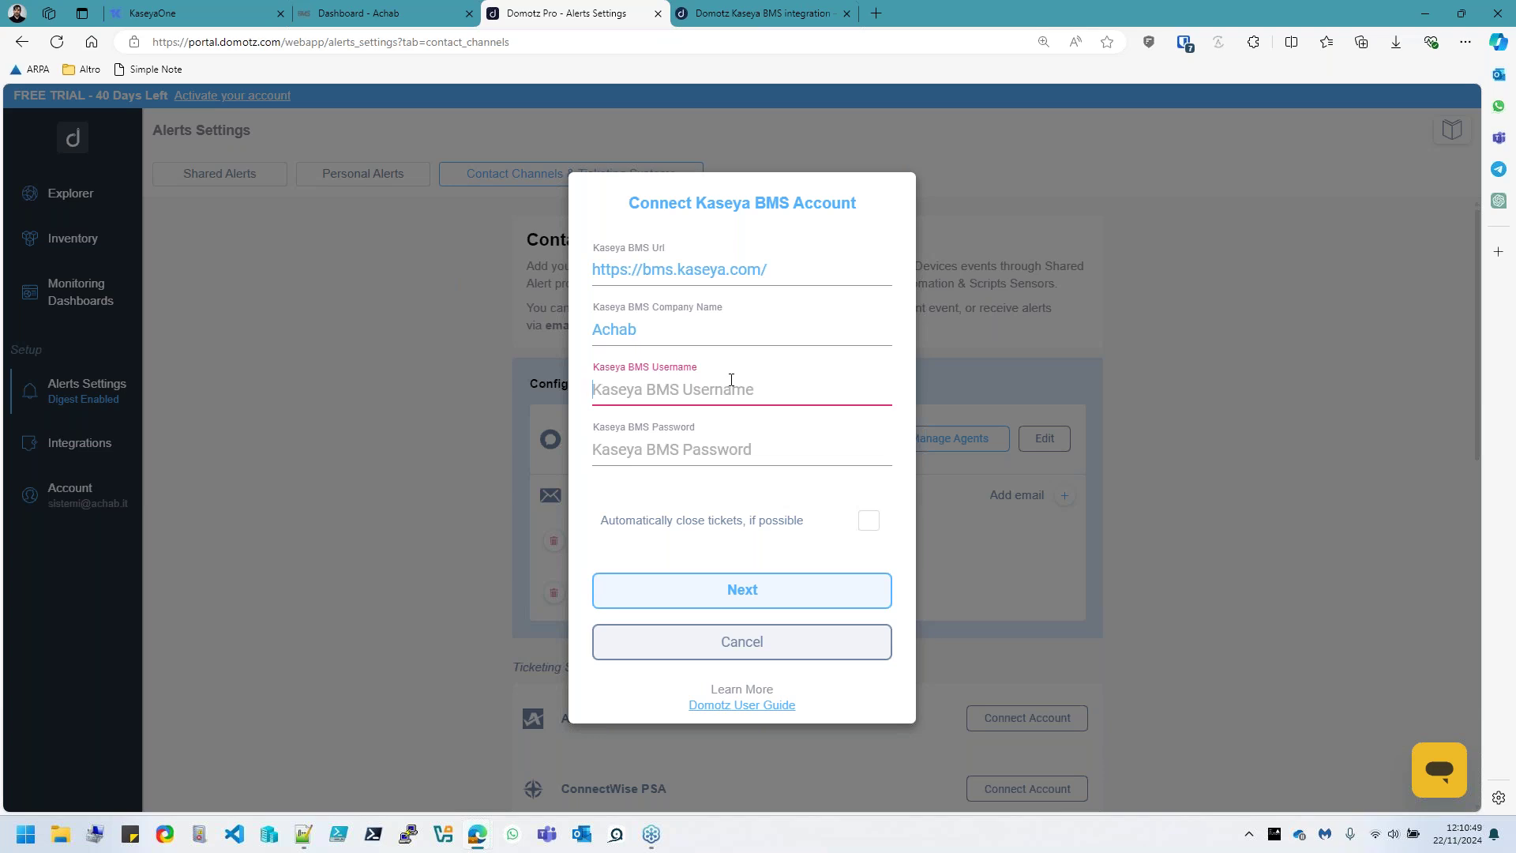
{"action": "left_click", "coordinate": [1184, 43]}
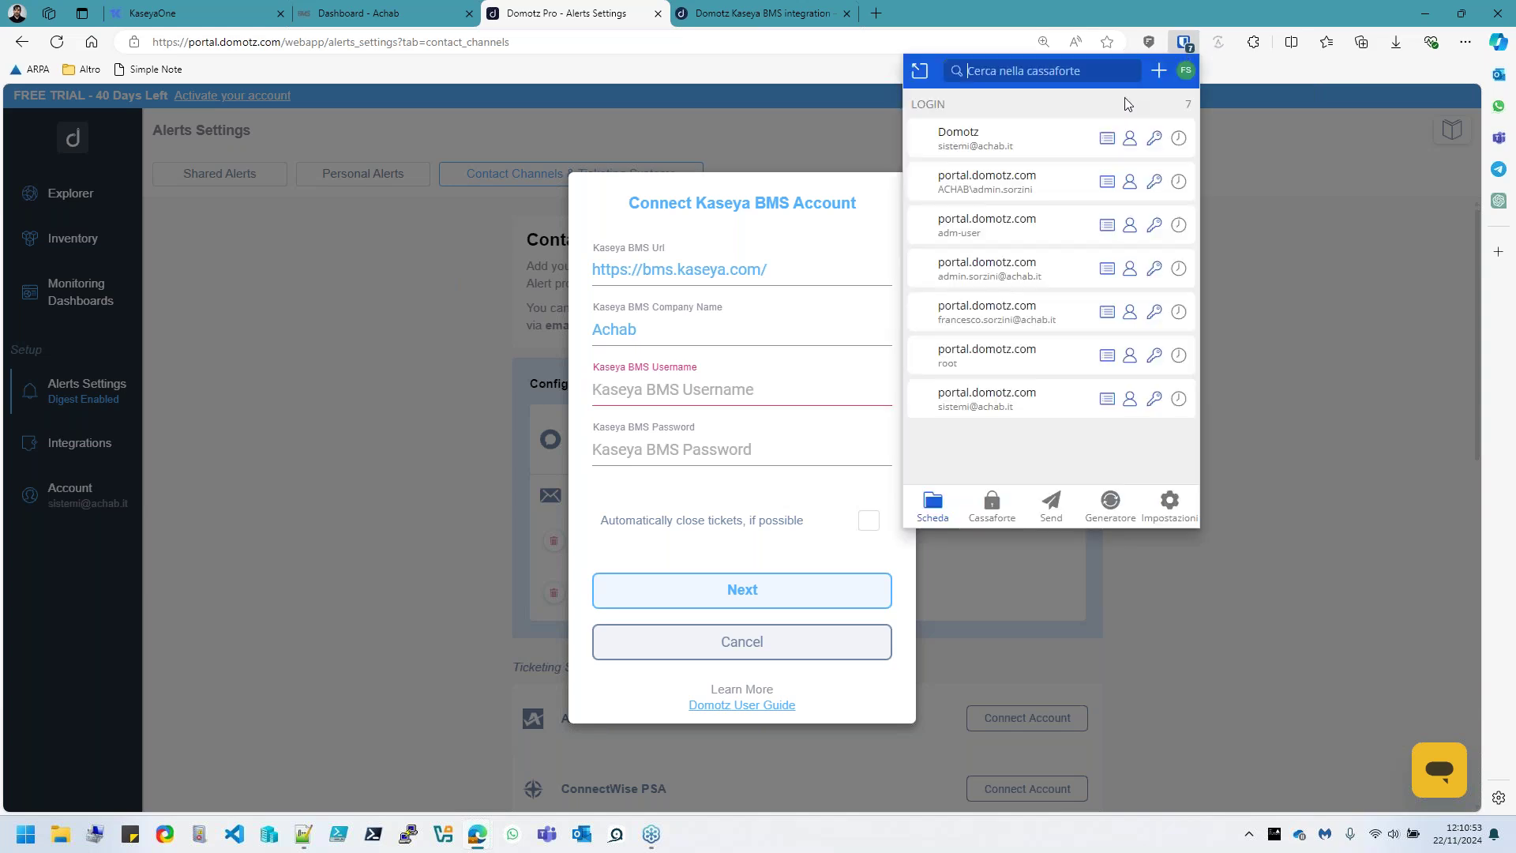
{"action": "type", "text": "bms"}
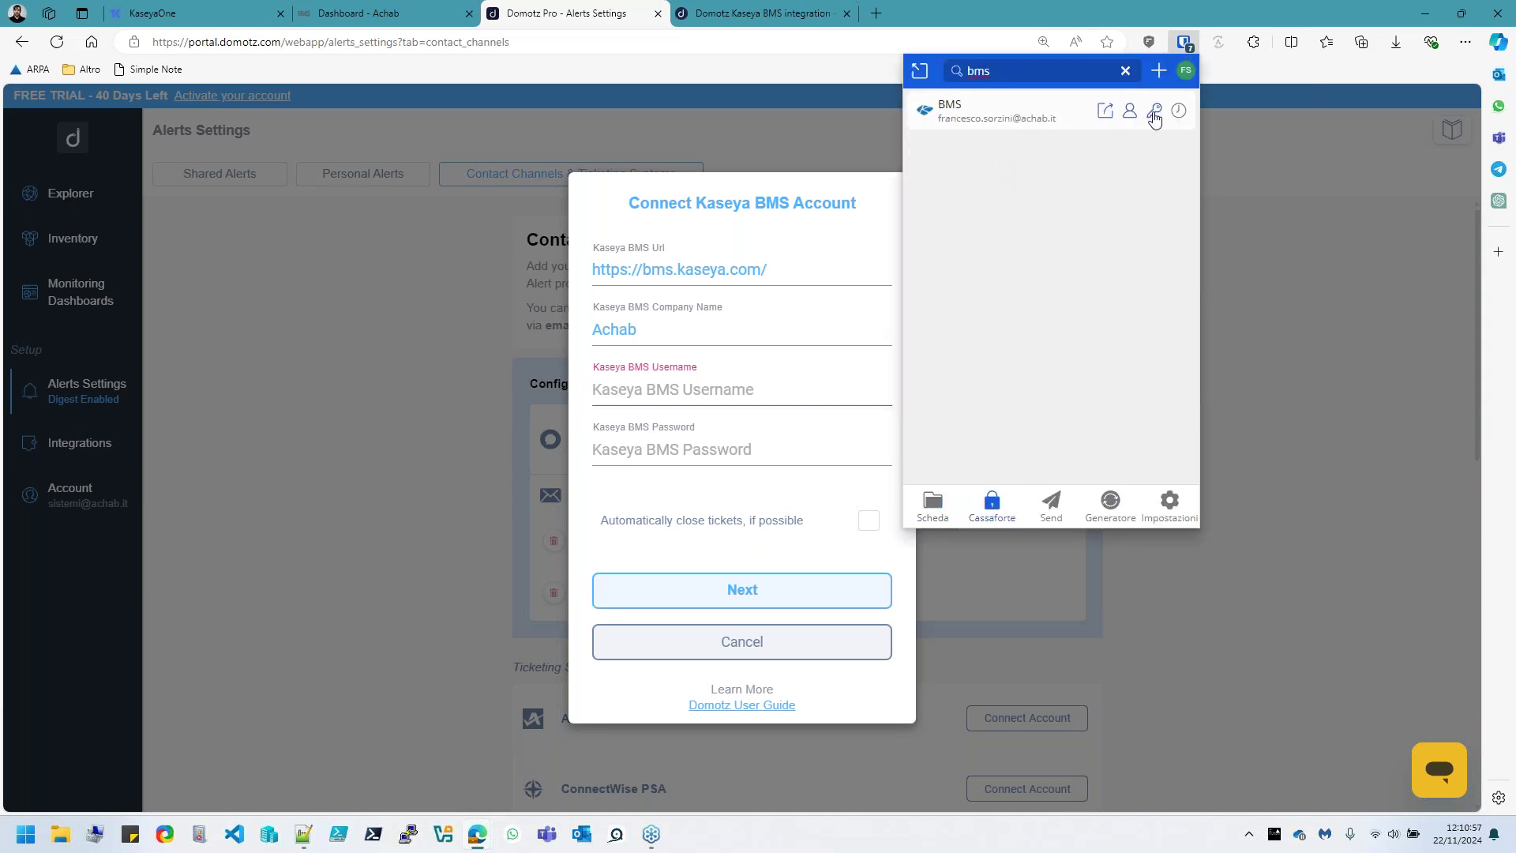
{"action": "left_click", "coordinate": [1129, 114]}
{"action": "left_click", "coordinate": [676, 395]}
{"action": "key", "text": "ctrl+v"}
Paste the BMS account password, enable automatic ticket closing, and submit the connection
{"action": "left_click", "coordinate": [695, 450]}
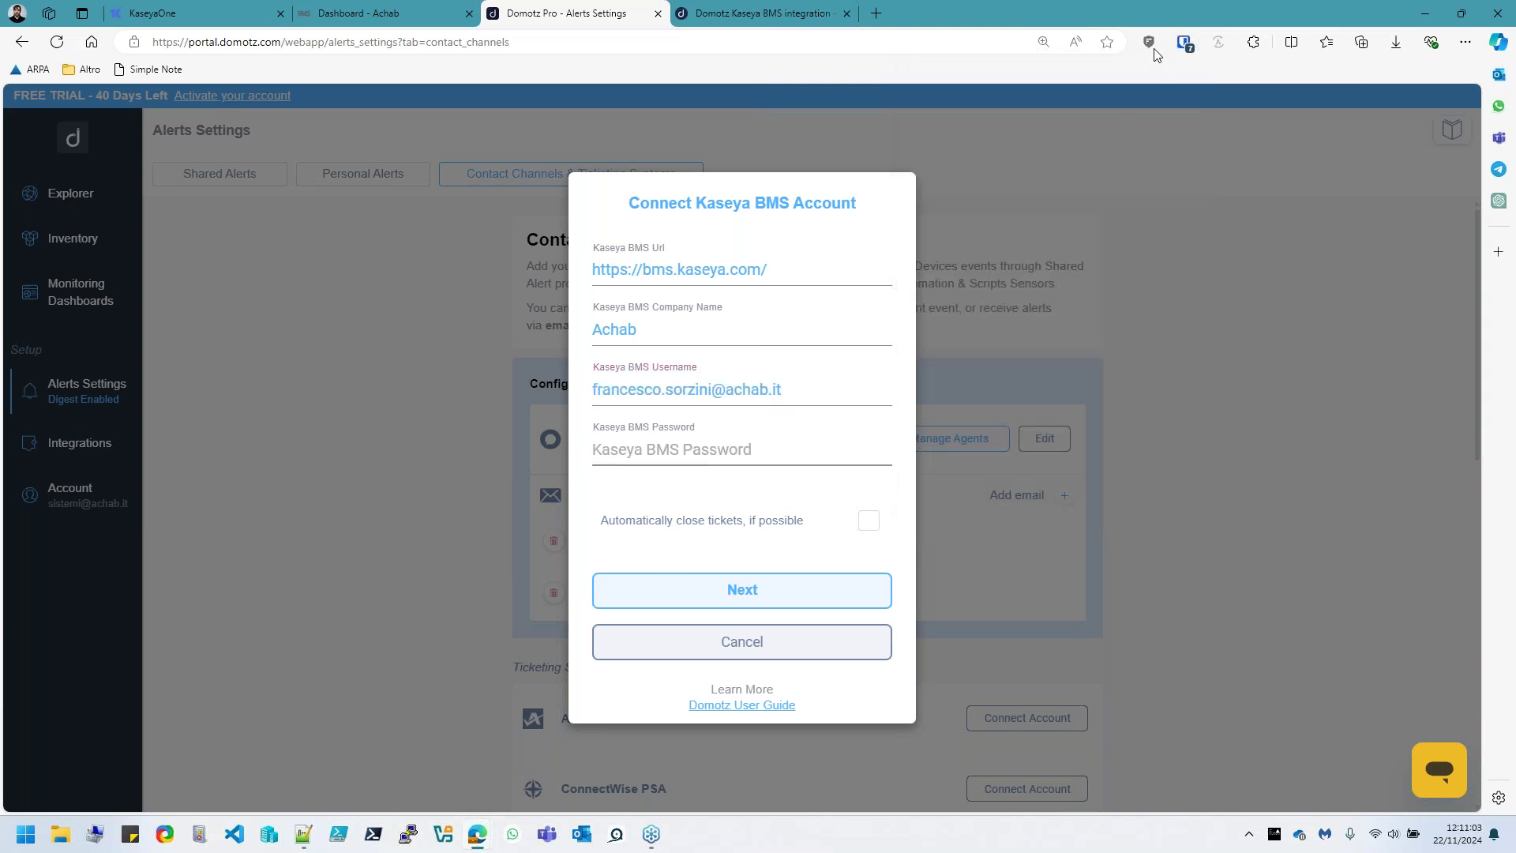
{"action": "left_click", "coordinate": [1181, 46]}
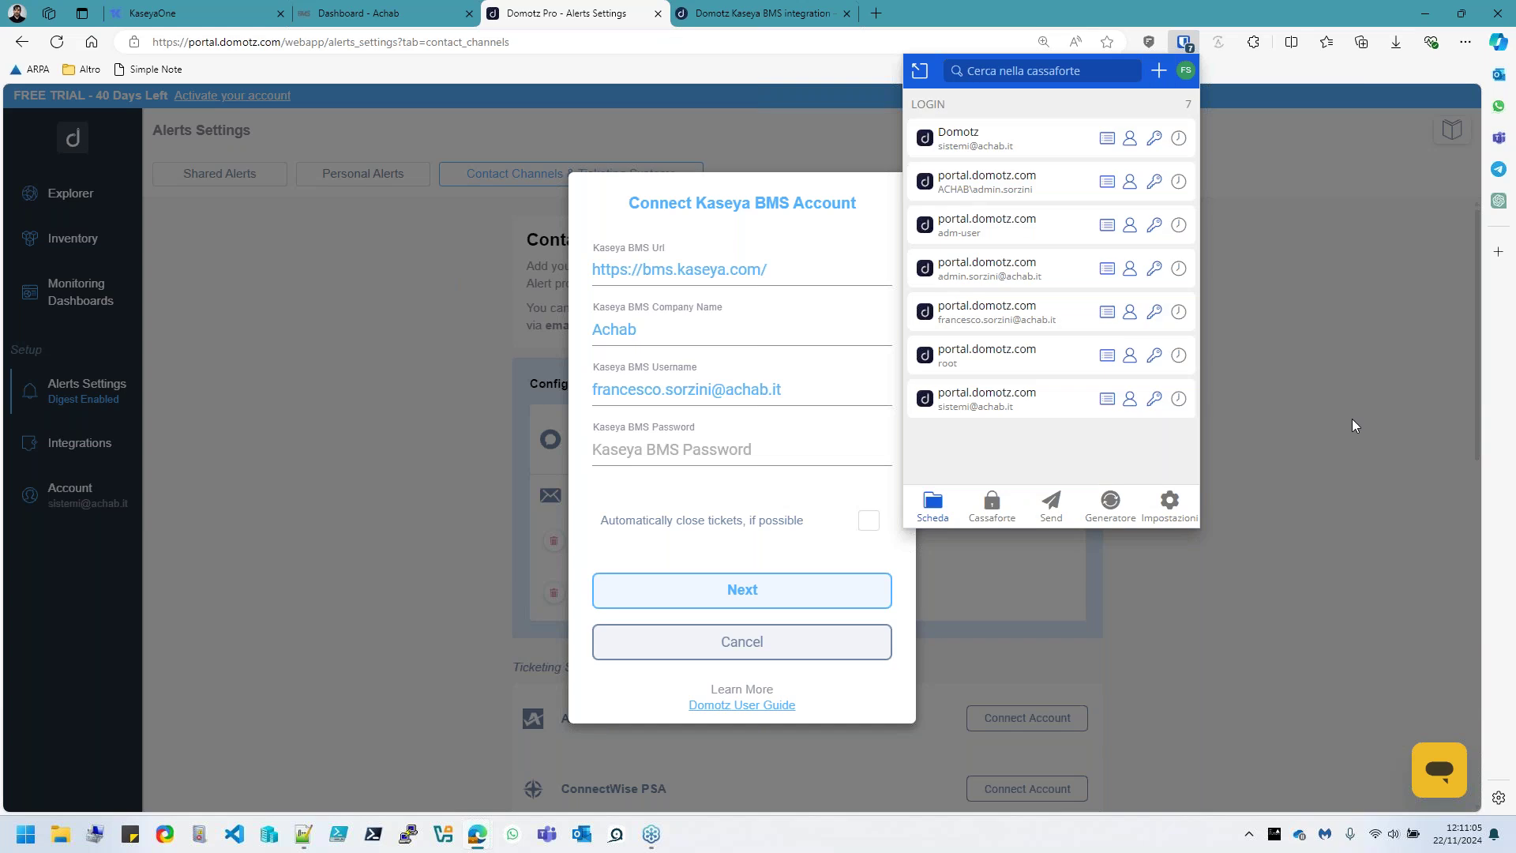
{"action": "type", "text": "bms"}
{"action": "left_click", "coordinate": [1153, 111]}
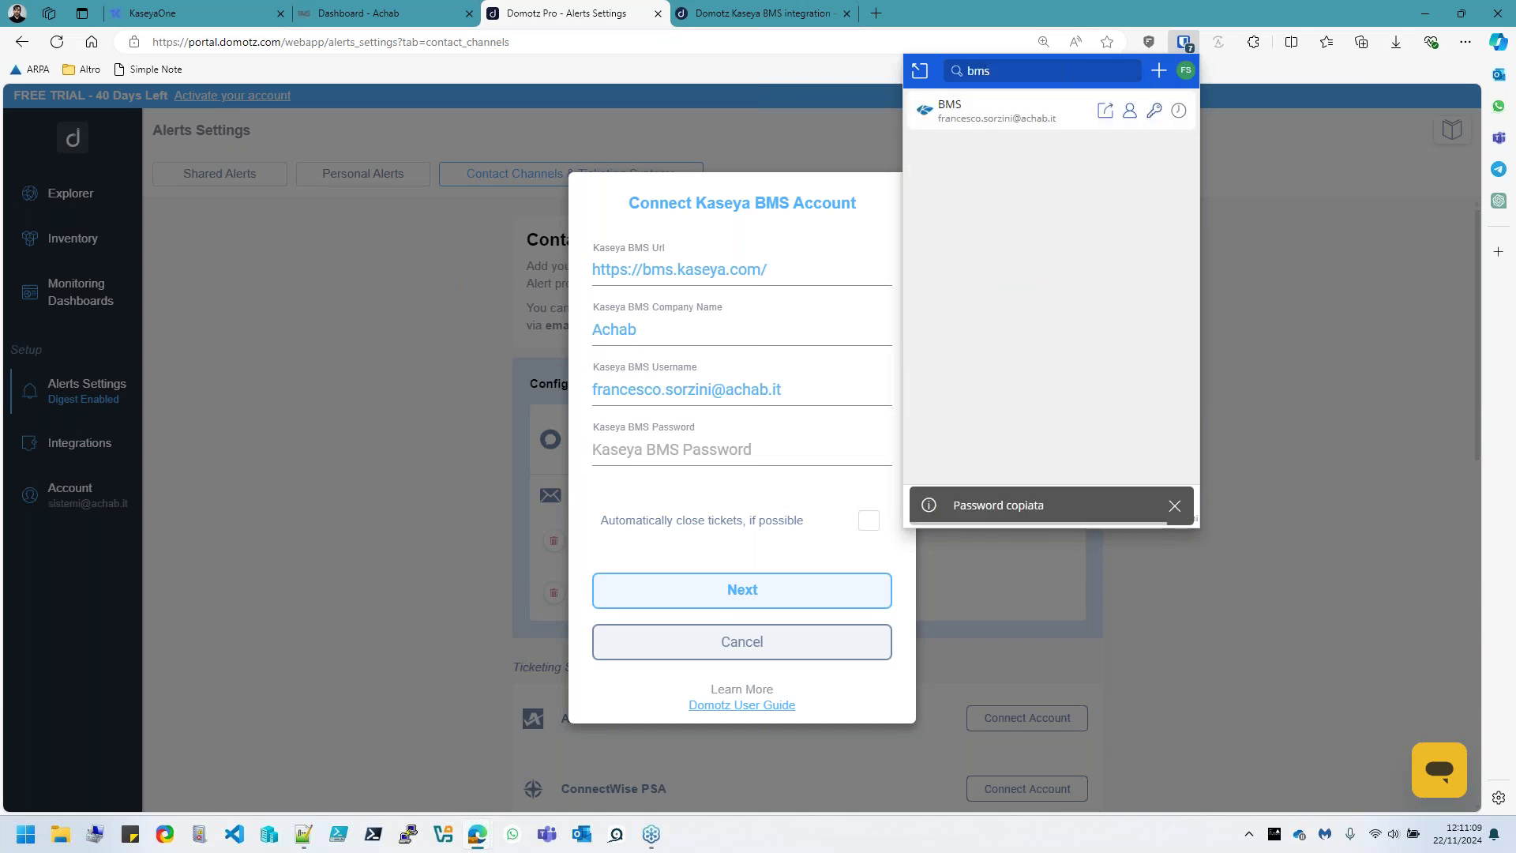
{"action": "left_click", "coordinate": [662, 451]}
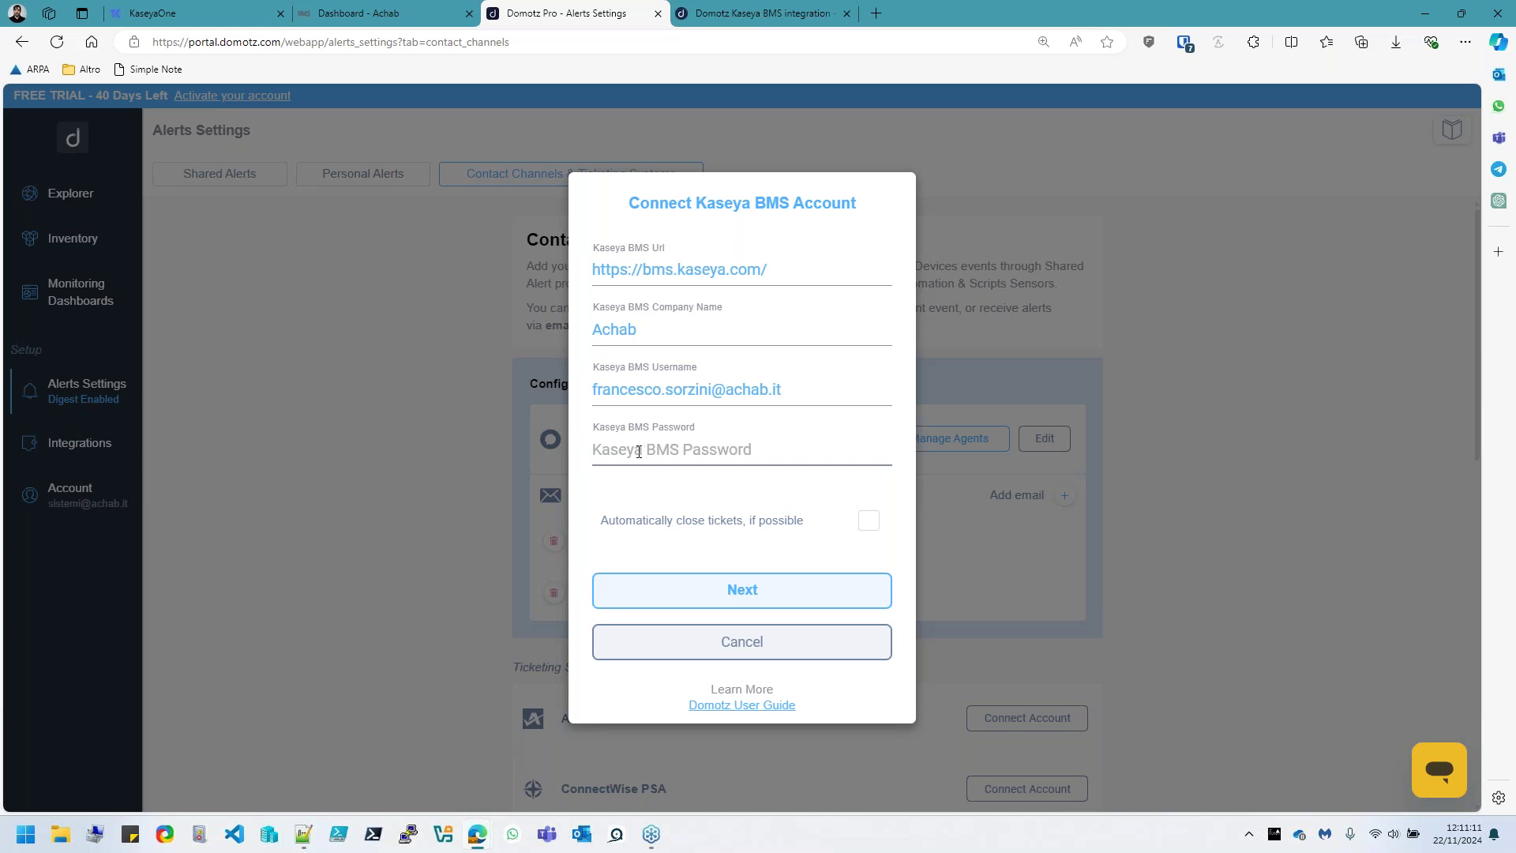
{"action": "key", "text": "ctrl+v"}
{"action": "left_click", "coordinate": [869, 520]}
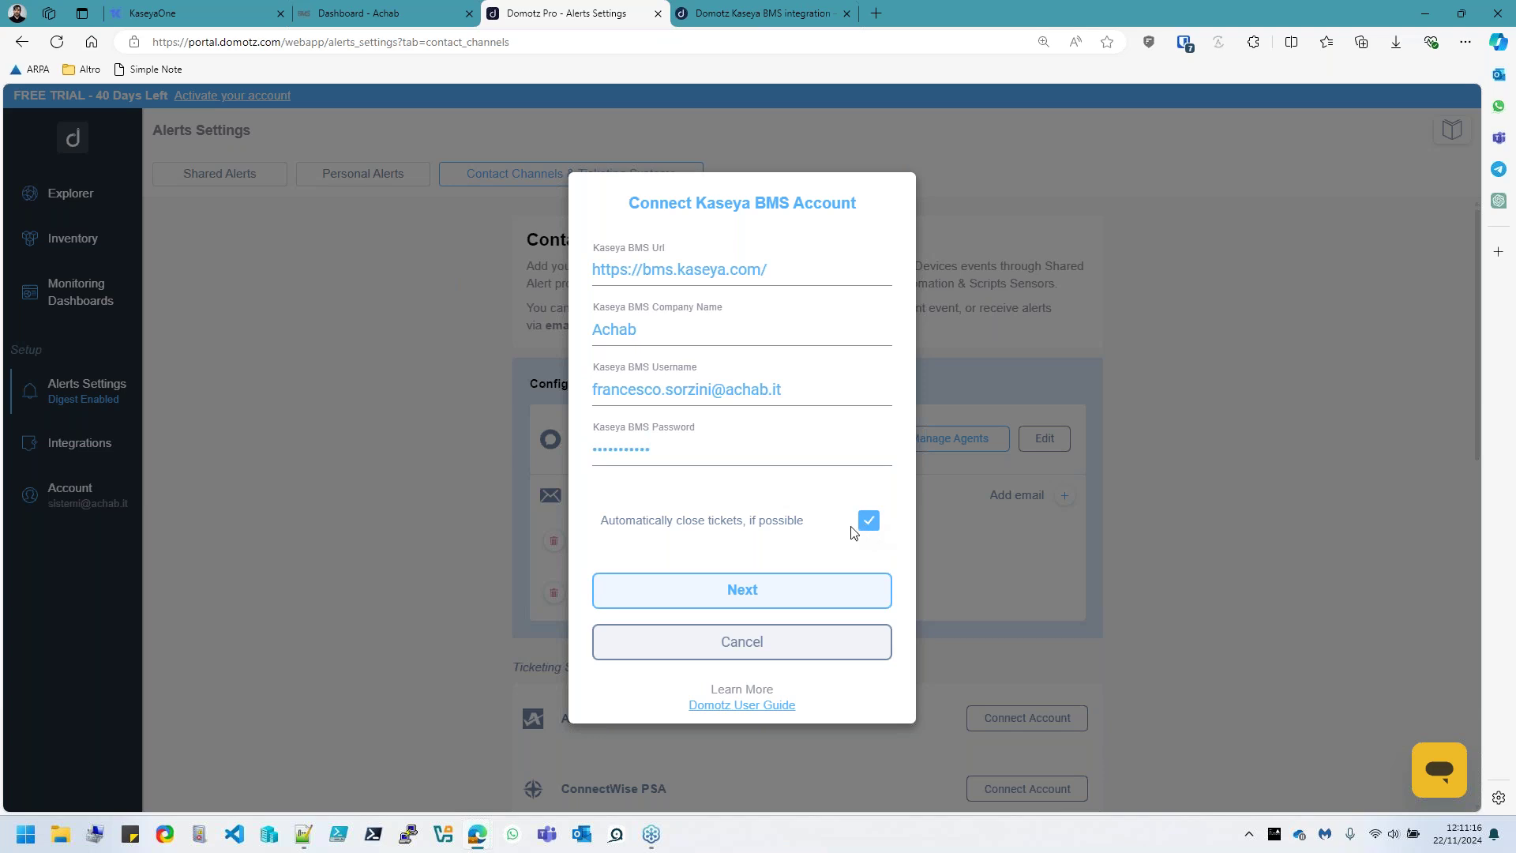
{"action": "left_click", "coordinate": [765, 594]}
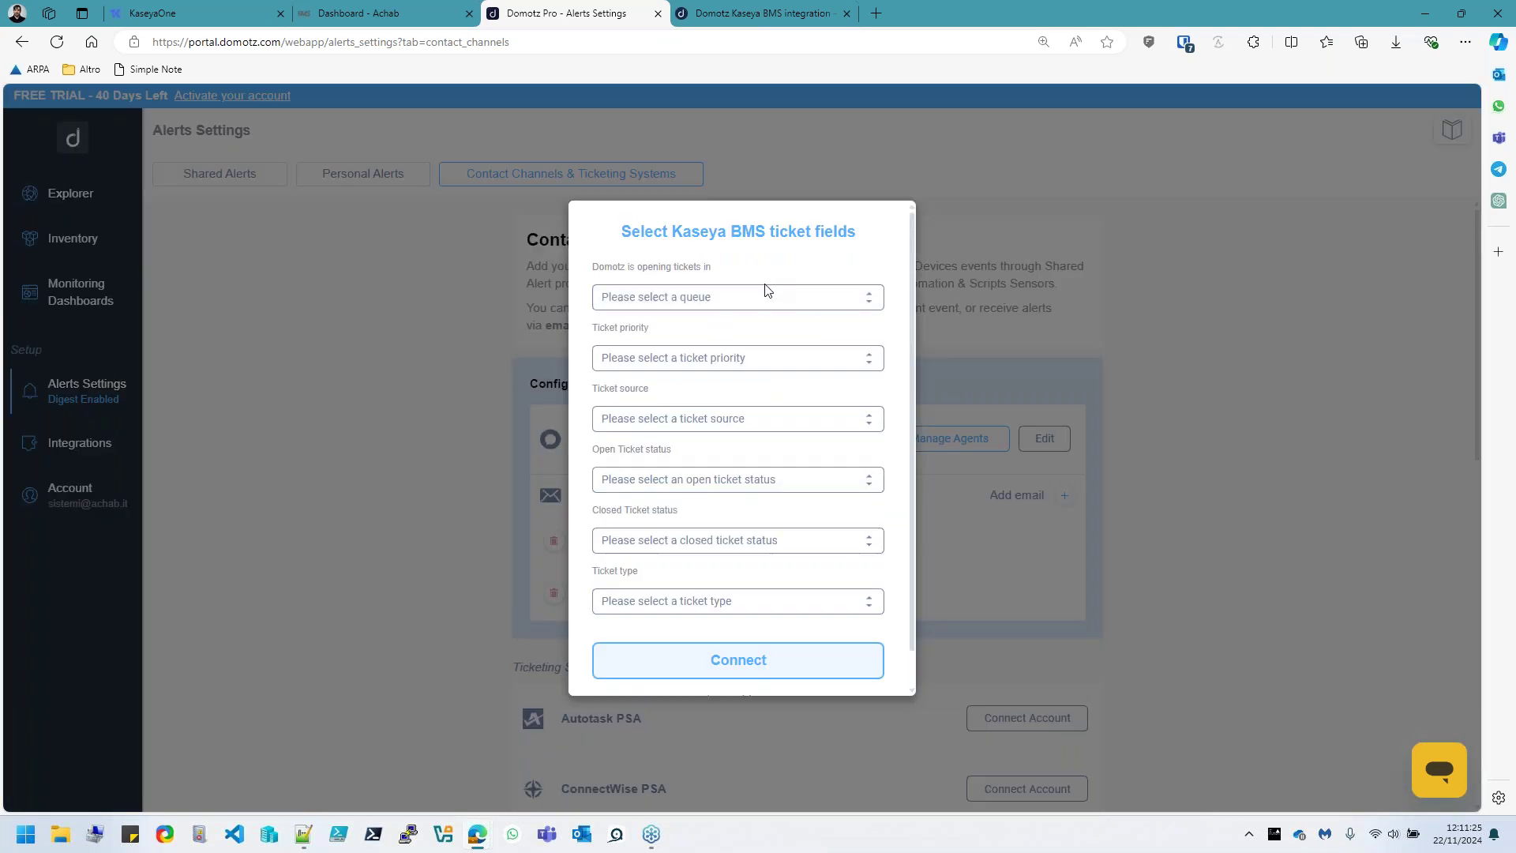
Set the Kaseya BMS ticket queue to test, priority to Low and source to Recurring
{"action": "left_click", "coordinate": [719, 297]}
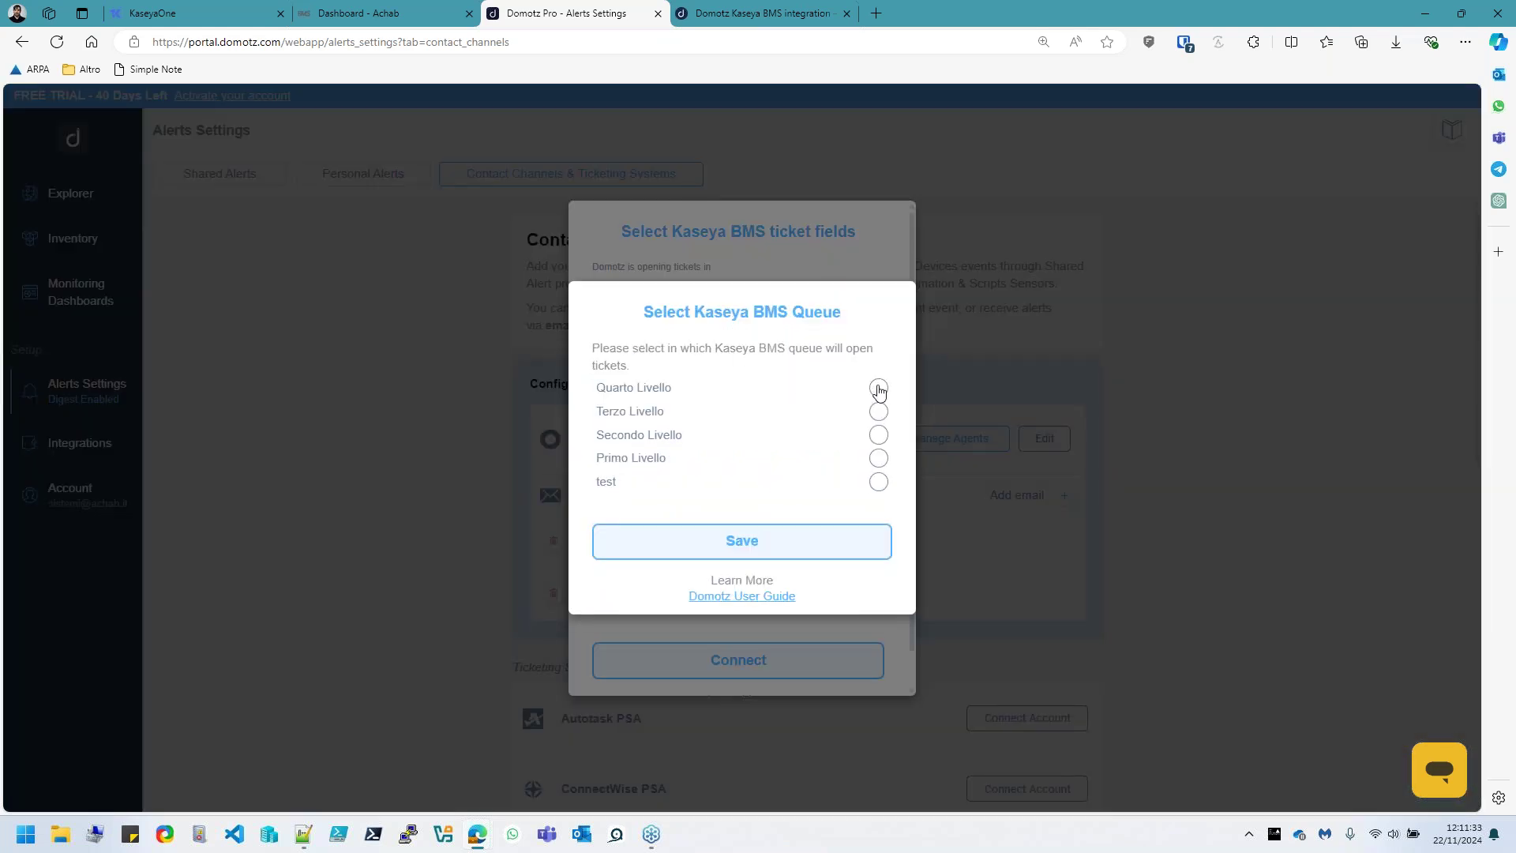
{"action": "left_click", "coordinate": [878, 484]}
{"action": "left_click", "coordinate": [745, 551]}
{"action": "left_click", "coordinate": [738, 358]}
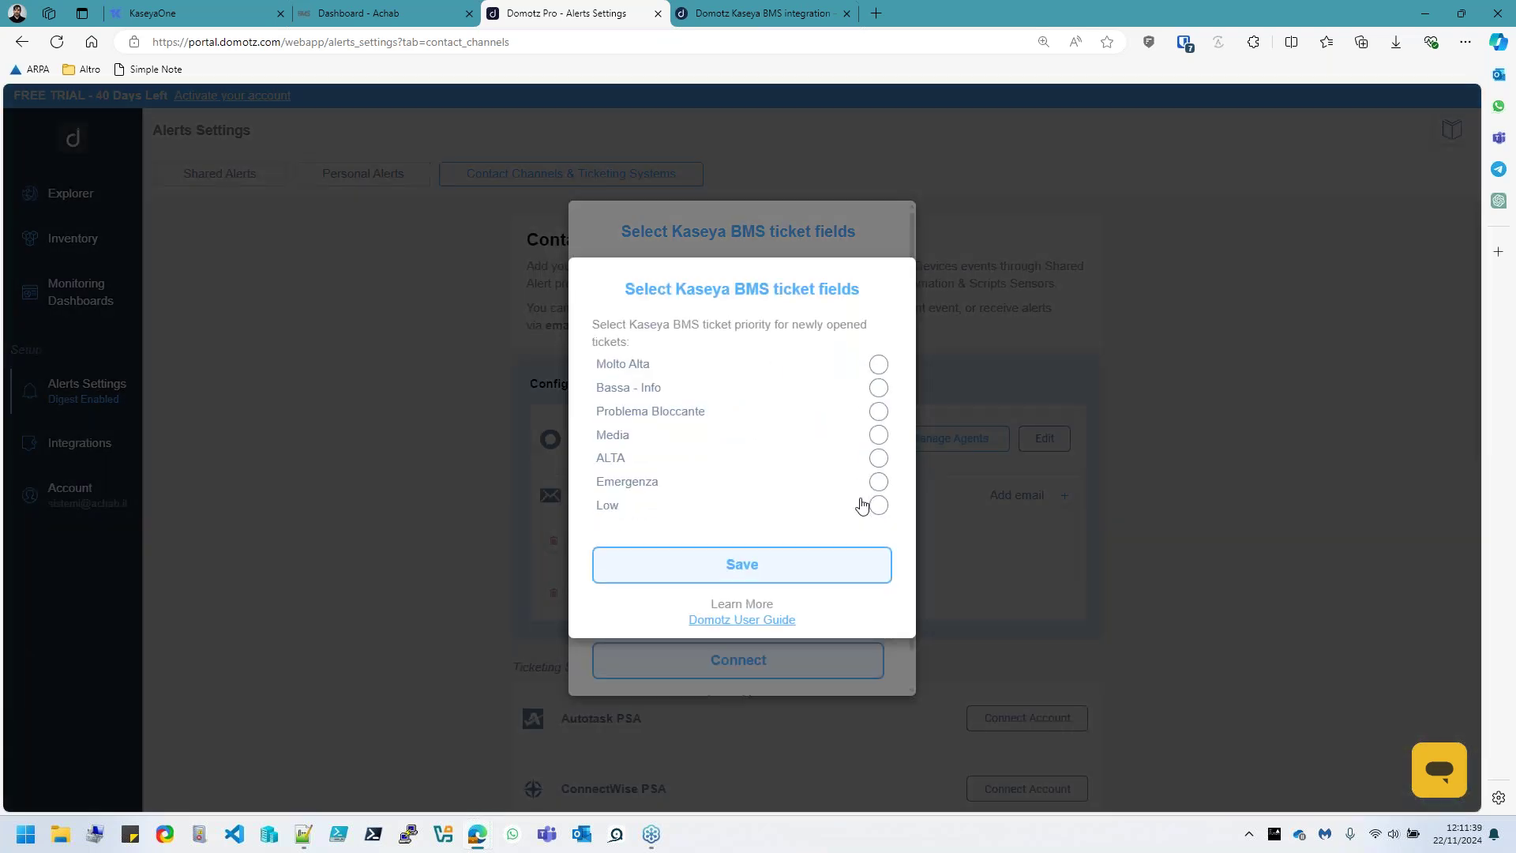
{"action": "left_click", "coordinate": [874, 506]}
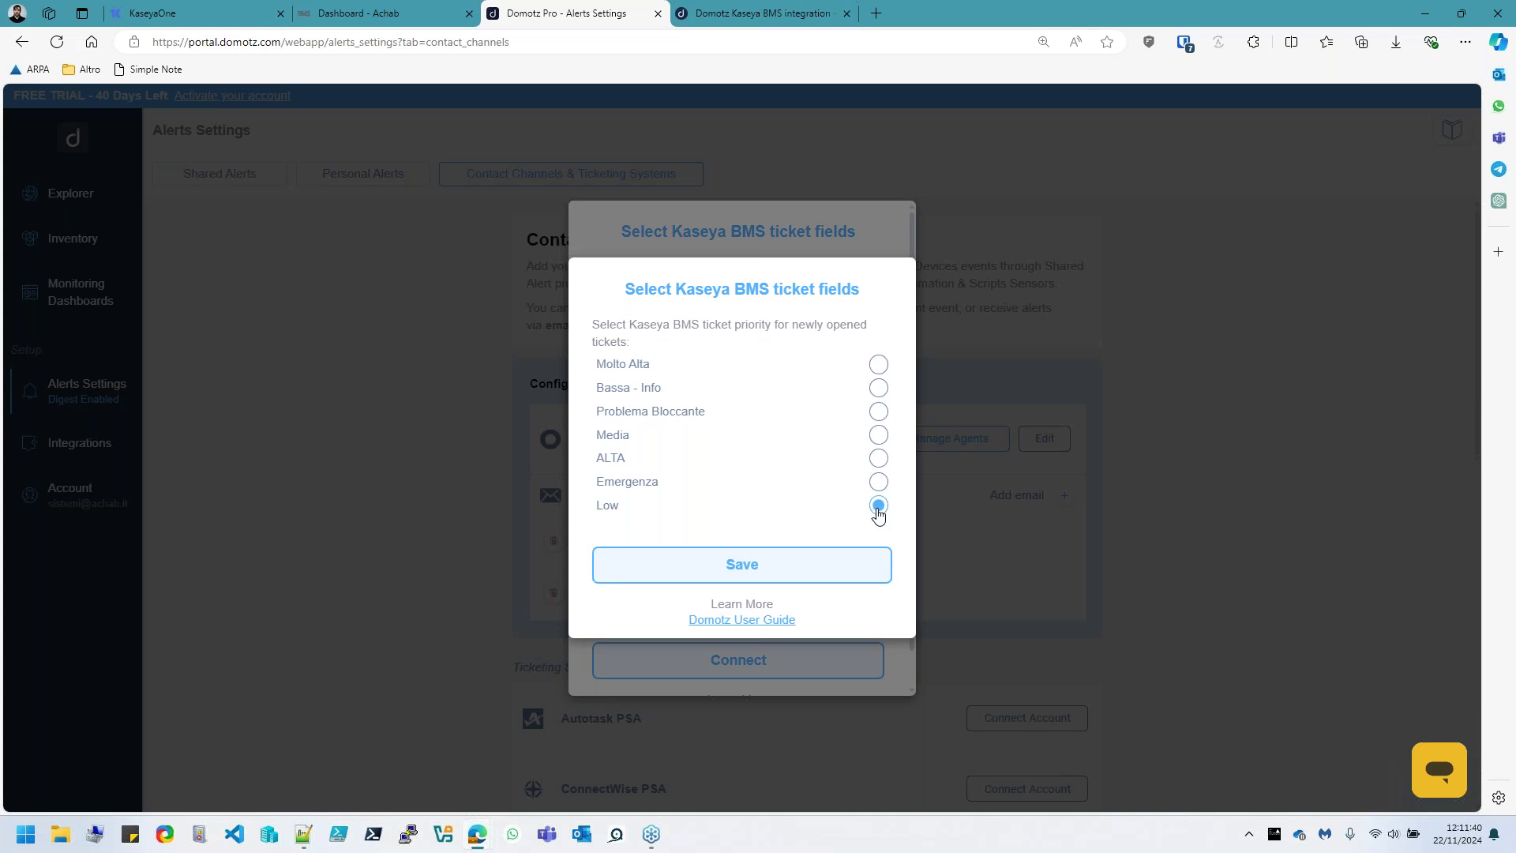
{"action": "left_click", "coordinate": [727, 565]}
{"action": "left_click", "coordinate": [749, 424]}
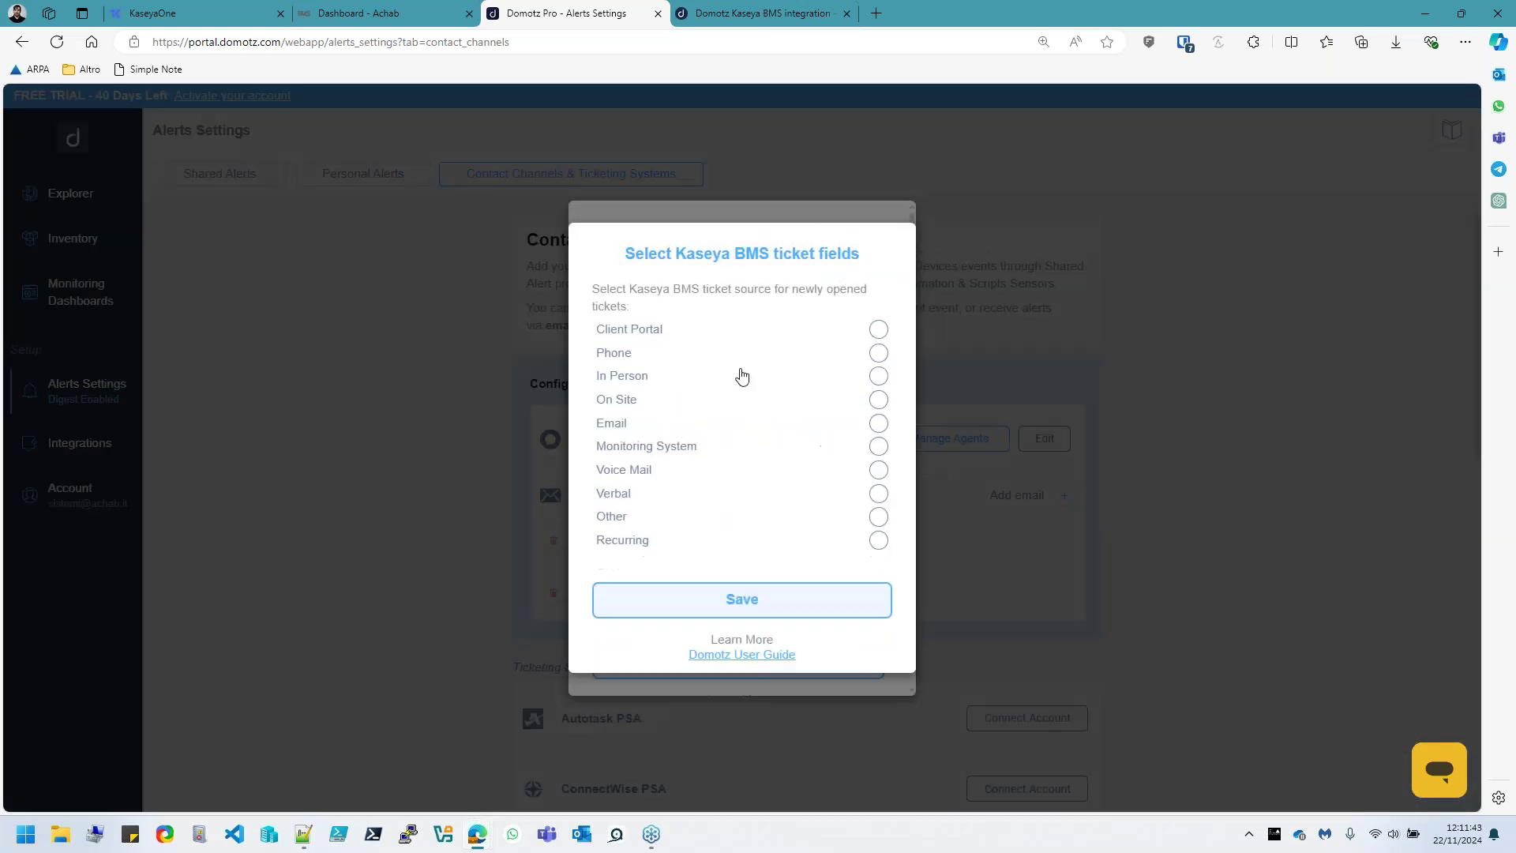
{"action": "left_click", "coordinate": [880, 542]}
{"action": "left_click", "coordinate": [784, 606]}
Set open status New, closed status Completed and ticket type Incident
{"action": "scroll", "coordinate": [745, 419], "scroll_direction": "down", "scroll_amount": 1}
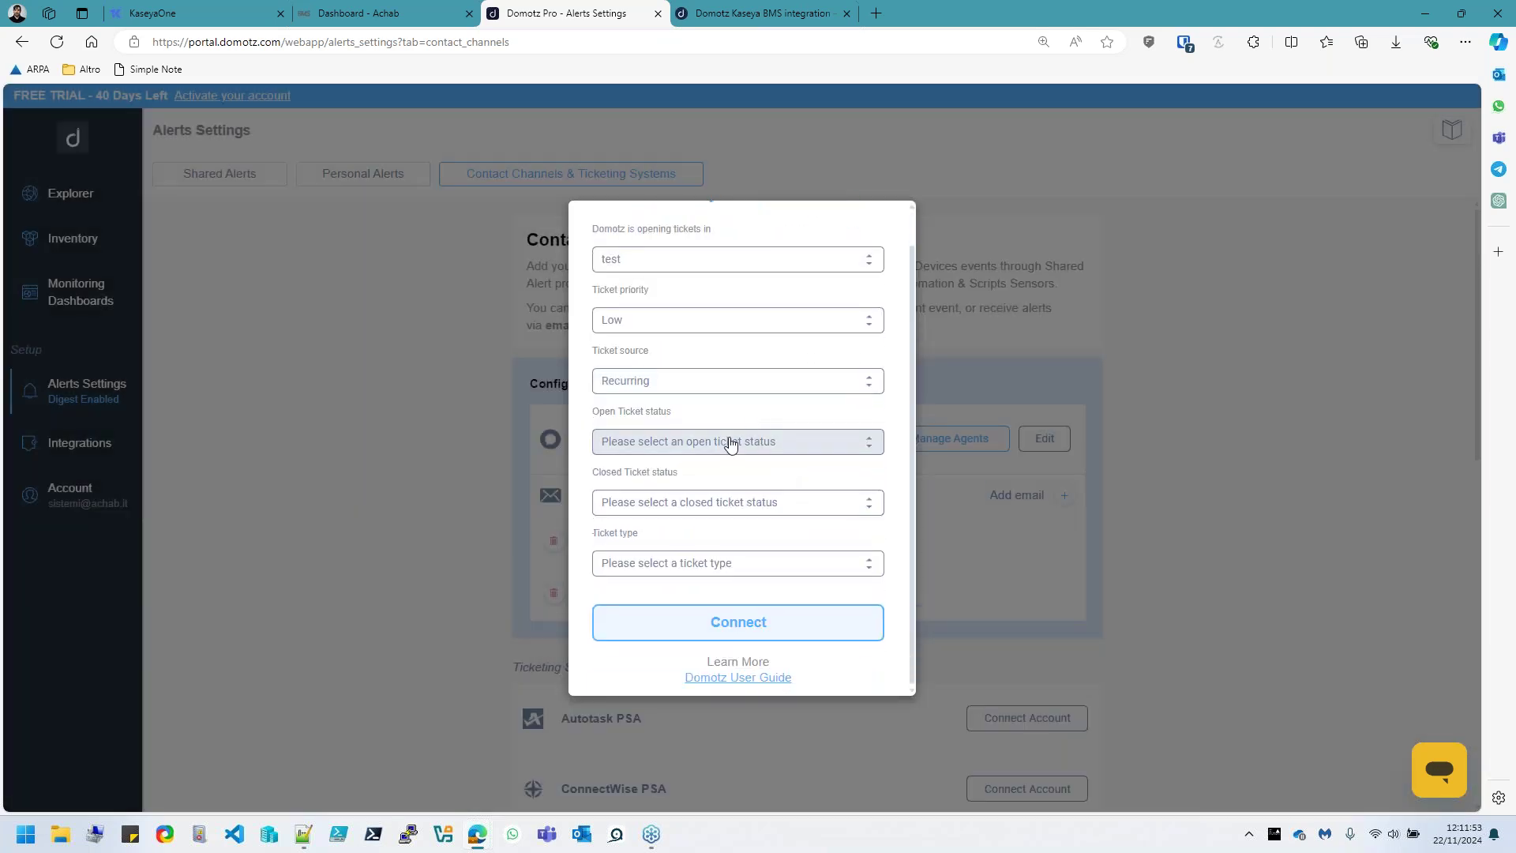
{"action": "left_click", "coordinate": [727, 444]}
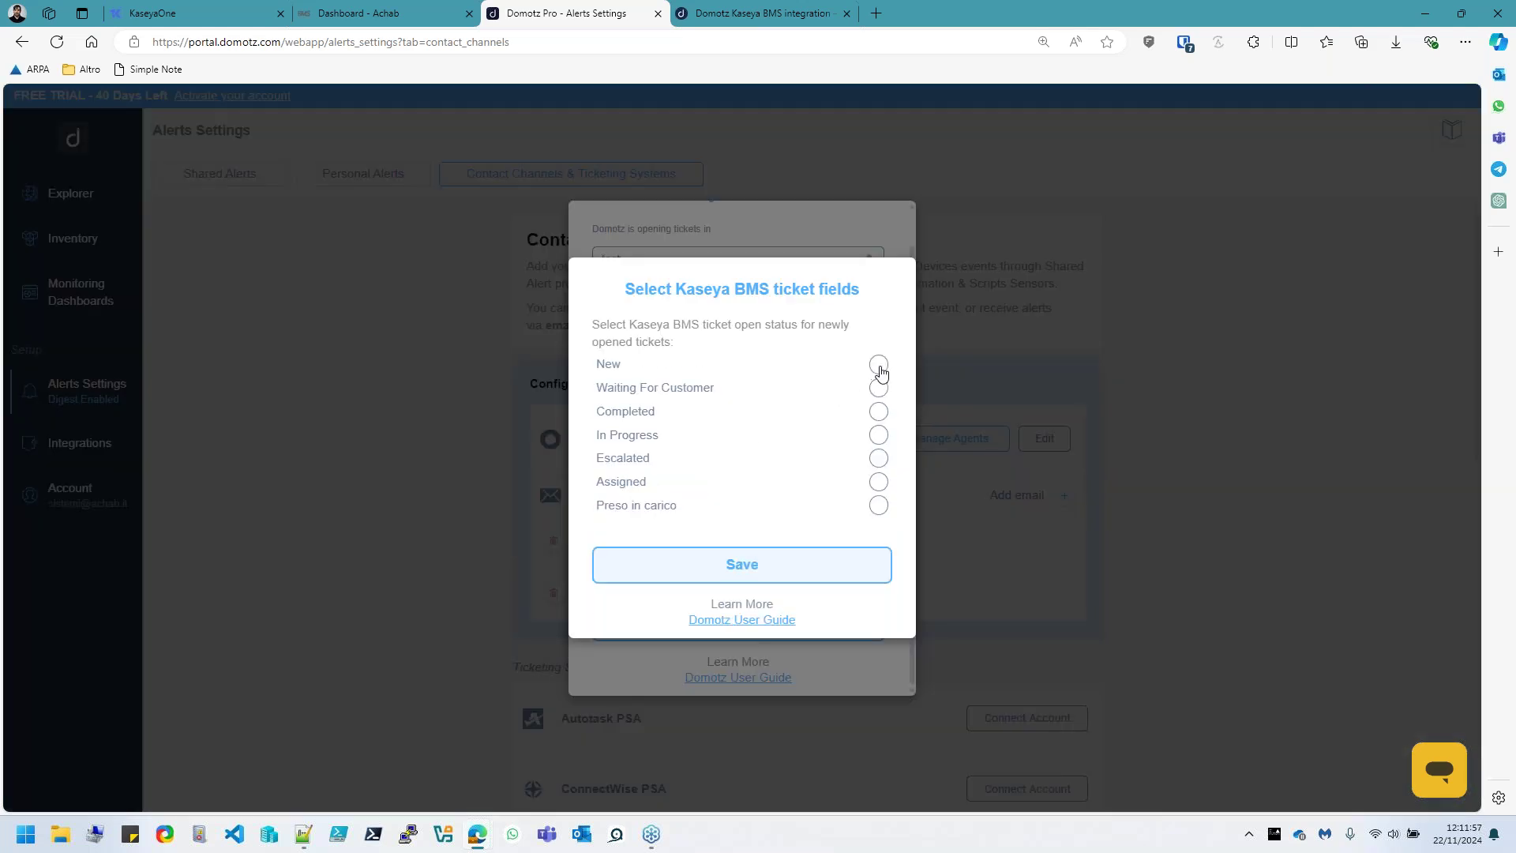
{"action": "left_click", "coordinate": [764, 573]}
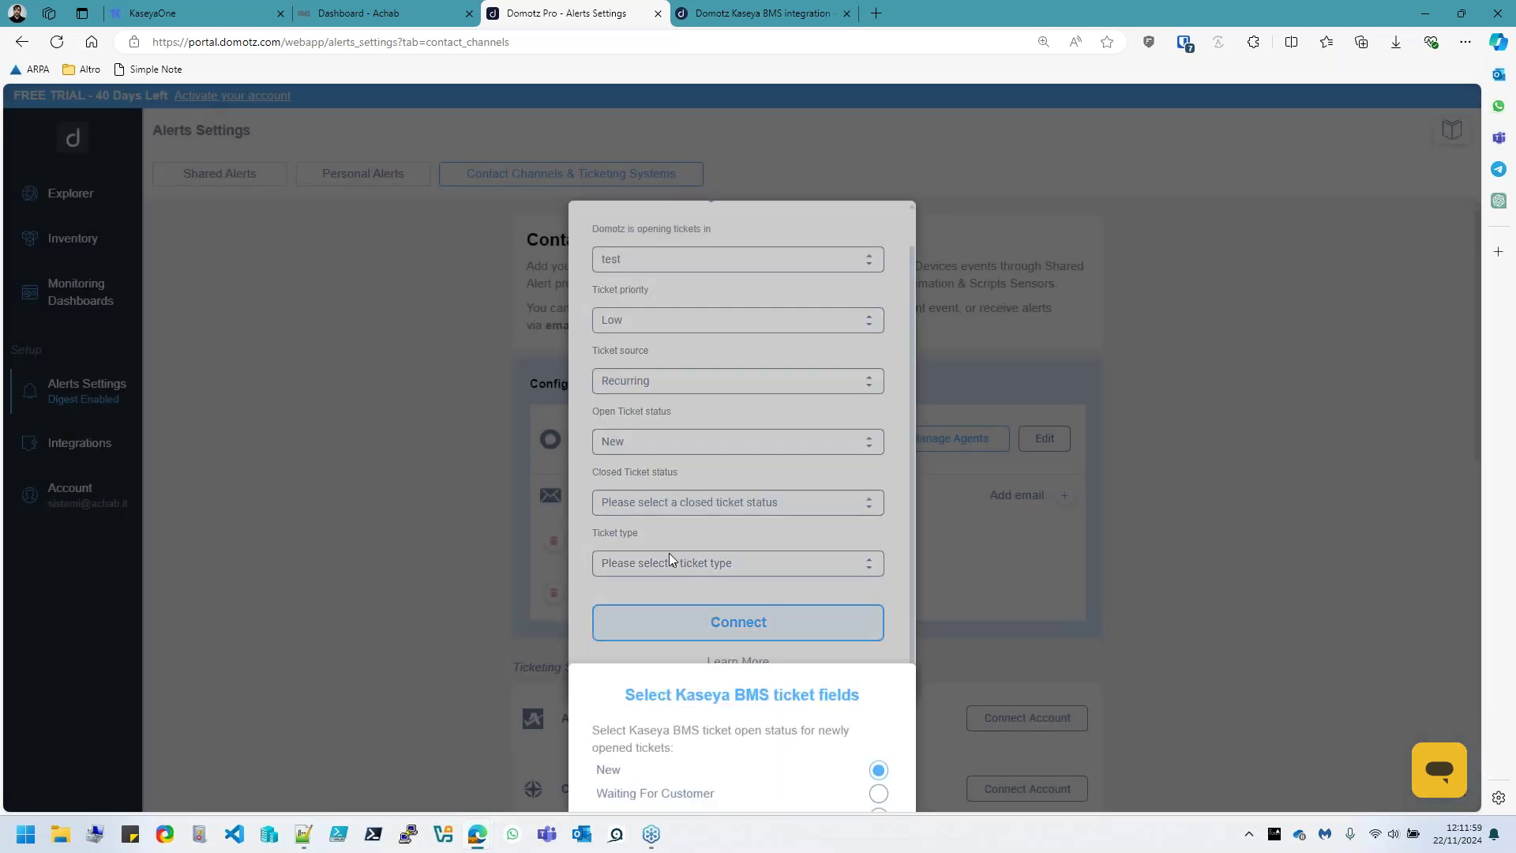
{"action": "left_click", "coordinate": [794, 514]}
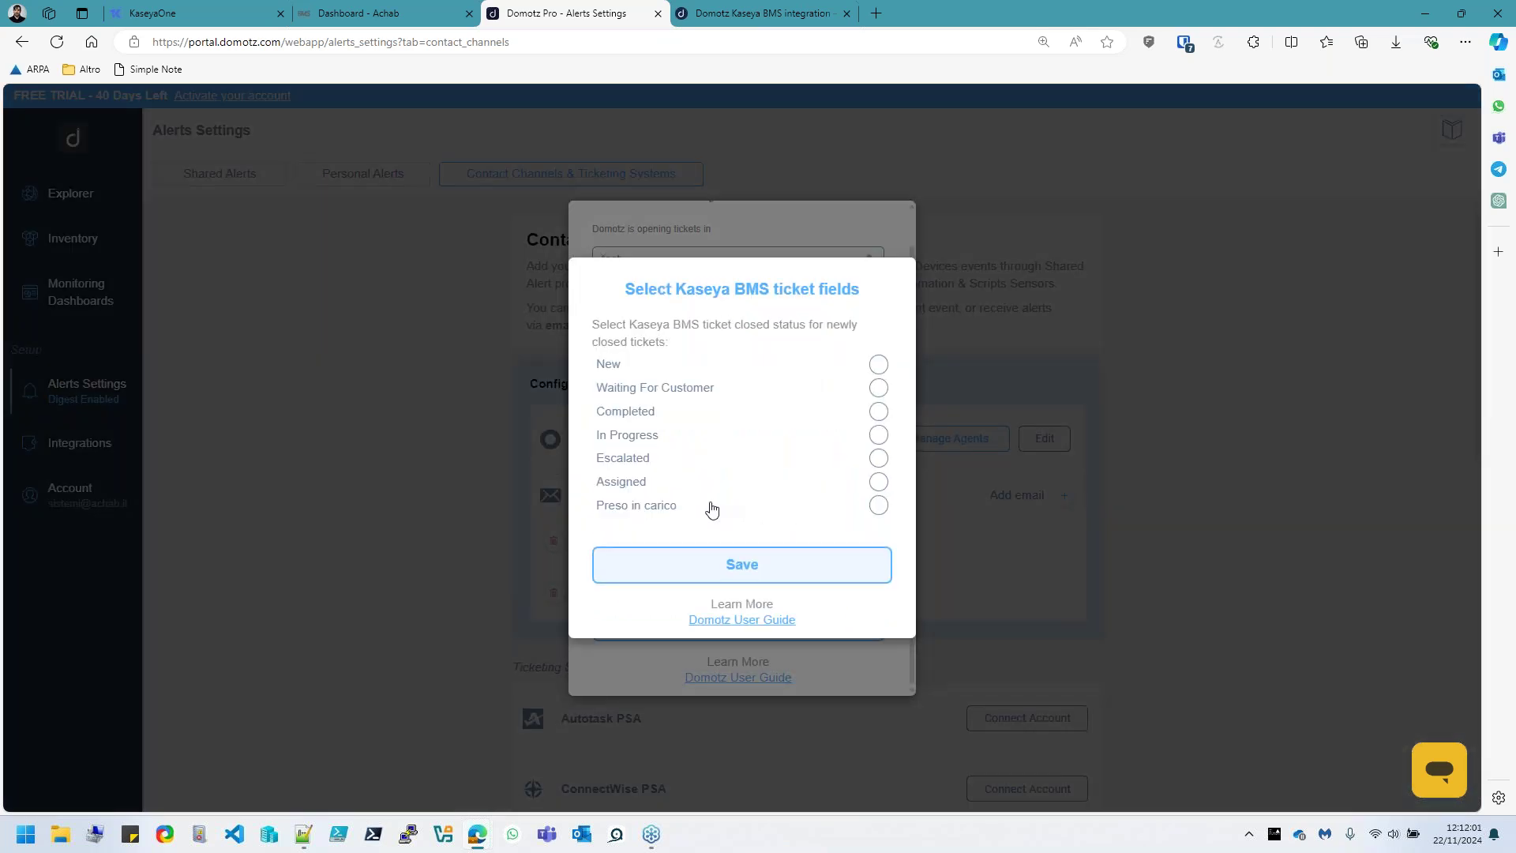
{"action": "left_click", "coordinate": [879, 412]}
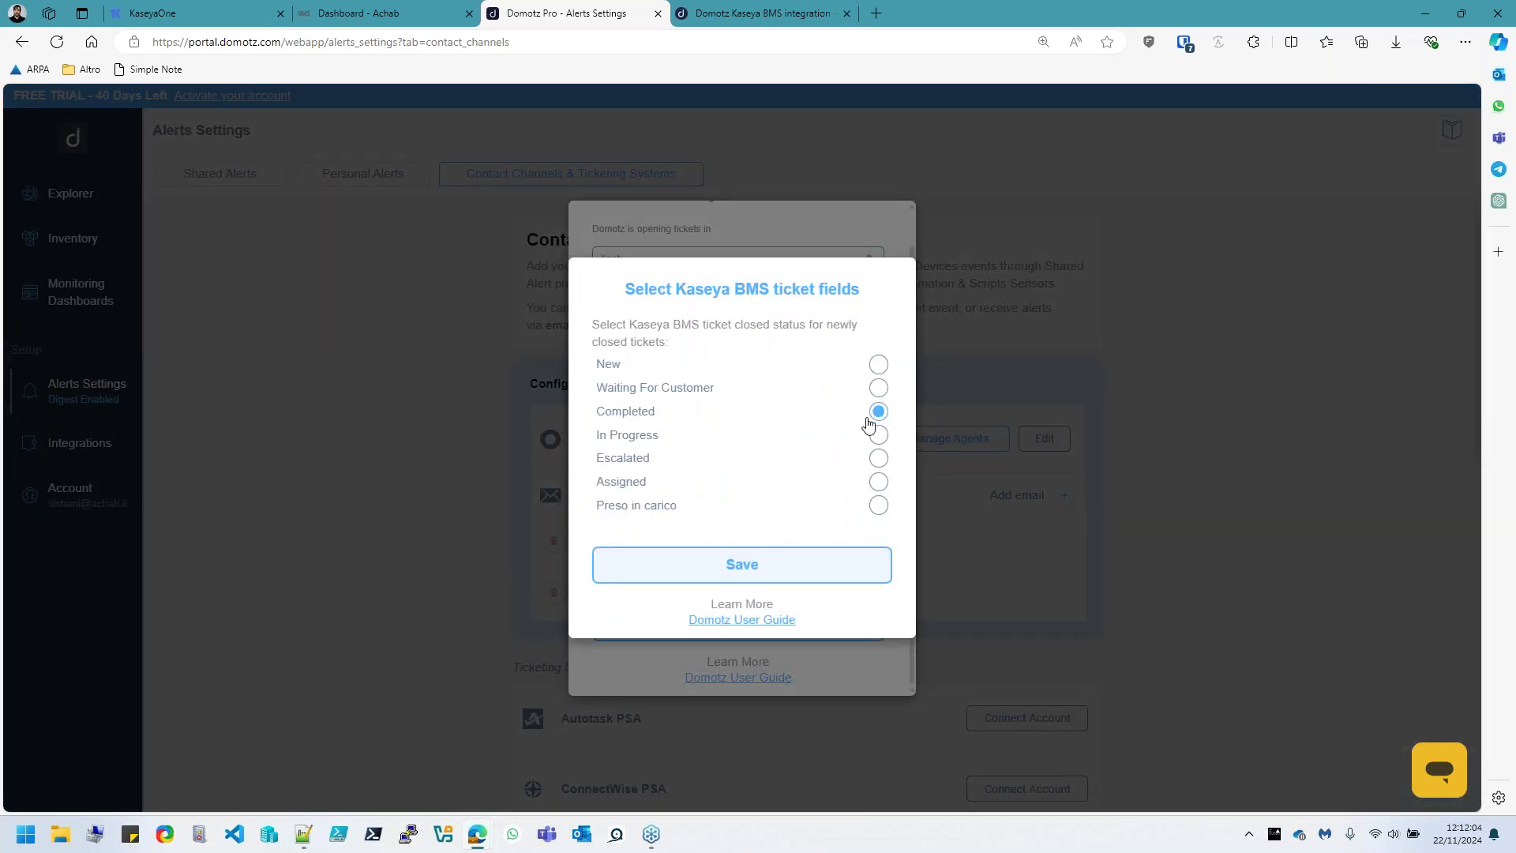
{"action": "left_click", "coordinate": [779, 571]}
{"action": "left_click", "coordinate": [676, 563]}
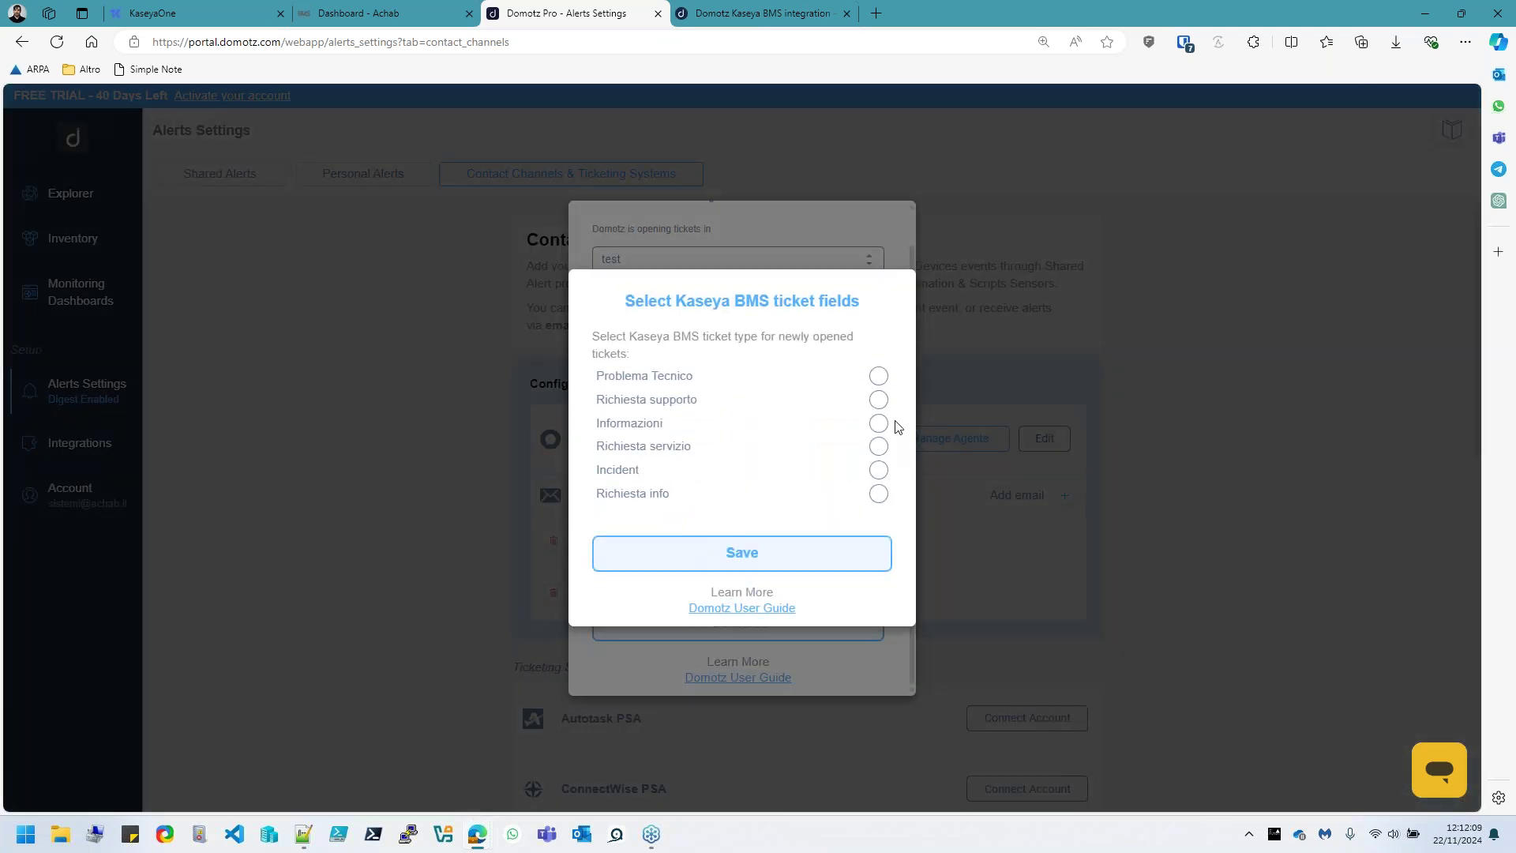
{"action": "left_click", "coordinate": [878, 470]}
{"action": "left_click", "coordinate": [772, 572]}
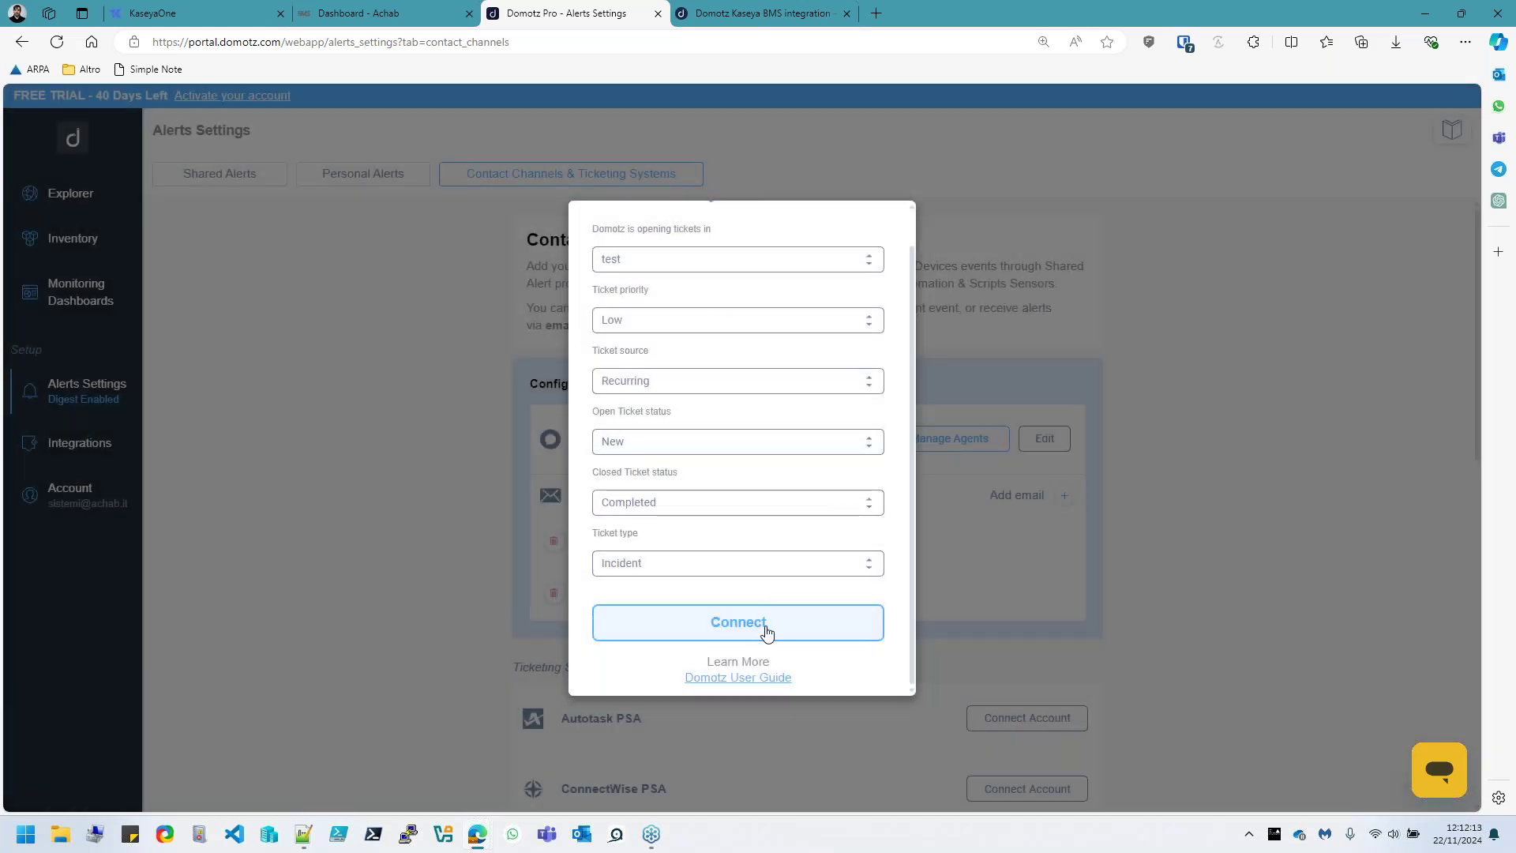
{"action": "scroll", "coordinate": [805, 513], "scroll_direction": "up", "scroll_amount": 1}
{"action": "scroll", "coordinate": [805, 490], "scroll_direction": "down", "scroll_amount": 1}
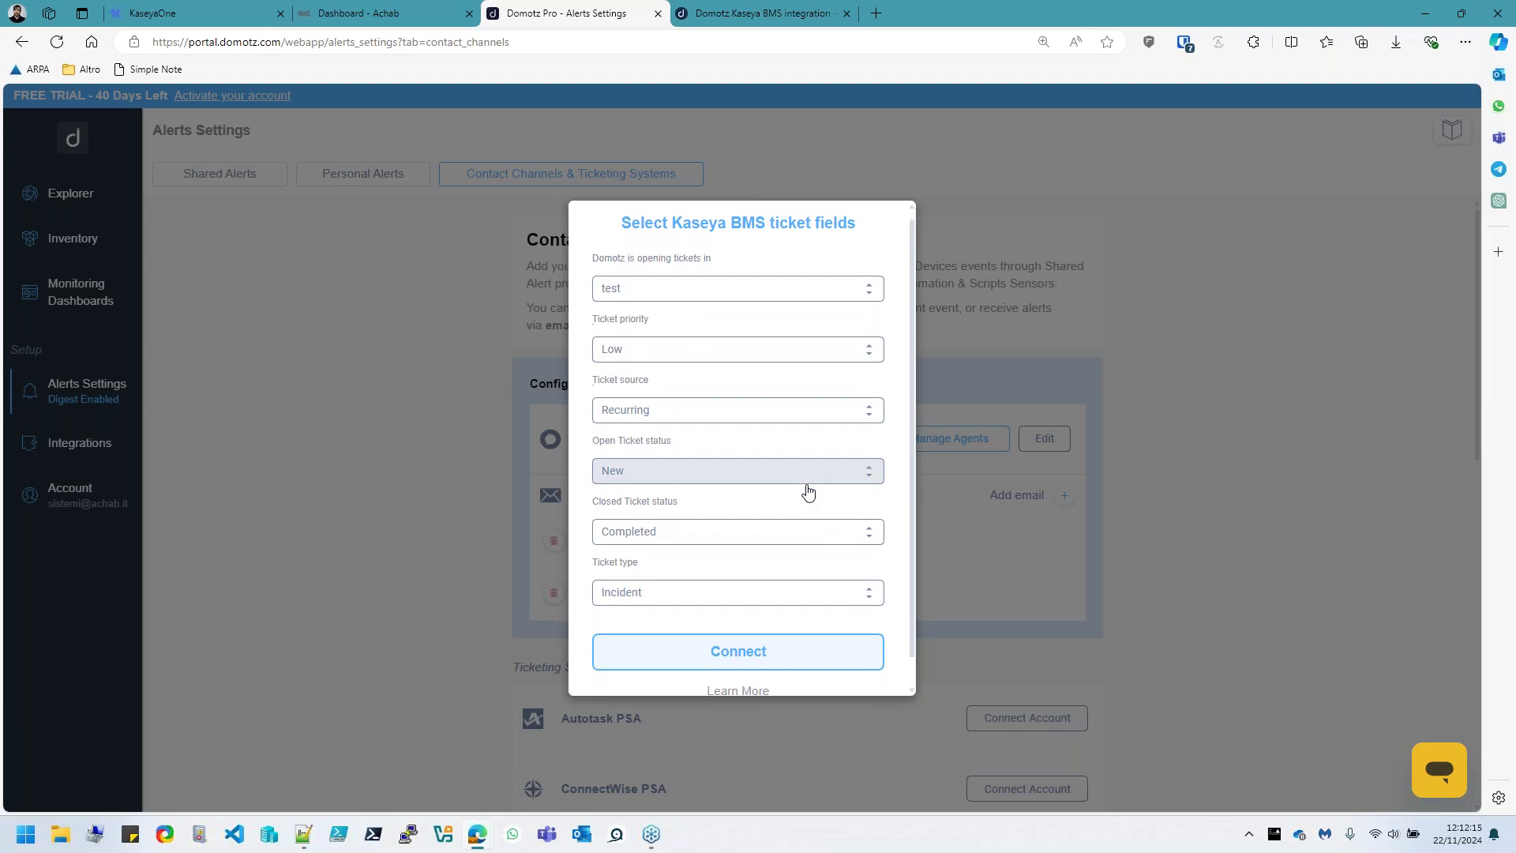
Connect the Kaseya BMS integration and confirm it is listed under Configured Channels
{"action": "left_click", "coordinate": [760, 633]}
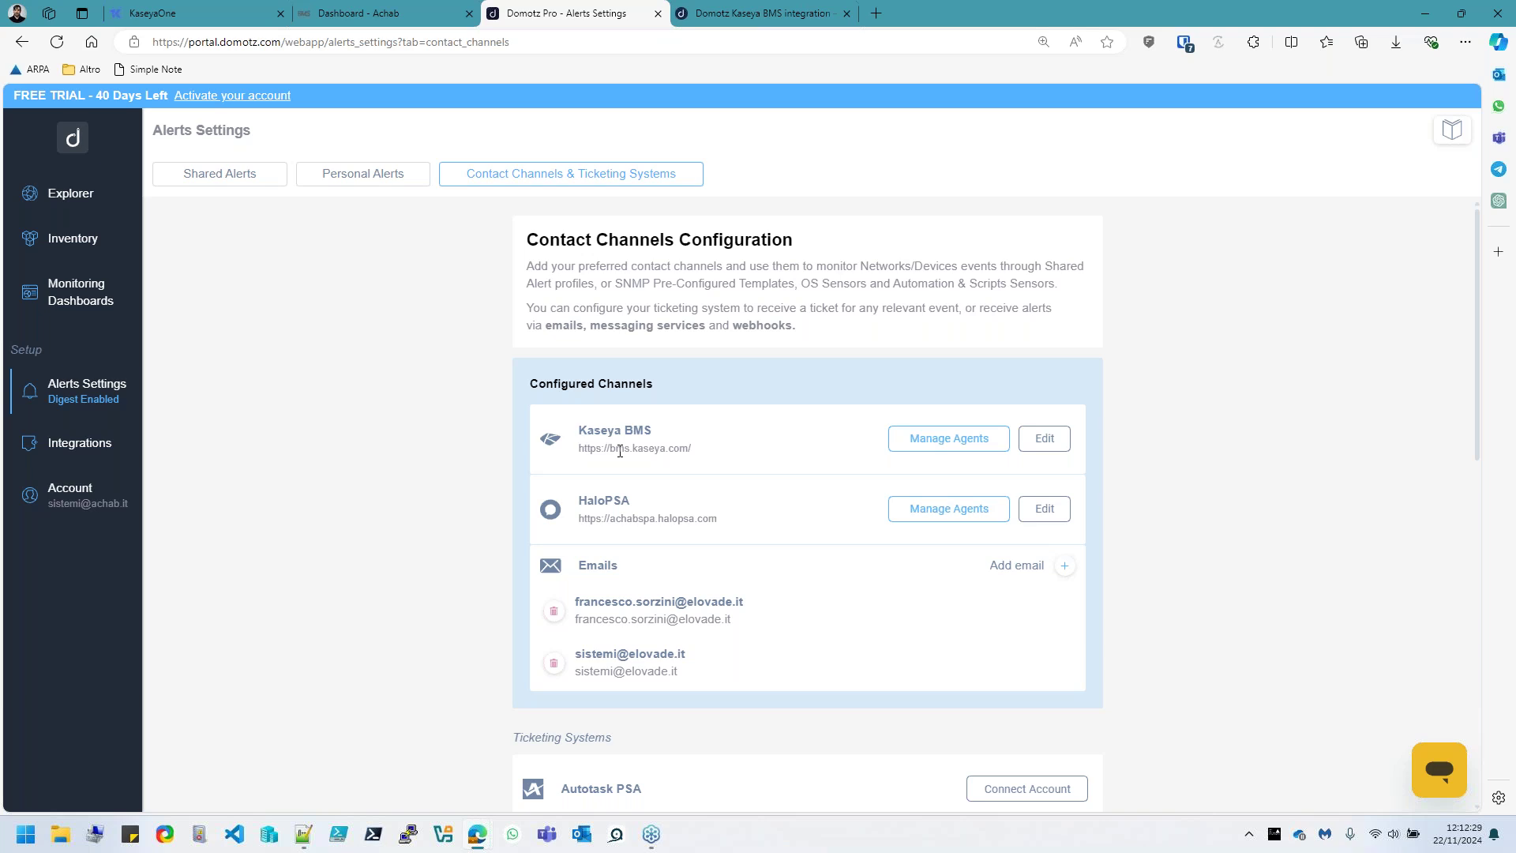
{"action": "scroll", "coordinate": [621, 563], "scroll_direction": "down", "scroll_amount": 2}
{"action": "scroll", "coordinate": [620, 569], "scroll_direction": "up", "scroll_amount": 2}
{"action": "left_click", "coordinate": [83, 398]}
Switch to the Shared Alerts tab and begin a new shared alert configuration
{"action": "left_click", "coordinate": [193, 176]}
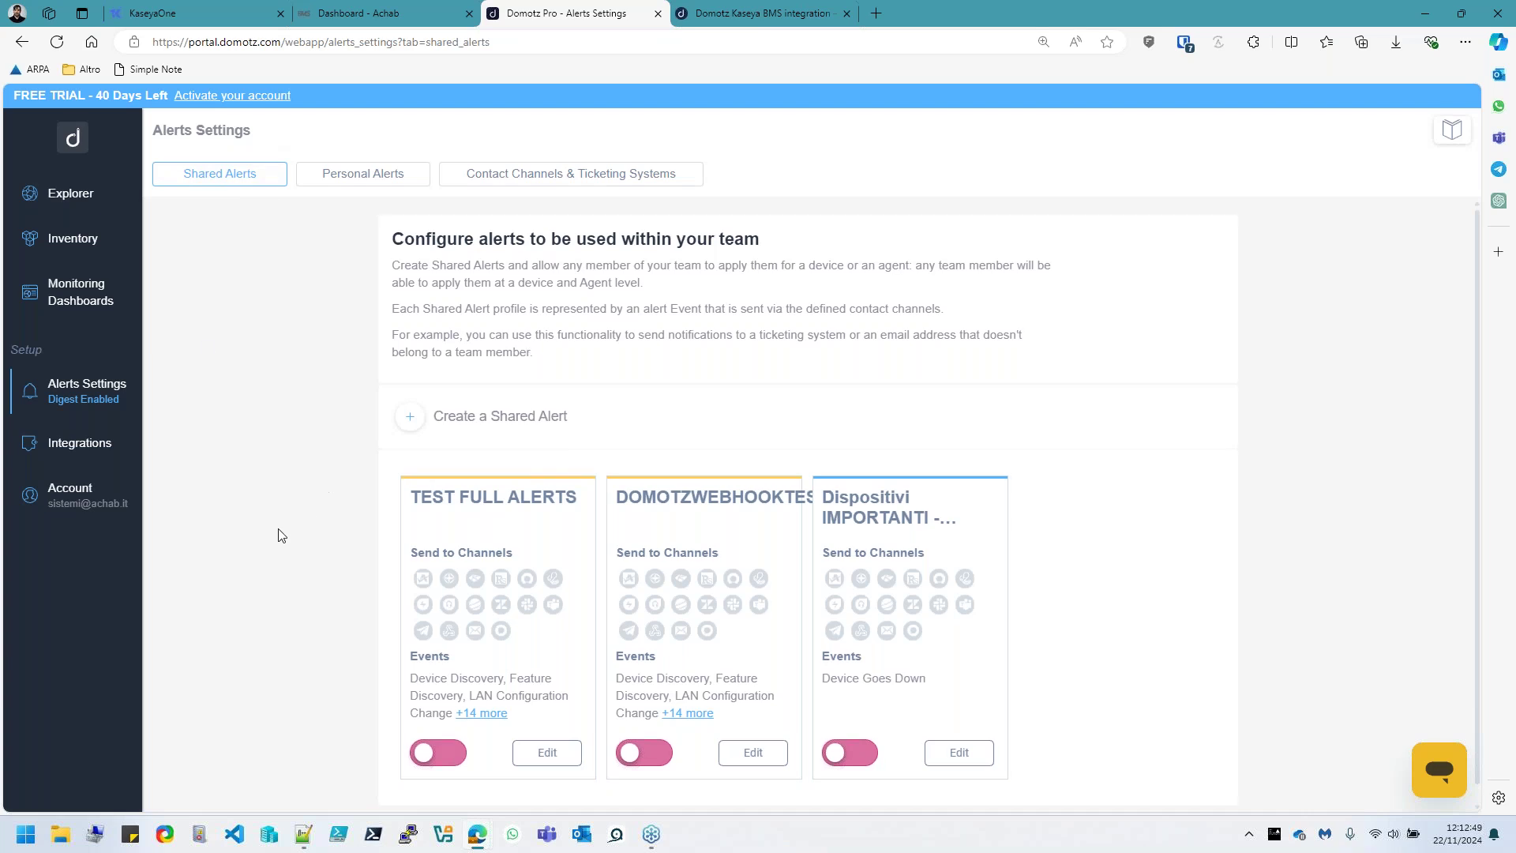
{"action": "scroll", "coordinate": [575, 588], "scroll_direction": "down", "scroll_amount": 1}
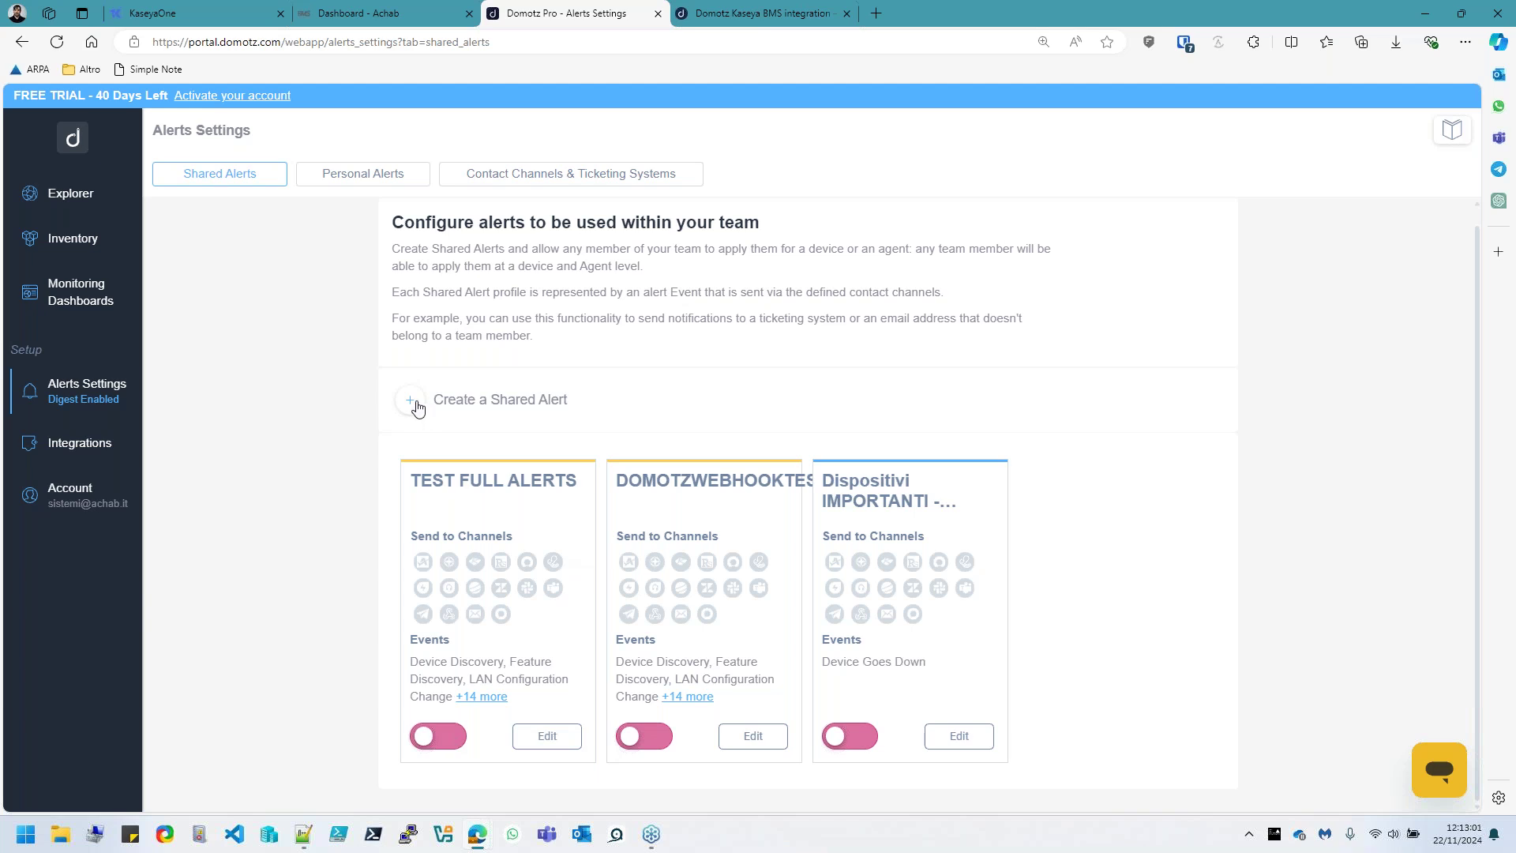
{"action": "left_click", "coordinate": [411, 400]}
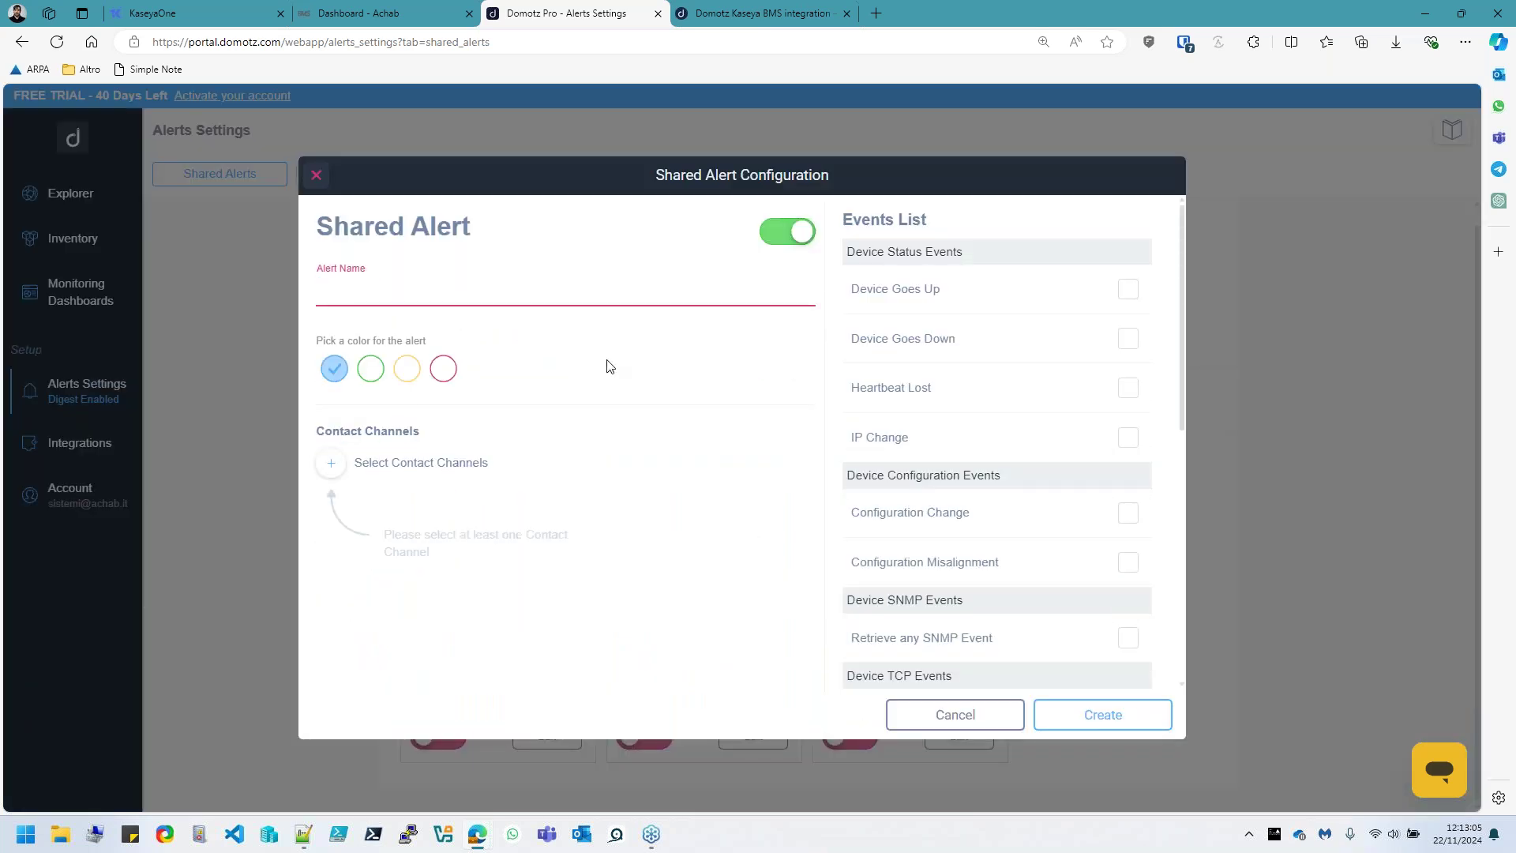
Name the alert 'Dispositivi importanti - Taget Kaseya BMS', colour it pink, and enable the device up, down, heartbeat and IP-change events
{"action": "type", "text": "Disposi"}
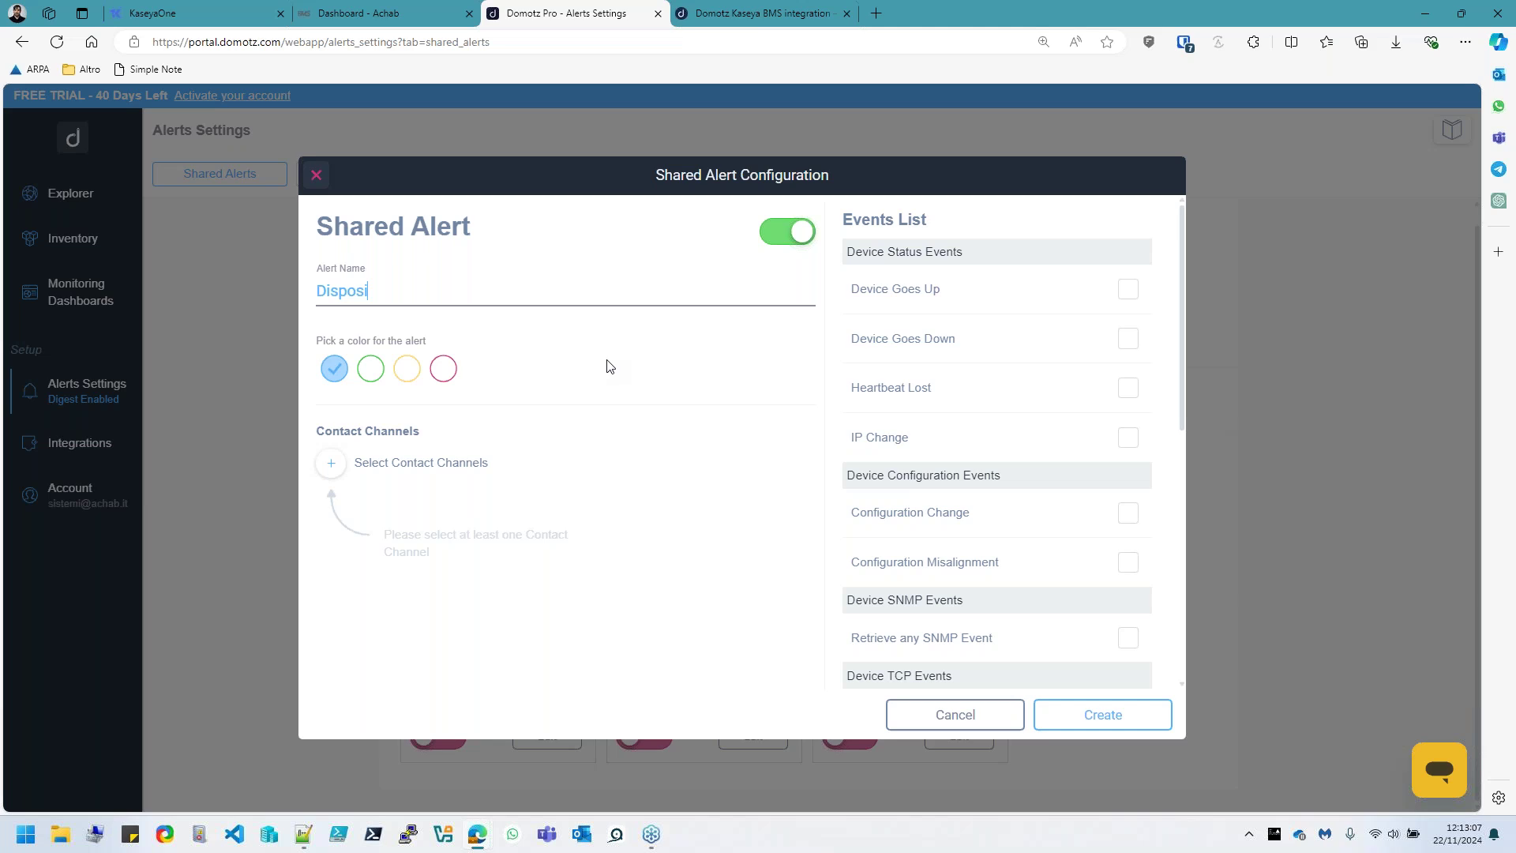
{"action": "type", "text": "tivi importante "}
{"action": "type", "text": "- Taget "}
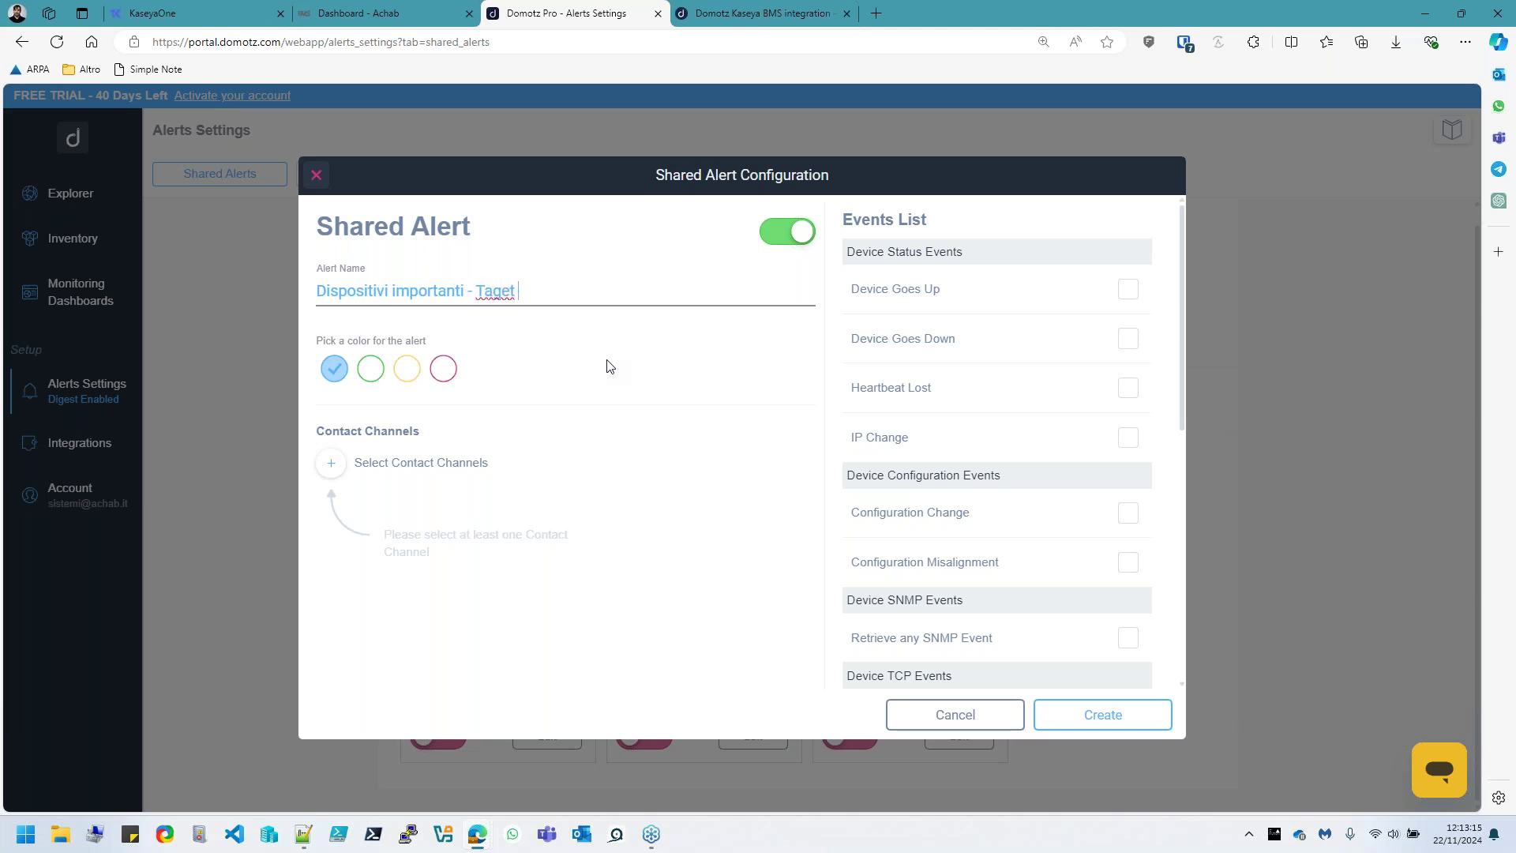
{"action": "type", "text": "Kaseya BMS"}
{"action": "left_click", "coordinate": [443, 368]}
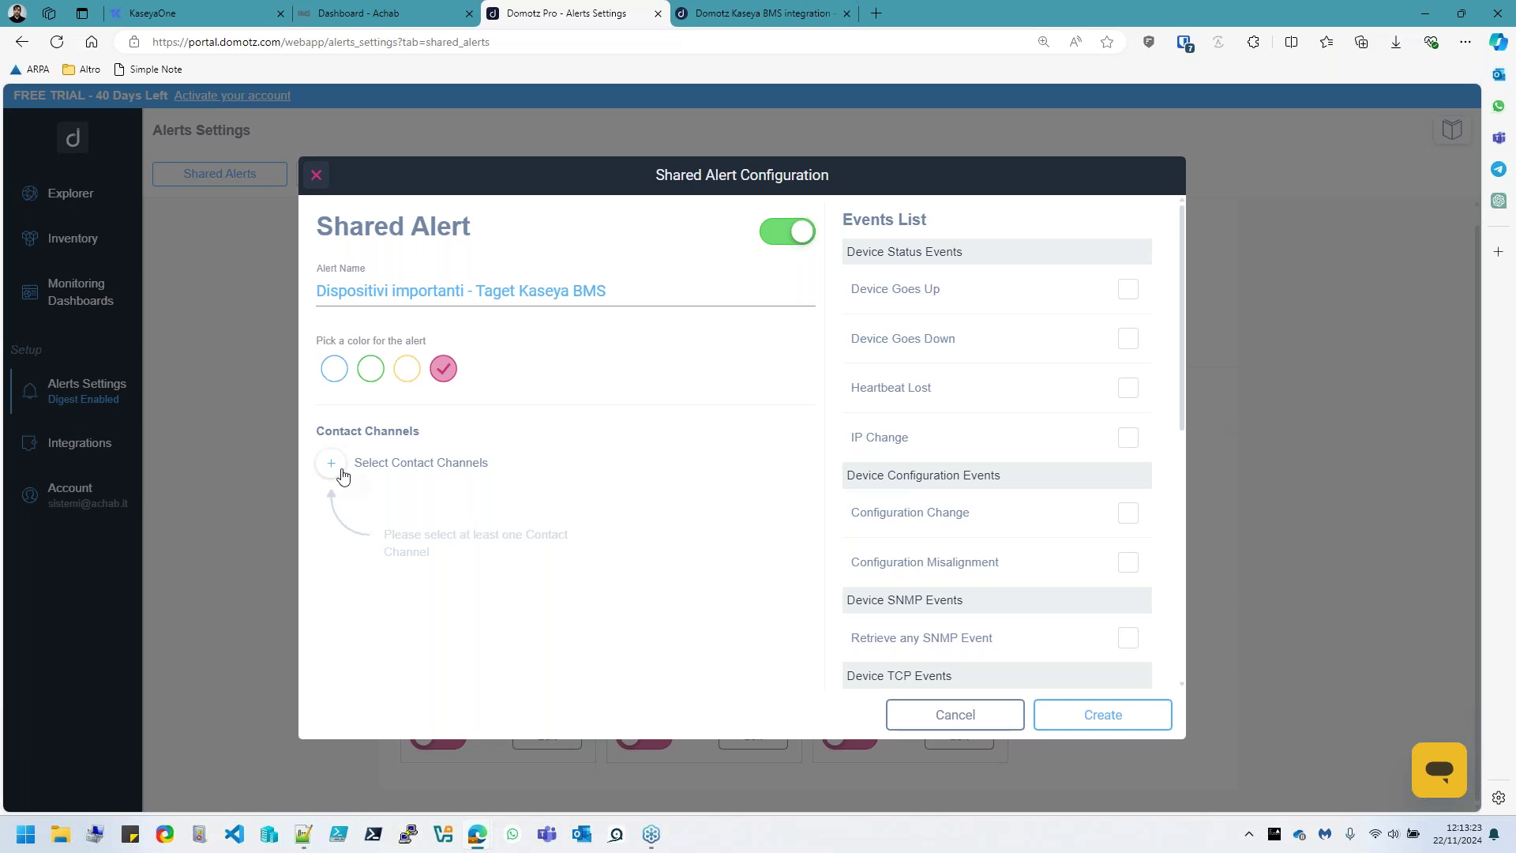
{"action": "left_click", "coordinate": [1128, 289]}
{"action": "left_click", "coordinate": [1128, 339]}
{"action": "left_click", "coordinate": [1128, 388]}
{"action": "left_click", "coordinate": [1128, 438]}
Enable the remaining events, from configuration changes and SNMP/TCP/RTD through connection, discovery and port alerts
{"action": "scroll", "coordinate": [1128, 486], "scroll_direction": "down", "scroll_amount": 1}
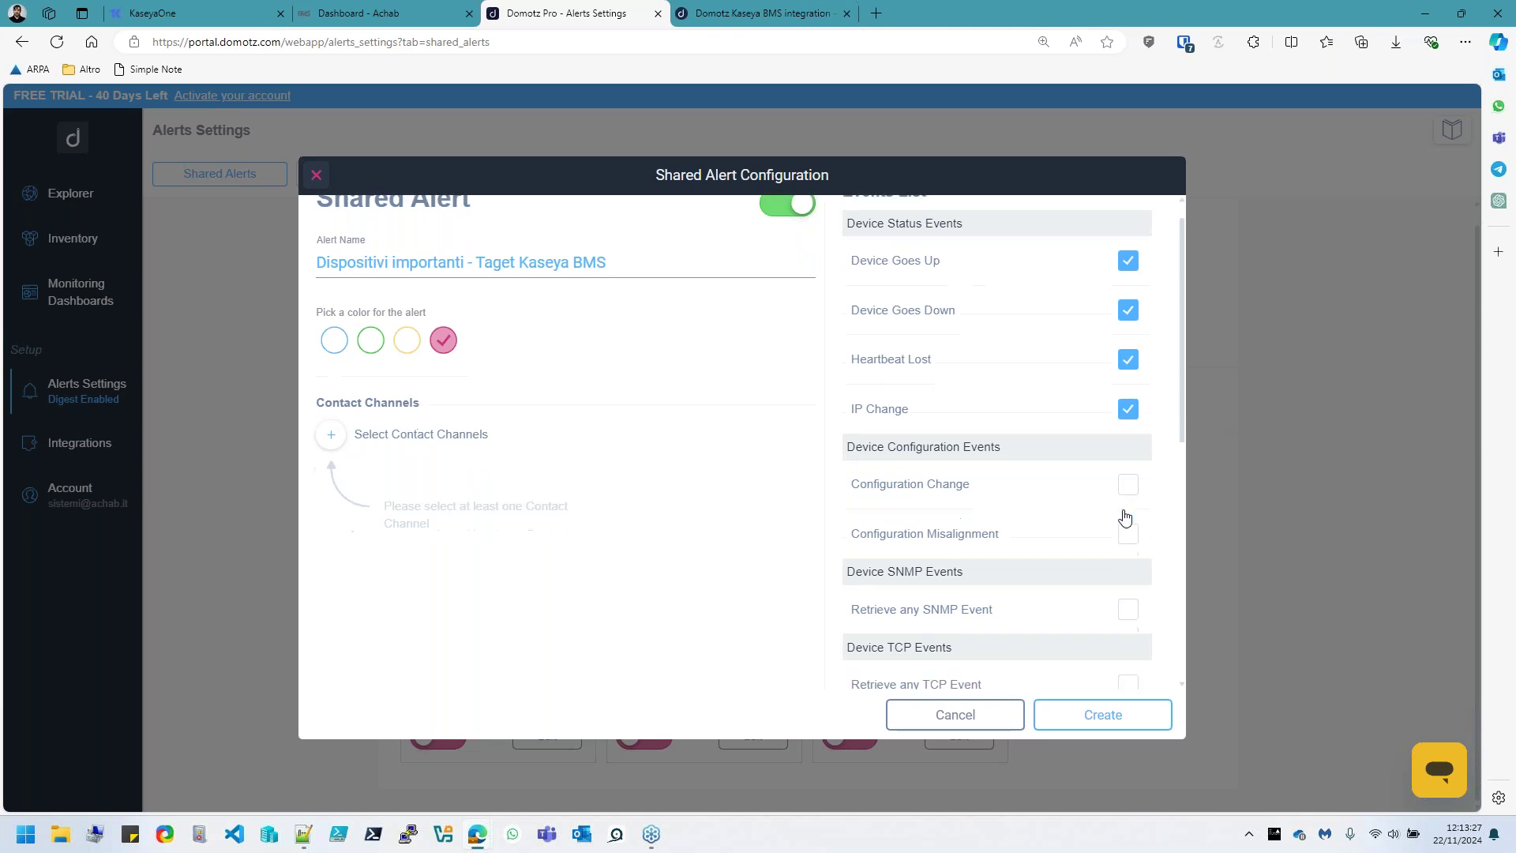
{"action": "left_click", "coordinate": [1128, 434]}
{"action": "left_click", "coordinate": [1128, 483]}
{"action": "left_click", "coordinate": [1128, 559]}
{"action": "left_click", "coordinate": [1128, 634]}
{"action": "scroll", "coordinate": [1108, 593], "scroll_direction": "down", "scroll_amount": 3}
{"action": "left_click", "coordinate": [1128, 472]}
{"action": "left_click", "coordinate": [1128, 548]}
{"action": "left_click", "coordinate": [1128, 597]}
{"action": "left_click", "coordinate": [1128, 647]}
{"action": "scroll", "coordinate": [1132, 649], "scroll_direction": "down", "scroll_amount": 3}
{"action": "left_click", "coordinate": [1128, 467]}
{"action": "left_click", "coordinate": [1128, 516]}
{"action": "left_click", "coordinate": [1128, 566]}
{"action": "left_click", "coordinate": [1128, 614]}
{"action": "left_click", "coordinate": [1128, 663]}
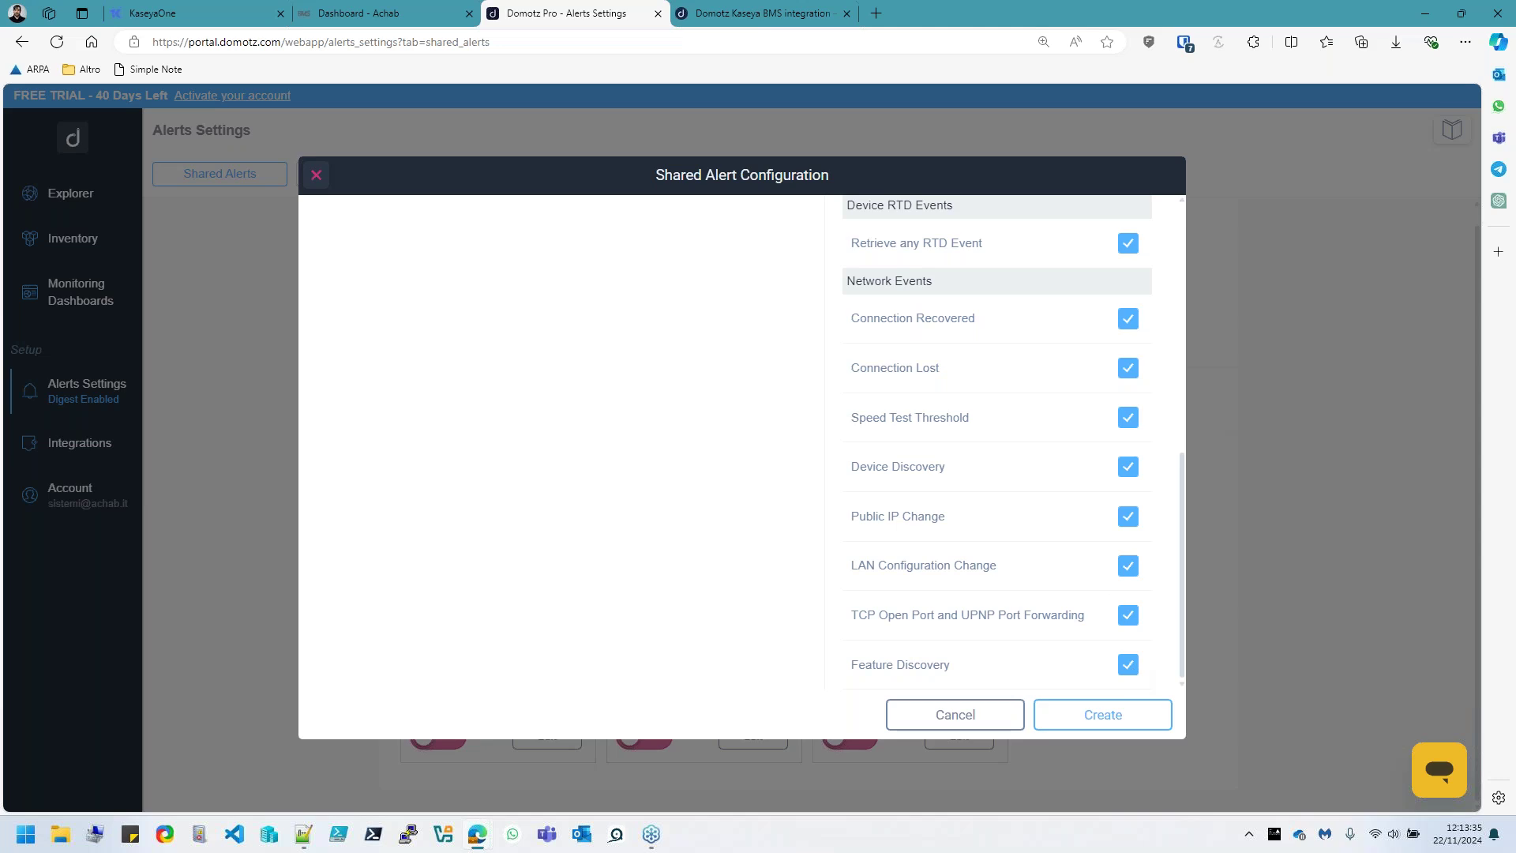
{"action": "scroll", "coordinate": [1110, 592], "scroll_direction": "up", "scroll_amount": 10}
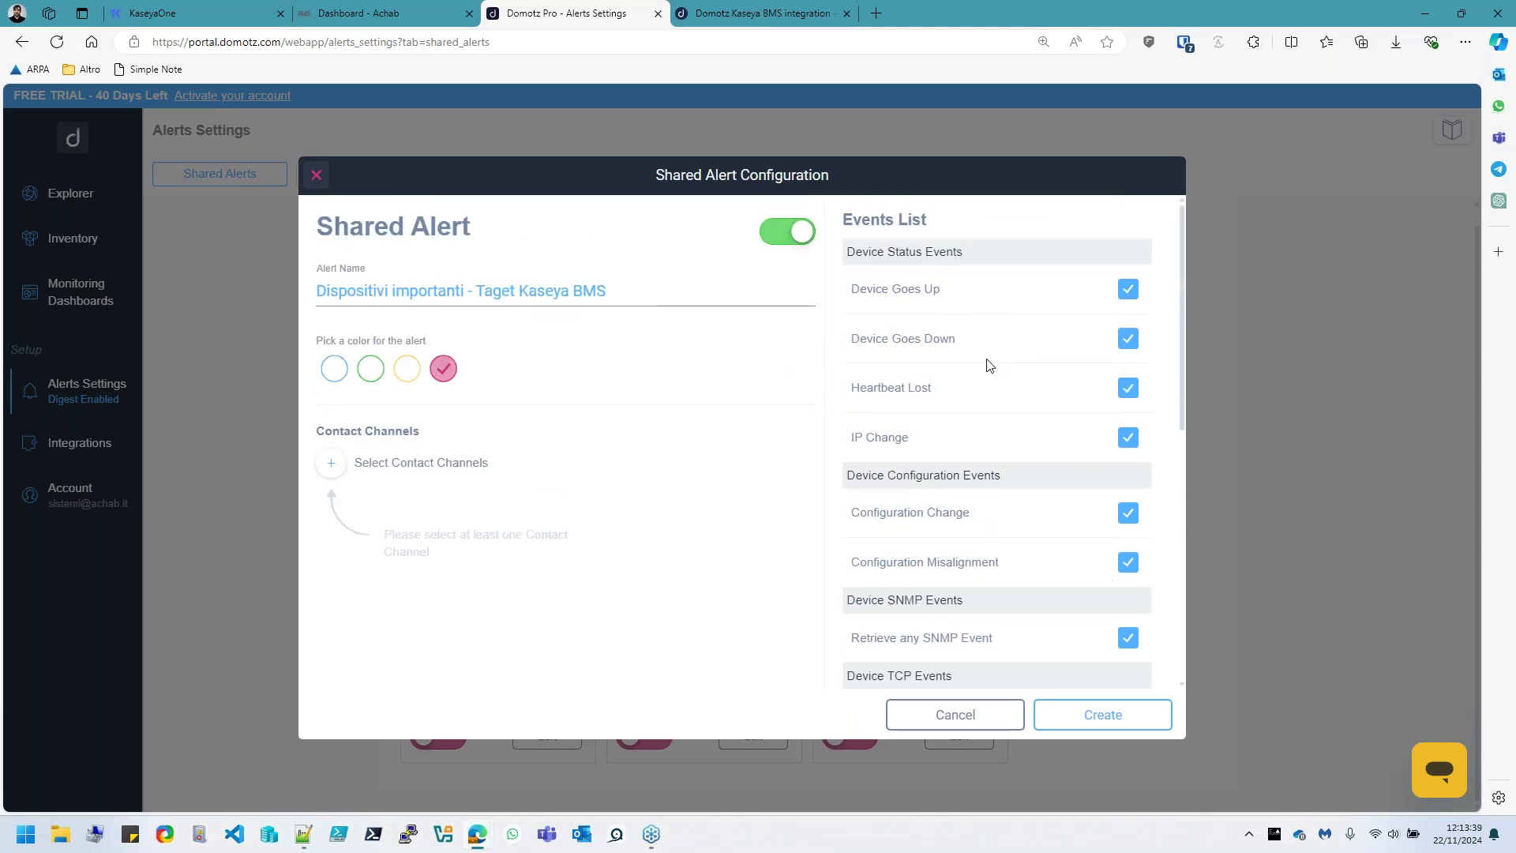
Add an e-mail contact and the Kaseya BMS channel as send-to channels
{"action": "left_click", "coordinate": [330, 467]}
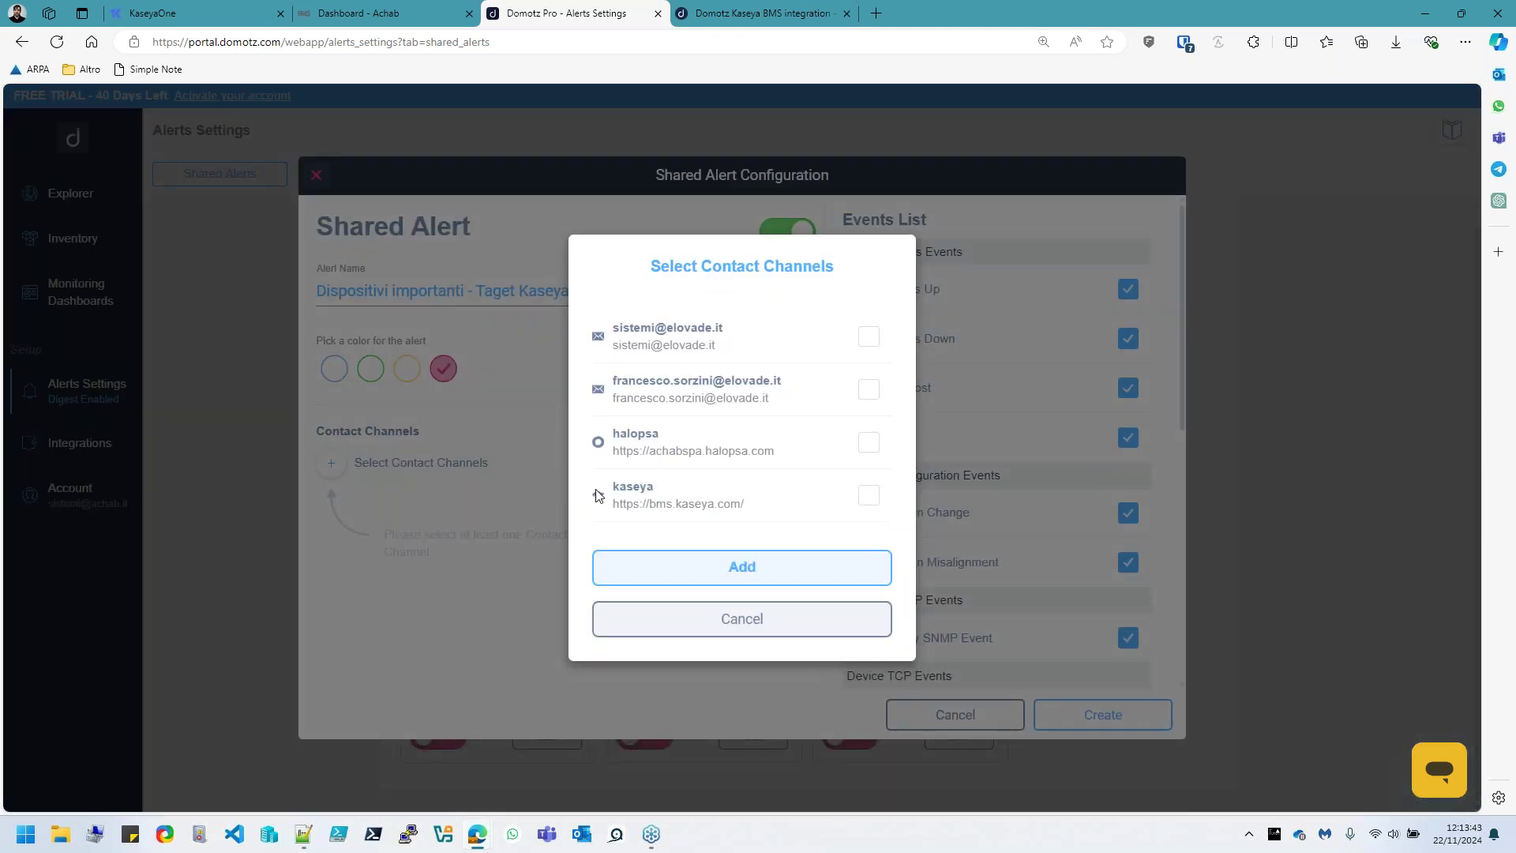
{"action": "left_click_drag", "start_coordinate": [764, 507], "coordinate": [620, 489]}
{"action": "left_click", "coordinate": [711, 497]}
{"action": "left_click", "coordinate": [868, 390]}
{"action": "left_click", "coordinate": [869, 498]}
{"action": "left_click", "coordinate": [773, 568]}
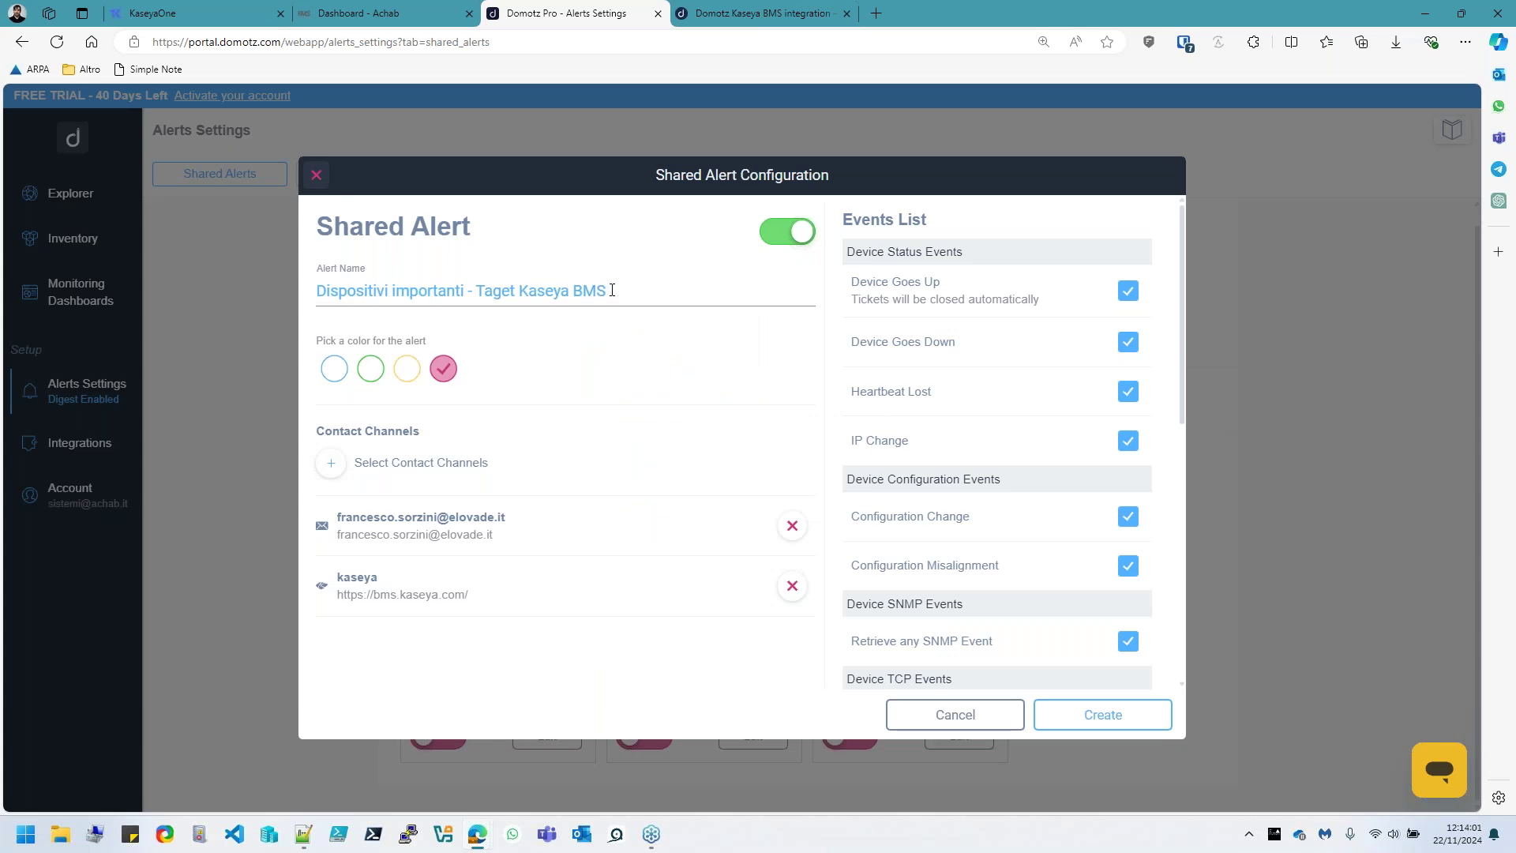
Correct 'Taget' to 'Target', remove the e-mail channel, and create the shared alert
{"action": "left_click", "coordinate": [498, 292]}
{"action": "type", "text": "r"}
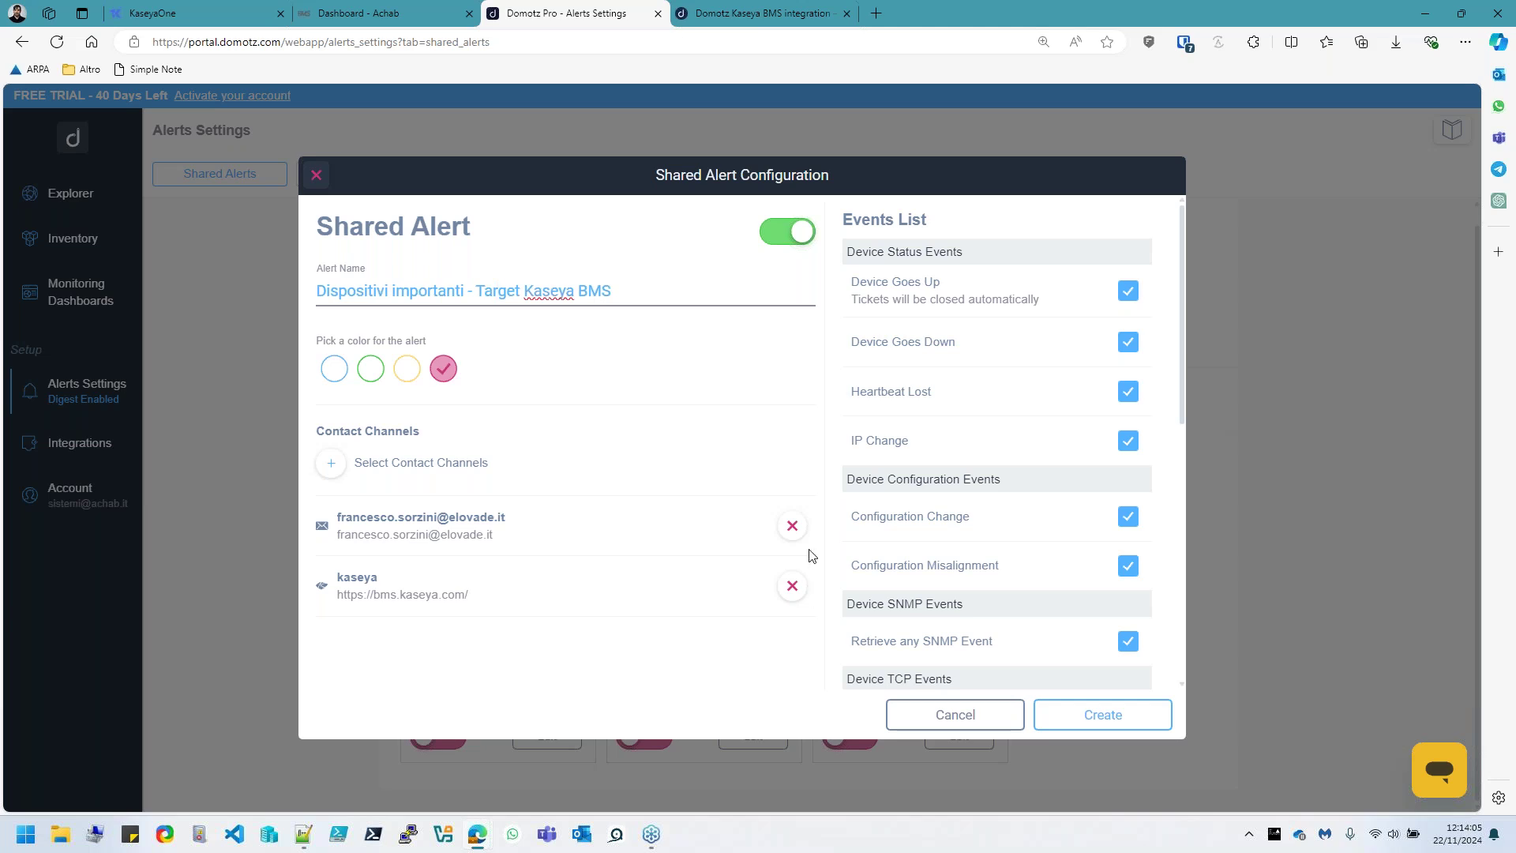
{"action": "left_click", "coordinate": [793, 529]}
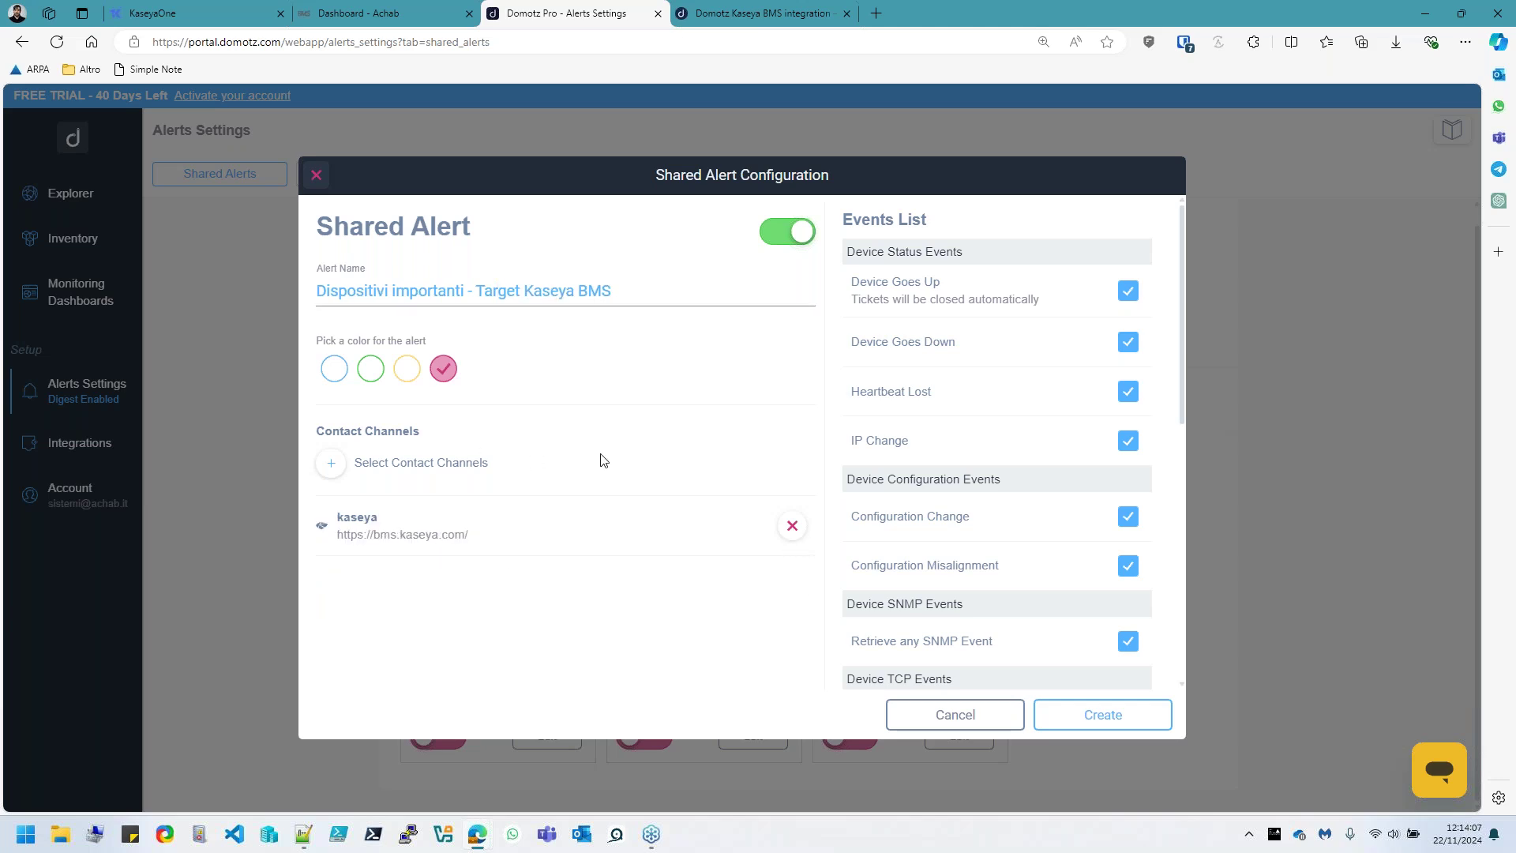
{"action": "left_click", "coordinate": [1108, 725]}
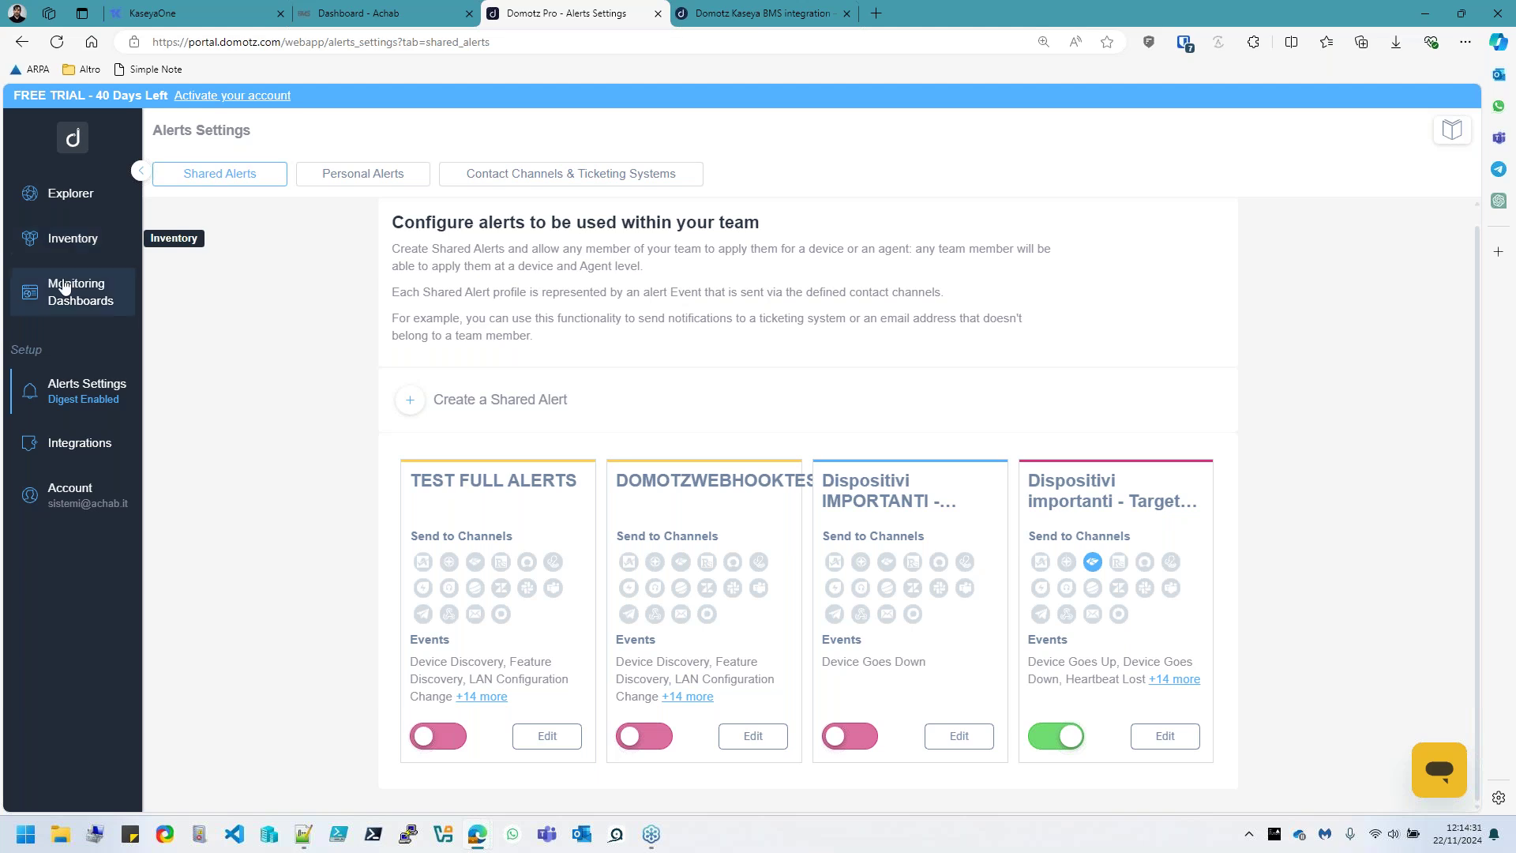
Filter Elovade Italia - Sede legale's devices to Important and select all 12
{"action": "left_click", "coordinate": [71, 206]}
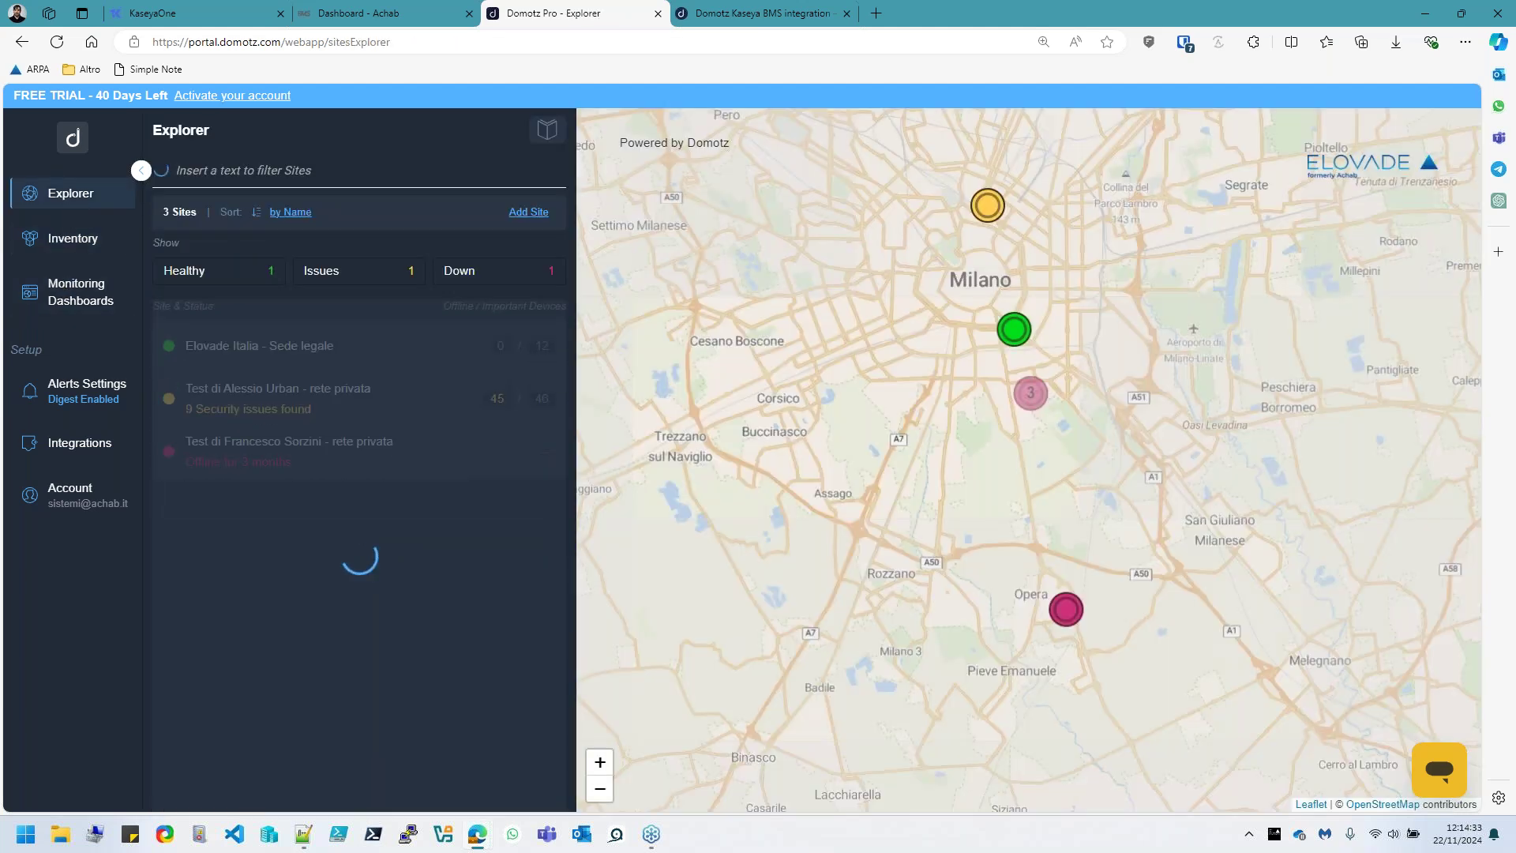
{"action": "left_click", "coordinate": [334, 357]}
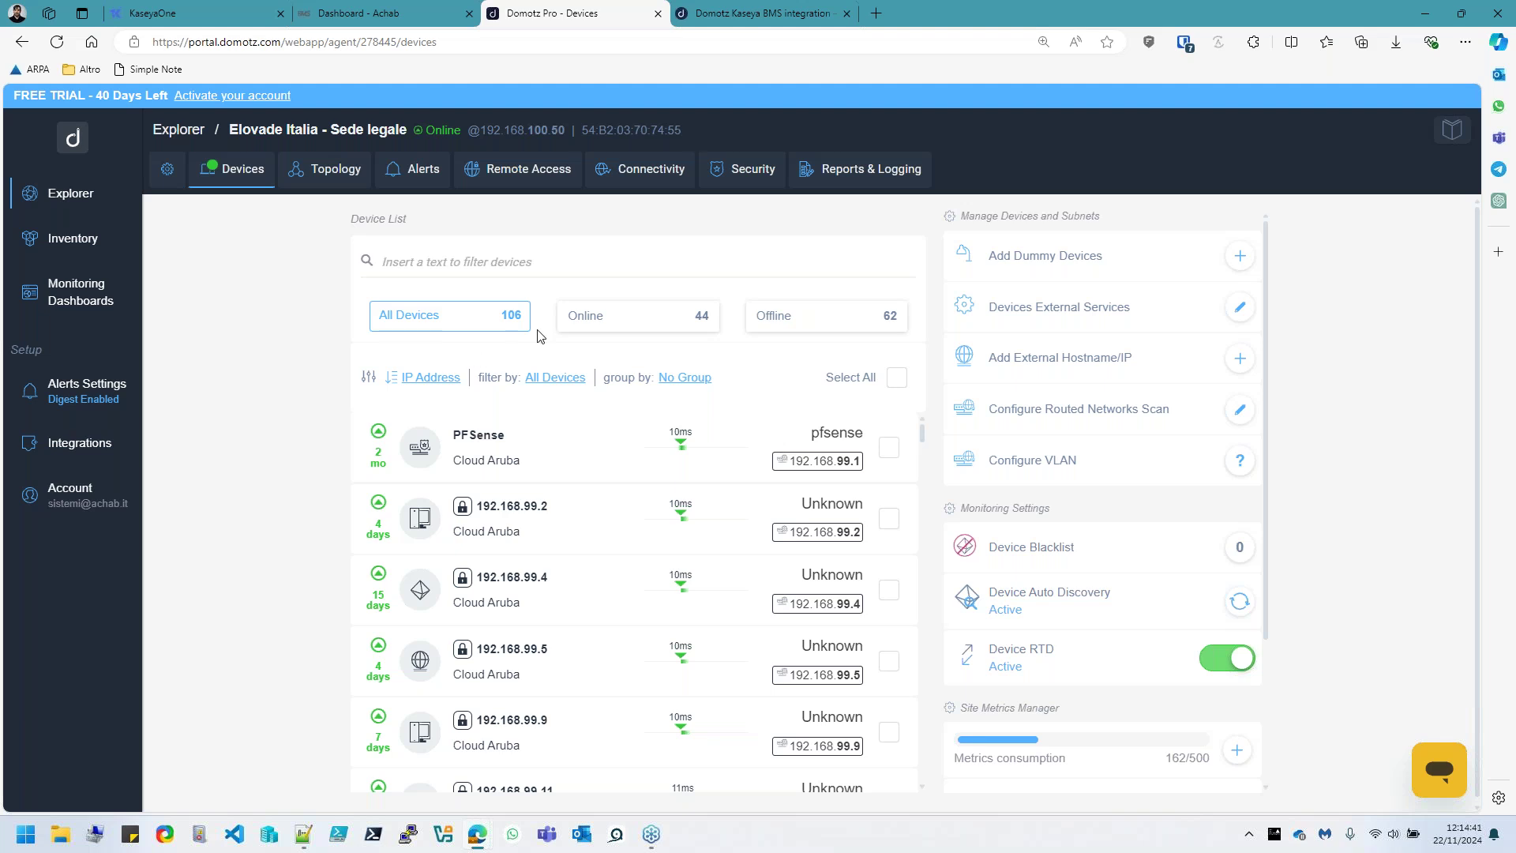
{"action": "left_click", "coordinate": [509, 327]}
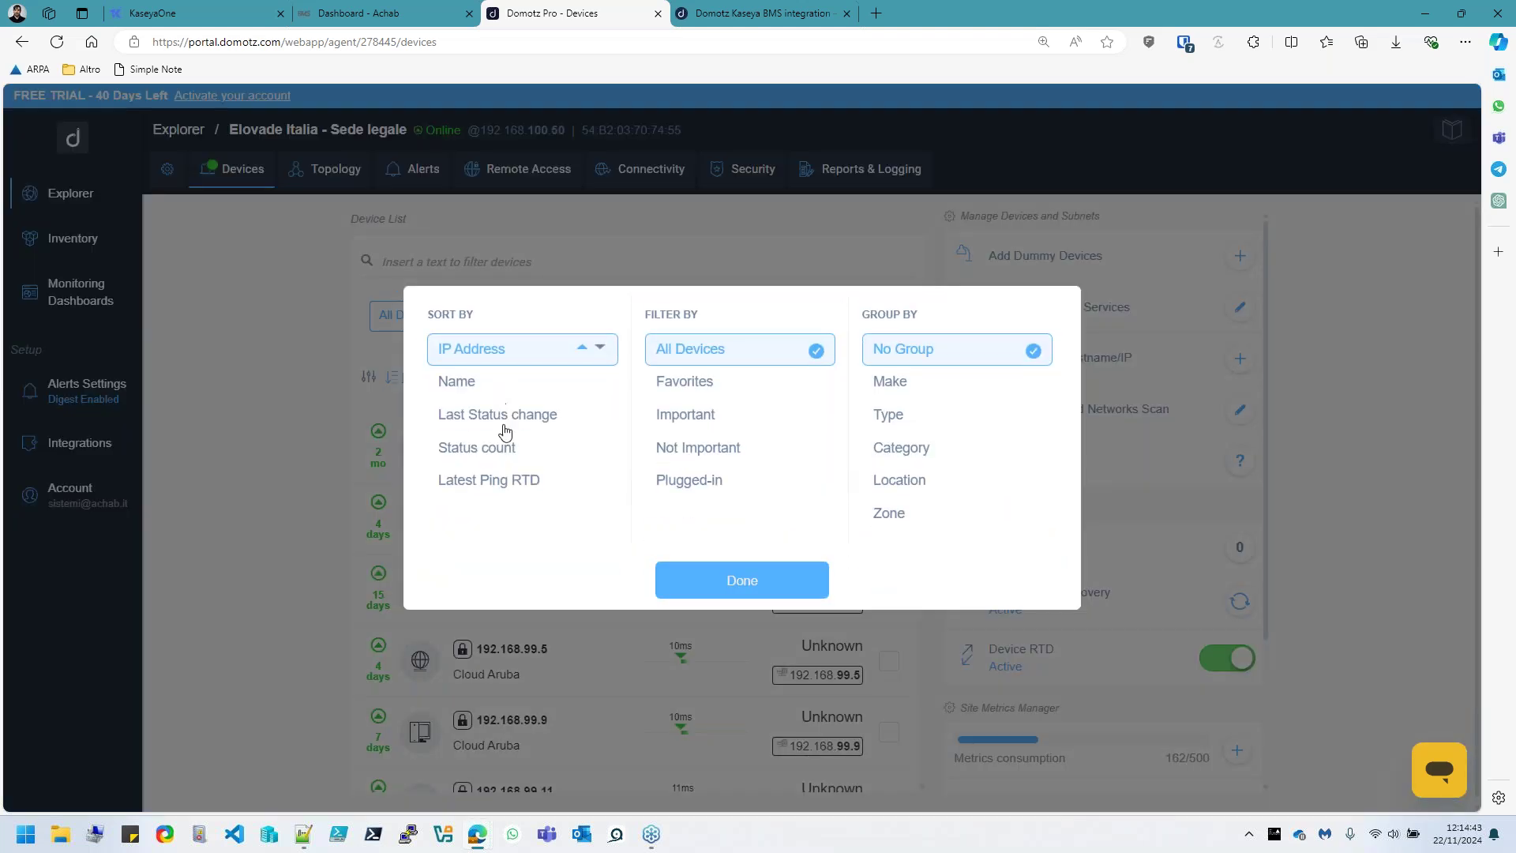
{"action": "left_click", "coordinate": [690, 418]}
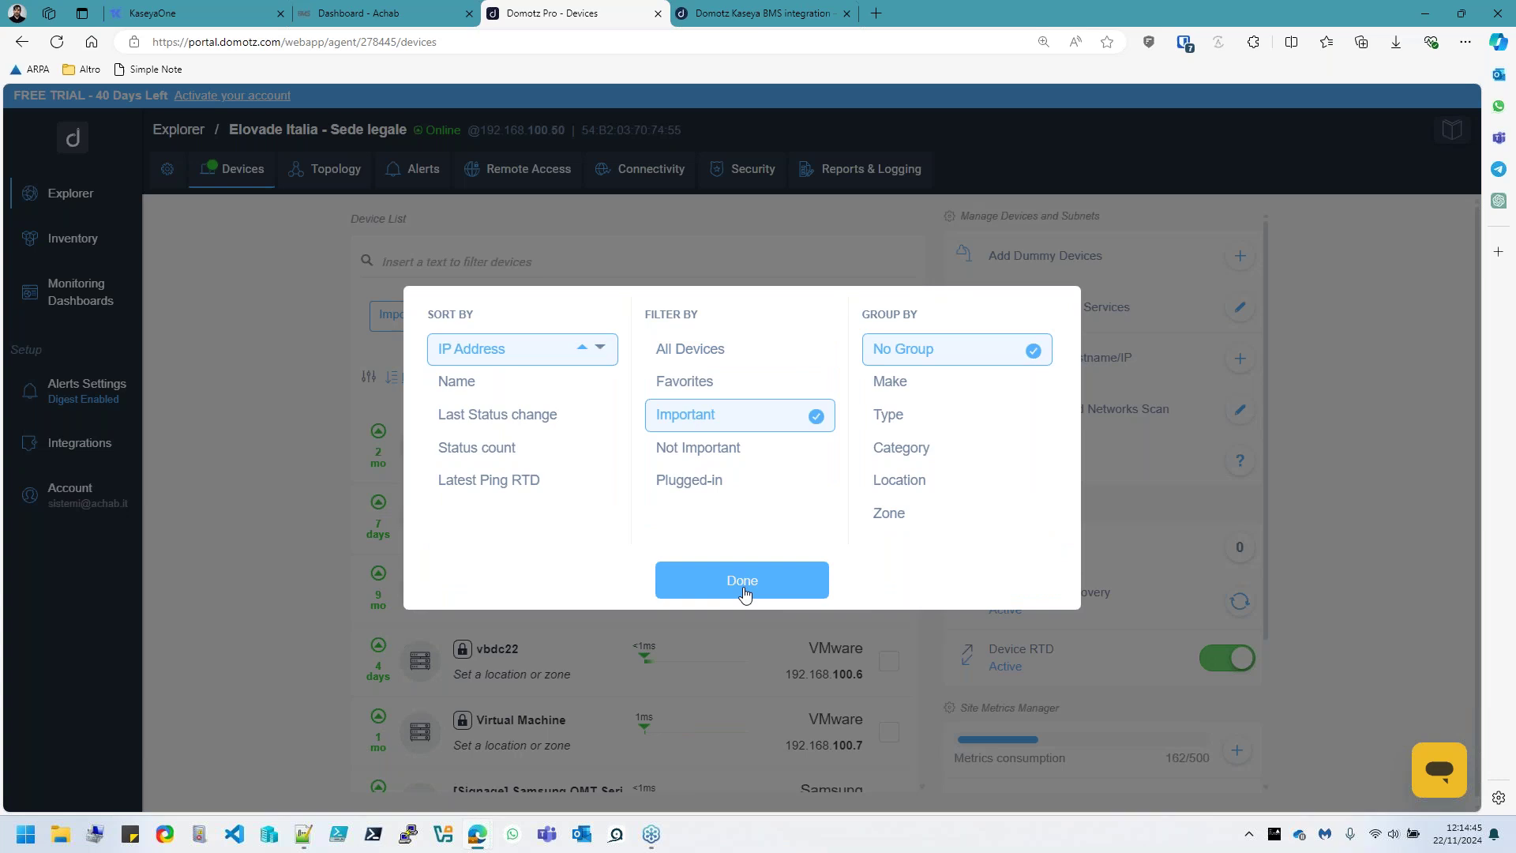
{"action": "left_click", "coordinate": [744, 593]}
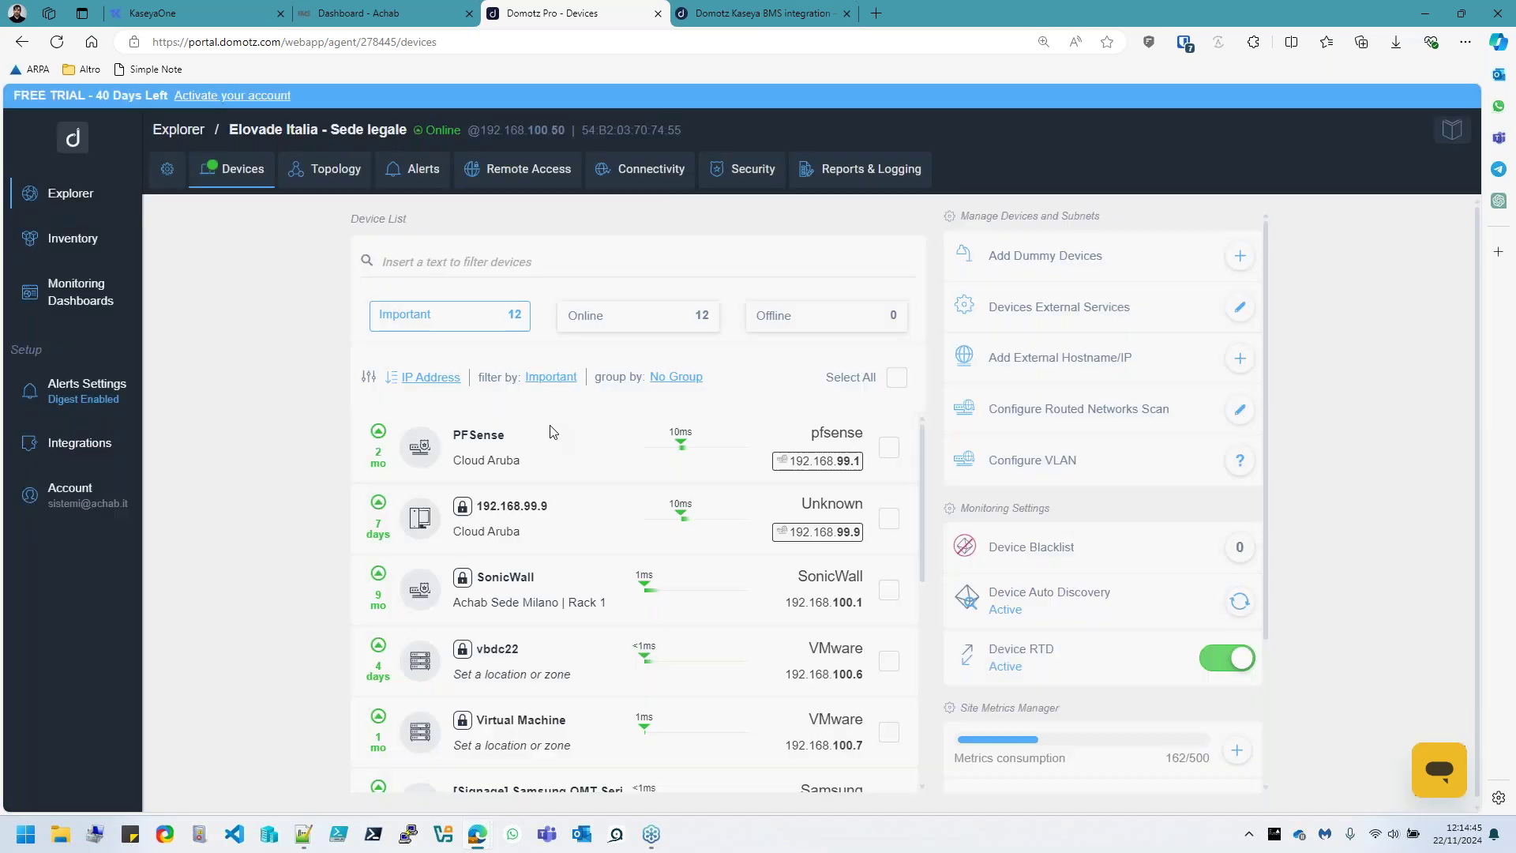
{"action": "left_click", "coordinate": [897, 377]}
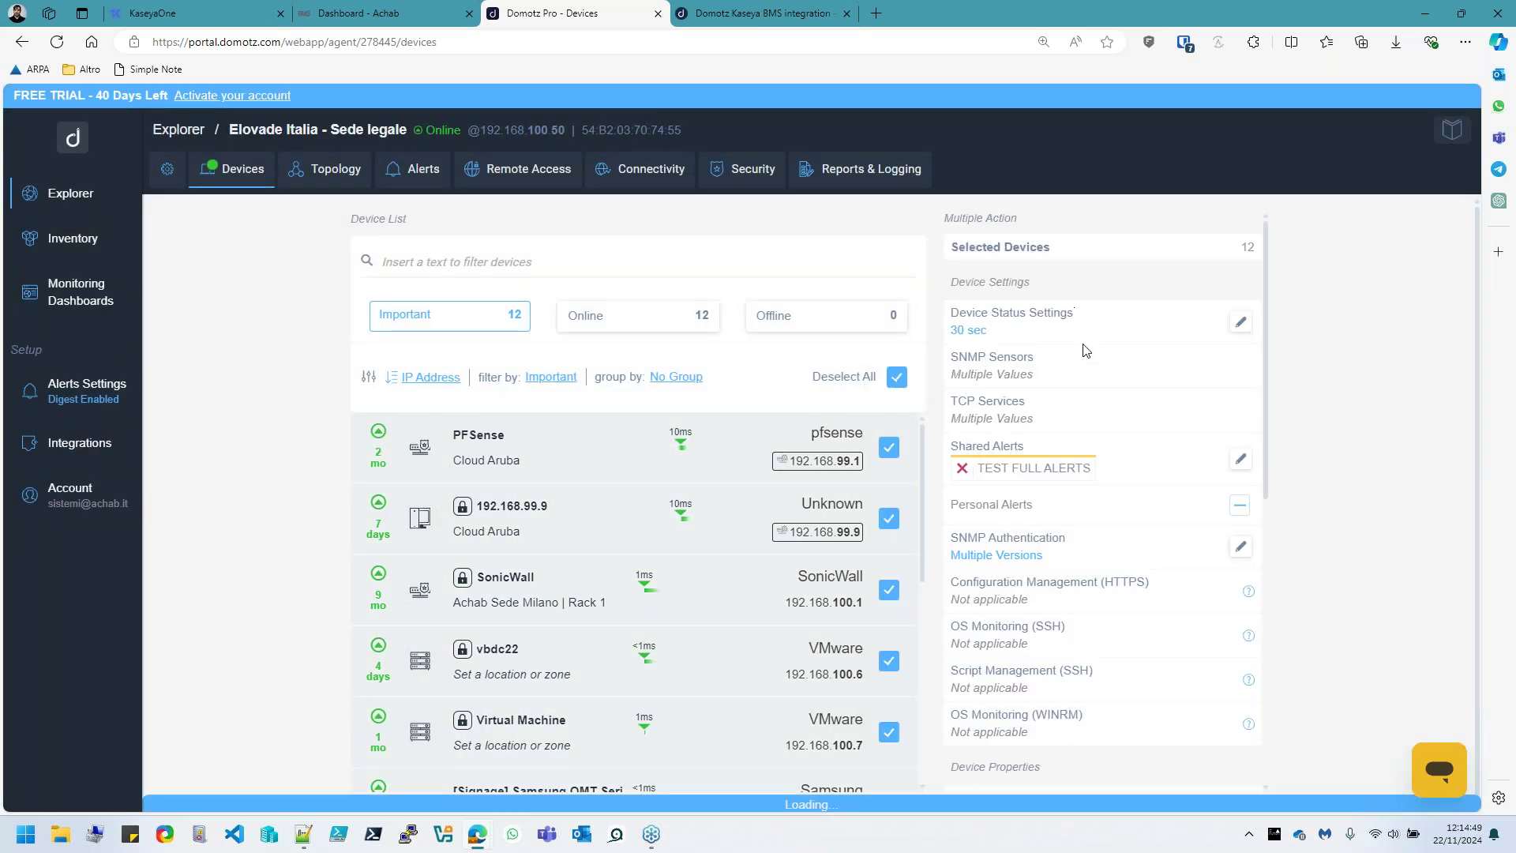
Replace TEST FULL ALERTS with the Dispositivi importanti - Target Kaseya BMS shared alert on those devices
{"action": "left_click", "coordinate": [961, 472]}
{"action": "left_click", "coordinate": [1239, 455]}
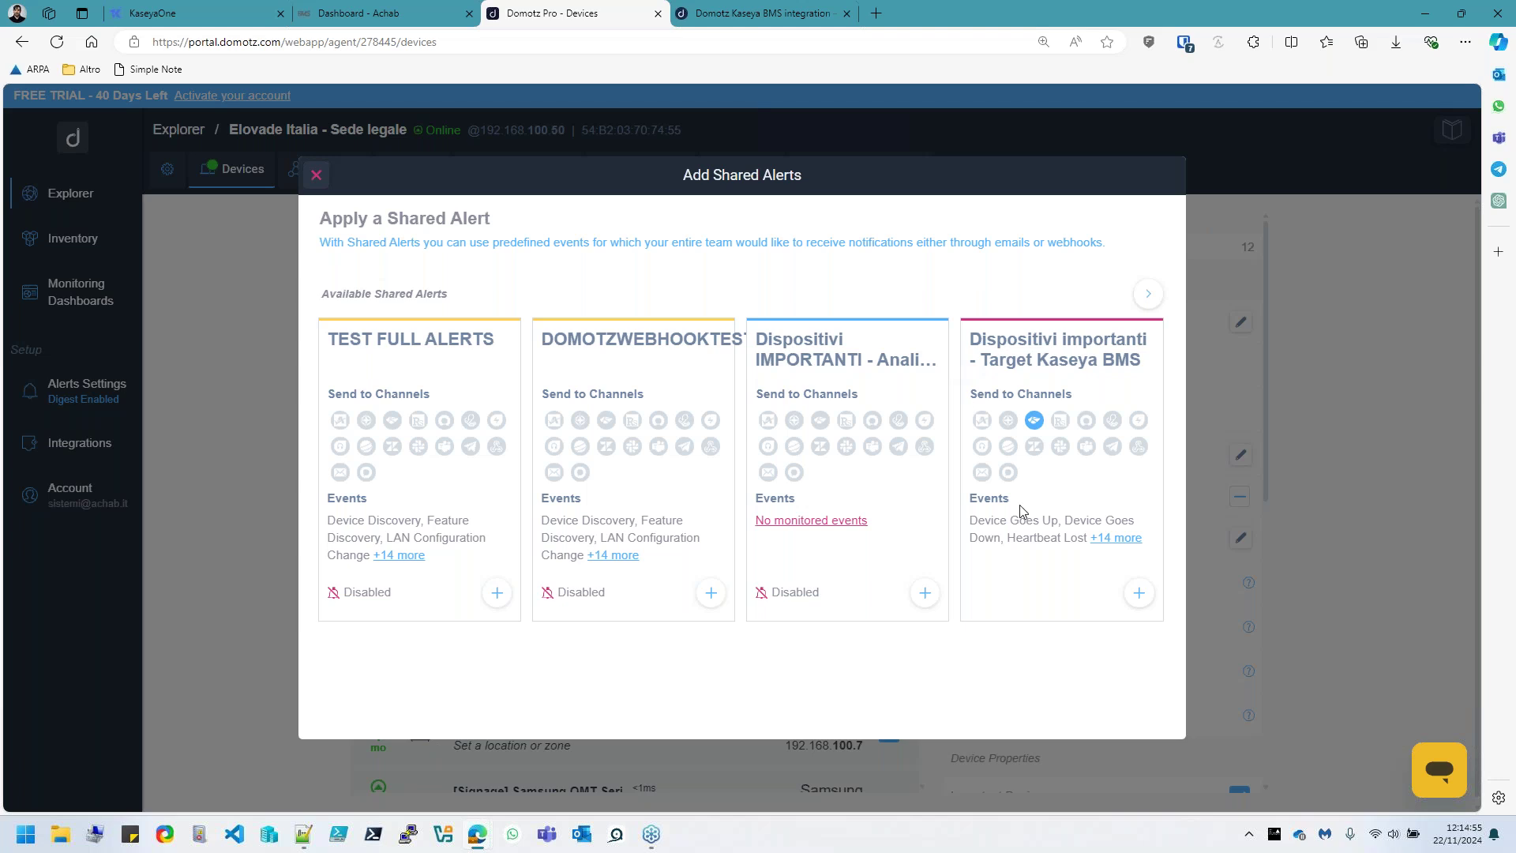
{"action": "left_click", "coordinate": [1141, 596]}
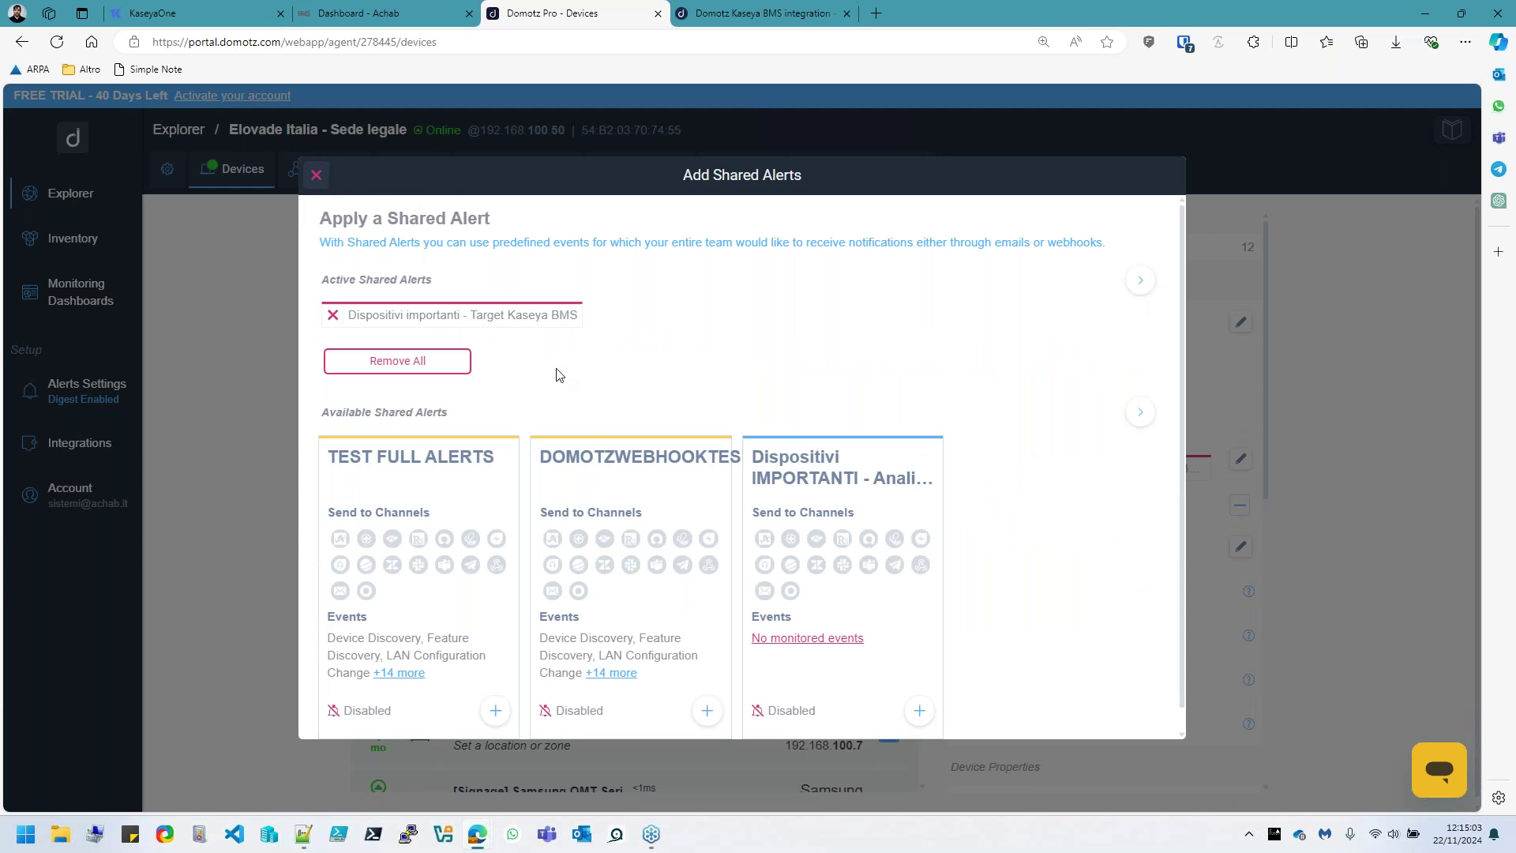
{"action": "scroll", "coordinate": [430, 307], "scroll_direction": "down", "scroll_amount": 1}
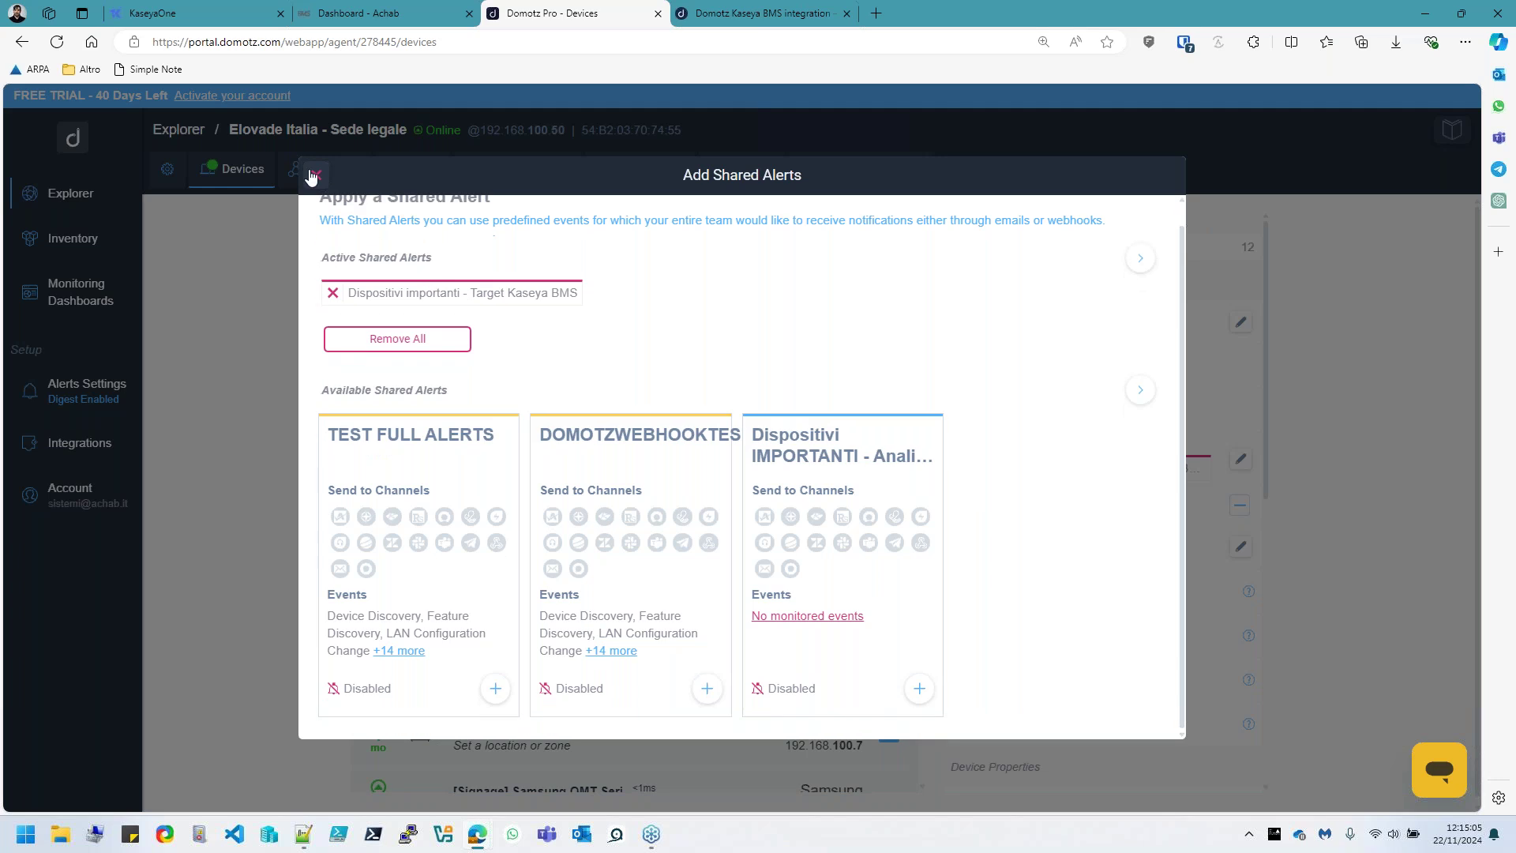
{"action": "left_click", "coordinate": [314, 175]}
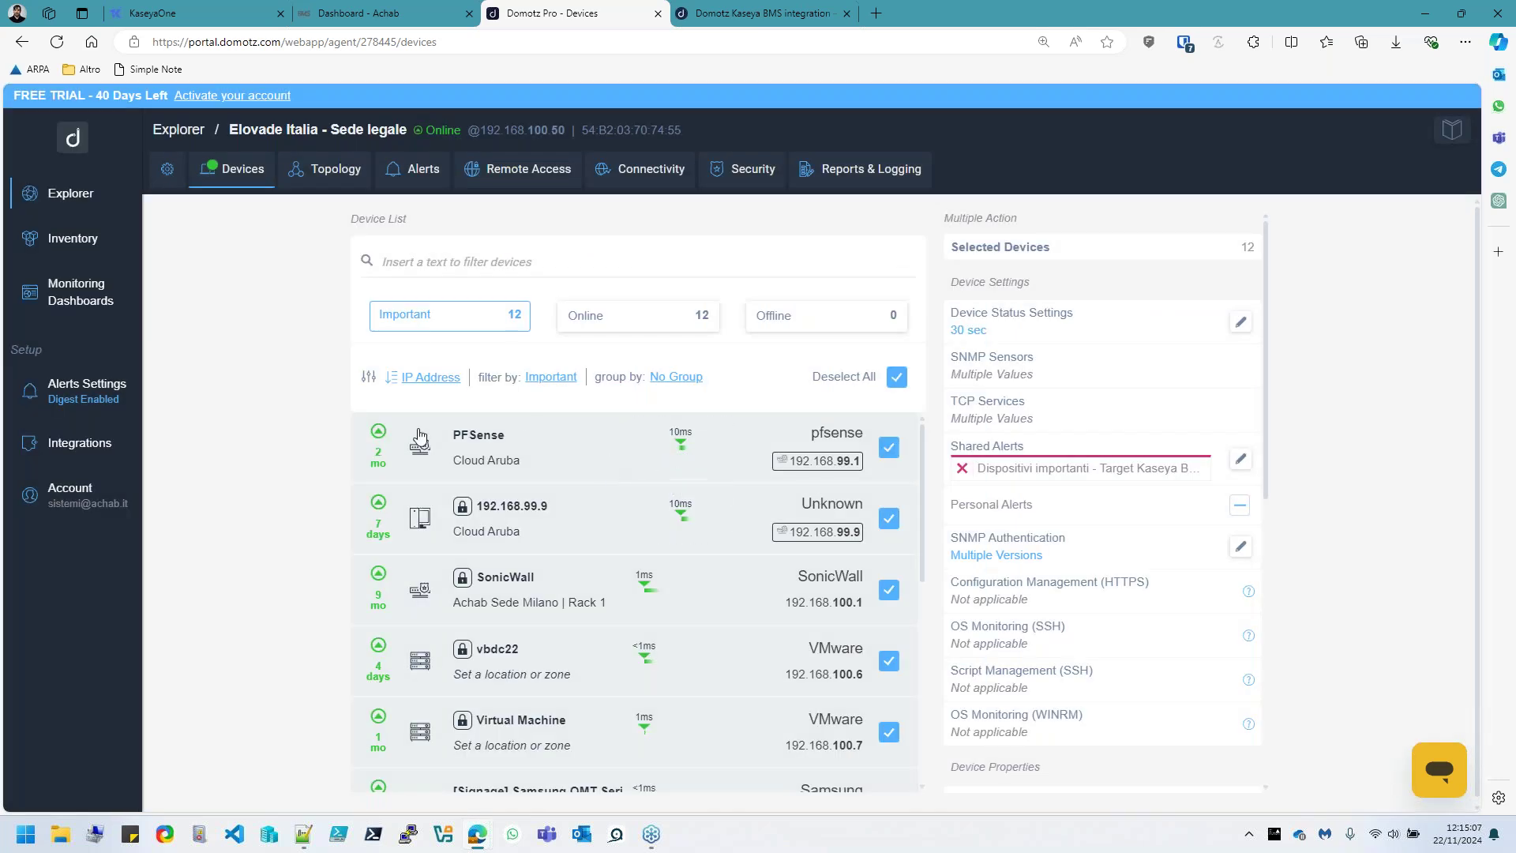
Open PFSense's device details and review its Alerts tab showing the Kaseya BMS shared alert
{"action": "left_click", "coordinate": [541, 471]}
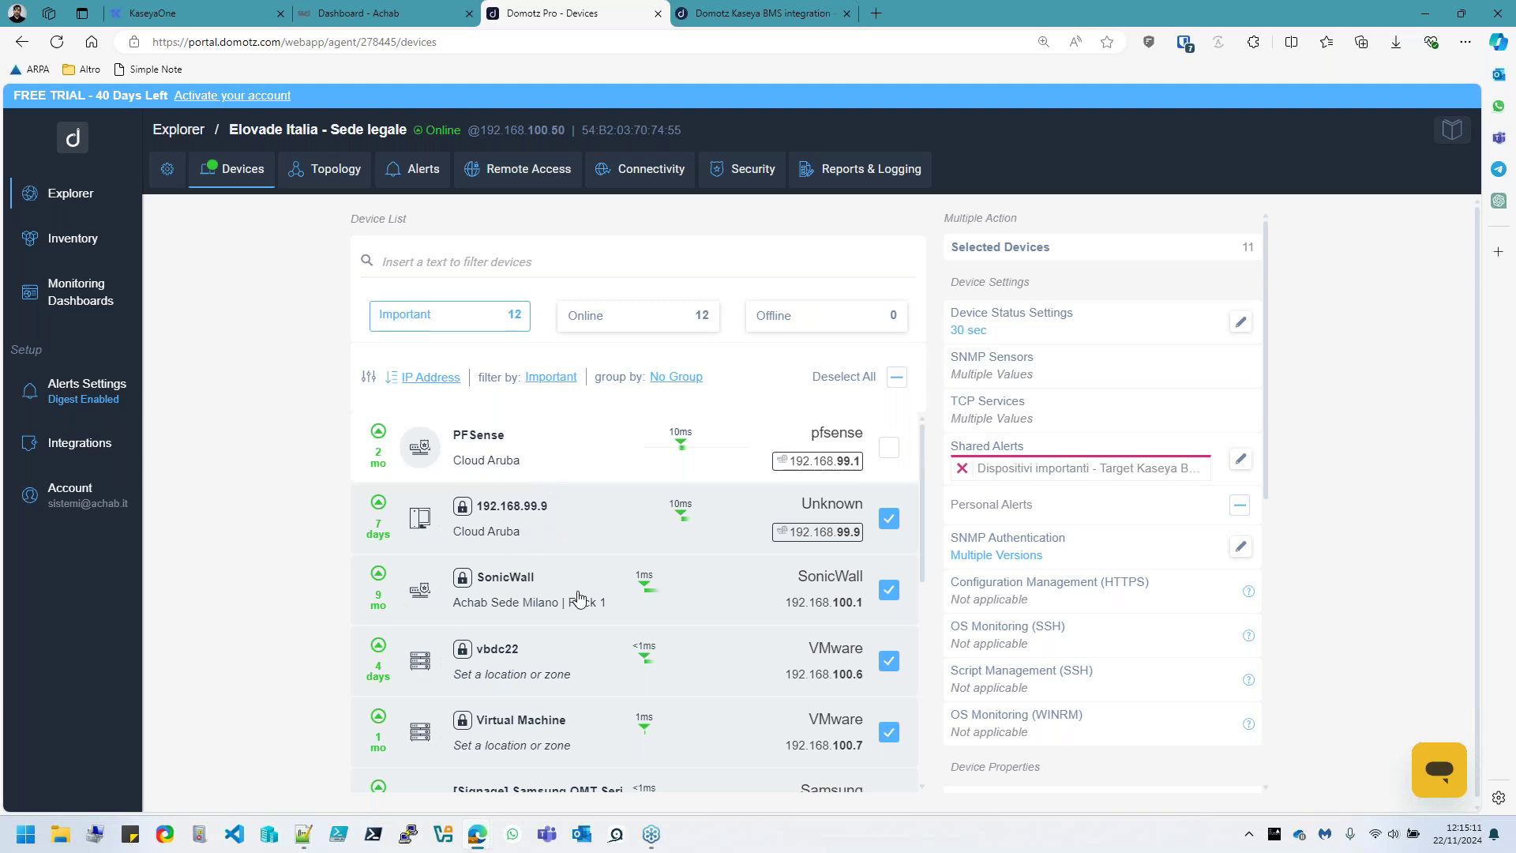
{"action": "left_click", "coordinate": [496, 480]}
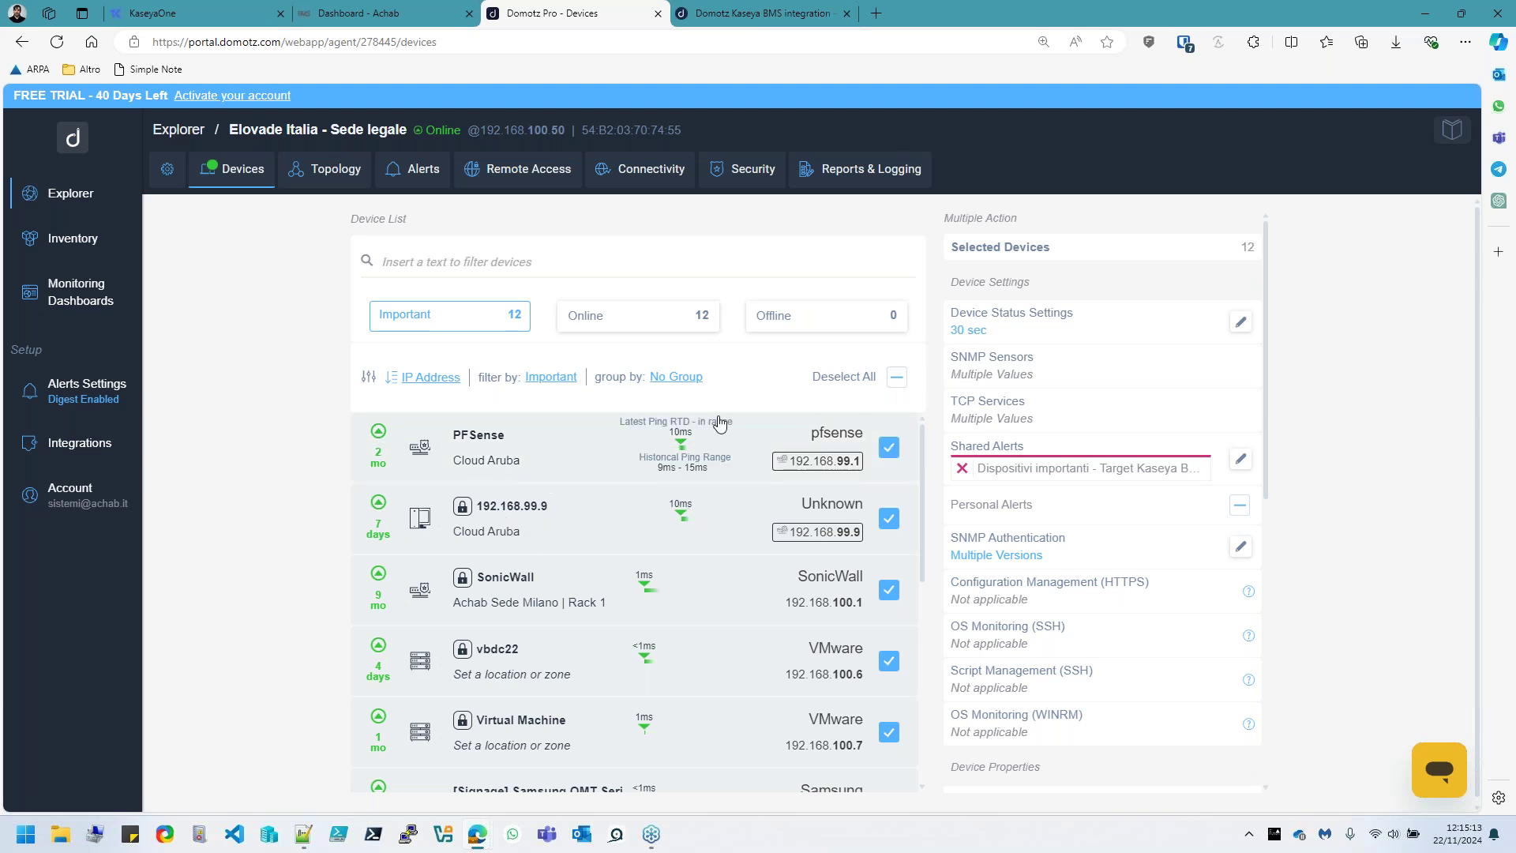
{"action": "left_click", "coordinate": [462, 436]}
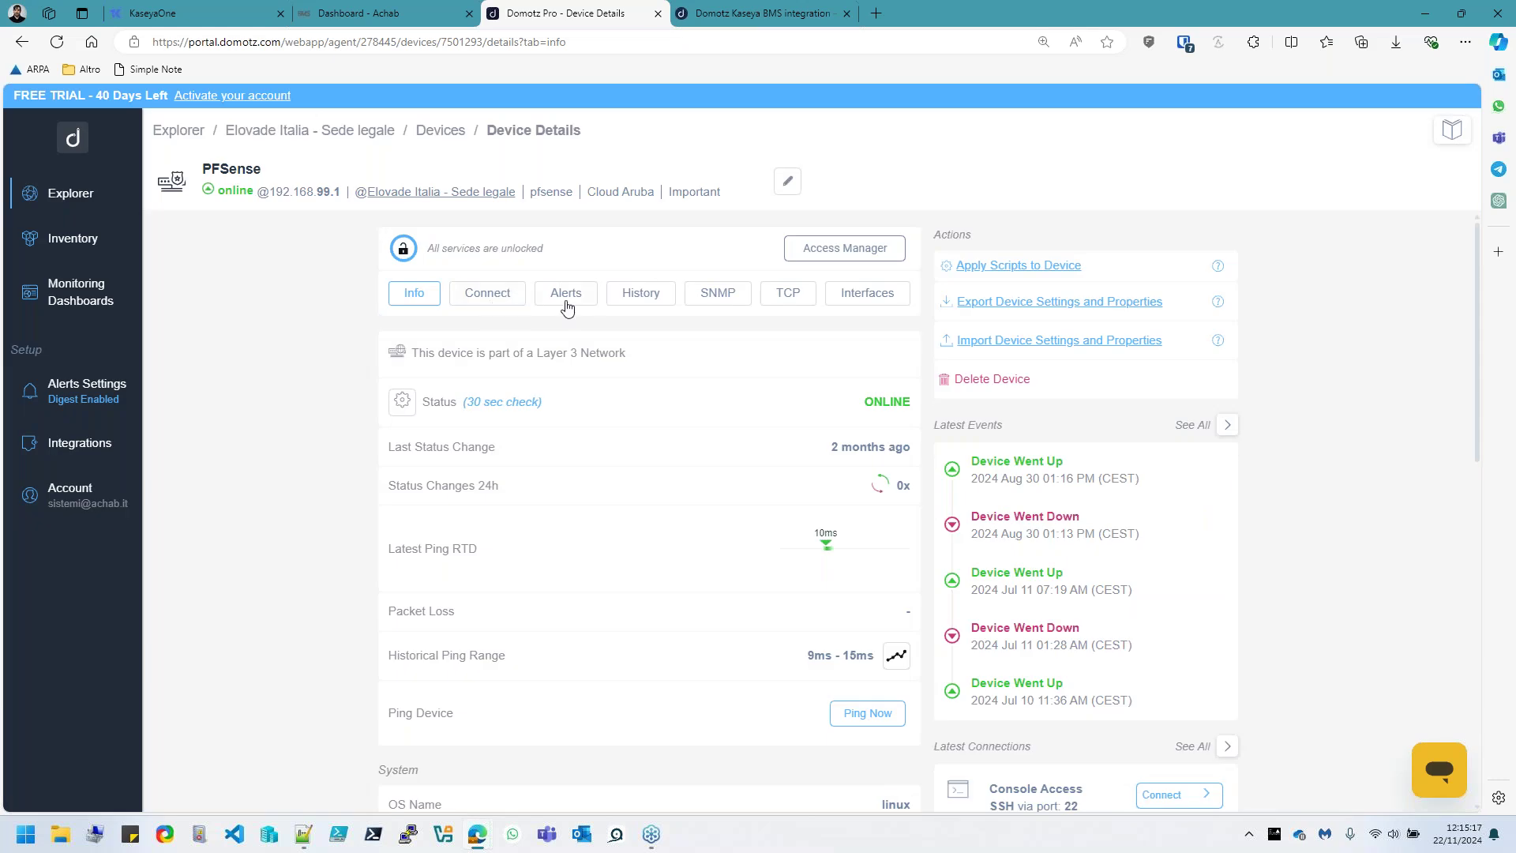
{"action": "left_click", "coordinate": [565, 303]}
{"action": "scroll", "coordinate": [582, 502], "scroll_direction": "down", "scroll_amount": 7}
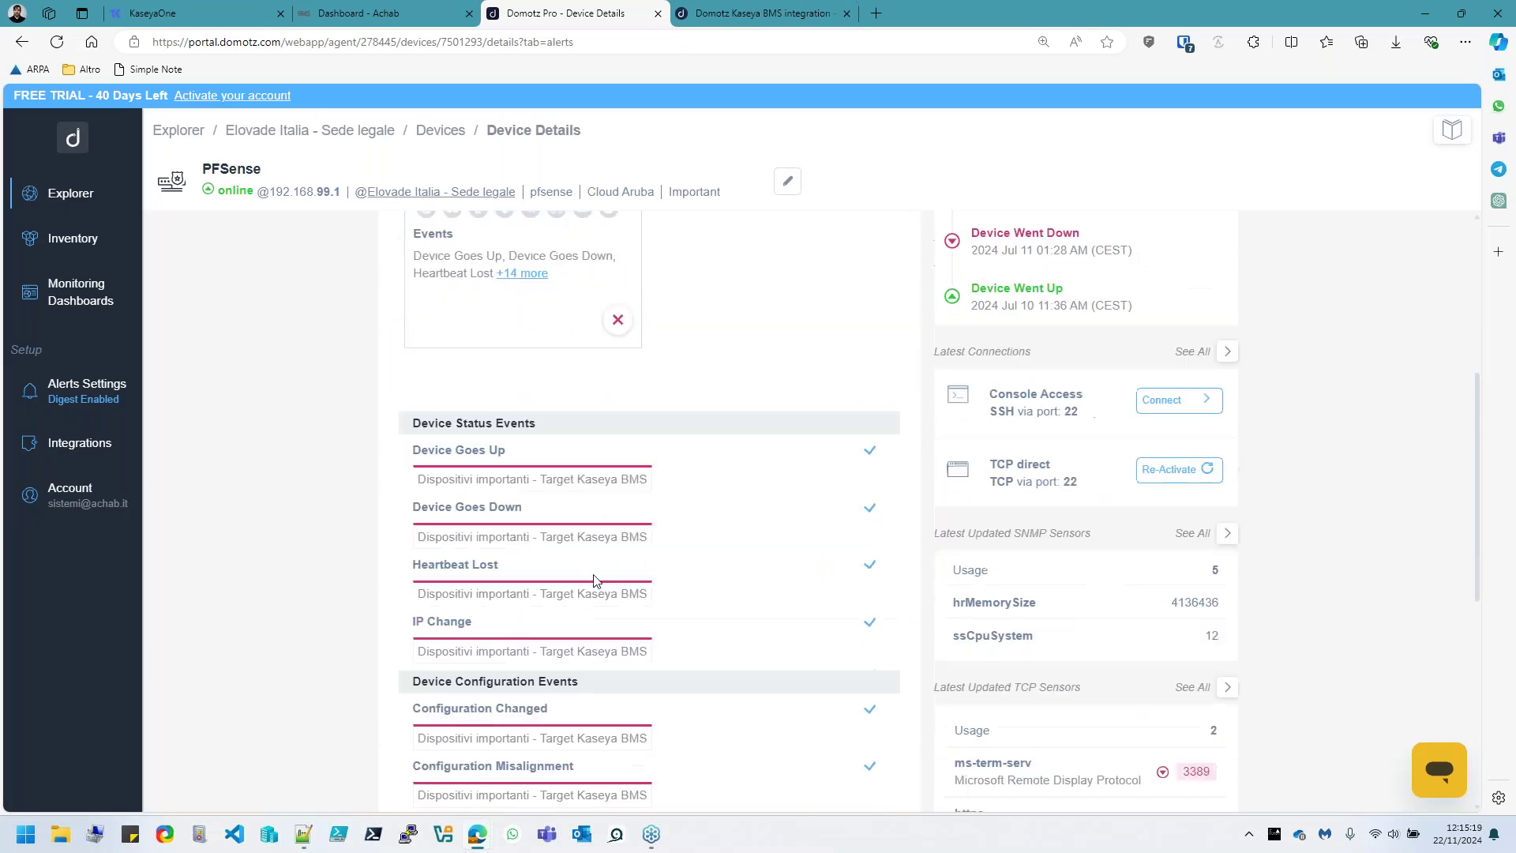
{"action": "scroll", "coordinate": [597, 588], "scroll_direction": "down", "scroll_amount": 3}
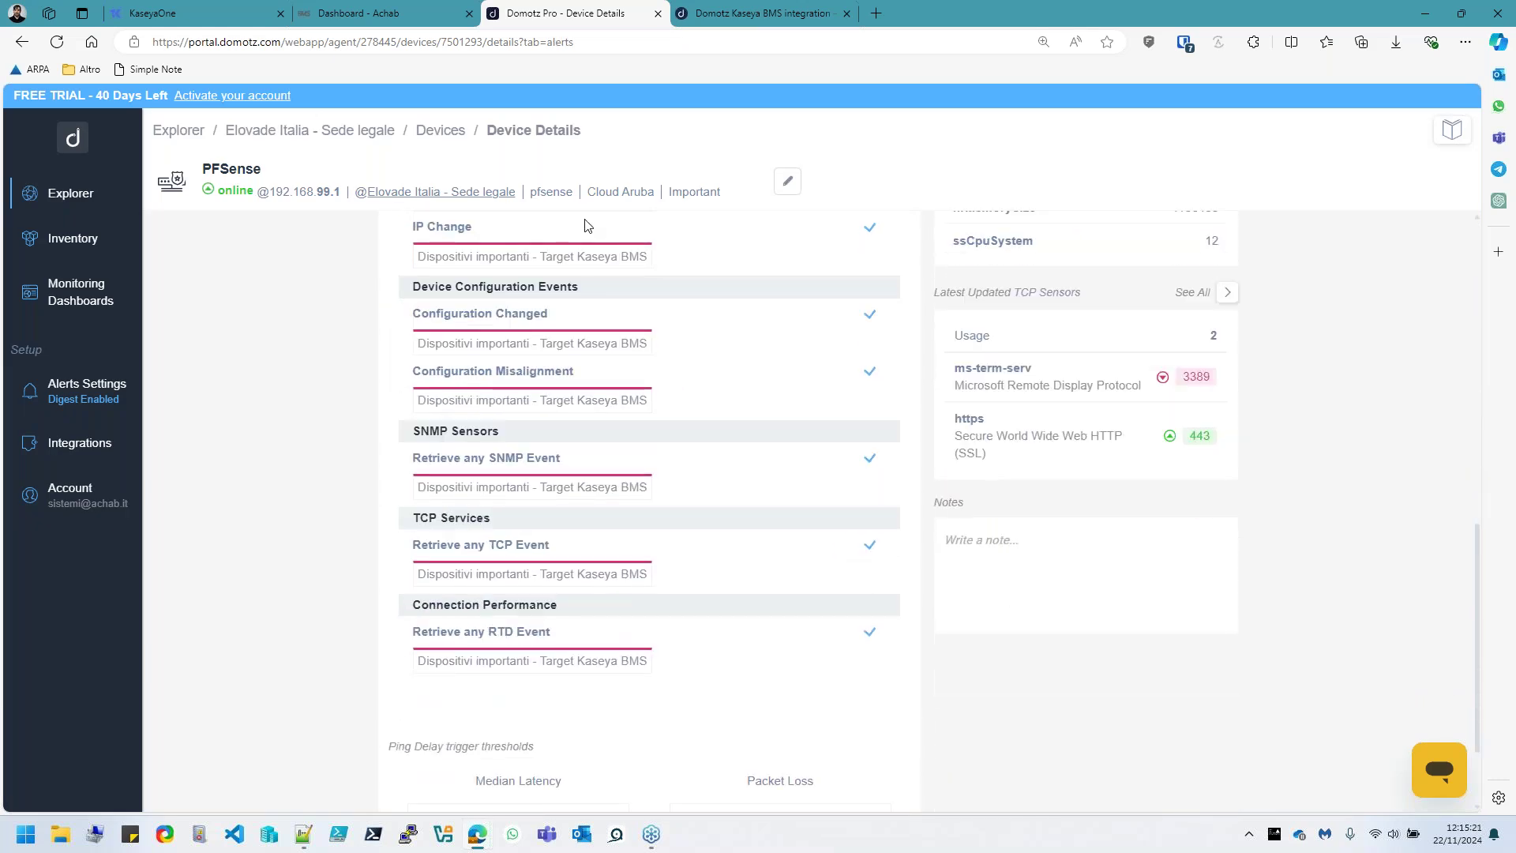
{"action": "scroll", "coordinate": [613, 650], "scroll_direction": "down", "scroll_amount": 2}
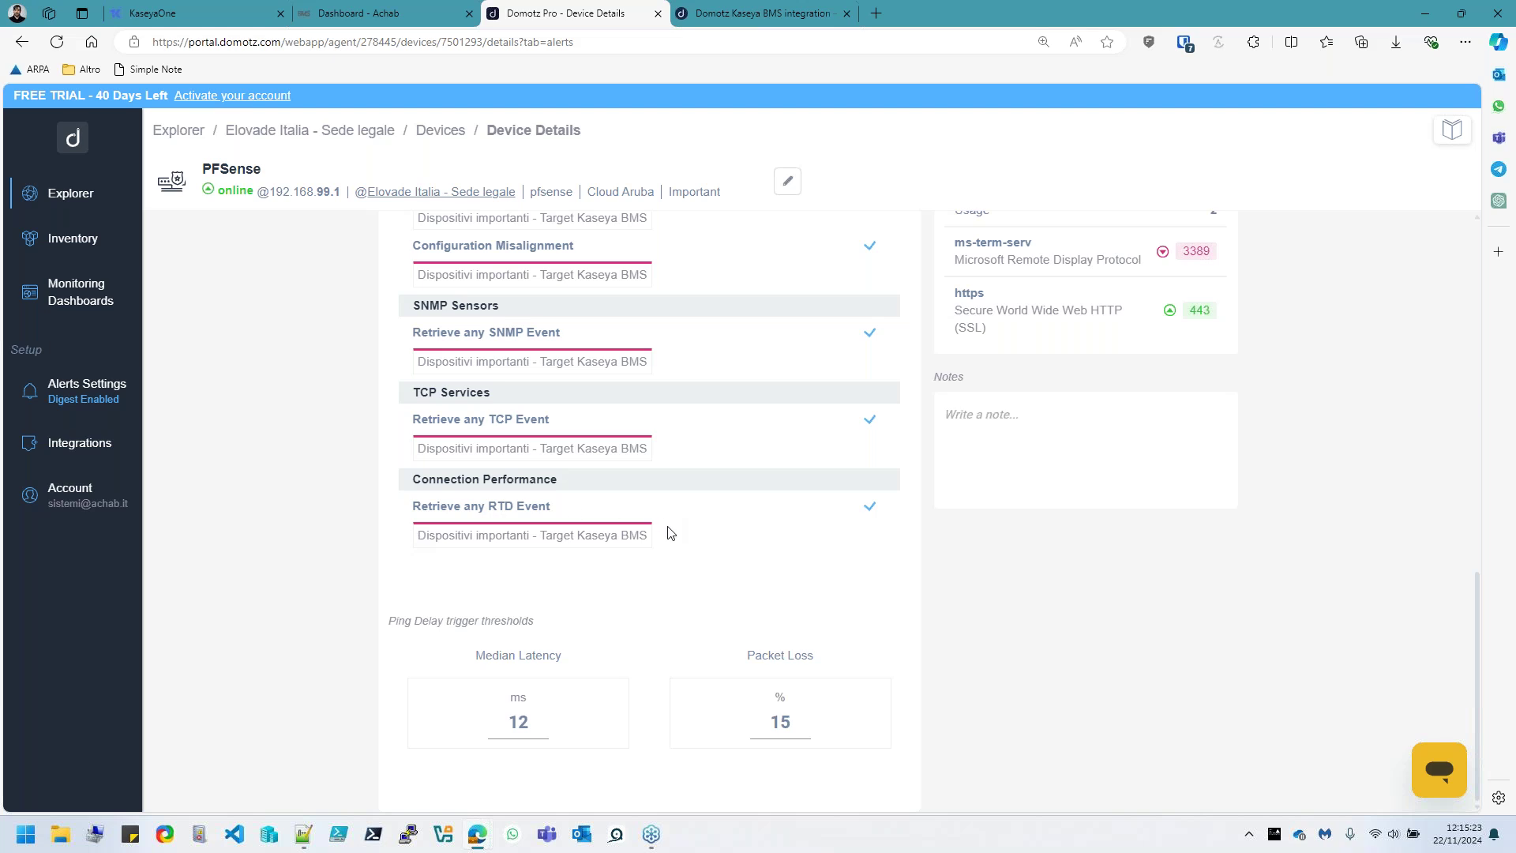
{"action": "scroll", "coordinate": [669, 545], "scroll_direction": "up", "scroll_amount": 10}
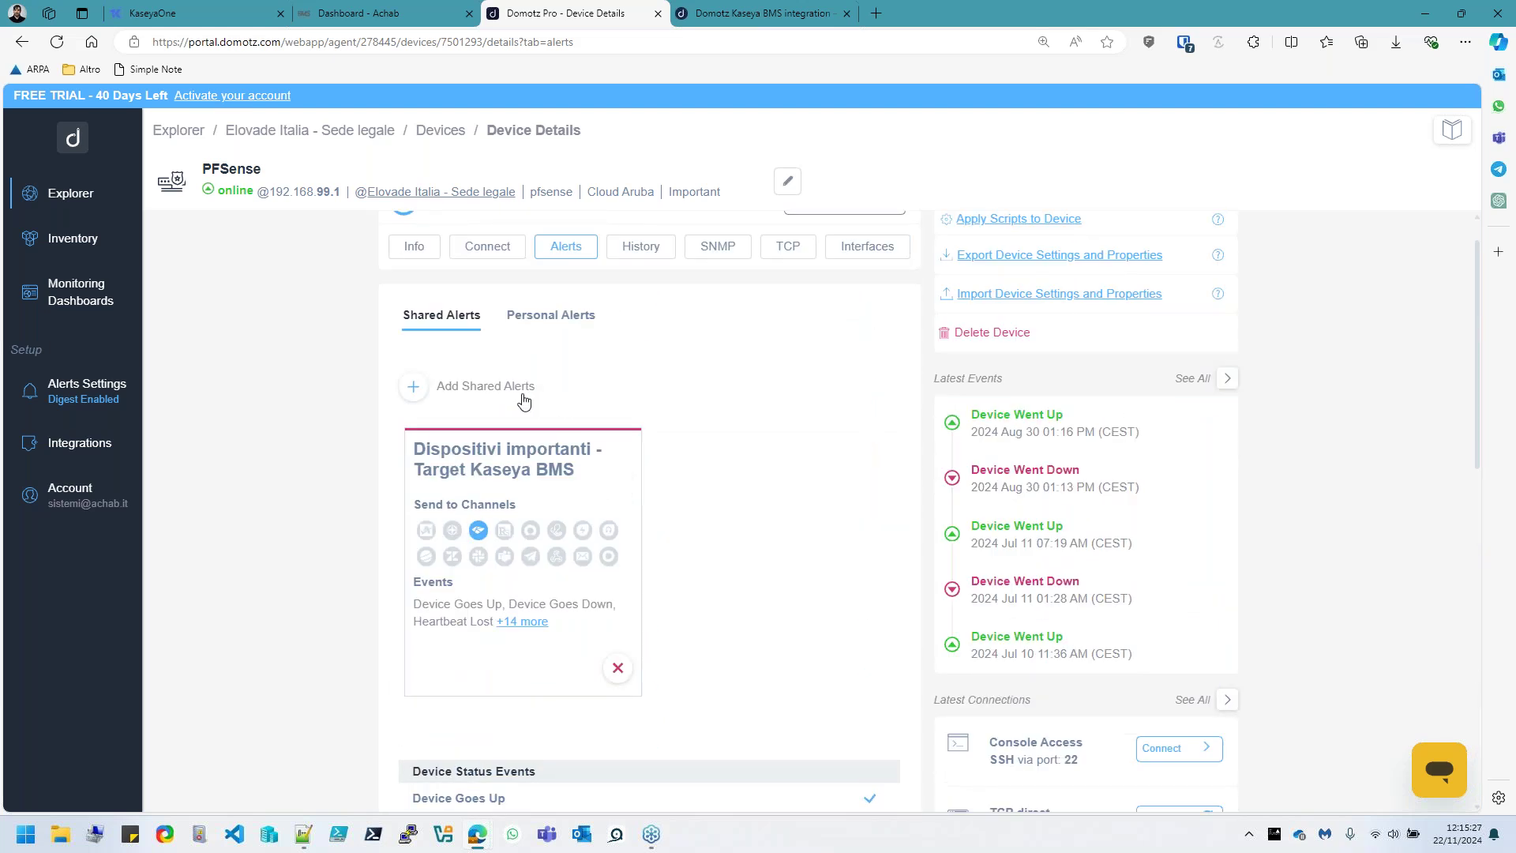
Add the Partitions and Volumes SNMP sensor to PFSense with usage, free size and total size
{"action": "left_click", "coordinate": [720, 248]}
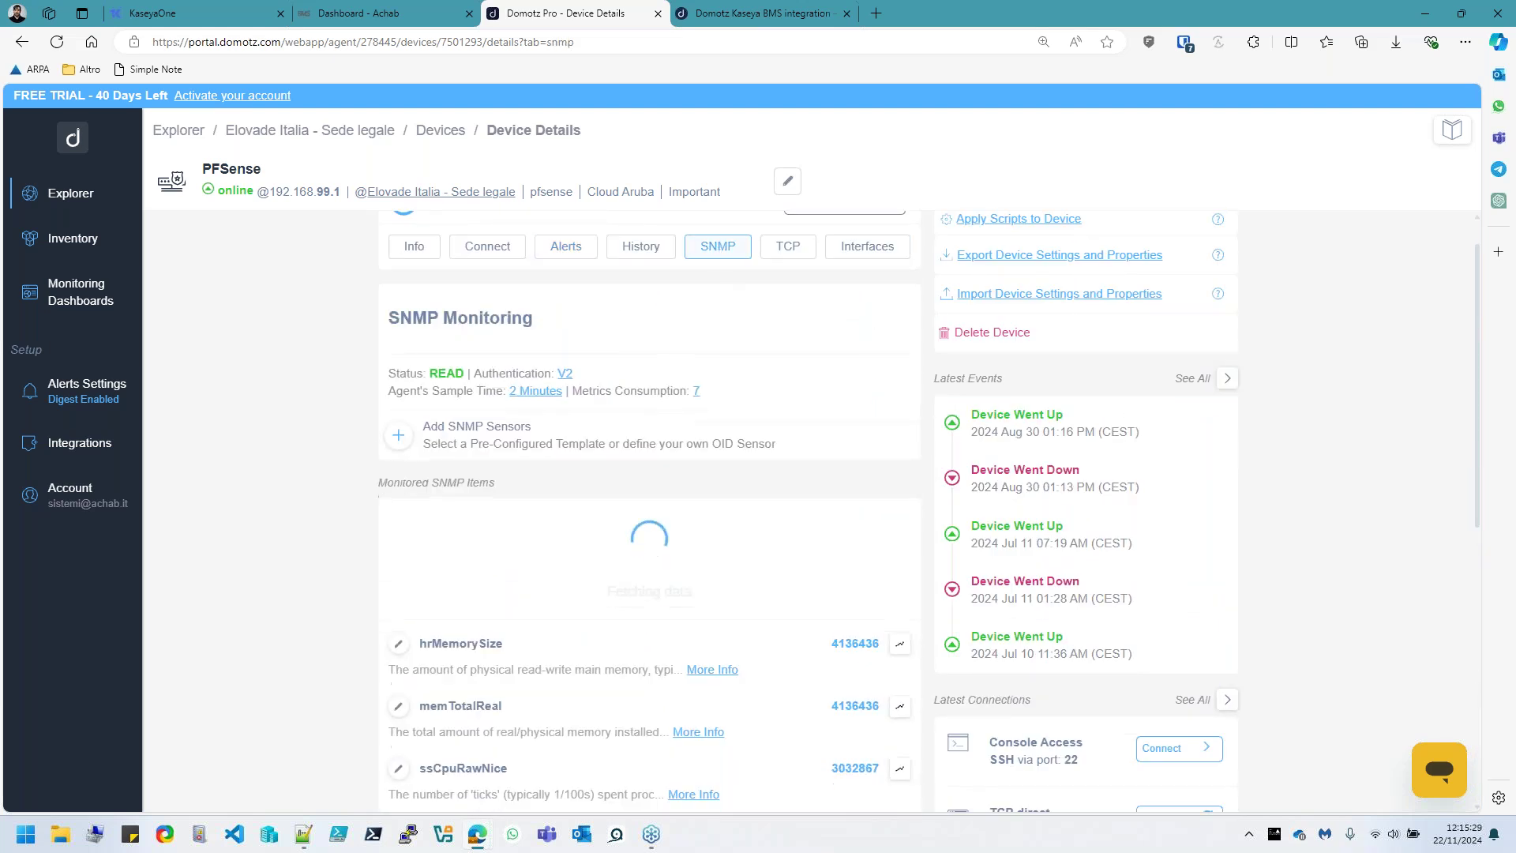
{"action": "scroll", "coordinate": [802, 500], "scroll_direction": "down", "scroll_amount": 2}
{"action": "scroll", "coordinate": [801, 466], "scroll_direction": "down", "scroll_amount": 3}
{"action": "scroll", "coordinate": [821, 581], "scroll_direction": "up", "scroll_amount": 5}
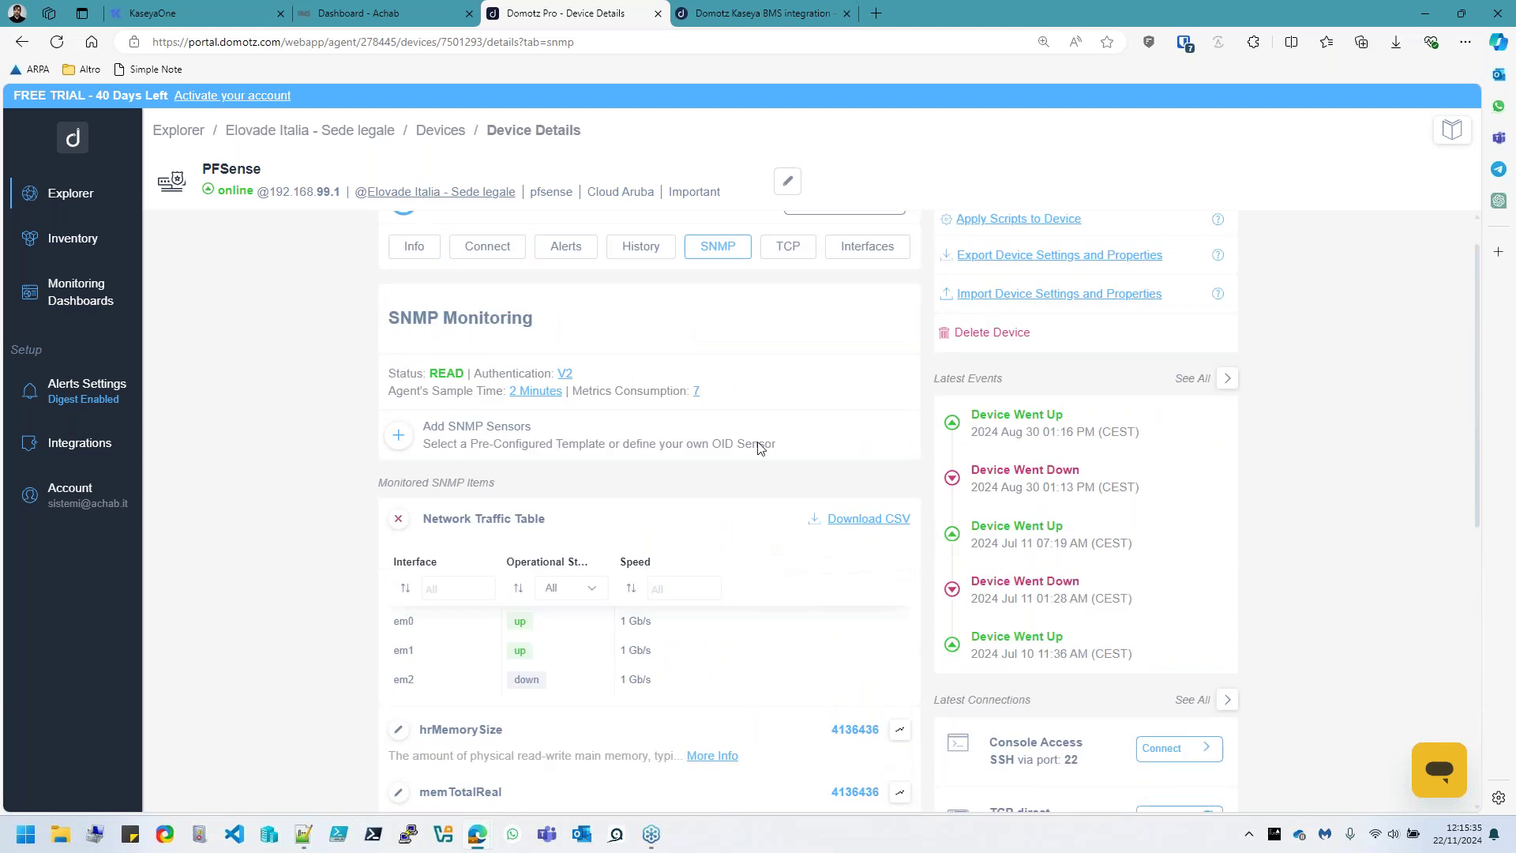
{"action": "left_click", "coordinate": [398, 443]}
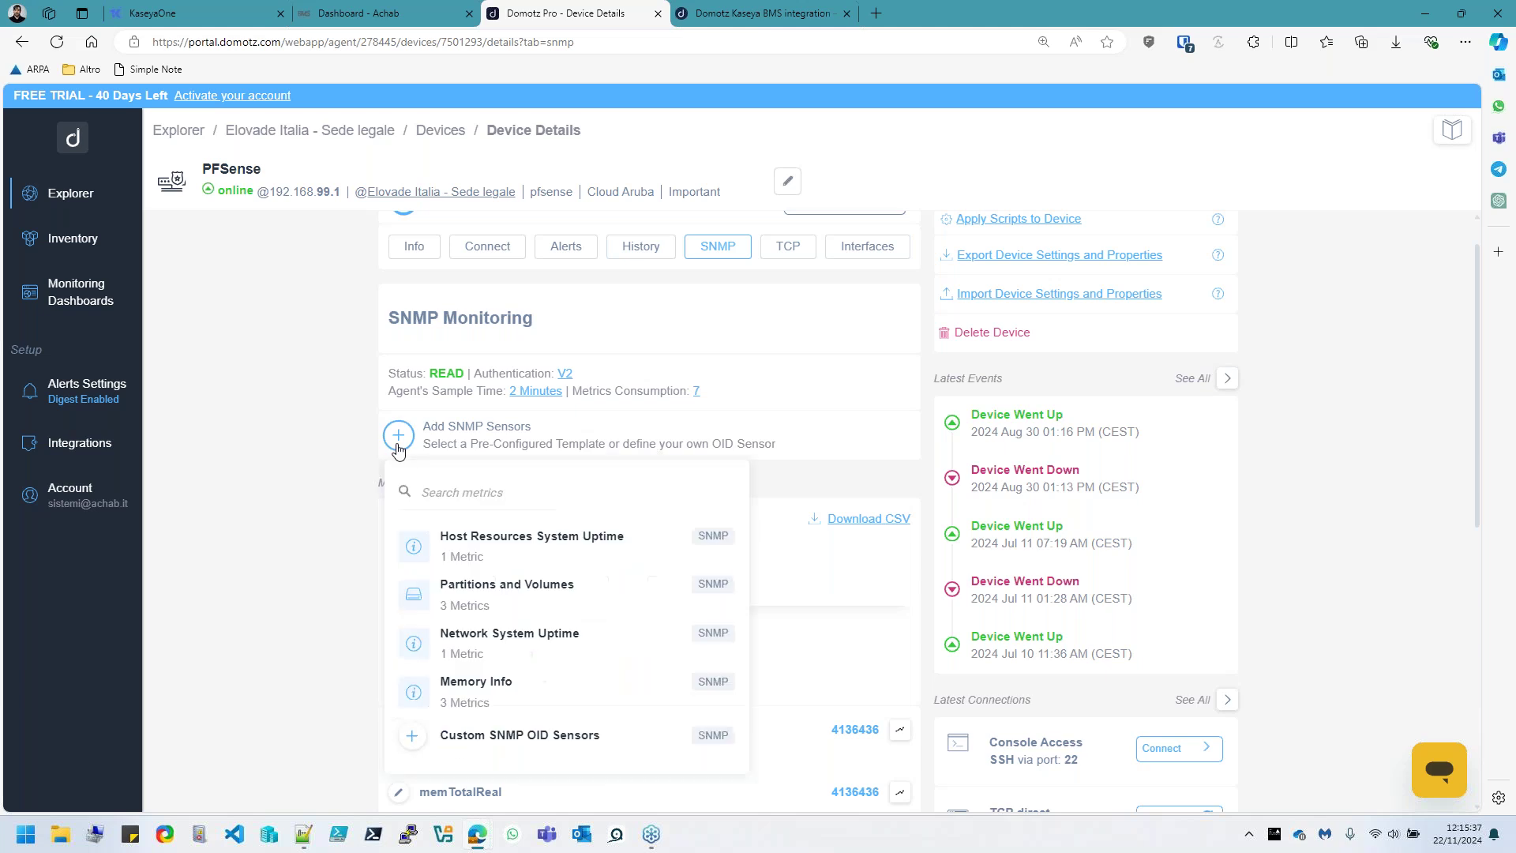
{"action": "left_click", "coordinate": [614, 603]}
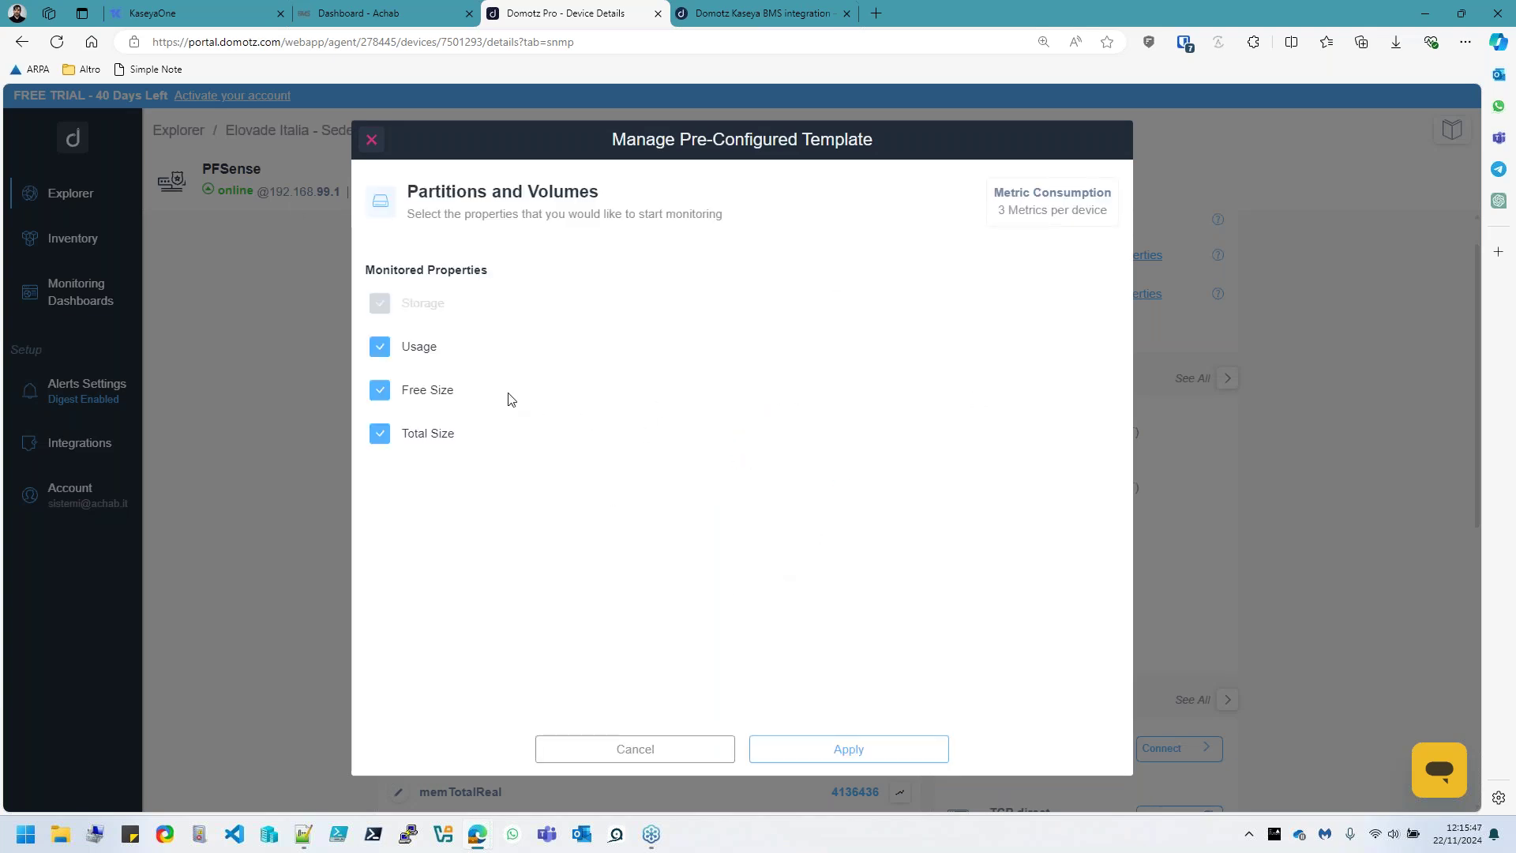
{"action": "left_click", "coordinate": [836, 750]}
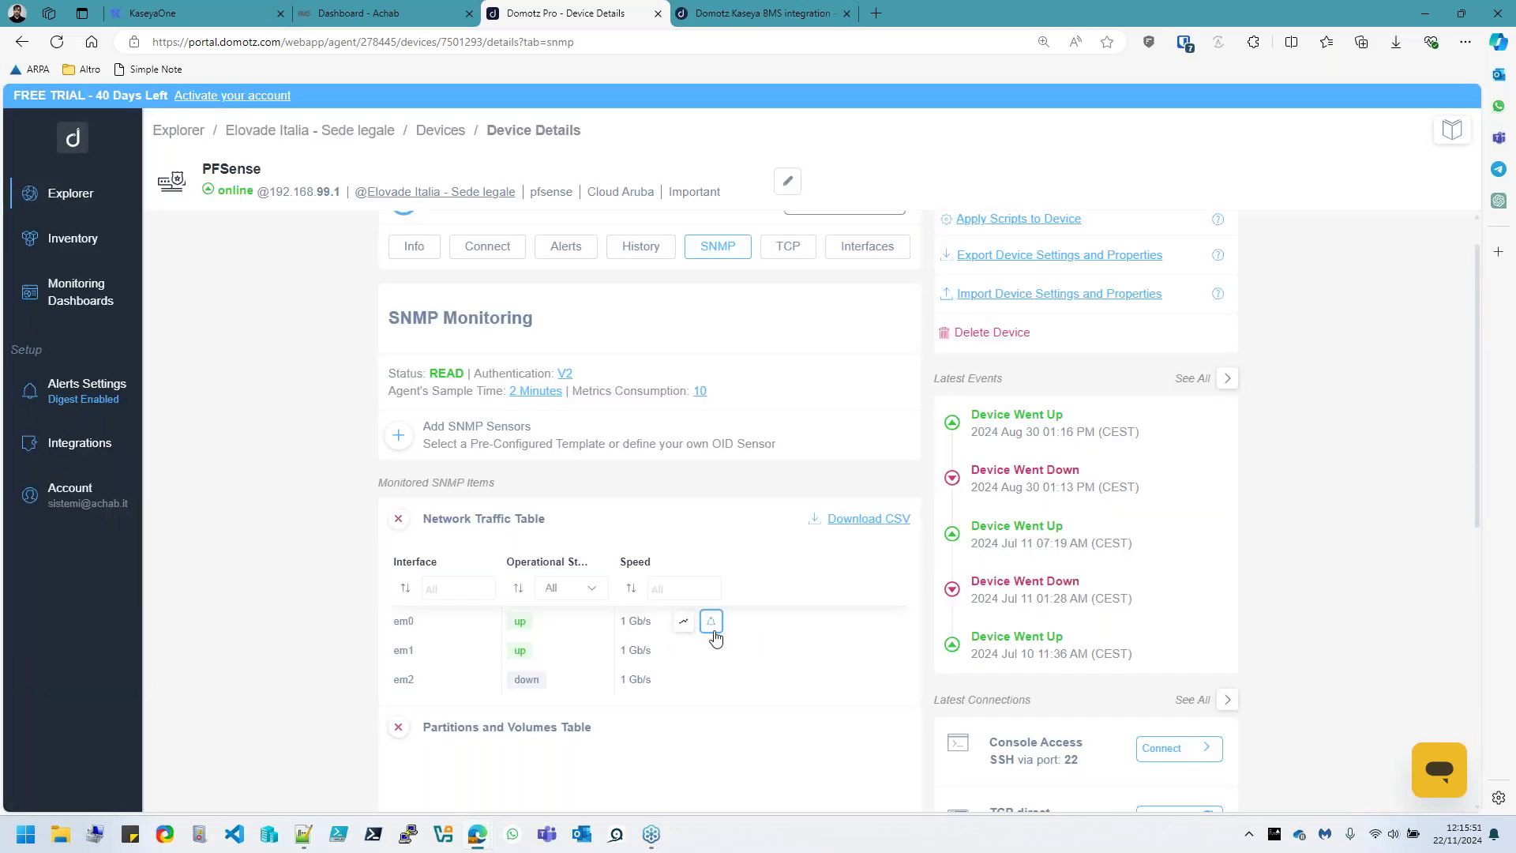
Create an em0 Speed alert for values greater than 1 b/s, sent to the Kaseya BMS channel
{"action": "left_click", "coordinate": [710, 621]}
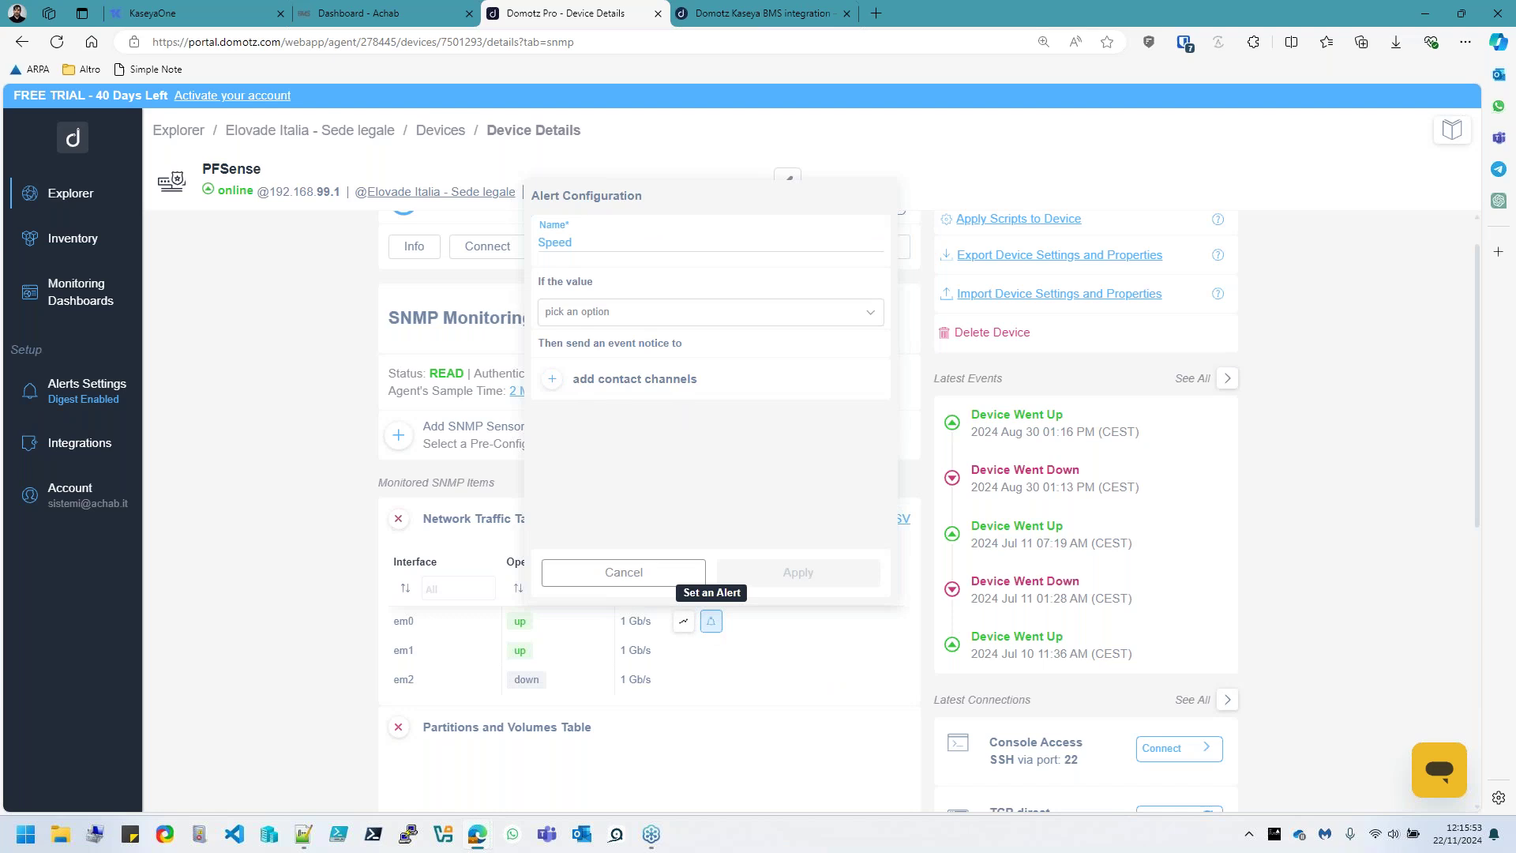
{"action": "left_click", "coordinate": [569, 324]}
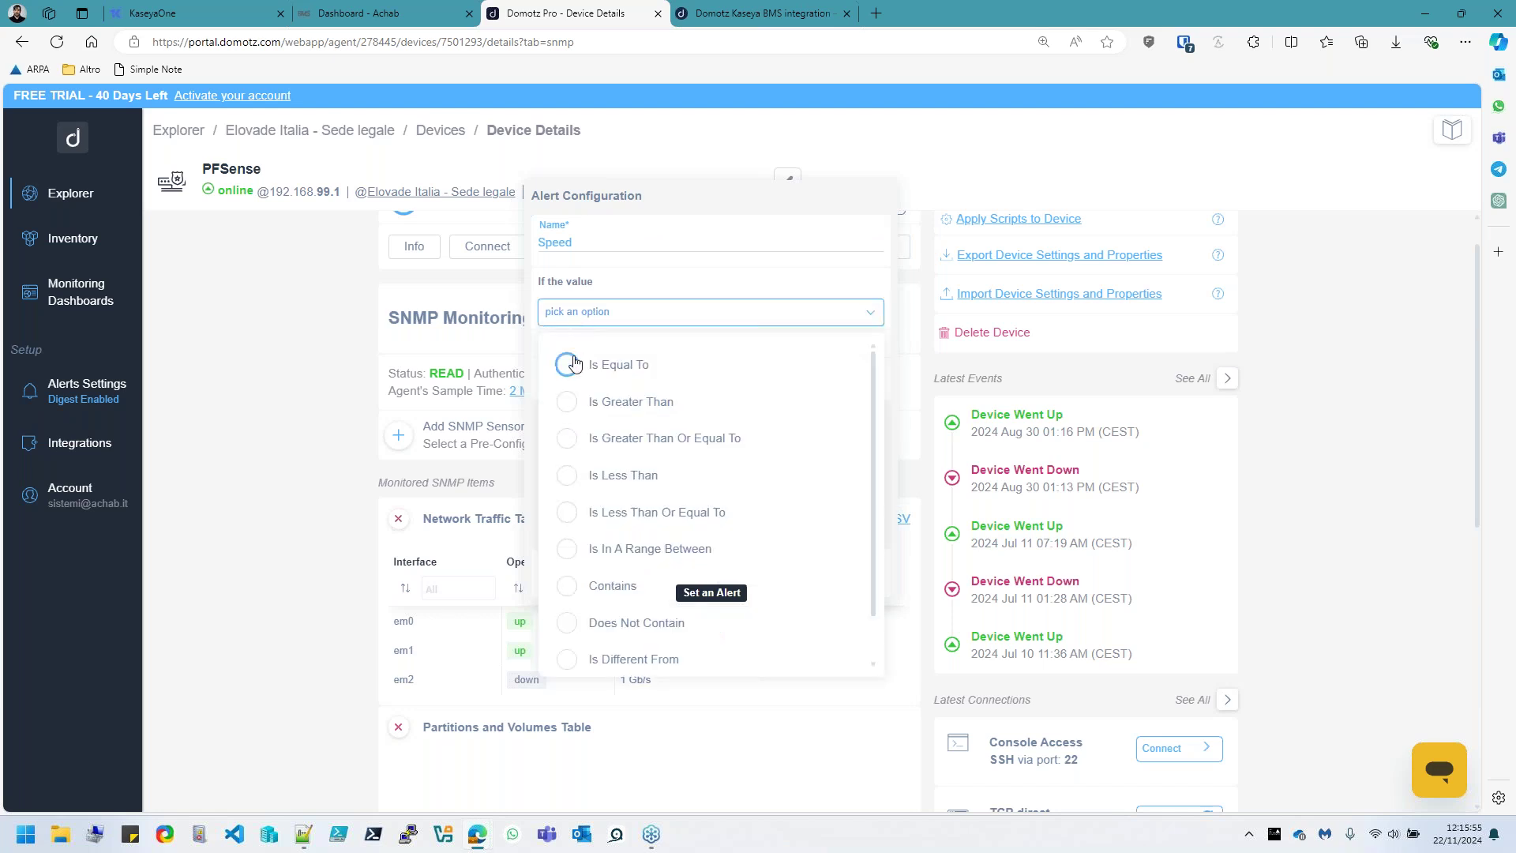
{"action": "left_click", "coordinate": [574, 401]}
{"action": "left_click", "coordinate": [791, 318]}
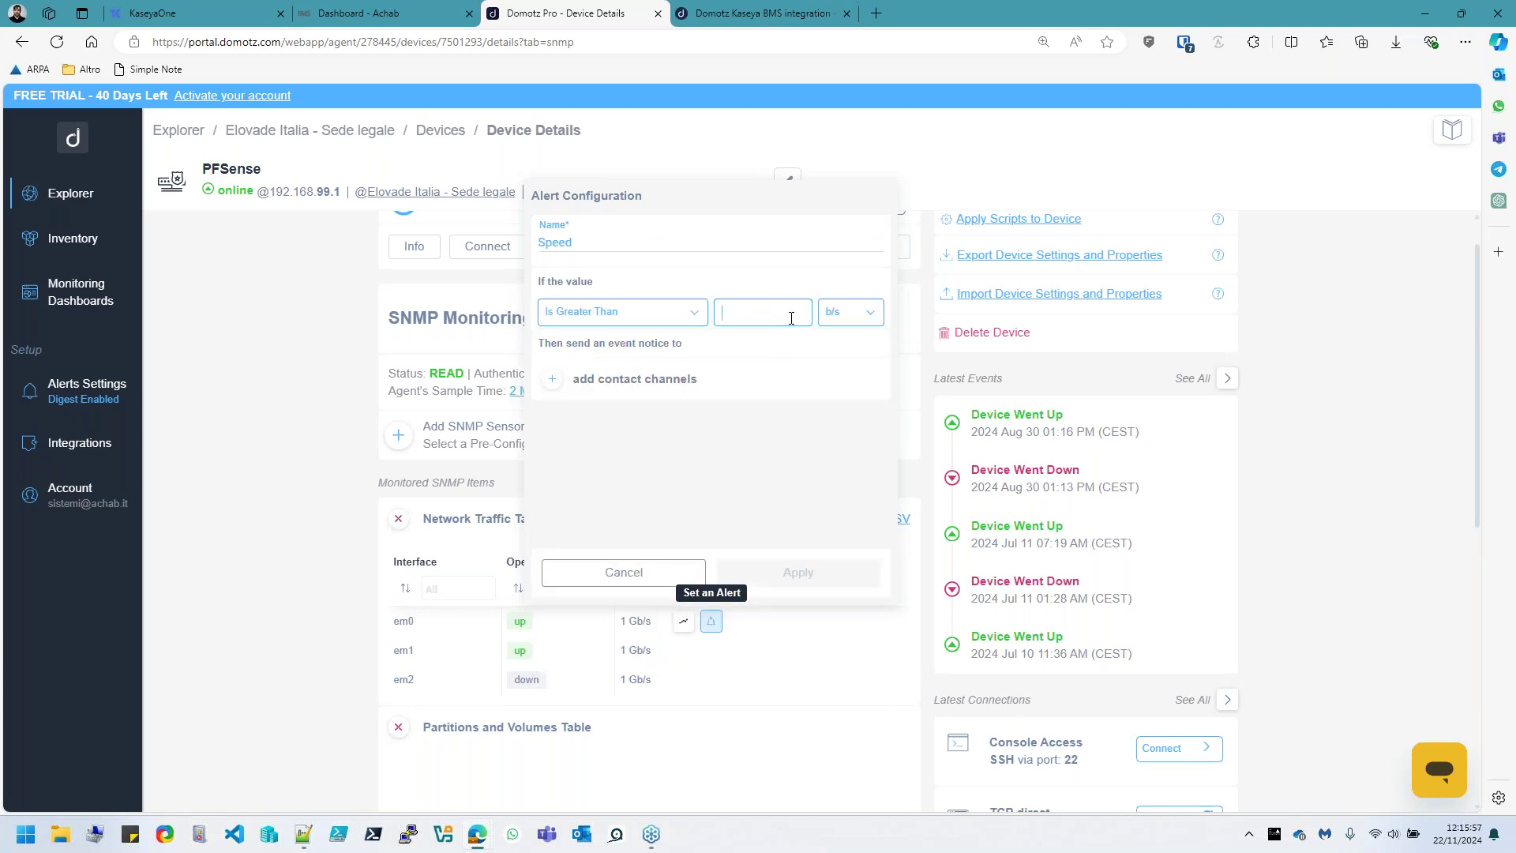
{"action": "type", "text": "12333"}
{"action": "left_click", "coordinate": [553, 392]}
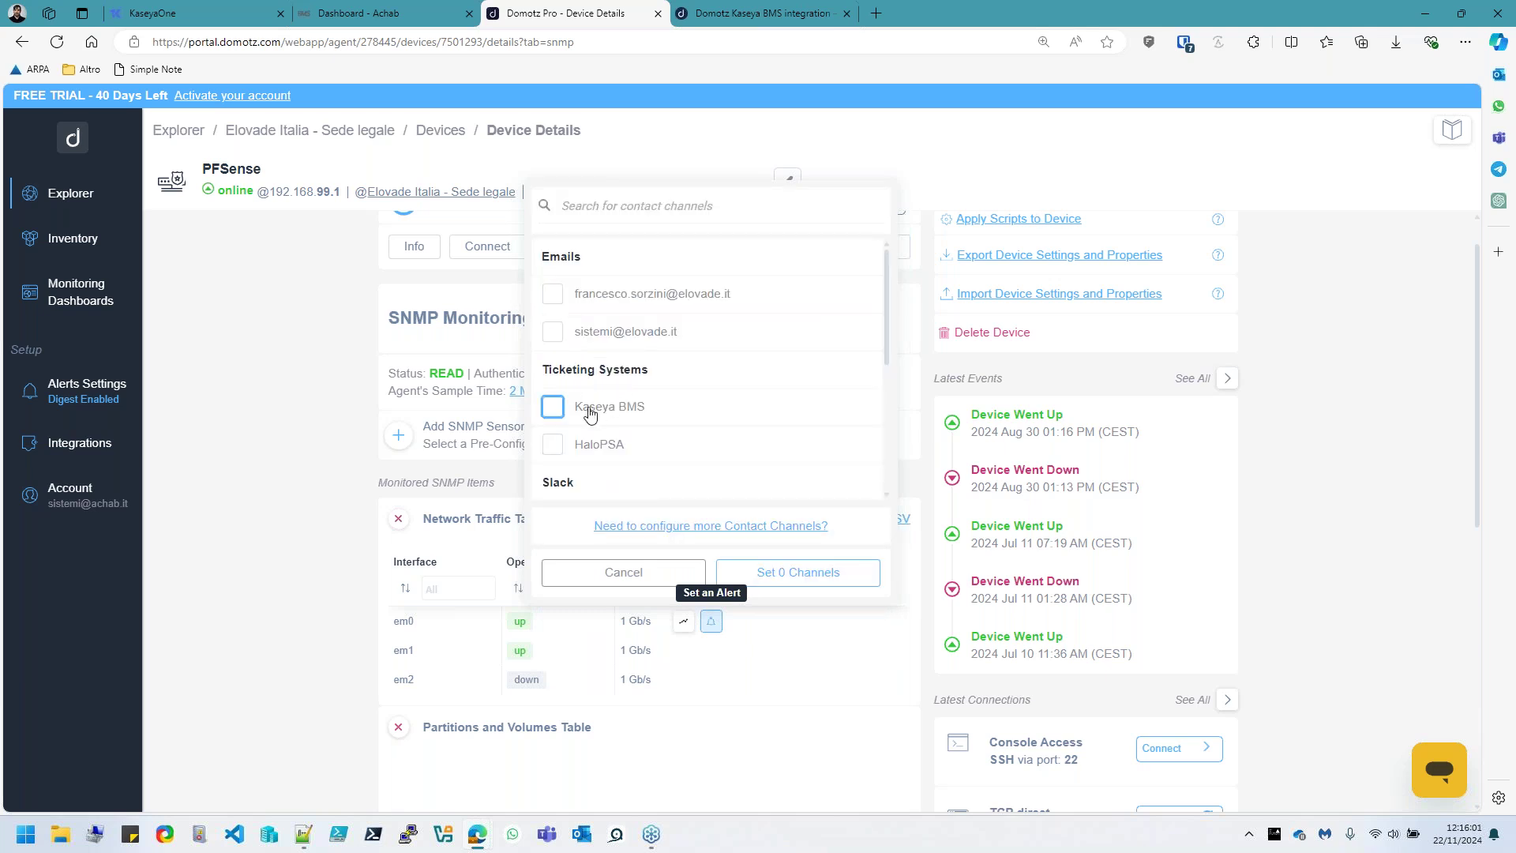
{"action": "left_click", "coordinate": [553, 407]}
{"action": "scroll", "coordinate": [710, 479], "scroll_direction": "down", "scroll_amount": 3}
{"action": "left_click", "coordinate": [798, 580]}
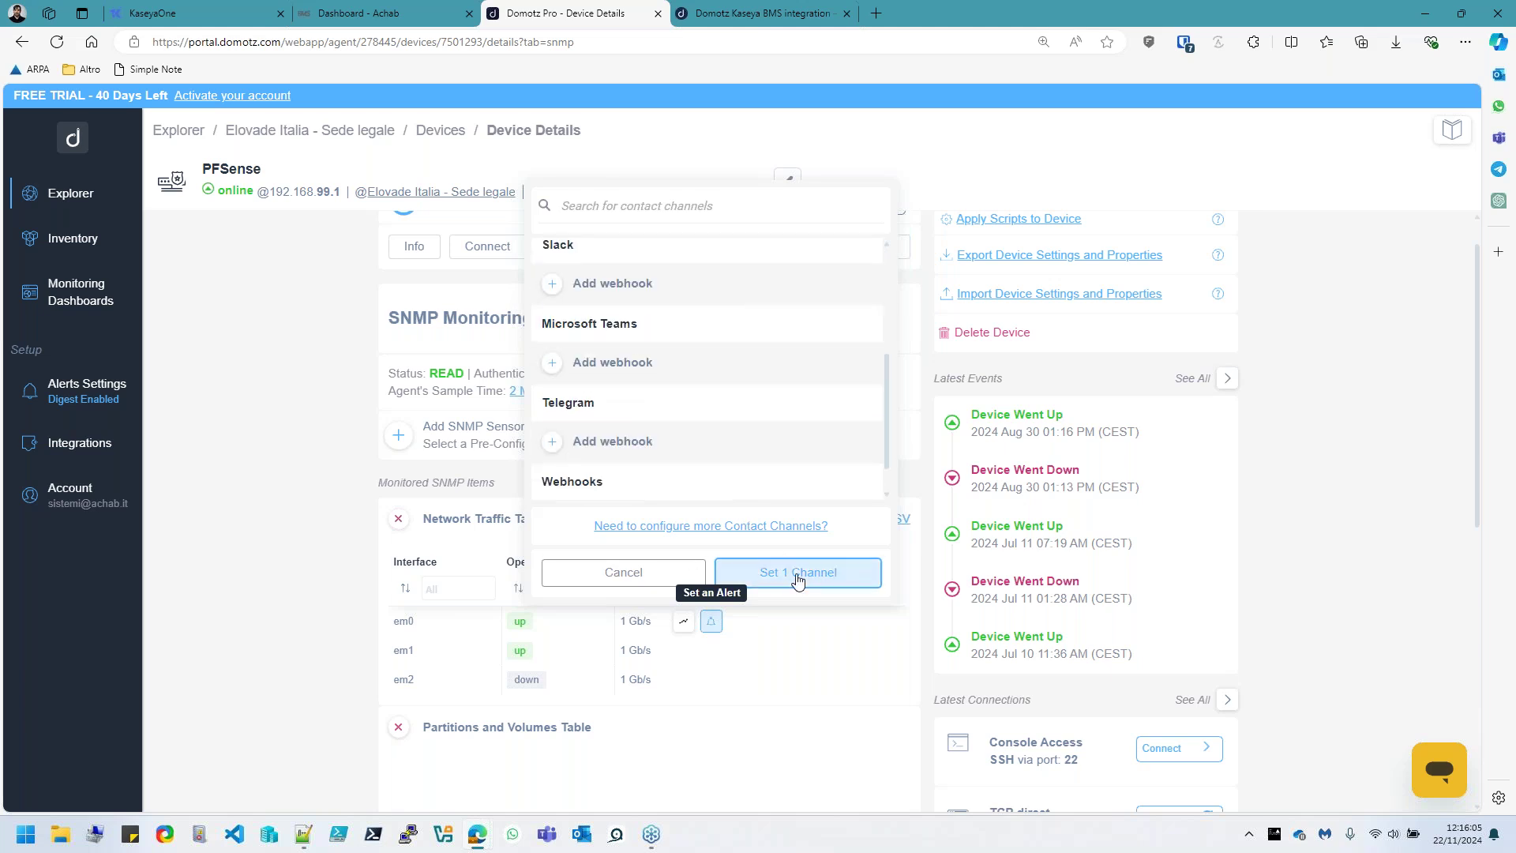
{"action": "left_click", "coordinate": [779, 577]}
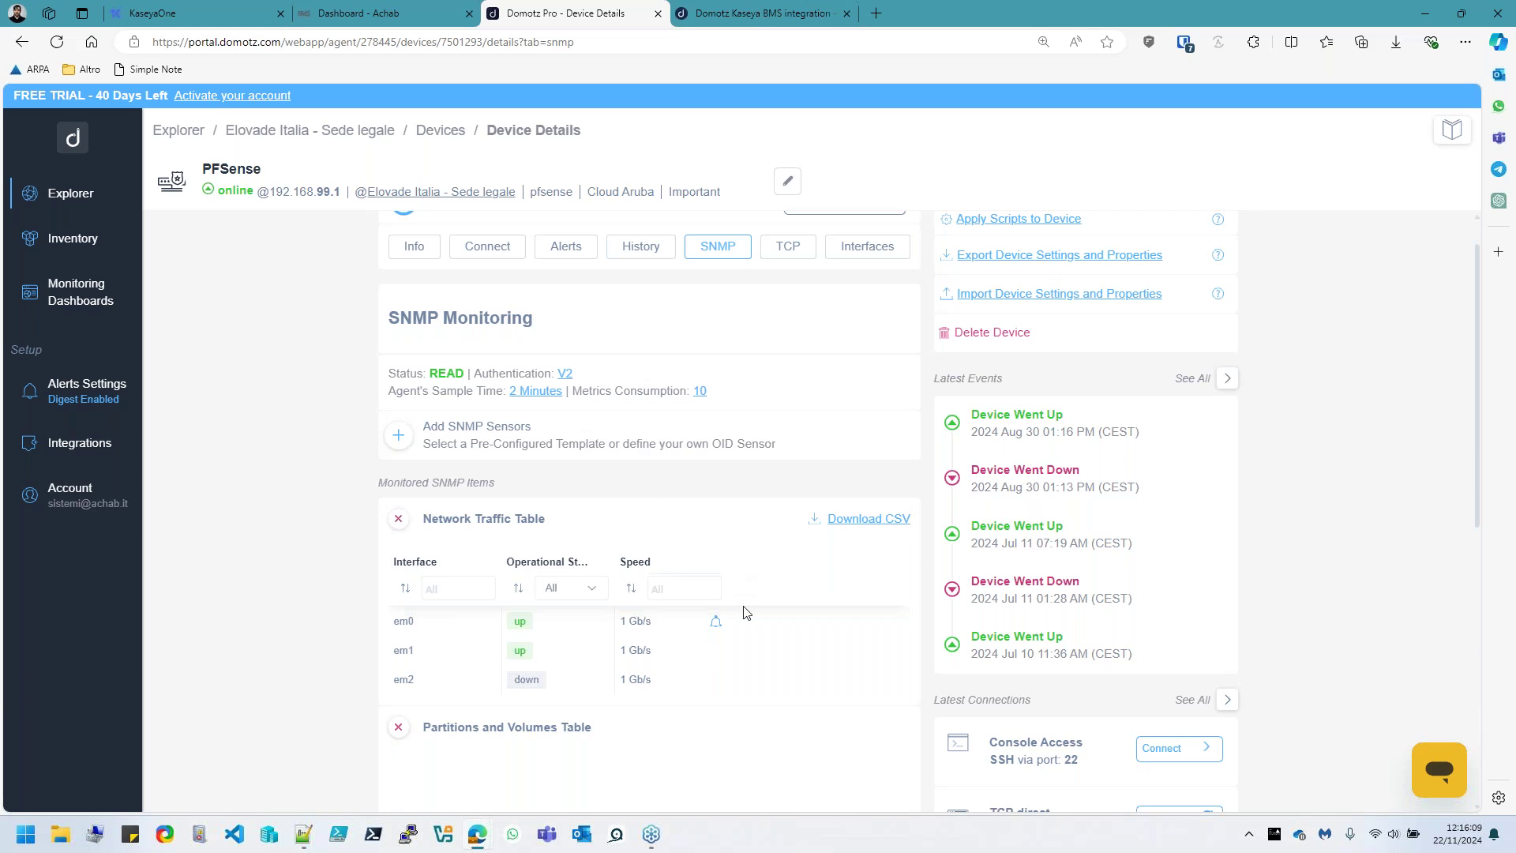
{"action": "scroll", "coordinate": [810, 585], "scroll_direction": "up", "scroll_amount": 1}
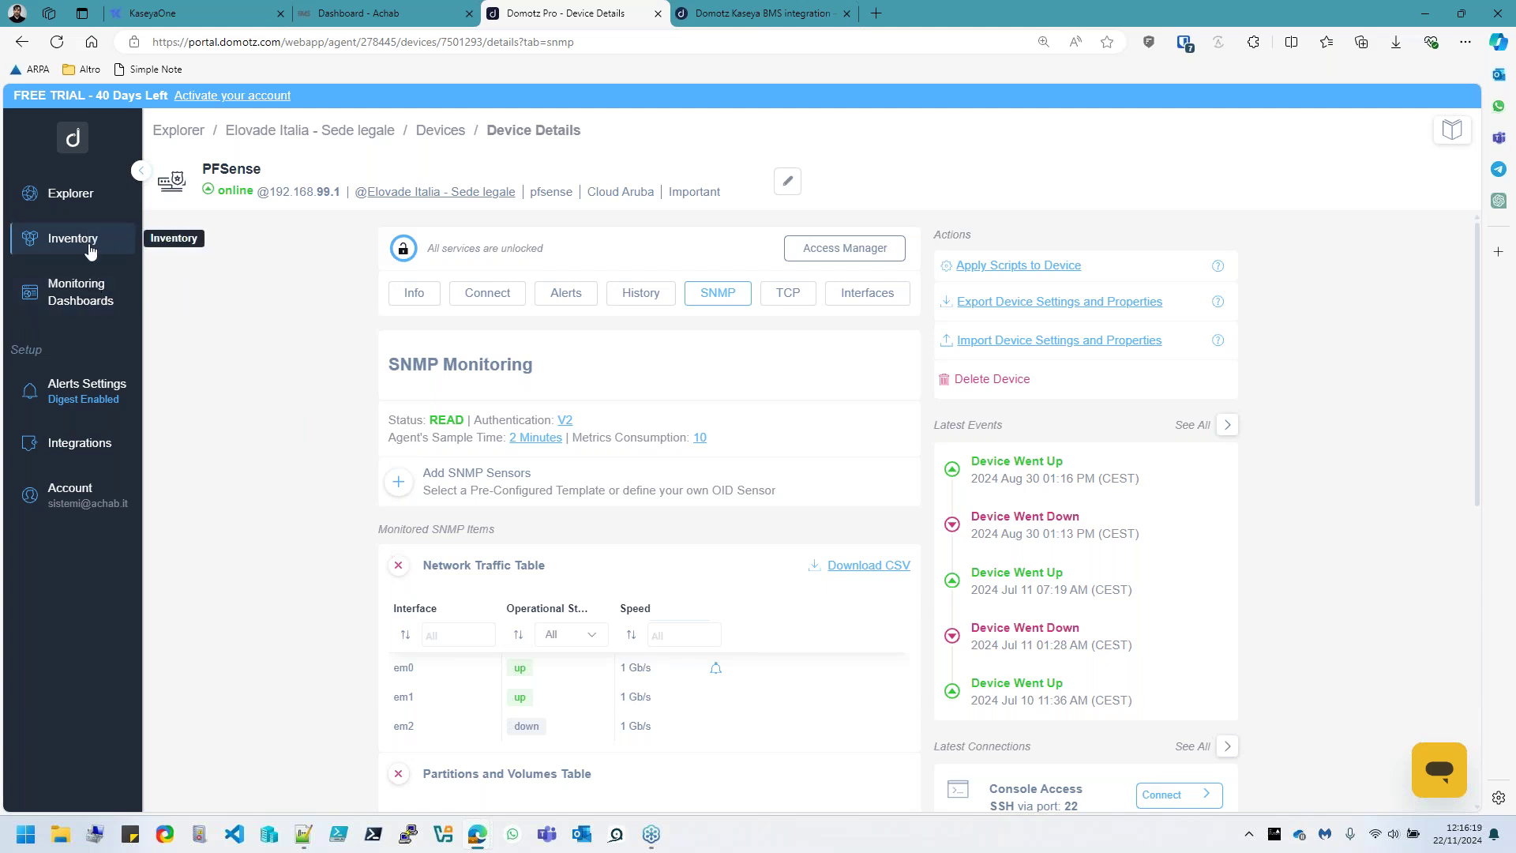
Open the Inventory and filter the device list to the Important tag
{"action": "left_click", "coordinate": [88, 248]}
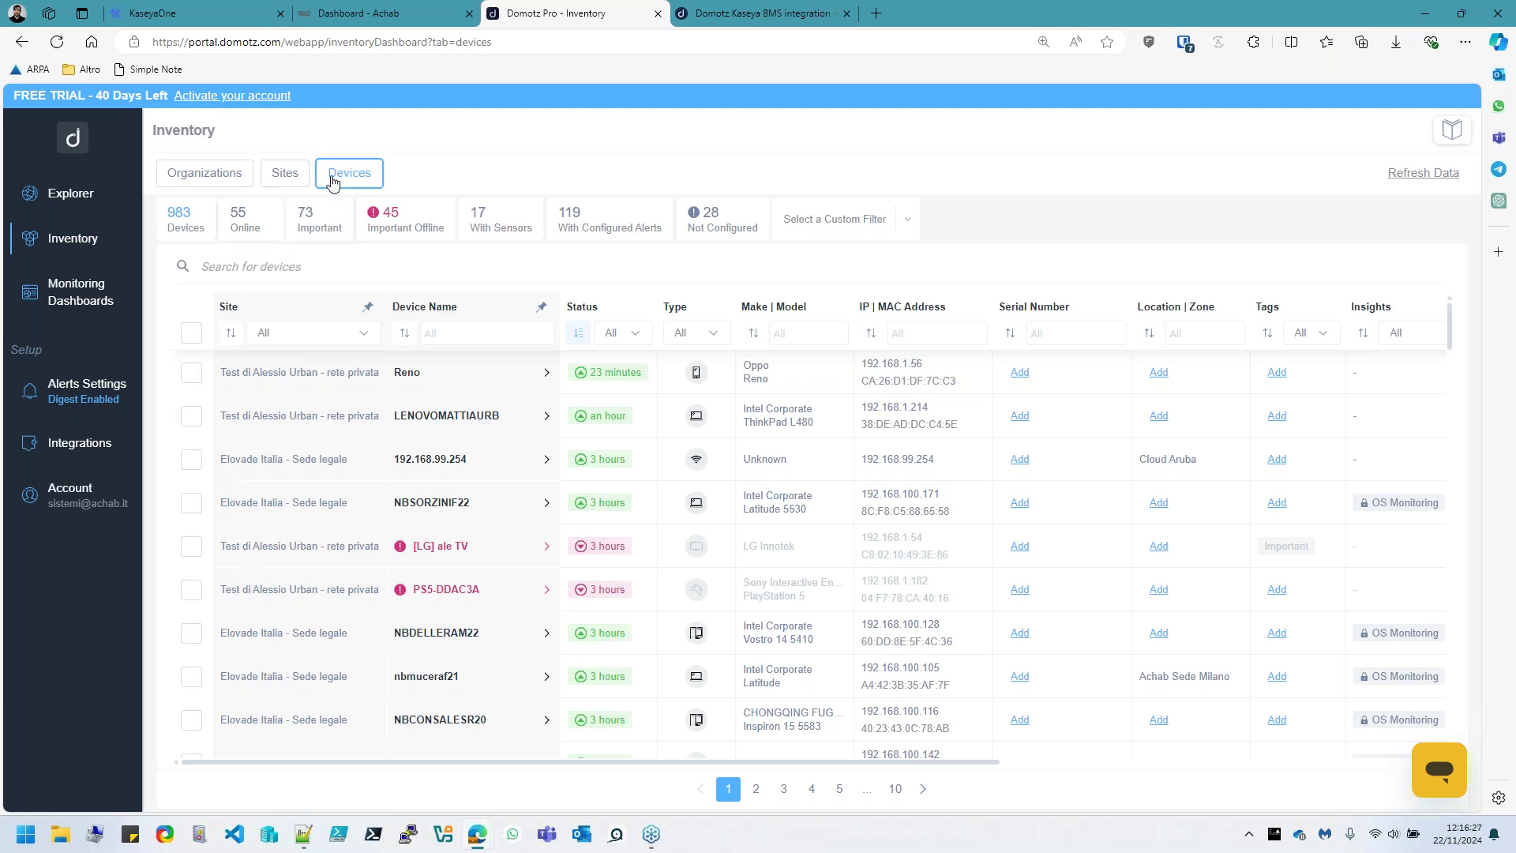
{"action": "left_click", "coordinate": [191, 332]}
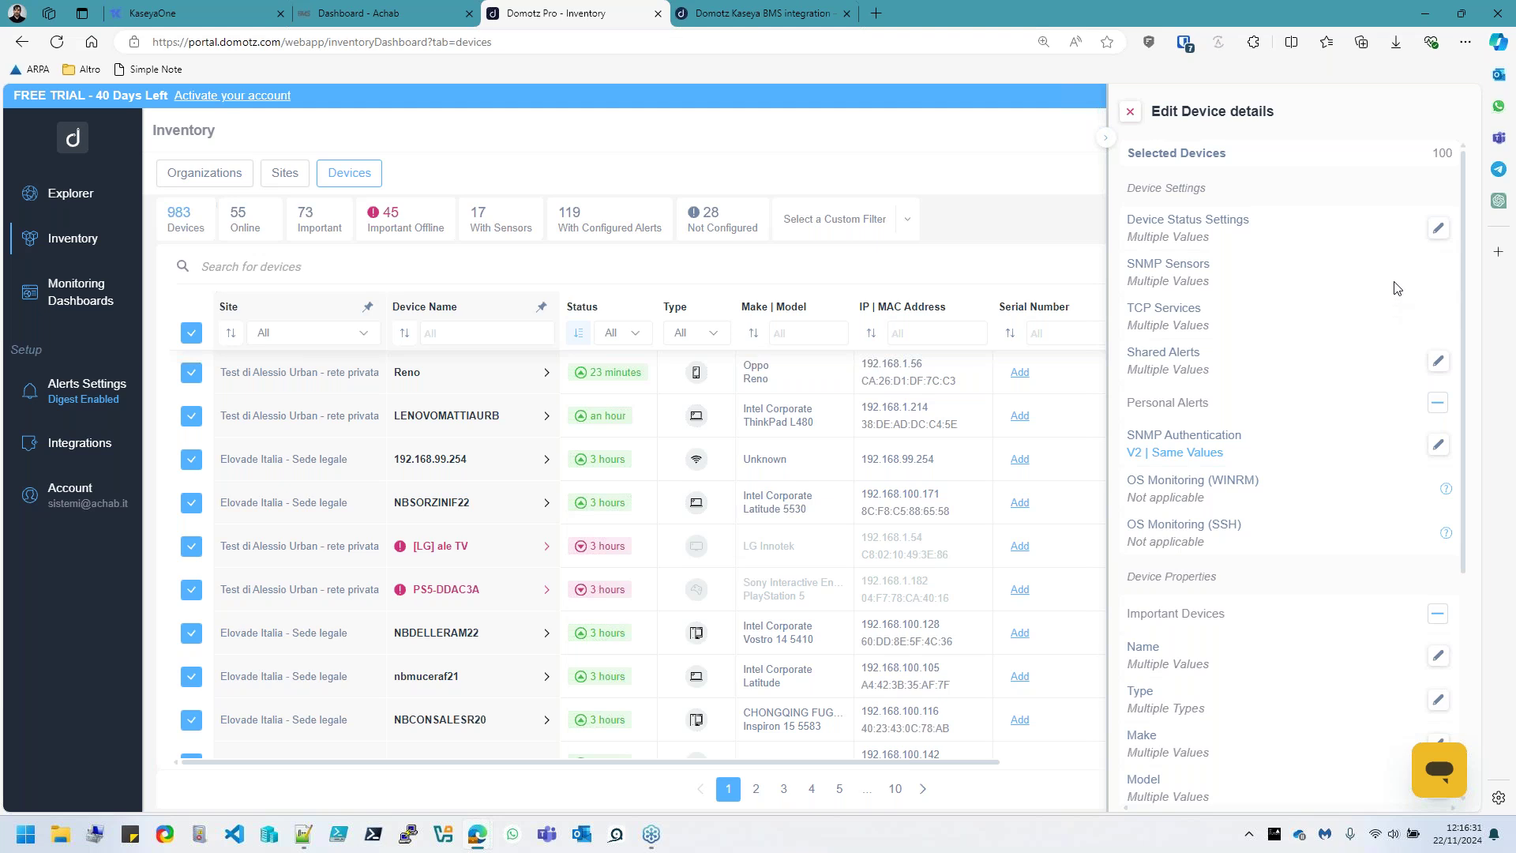
{"action": "left_click", "coordinate": [191, 333]}
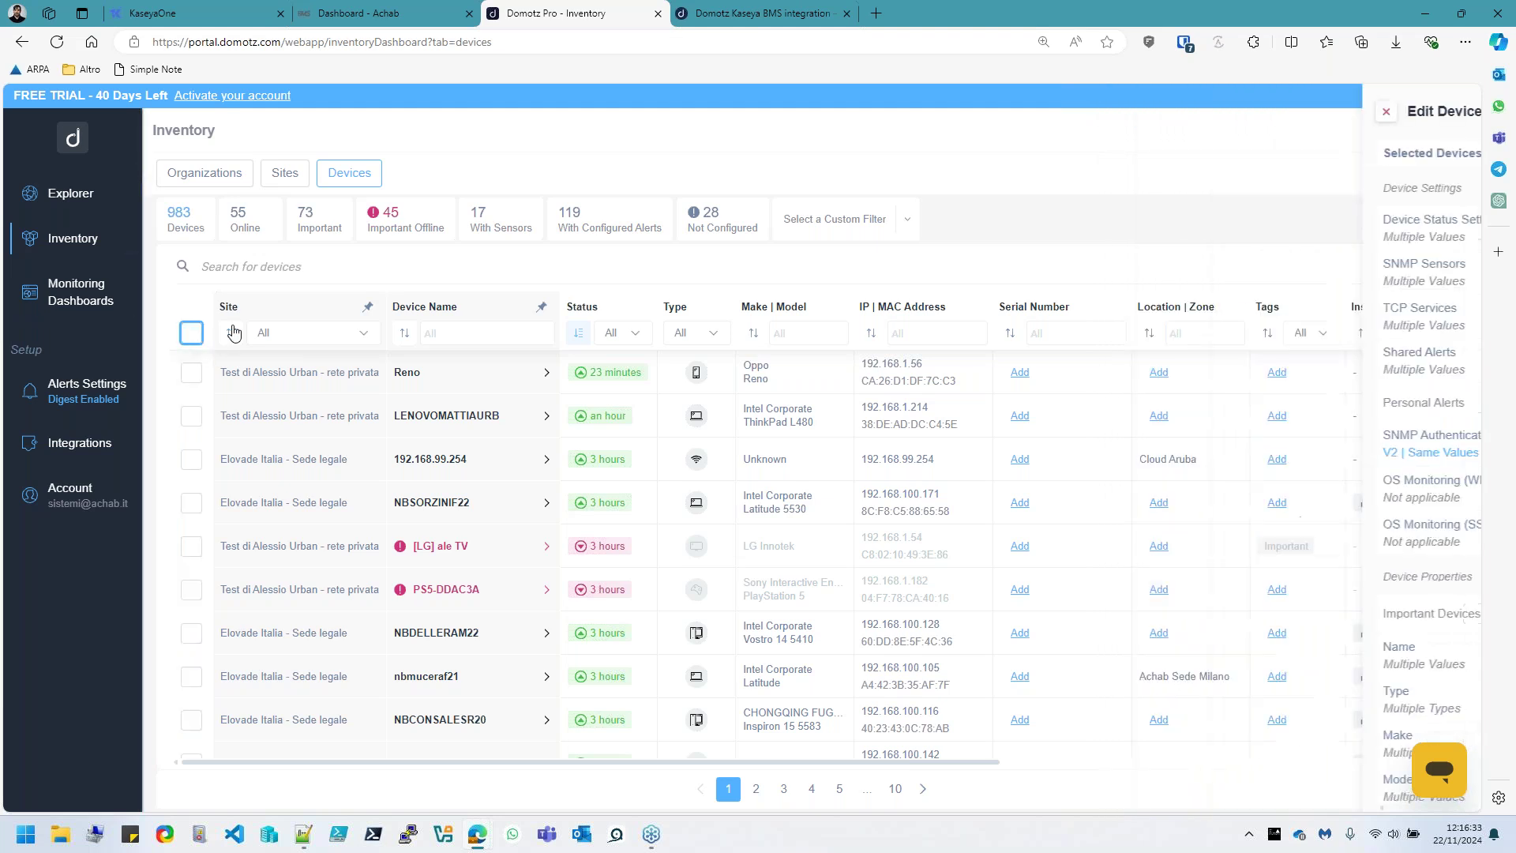
{"action": "left_click", "coordinate": [340, 332]}
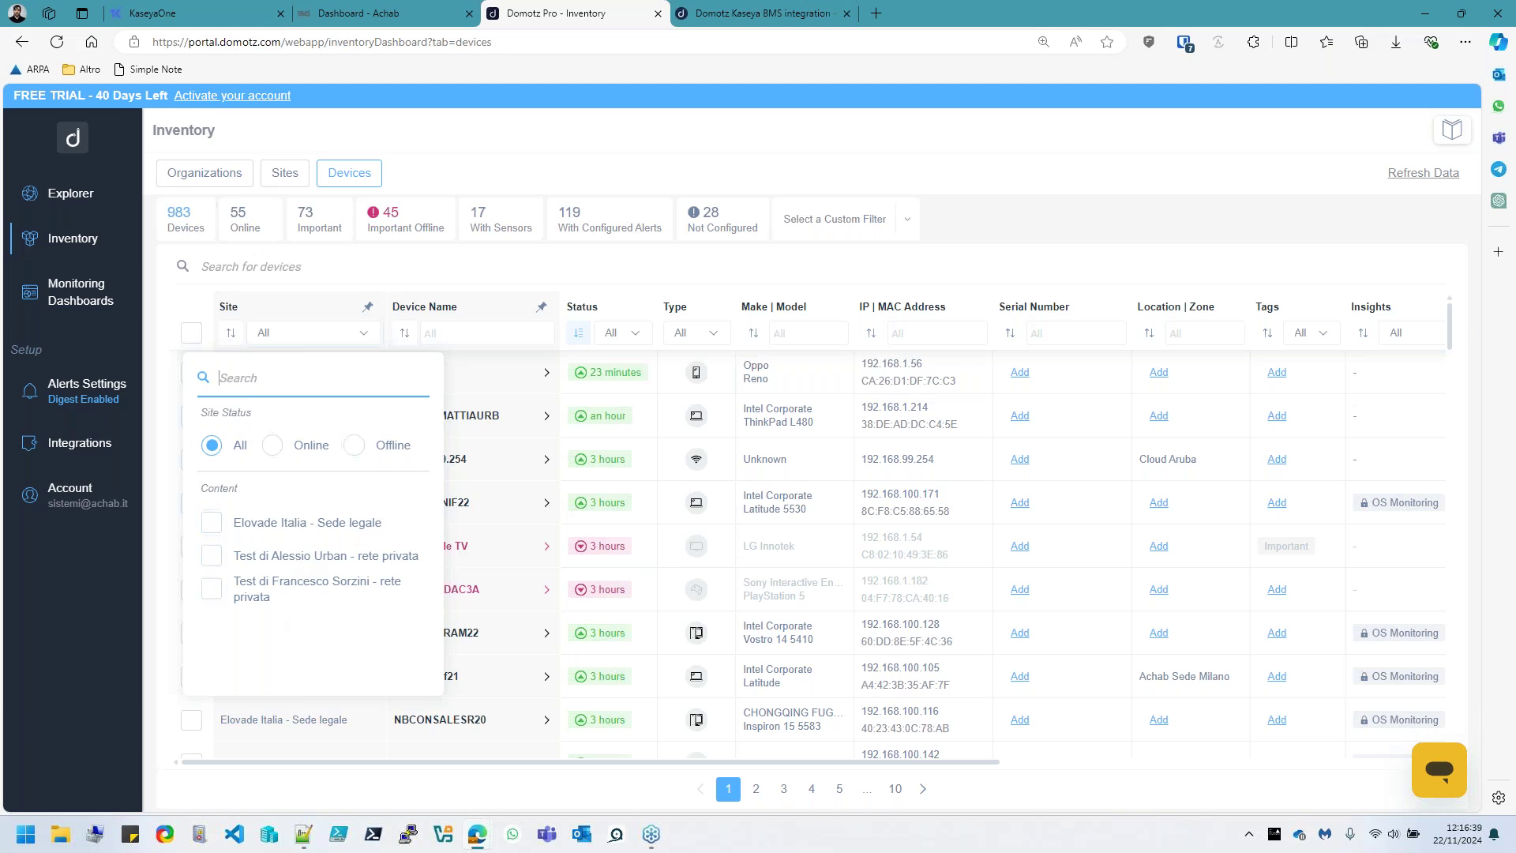
{"action": "left_click", "coordinate": [307, 217]}
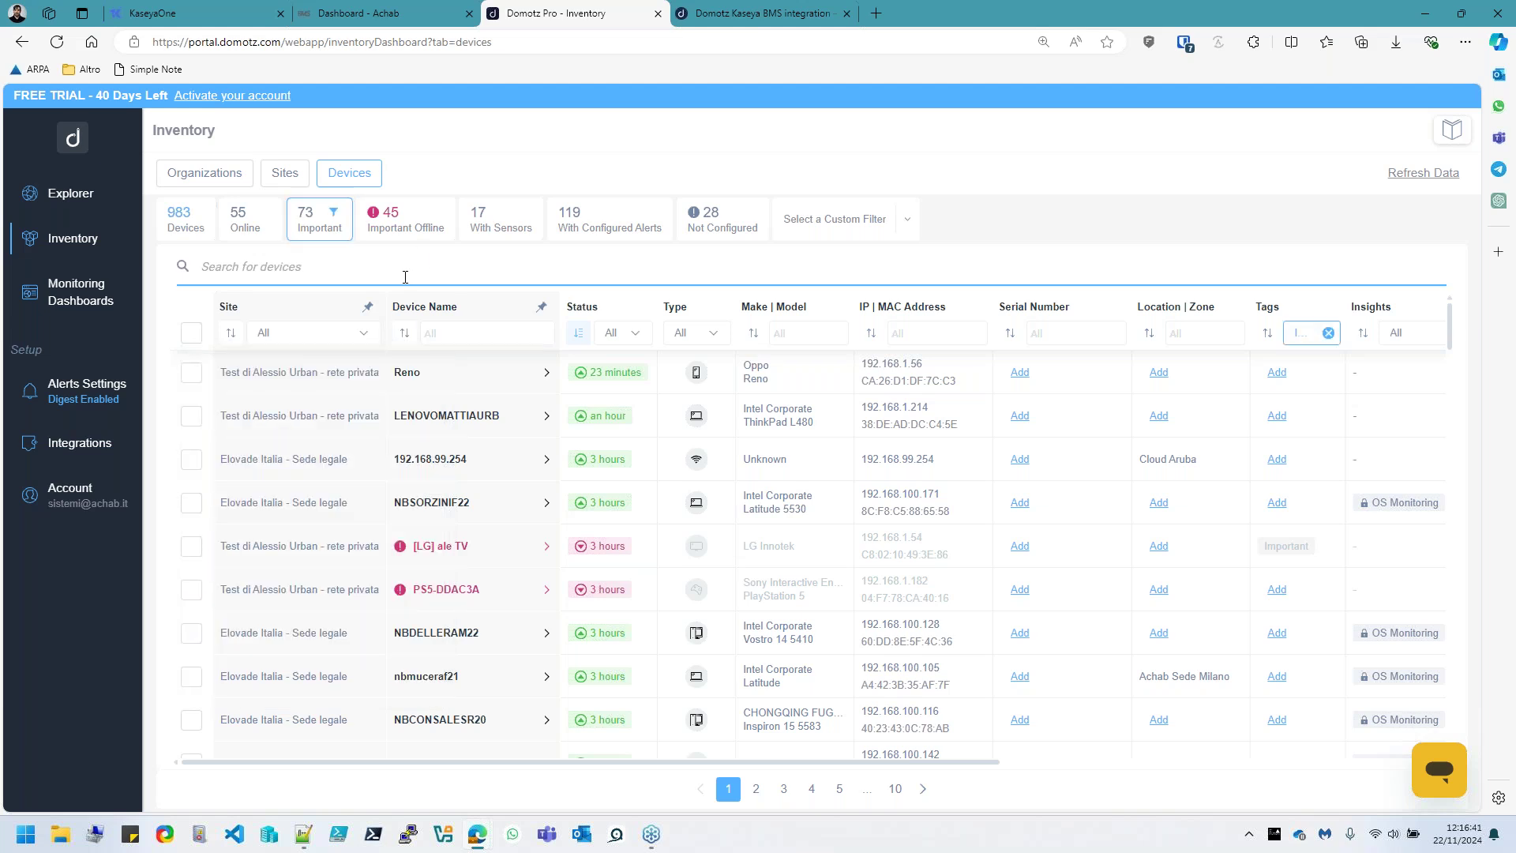
Select all 73 Important devices, review the bulk Edit Device panel, and close it unchanged
{"action": "left_click", "coordinate": [191, 372]}
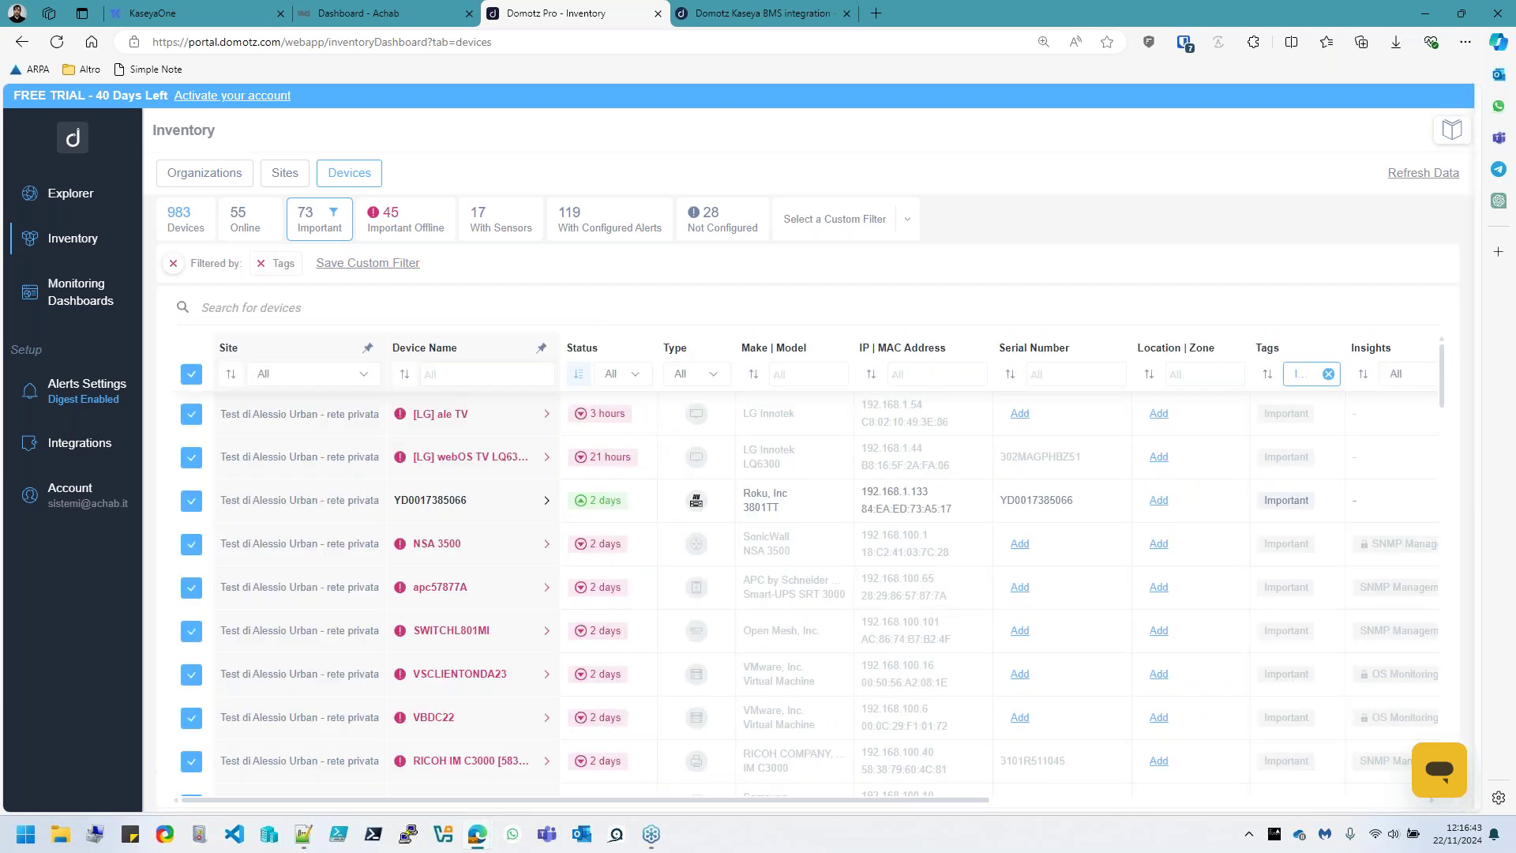
{"action": "left_click", "coordinate": [1391, 229]}
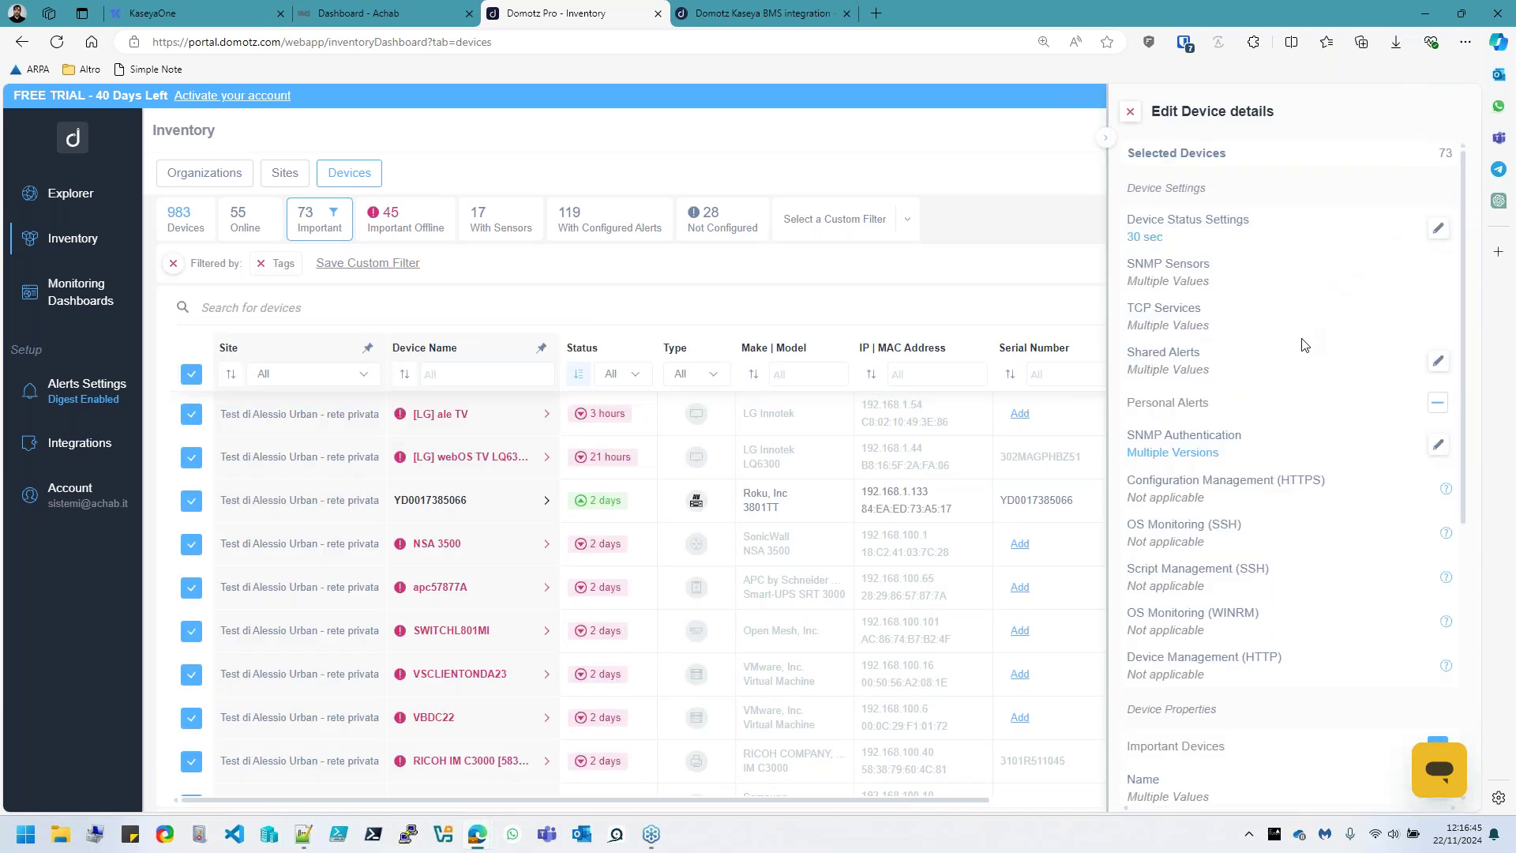
{"action": "scroll", "coordinate": [1304, 347], "scroll_direction": "down", "scroll_amount": 1}
{"action": "scroll", "coordinate": [1279, 373], "scroll_direction": "down", "scroll_amount": 2}
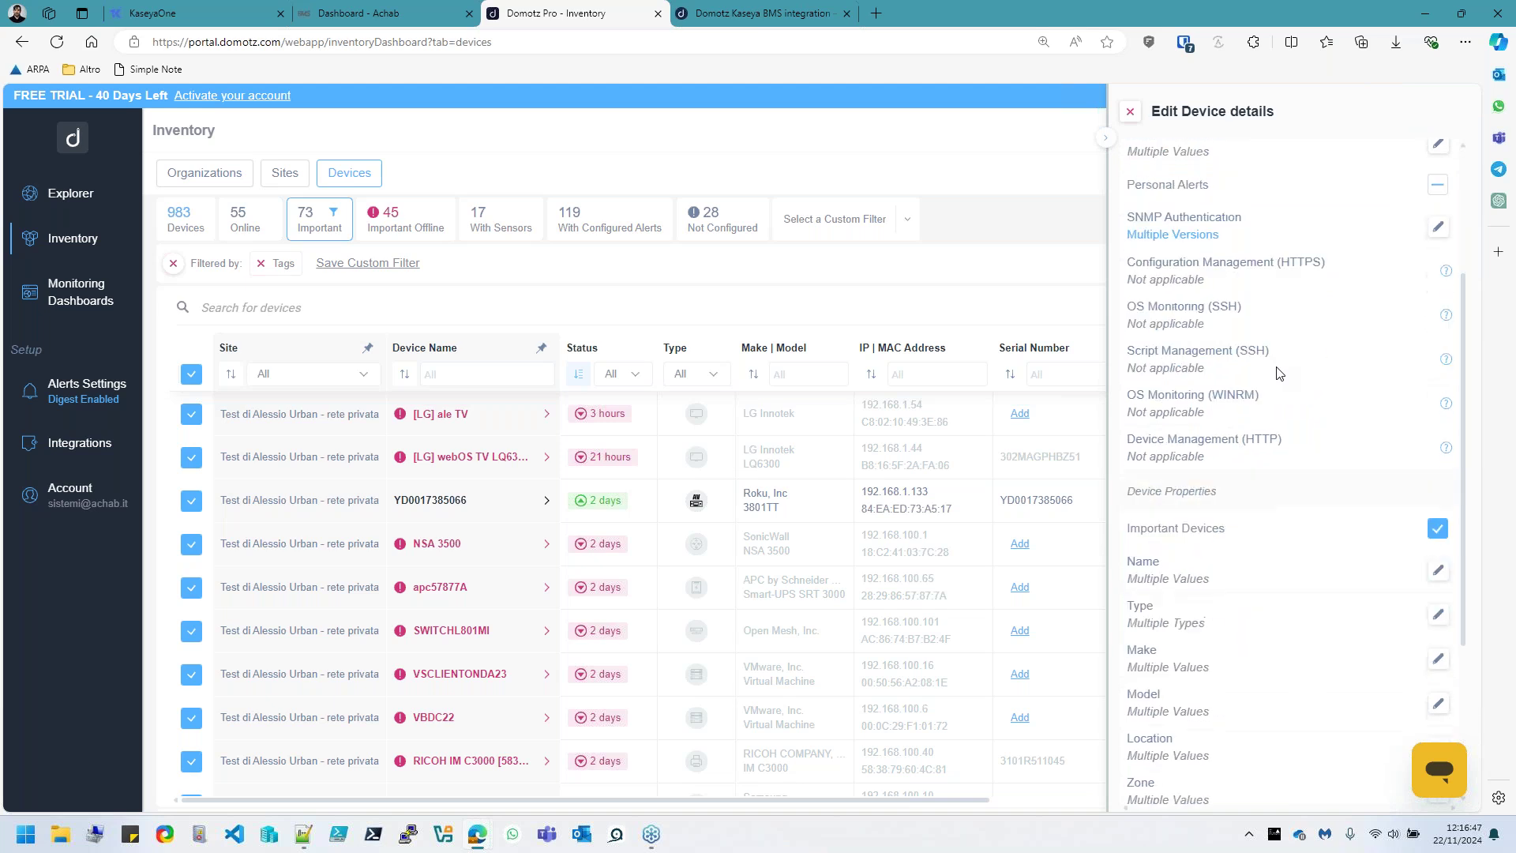
{"action": "scroll", "coordinate": [1213, 404], "scroll_direction": "down", "scroll_amount": 1}
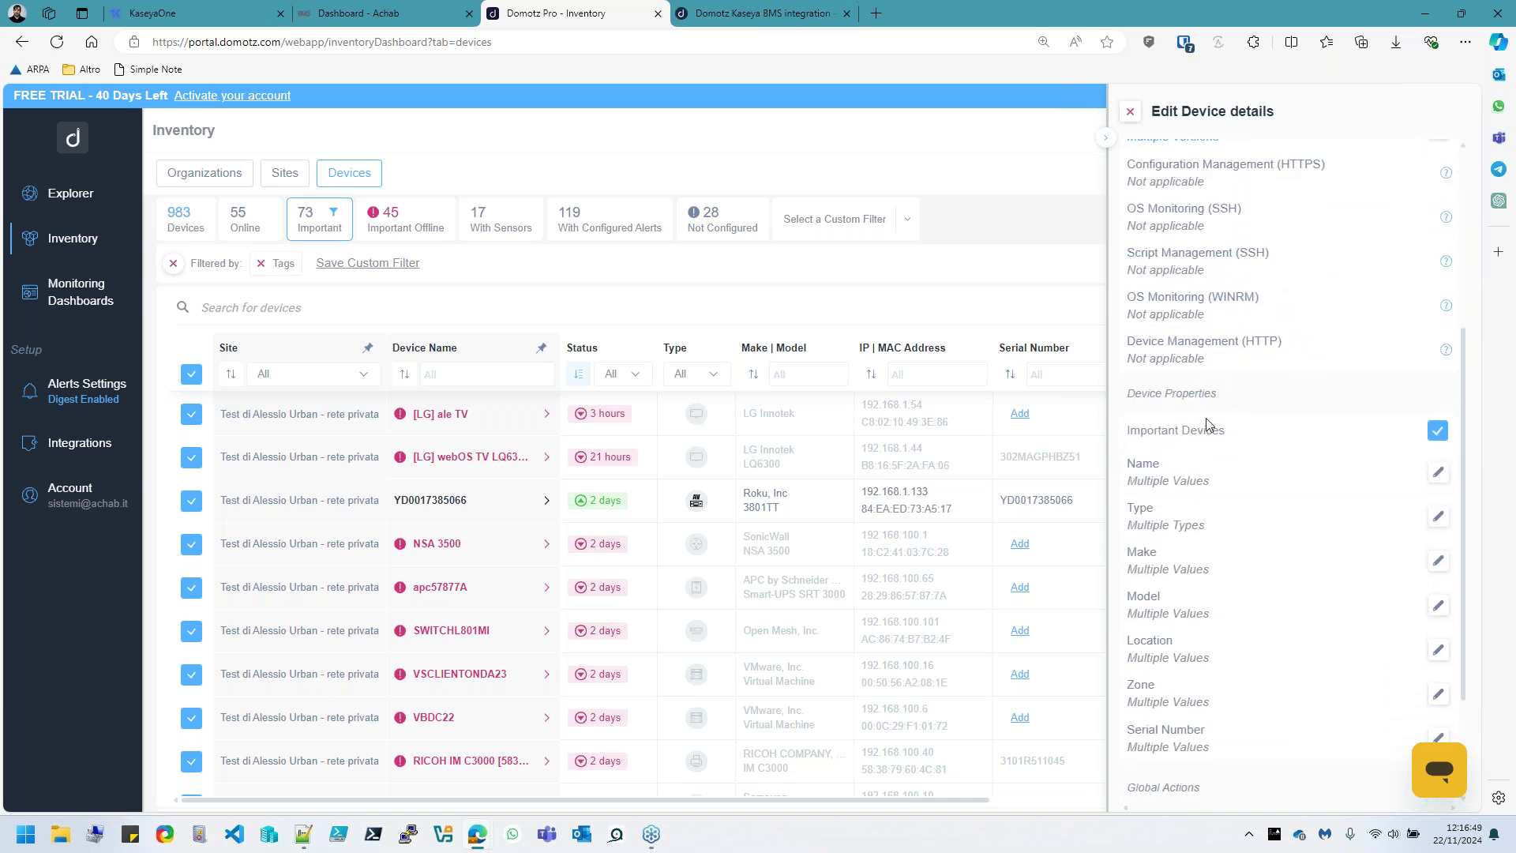
{"action": "scroll", "coordinate": [1206, 424], "scroll_direction": "down", "scroll_amount": 2}
{"action": "scroll", "coordinate": [1199, 487], "scroll_direction": "up", "scroll_amount": 6}
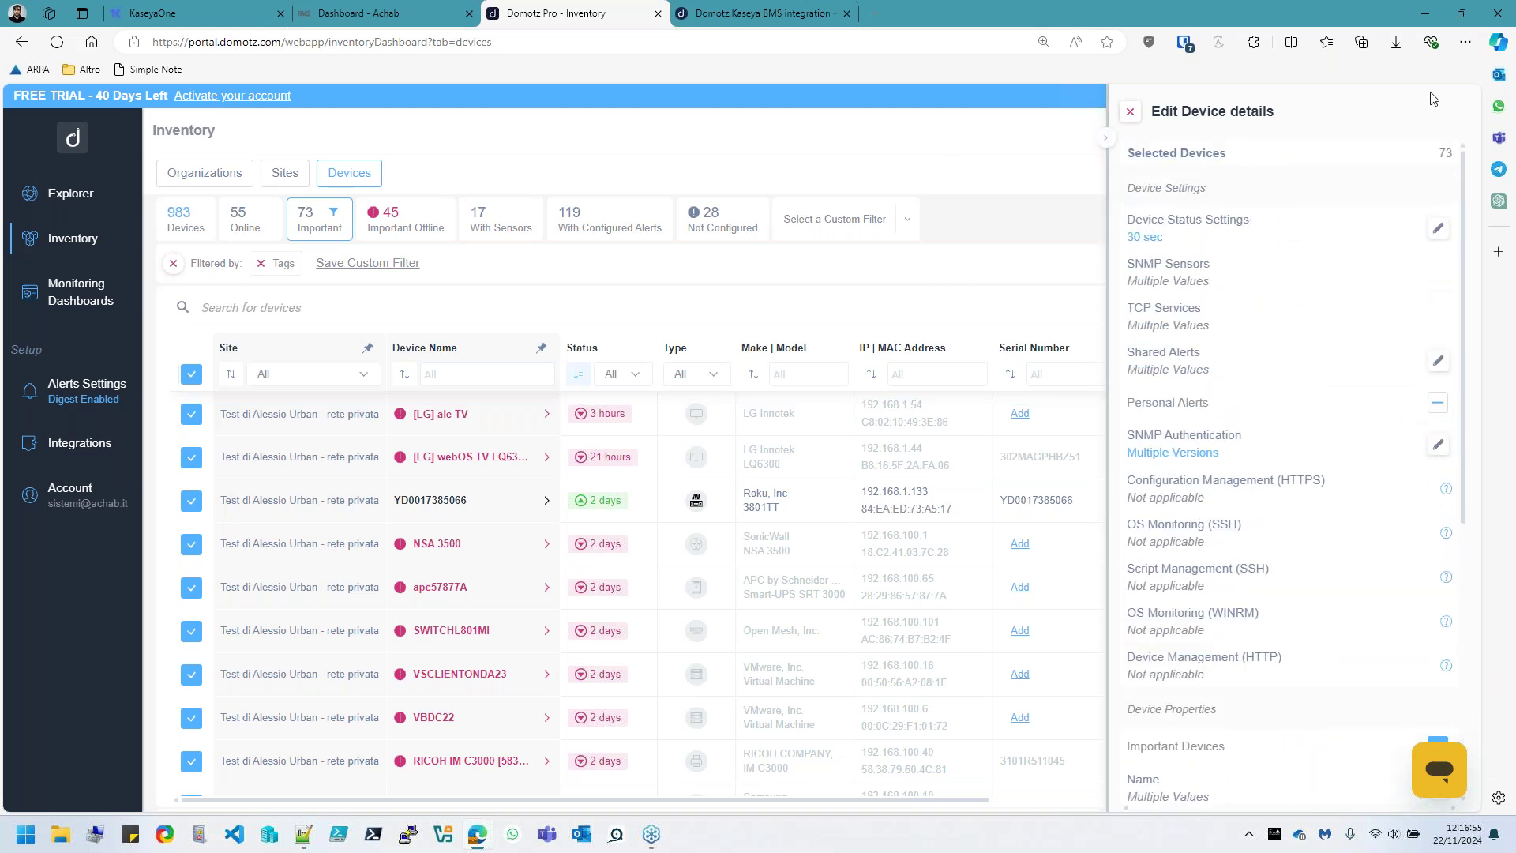
{"action": "left_click", "coordinate": [1130, 112]}
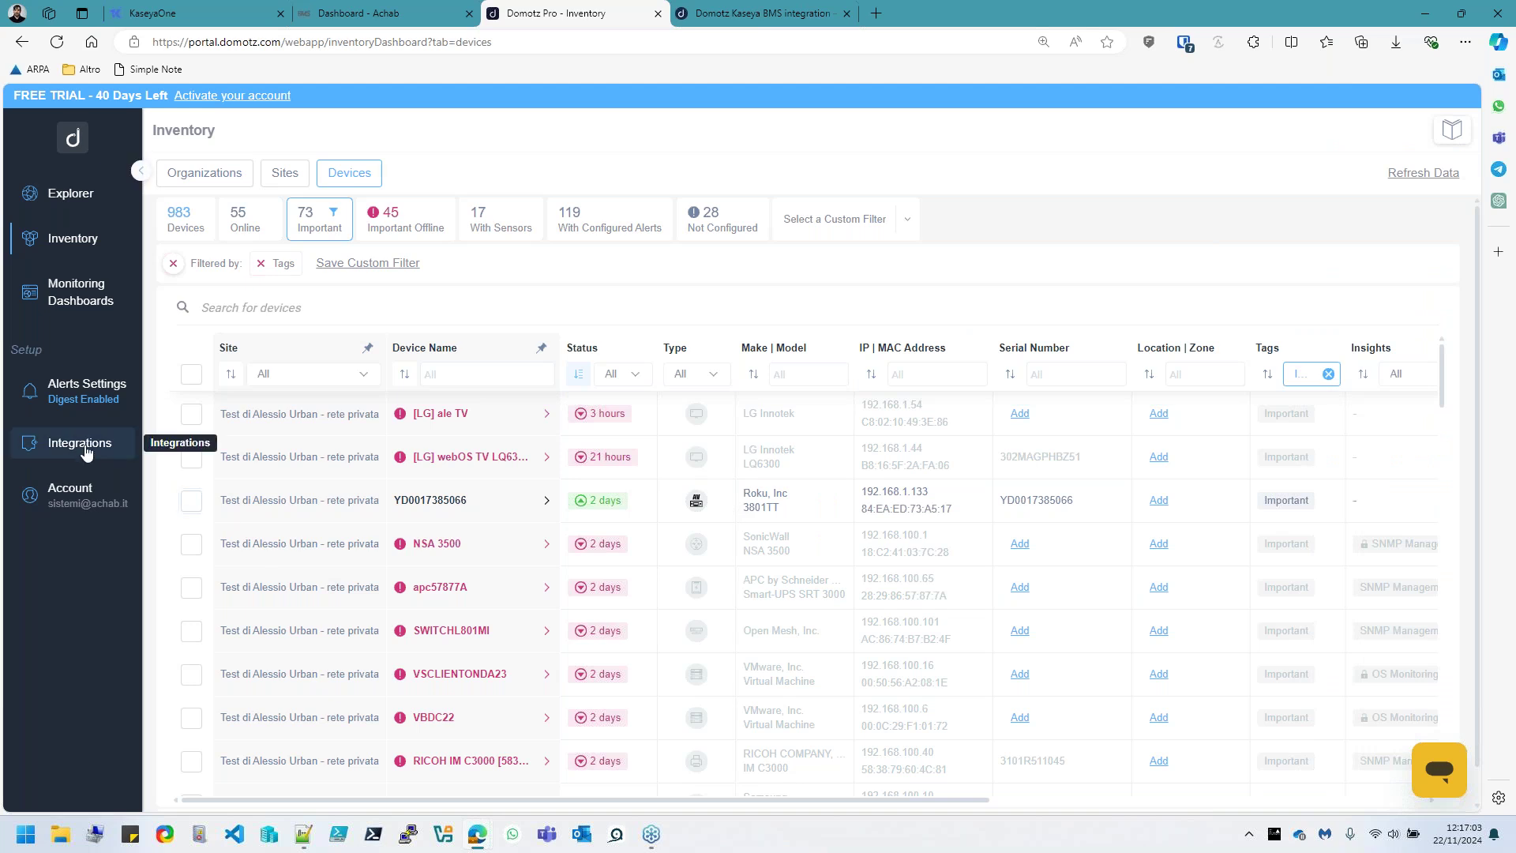
Browse the Software Integrations catalogue, including Kaseya BMS, HaloPSA and IT Glue
{"action": "left_click", "coordinate": [111, 460]}
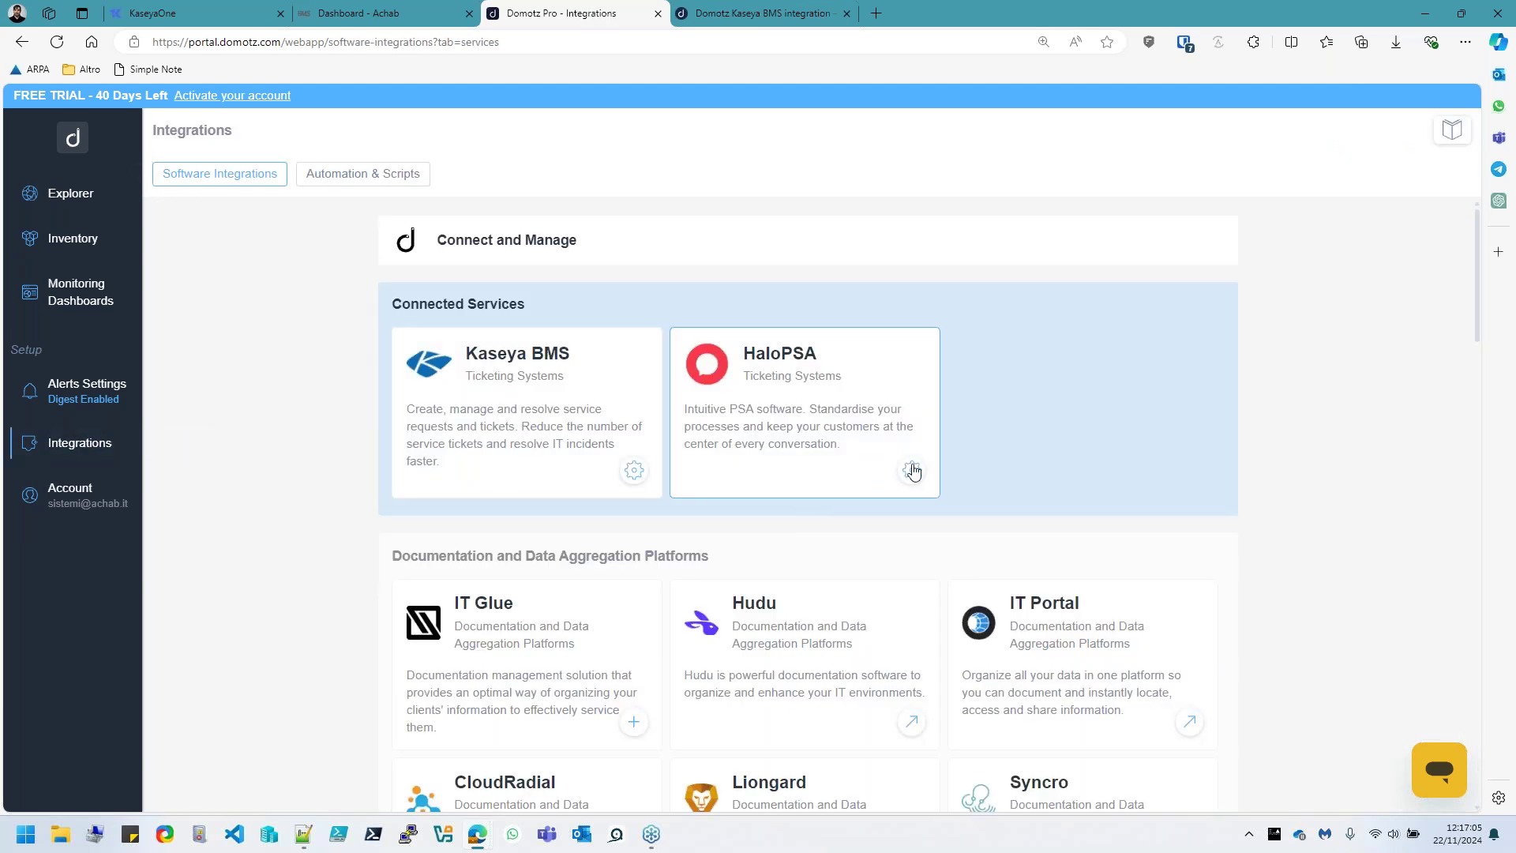
{"action": "scroll", "coordinate": [1029, 325], "scroll_direction": "down", "scroll_amount": 4}
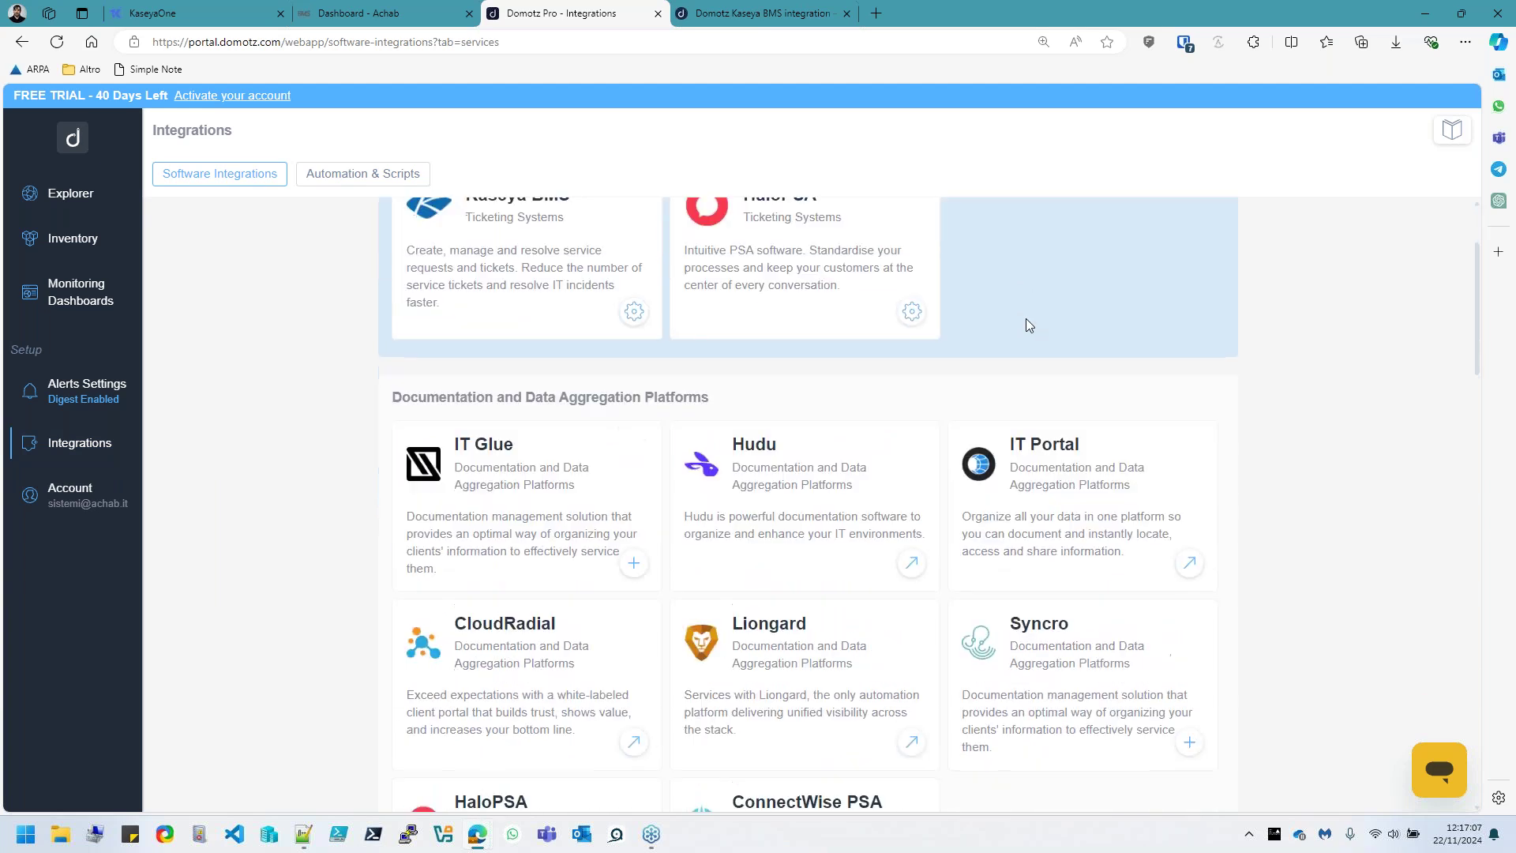
{"action": "scroll", "coordinate": [1026, 326], "scroll_direction": "down", "scroll_amount": 1}
{"action": "scroll", "coordinate": [1027, 325], "scroll_direction": "down", "scroll_amount": 7}
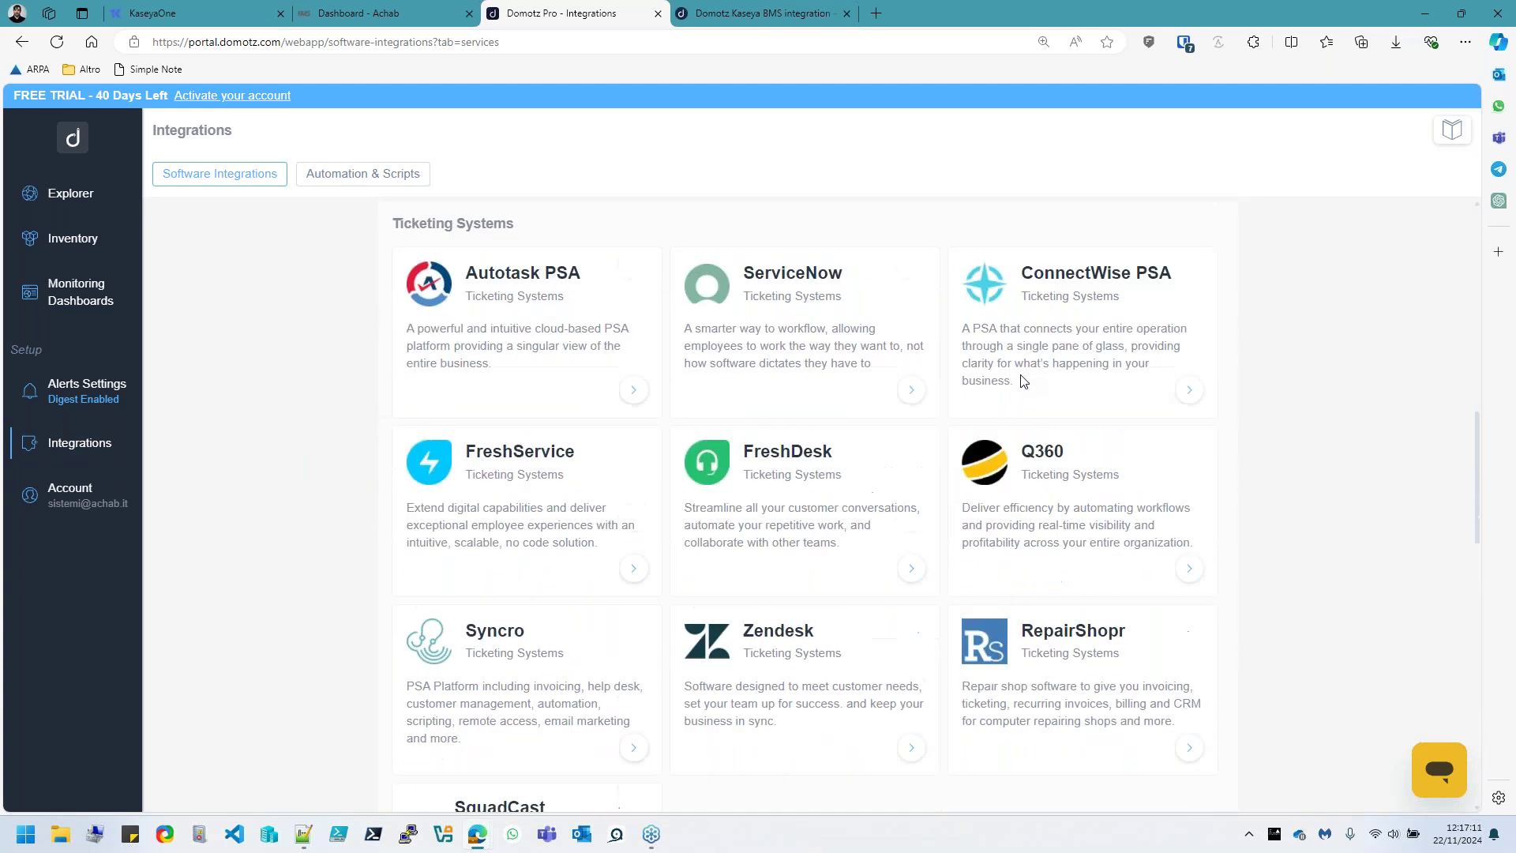
{"action": "scroll", "coordinate": [1023, 381], "scroll_direction": "down", "scroll_amount": 7}
{"action": "scroll", "coordinate": [1023, 382], "scroll_direction": "down", "scroll_amount": 8}
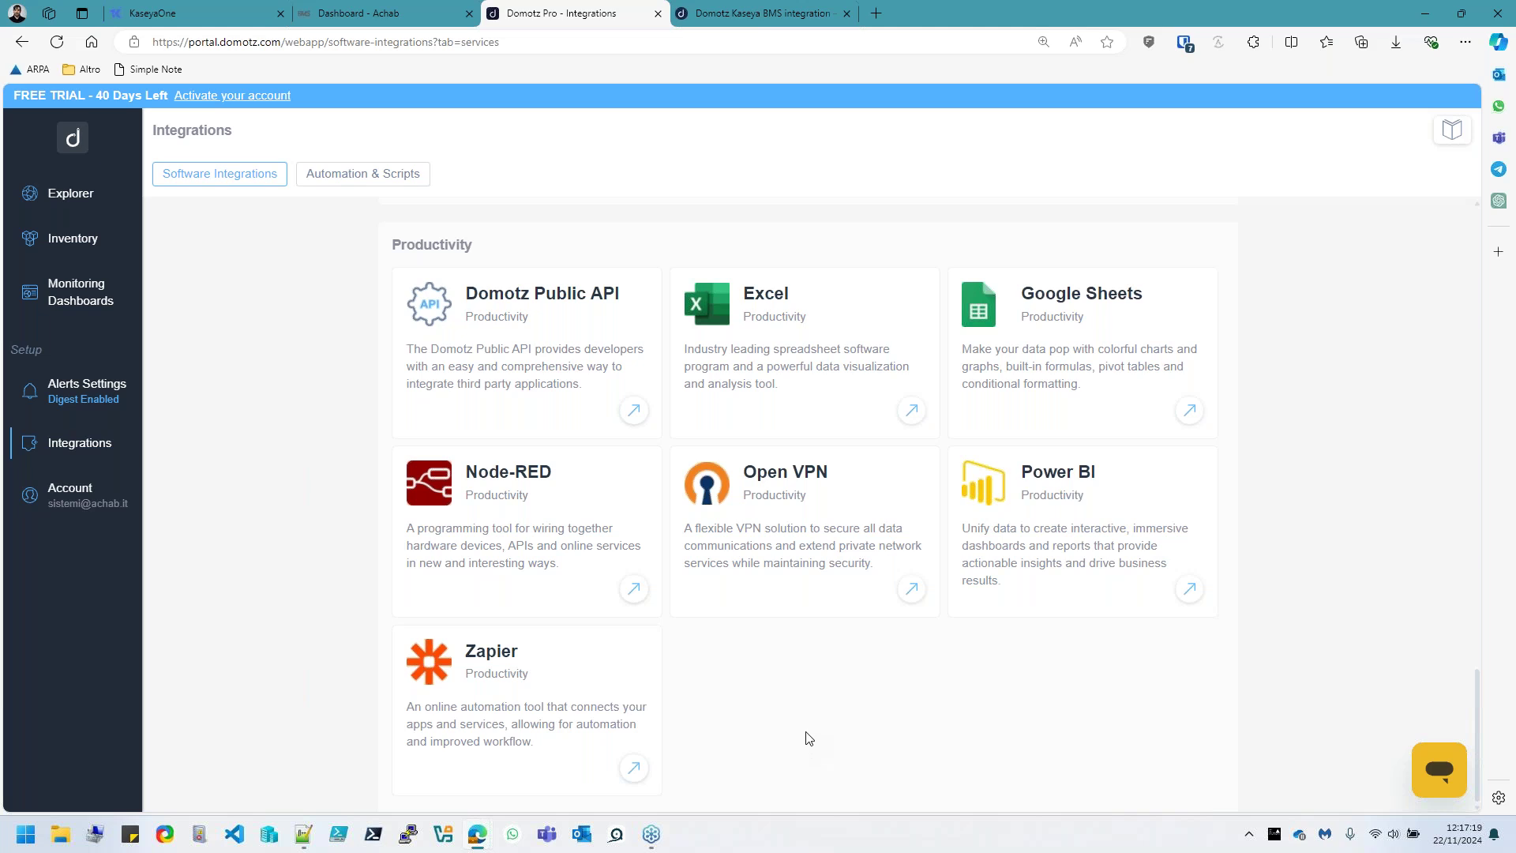
{"action": "scroll", "coordinate": [809, 742], "scroll_direction": "up", "scroll_amount": 20}
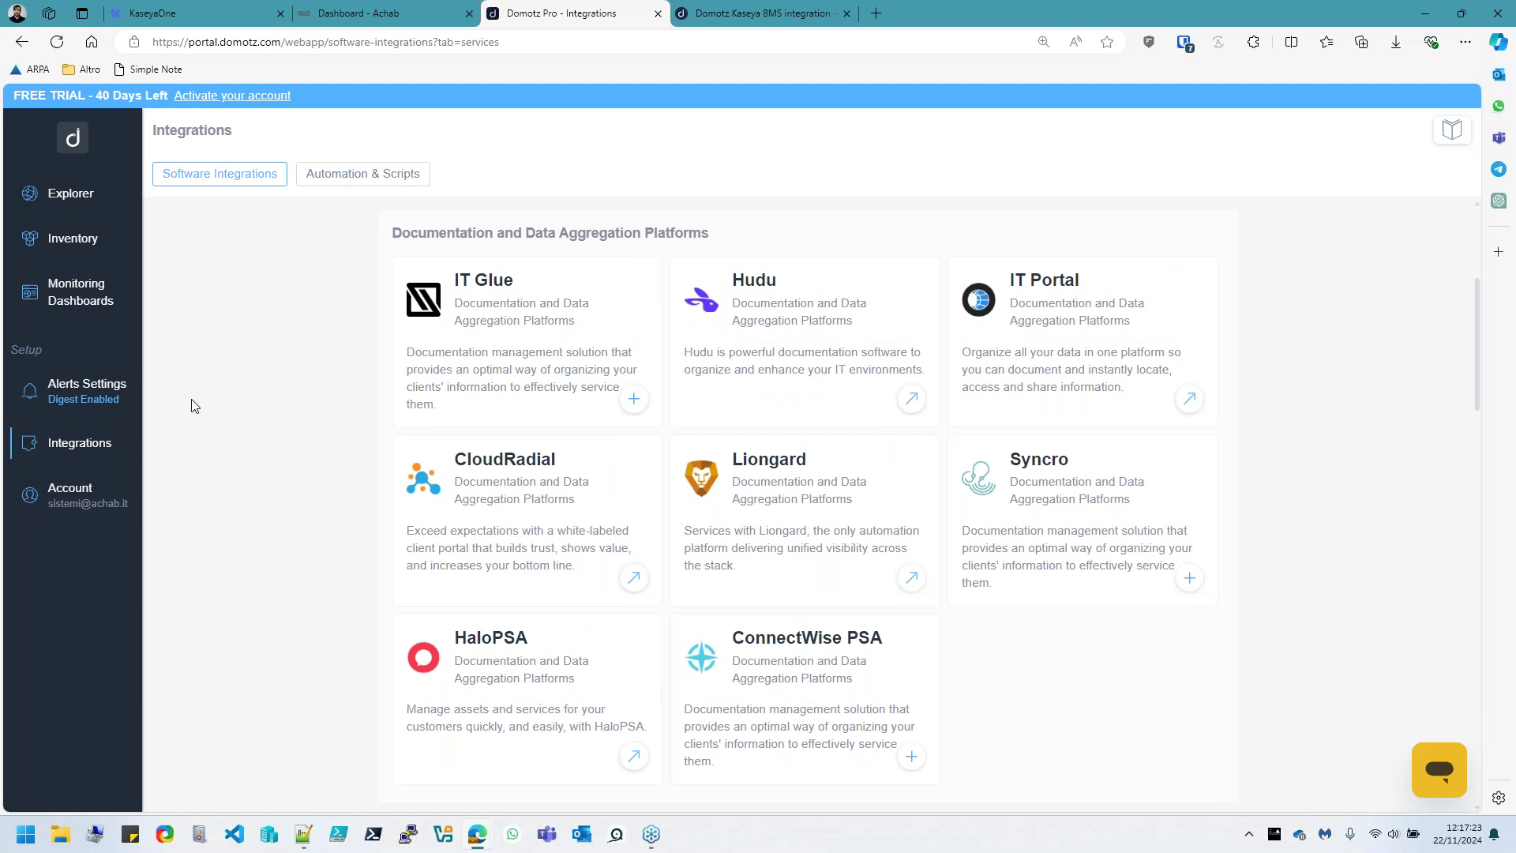
Go from account management to the Domotz API Keys settings page
{"action": "left_click", "coordinate": [81, 499]}
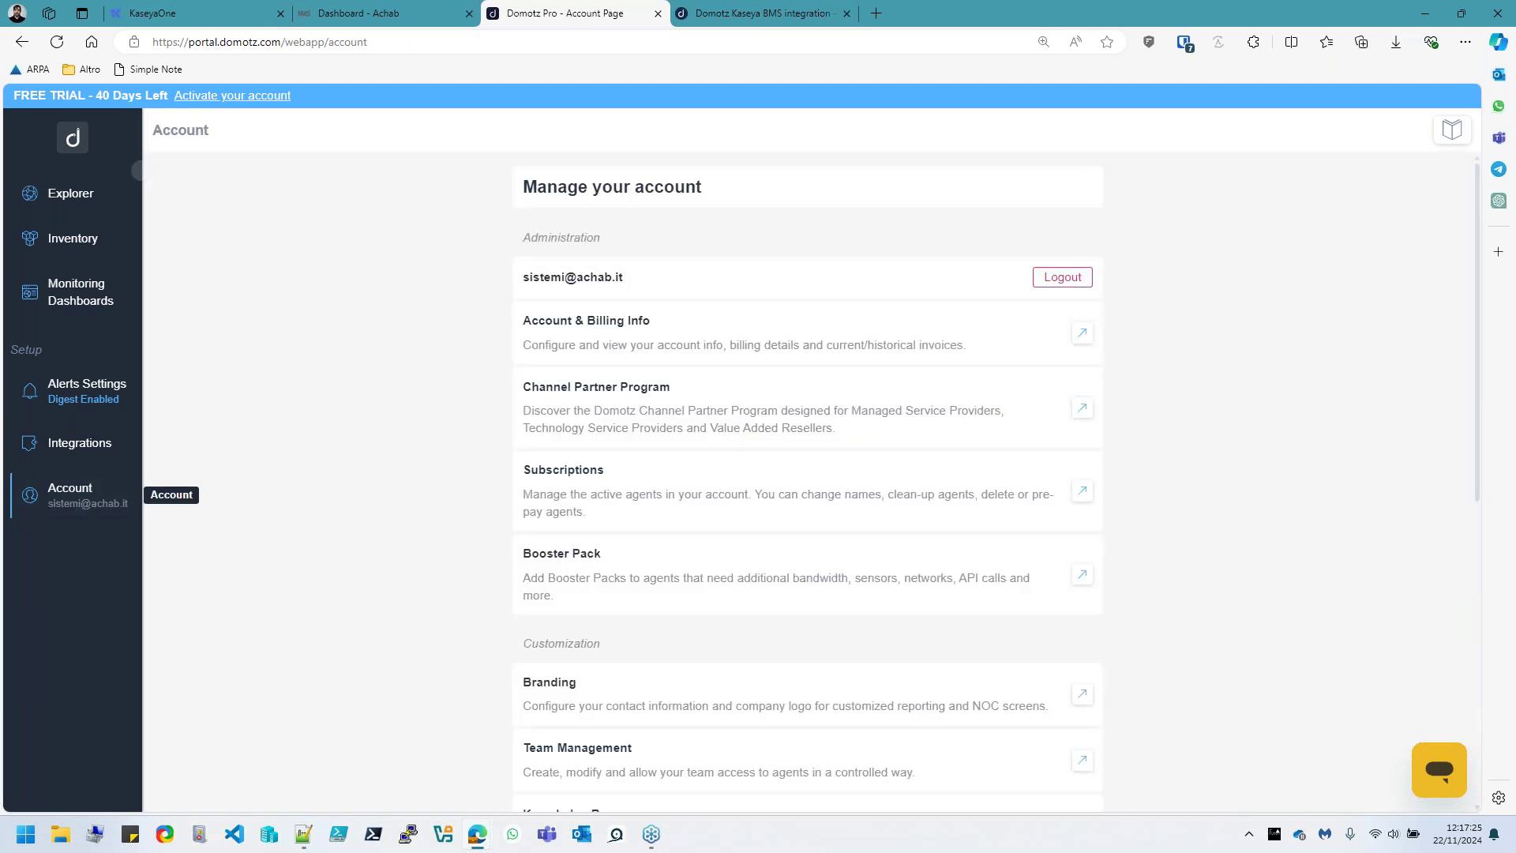
{"action": "scroll", "coordinate": [622, 498], "scroll_direction": "down", "scroll_amount": 4}
{"action": "scroll", "coordinate": [655, 402], "scroll_direction": "down", "scroll_amount": 3}
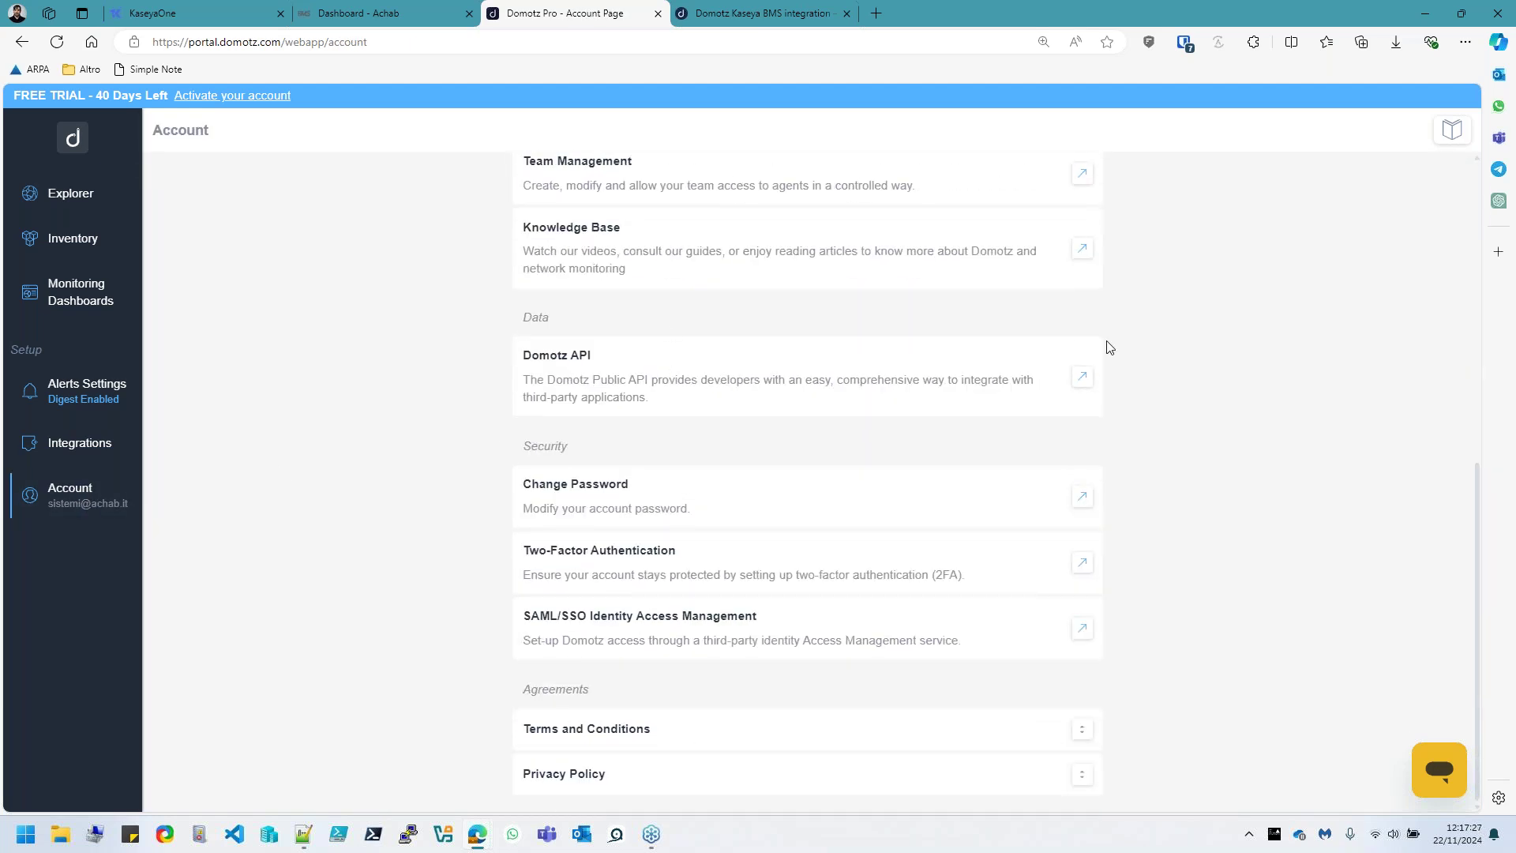
{"action": "left_click", "coordinate": [1080, 379]}
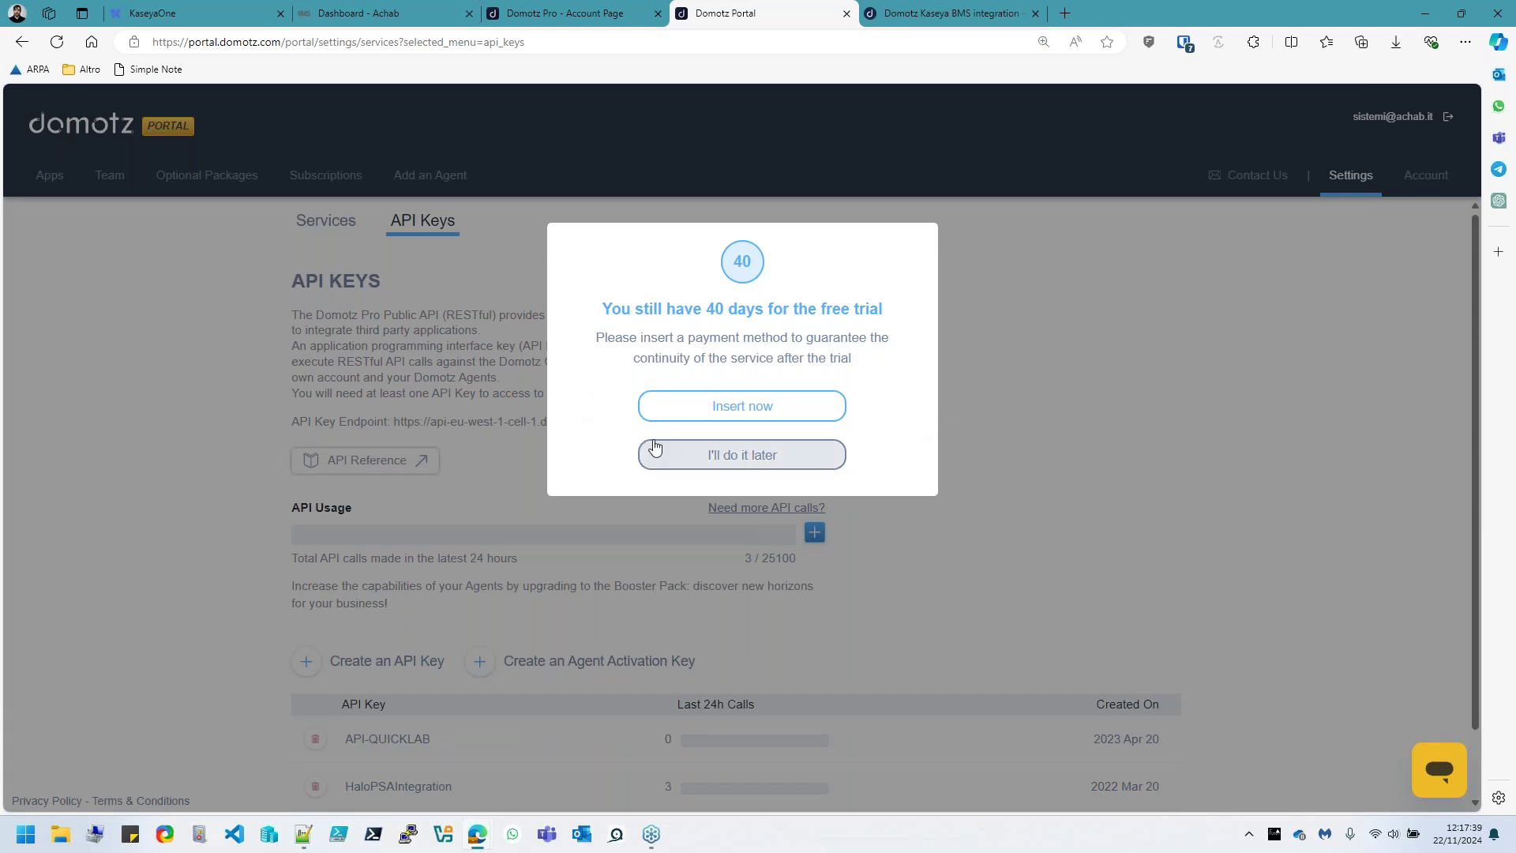
Dismiss the free-trial payment reminder with "I'll do it later"
{"action": "left_click", "coordinate": [690, 454]}
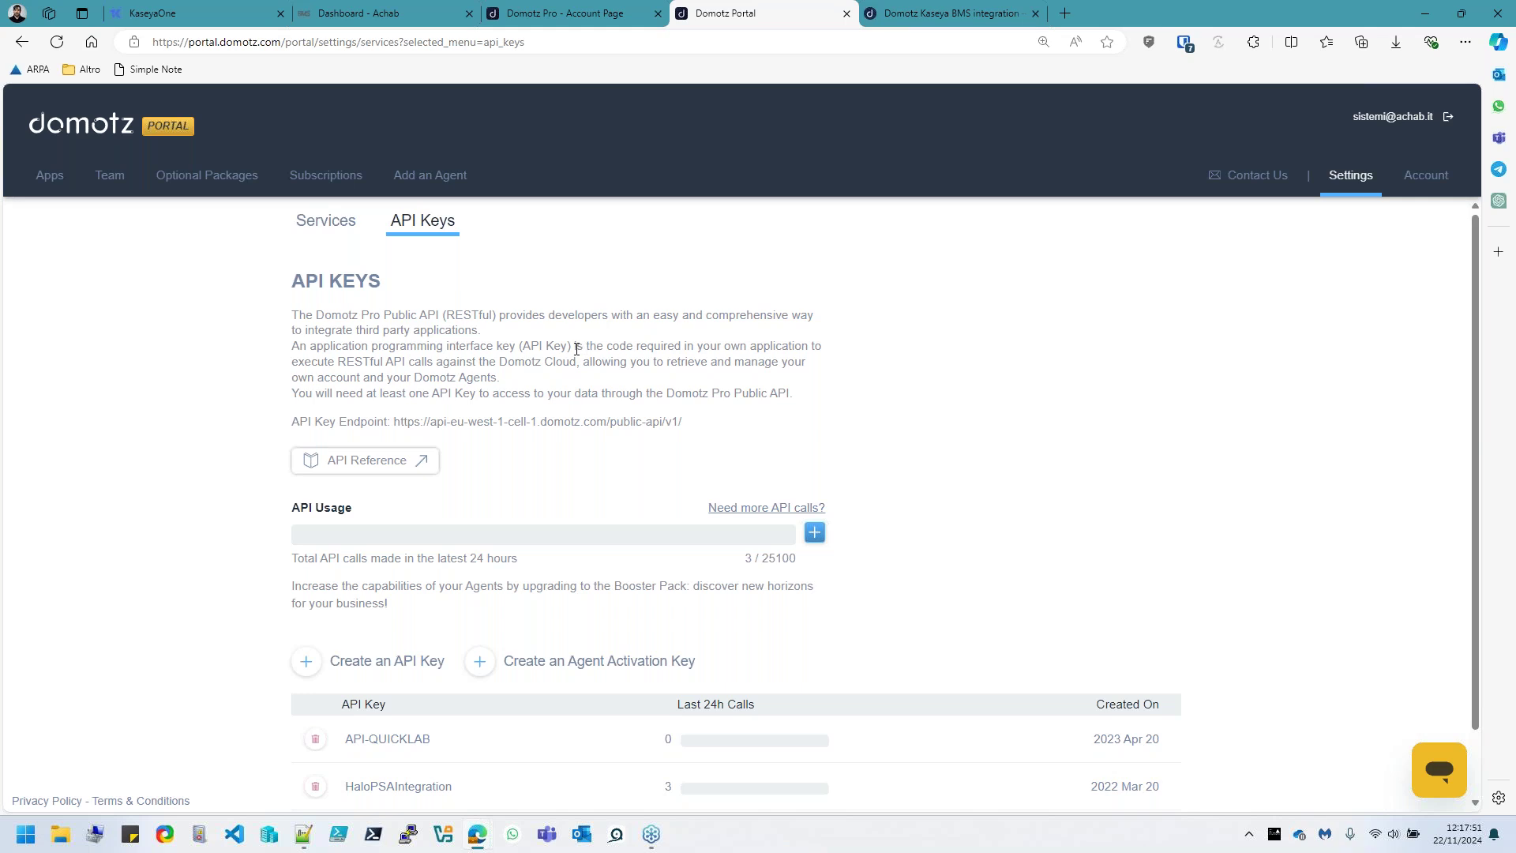
{"action": "double_click", "coordinate": [577, 348]}
{"action": "left_click", "coordinate": [577, 350]}
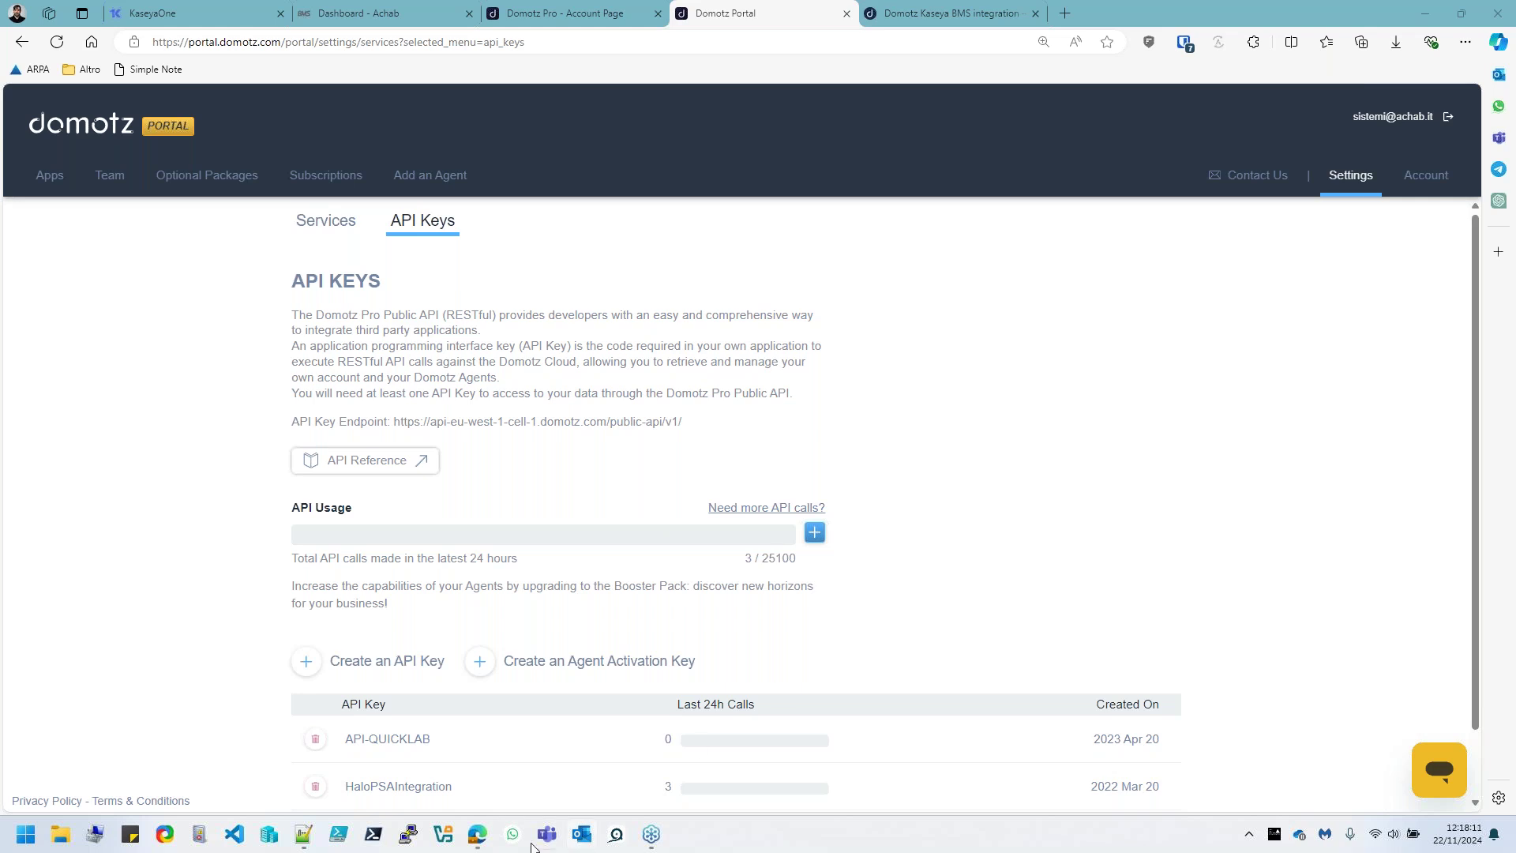
Type the support e-mail address into the Notepad++ new 9 note, then minimize Notepad++
{"action": "left_click", "coordinate": [304, 834]}
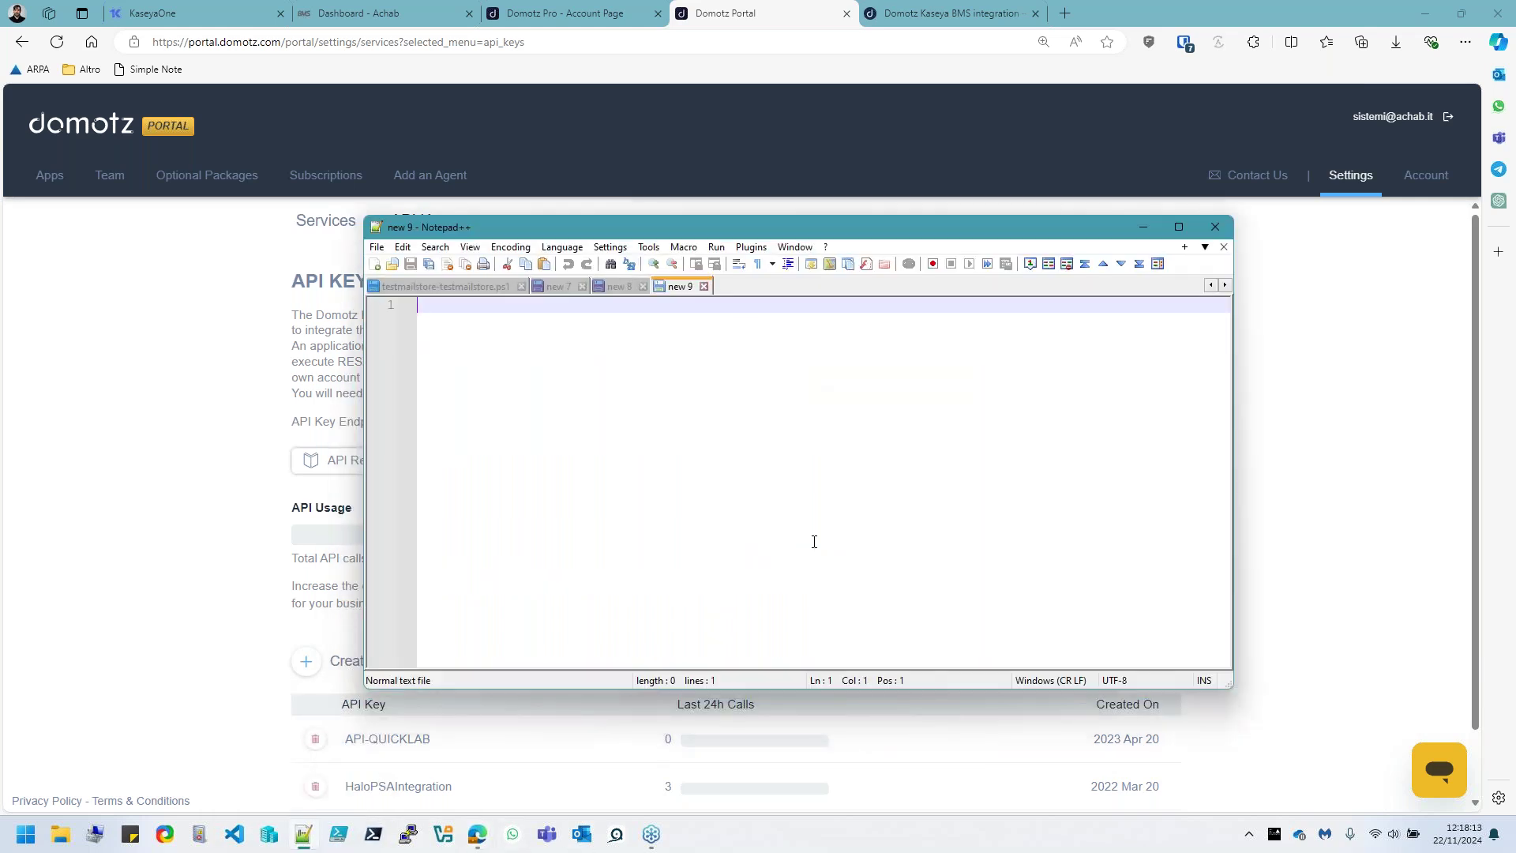
{"action": "scroll", "coordinate": [802, 598], "scroll_direction": "up", "scroll_amount": 3, "text": "ctrl"}
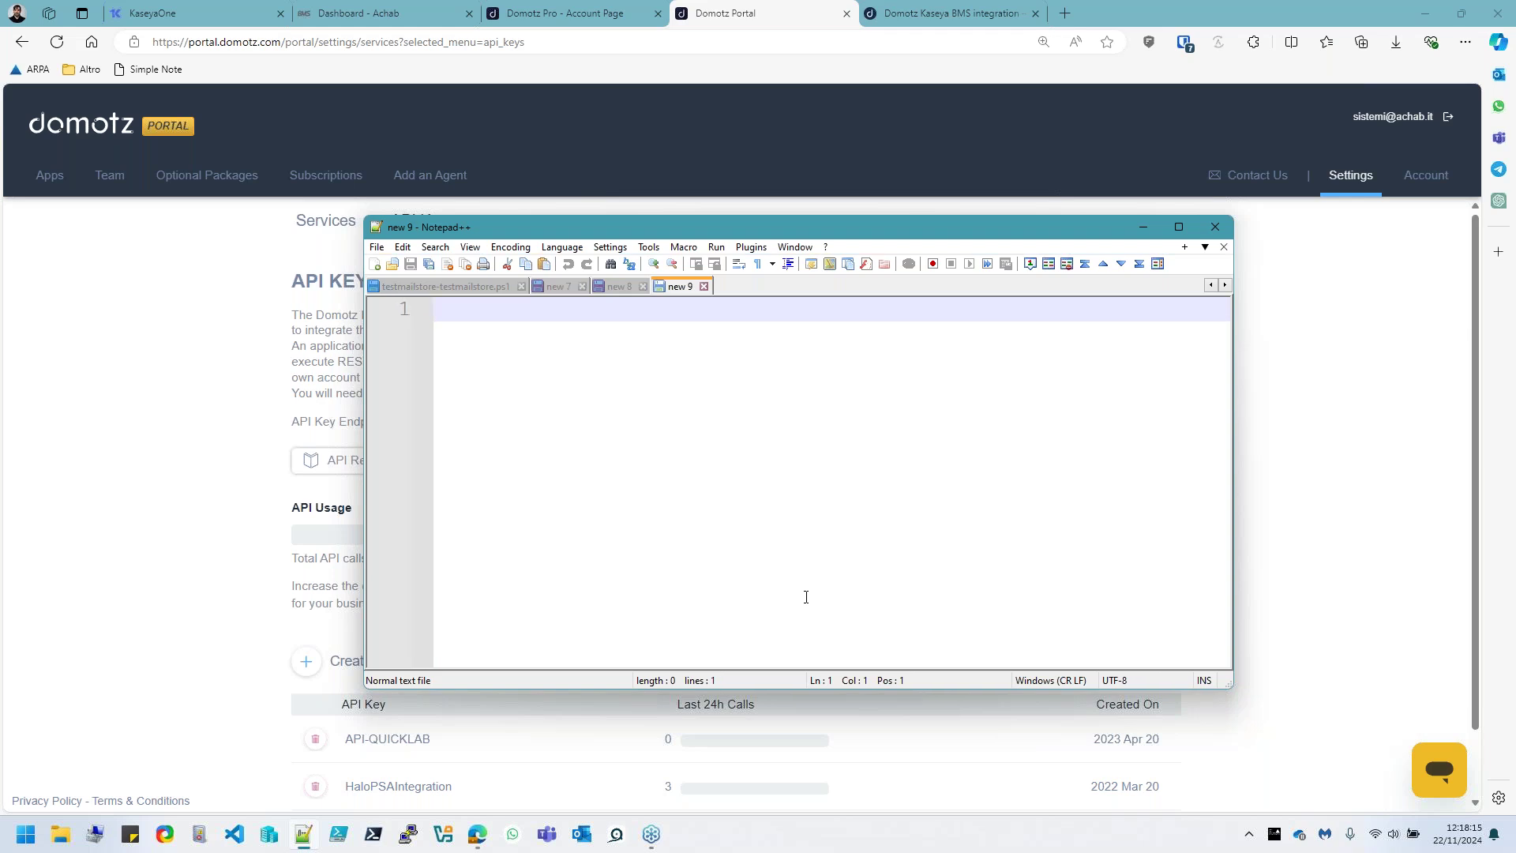
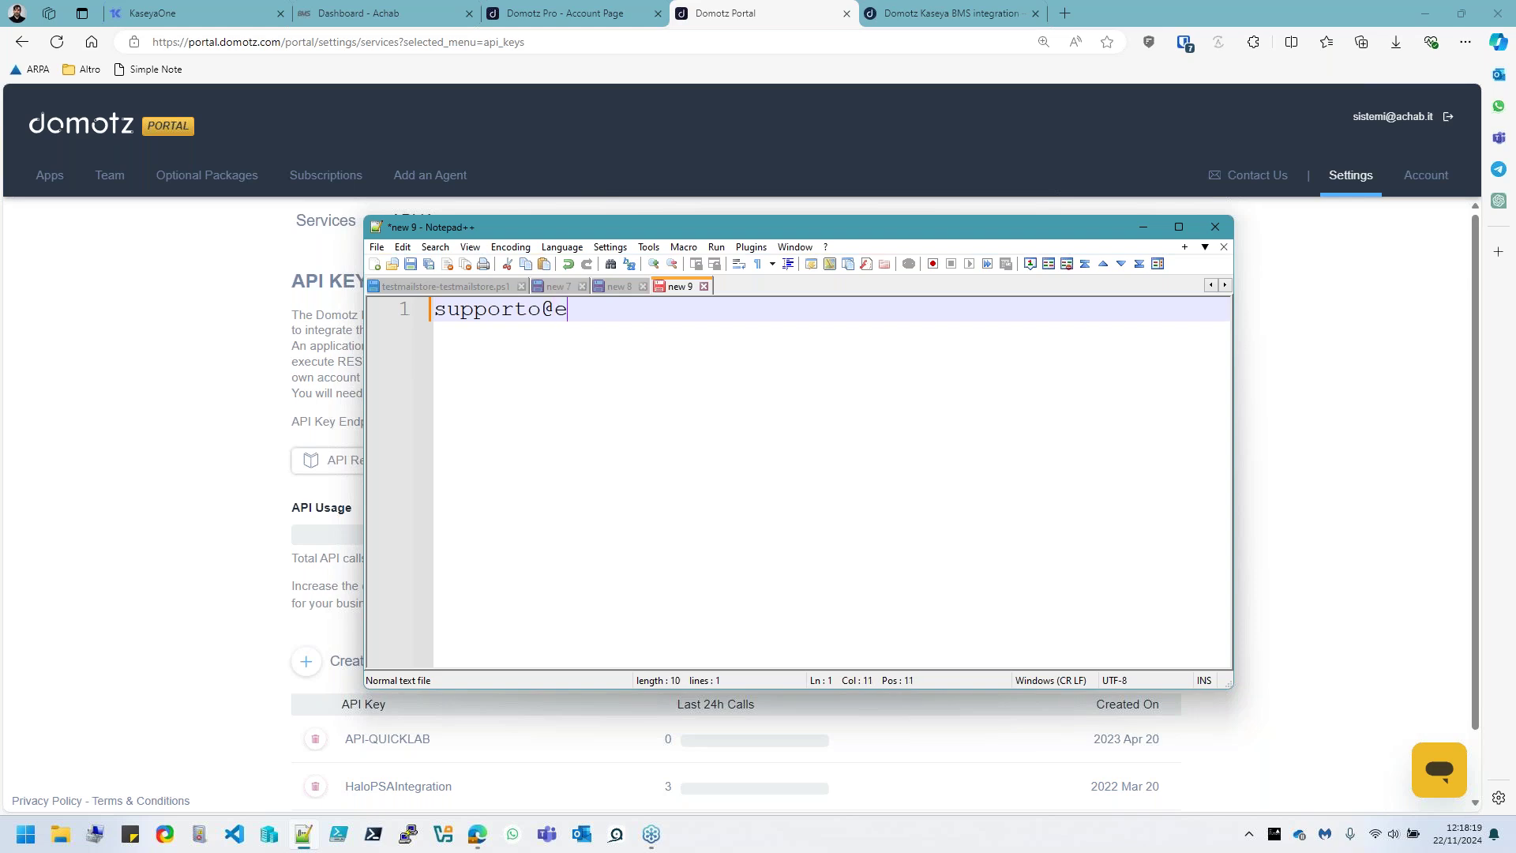
{"action": "scroll", "coordinate": [888, 439], "scroll_direction": "up", "scroll_amount": 1}
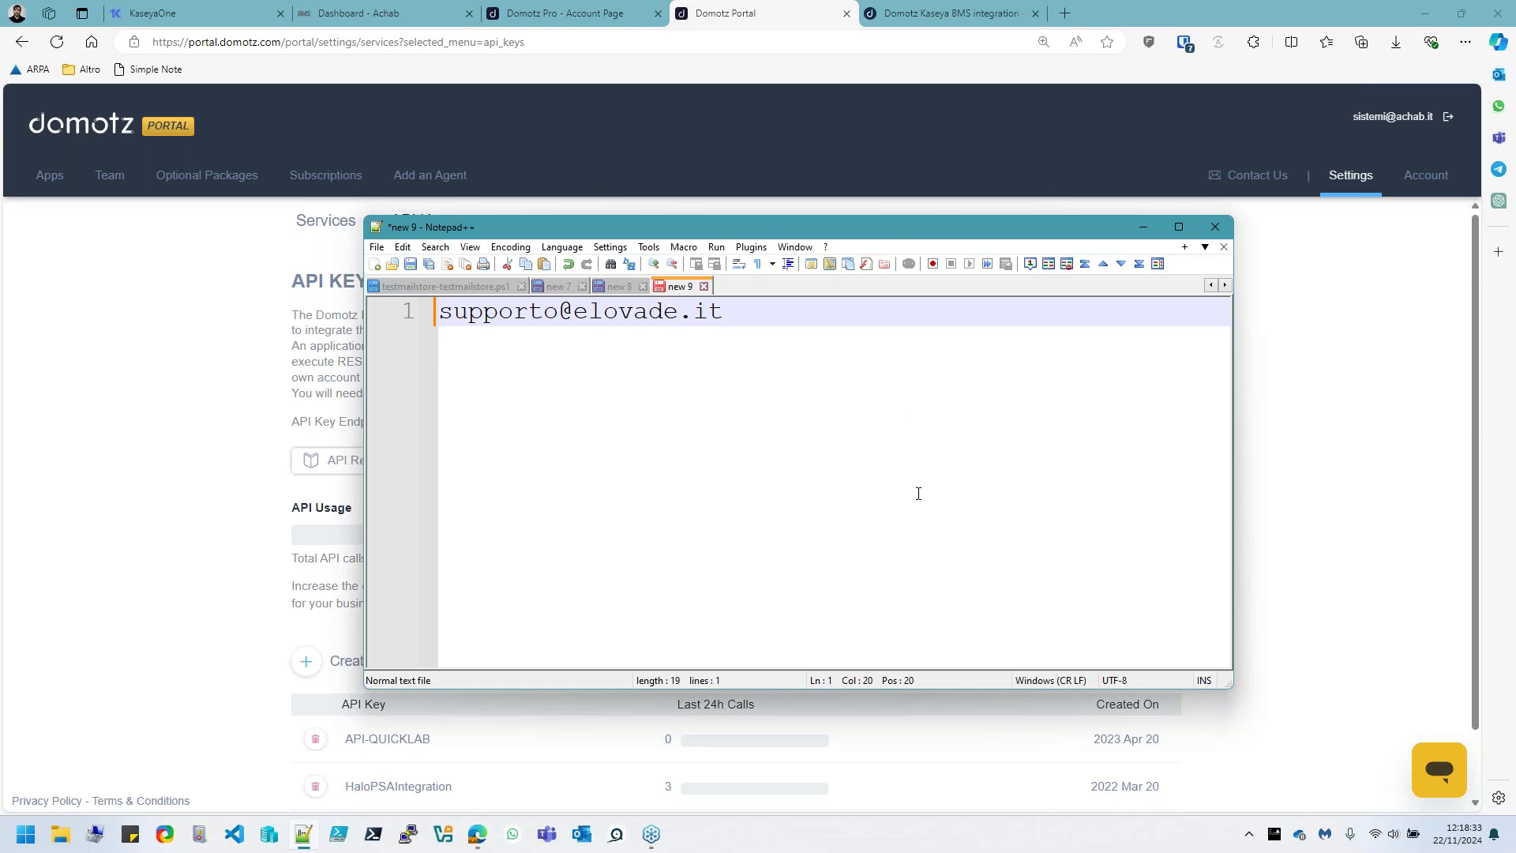
{"action": "scroll", "coordinate": [918, 493], "scroll_direction": "up", "scroll_amount": 1}
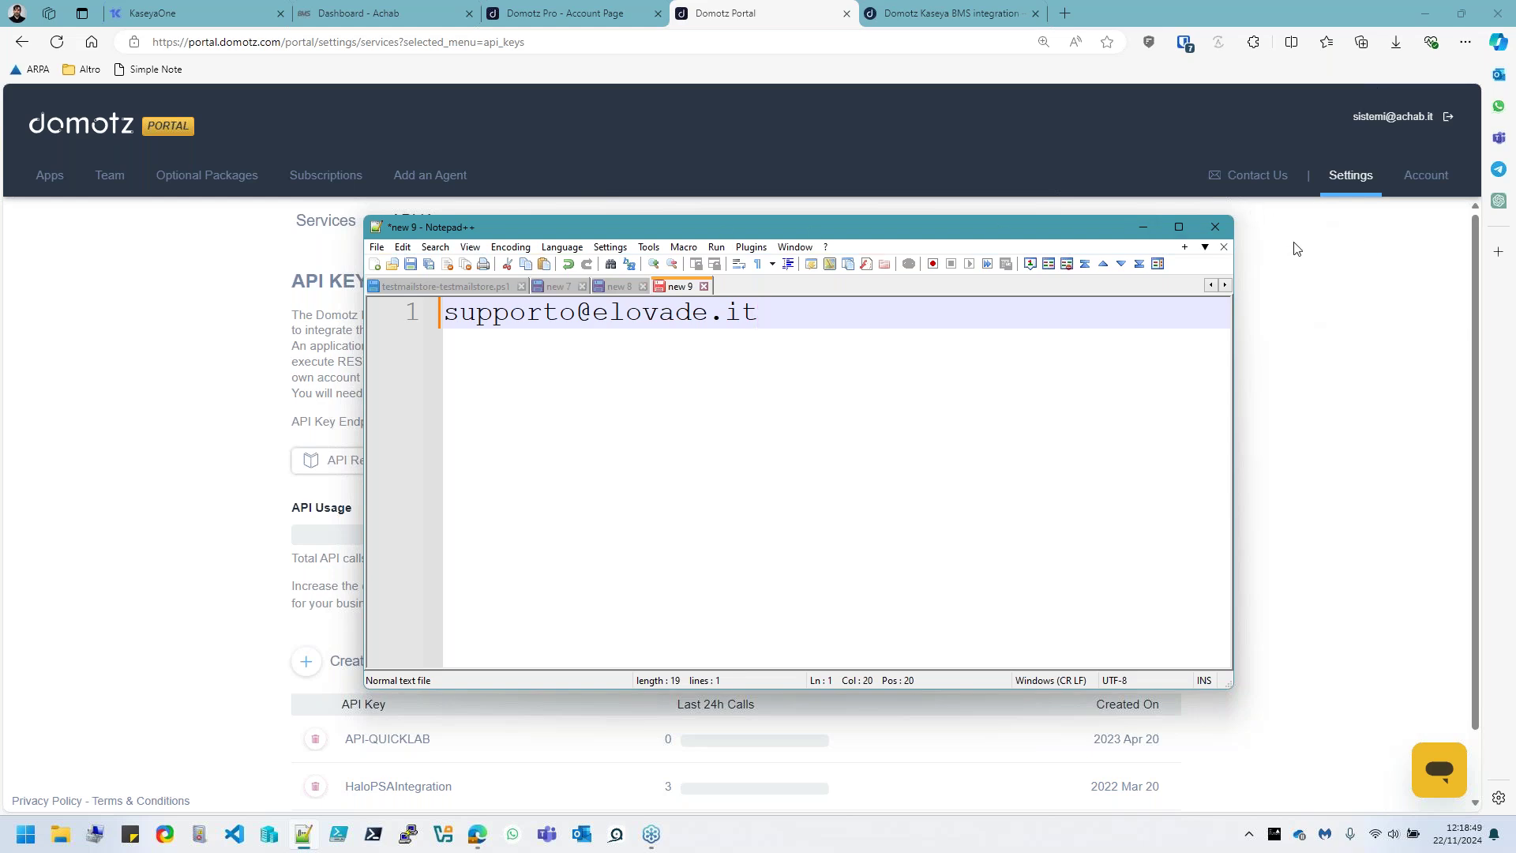
{"action": "left_click", "coordinate": [1368, 337]}
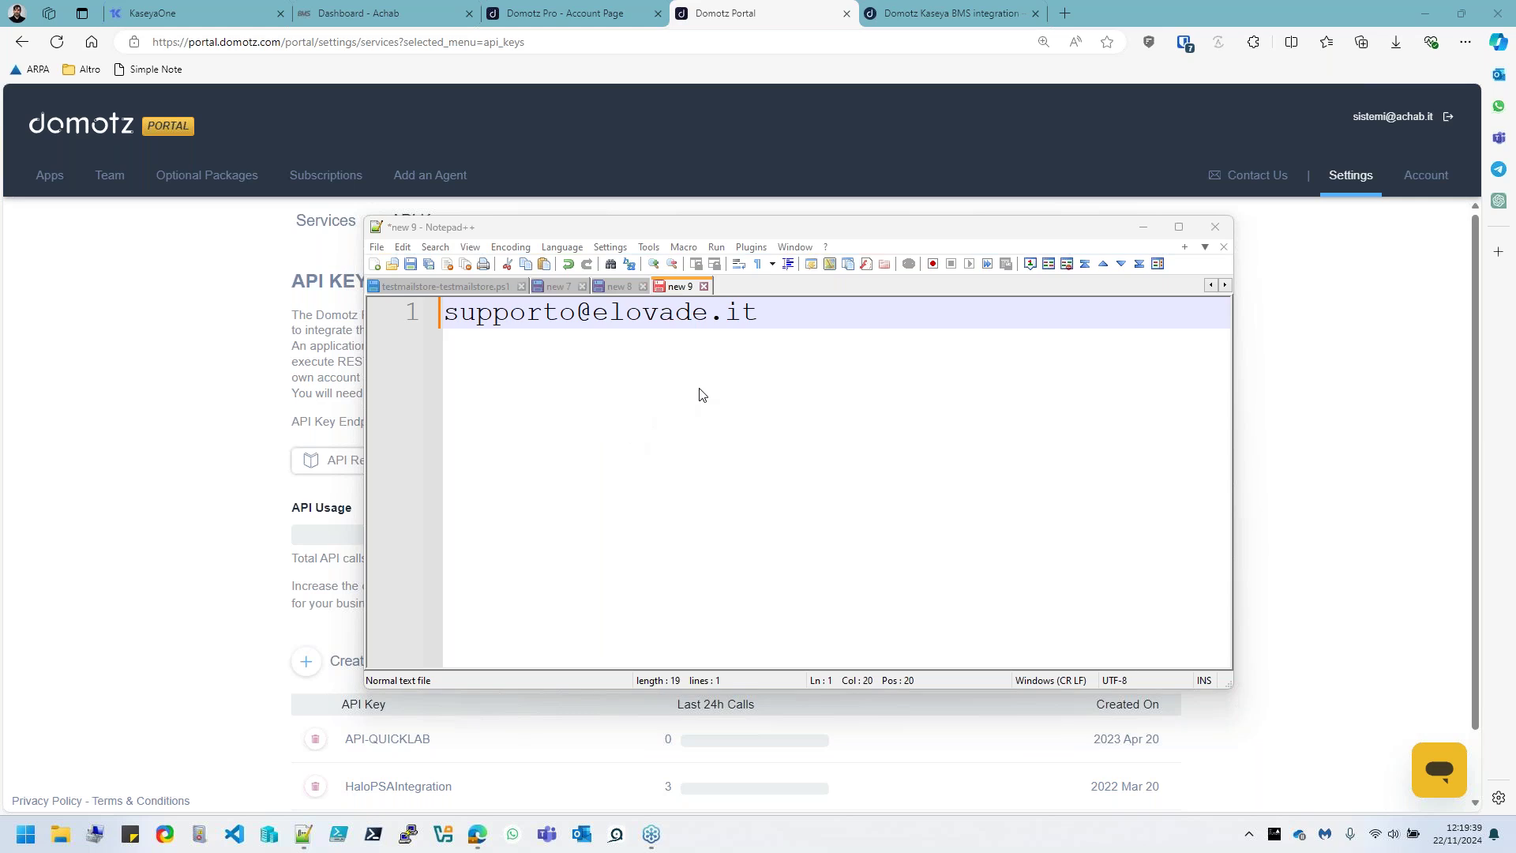
{"action": "left_click", "coordinate": [1143, 226]}
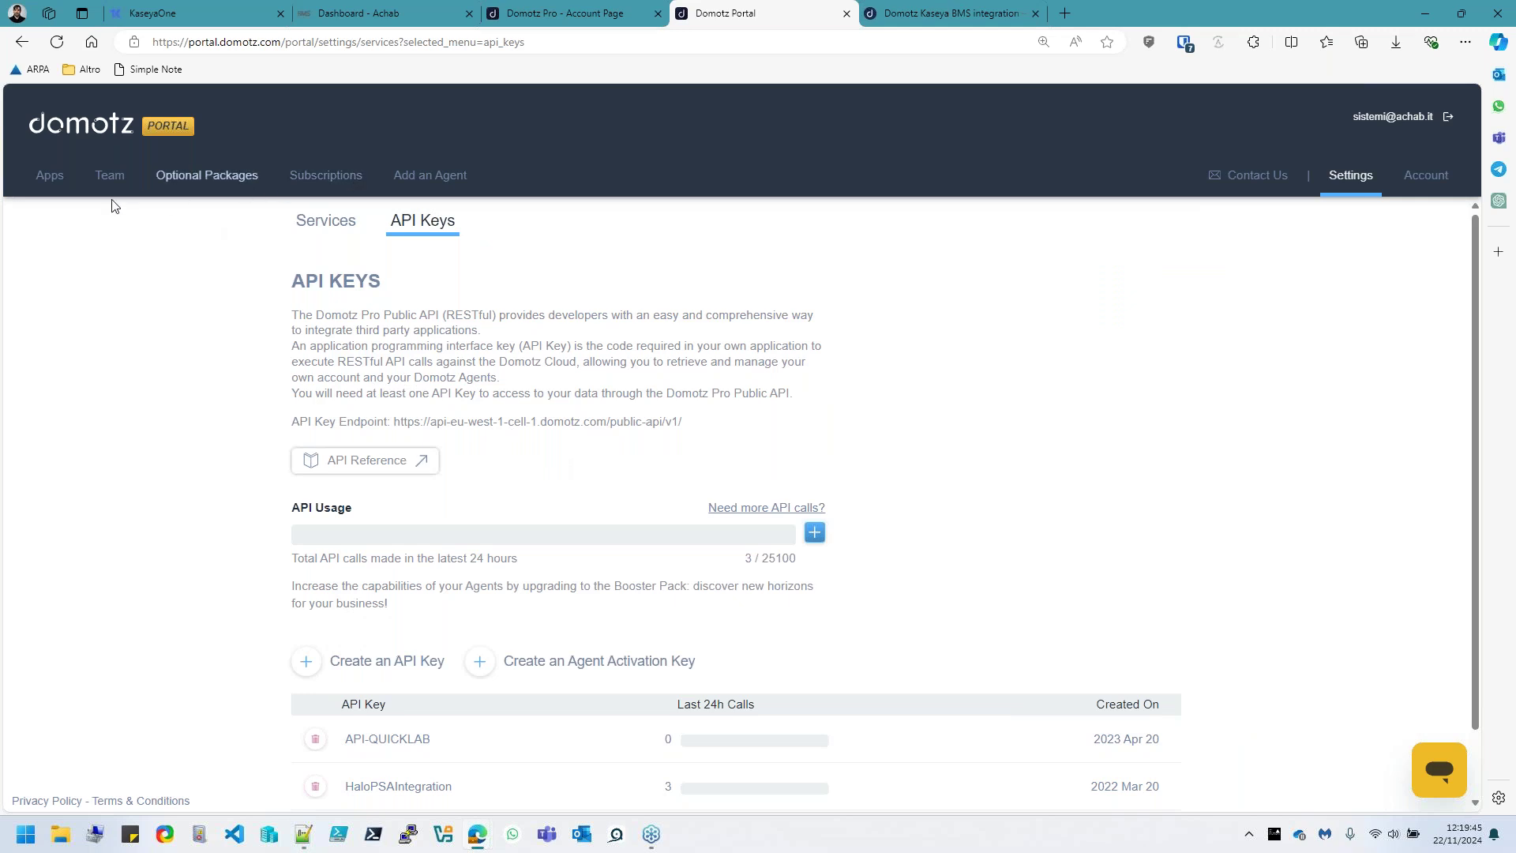
In Domotz Pro Integrations, find Open VPN and open its VPN on Demand help article
{"action": "left_click", "coordinate": [638, 11]}
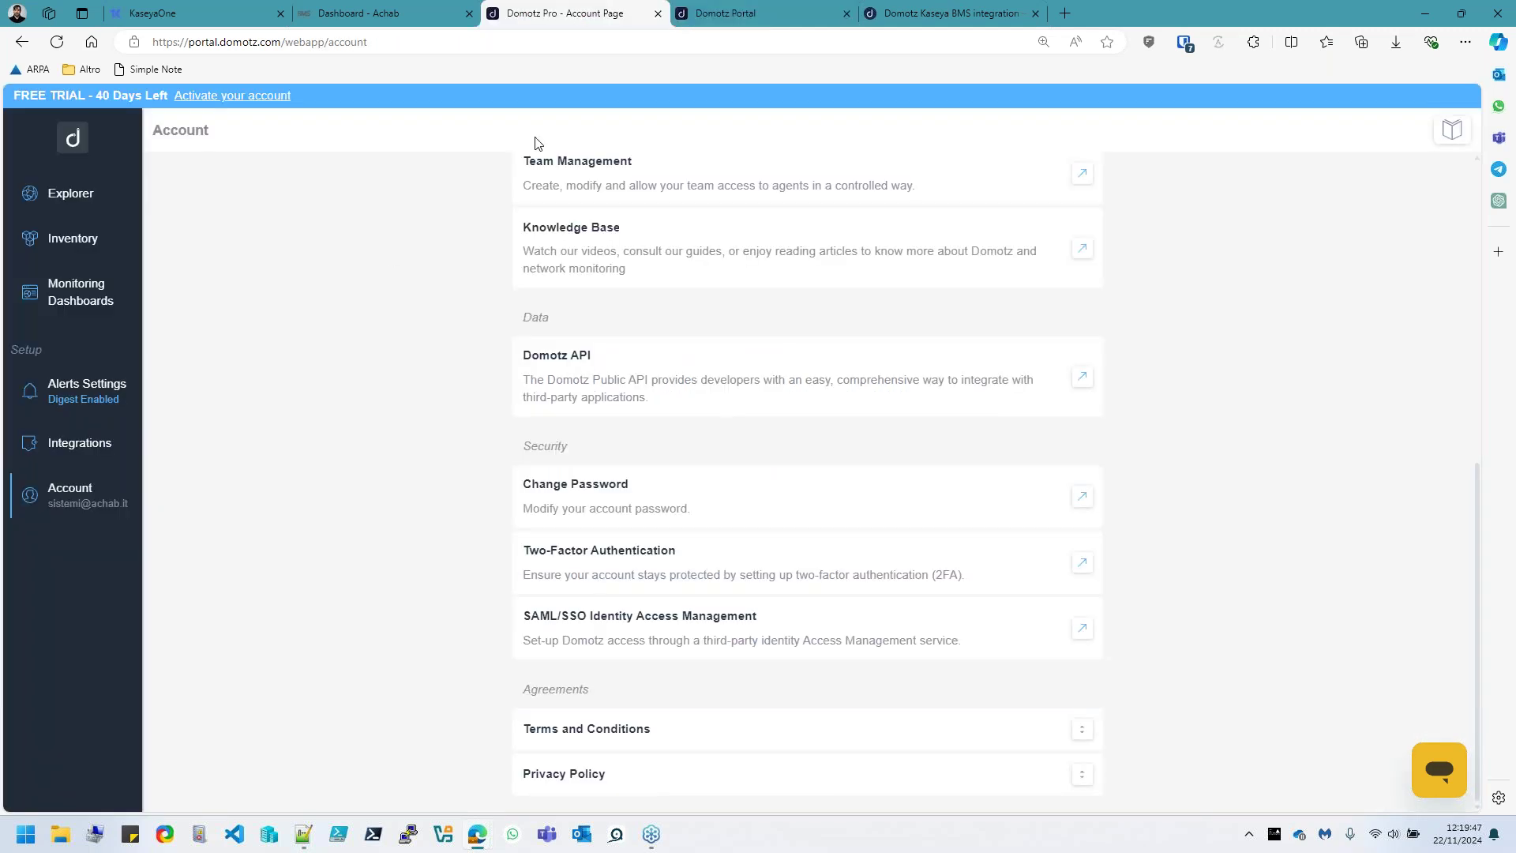
{"action": "left_click", "coordinate": [93, 444]}
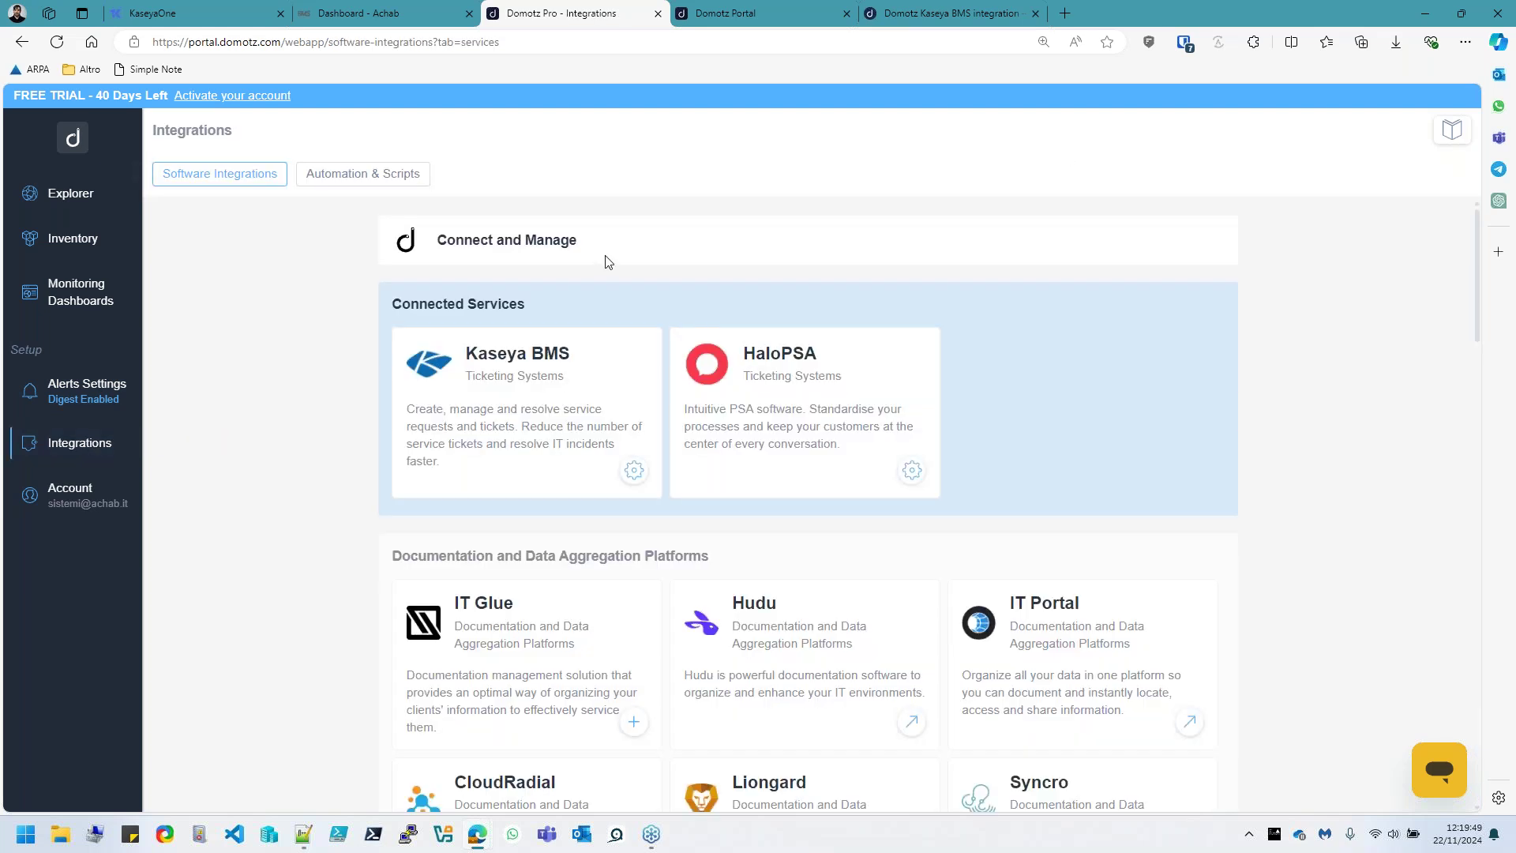
{"action": "scroll", "coordinate": [793, 553], "scroll_direction": "down", "scroll_amount": 5}
{"action": "scroll", "coordinate": [793, 553], "scroll_direction": "down", "scroll_amount": 15}
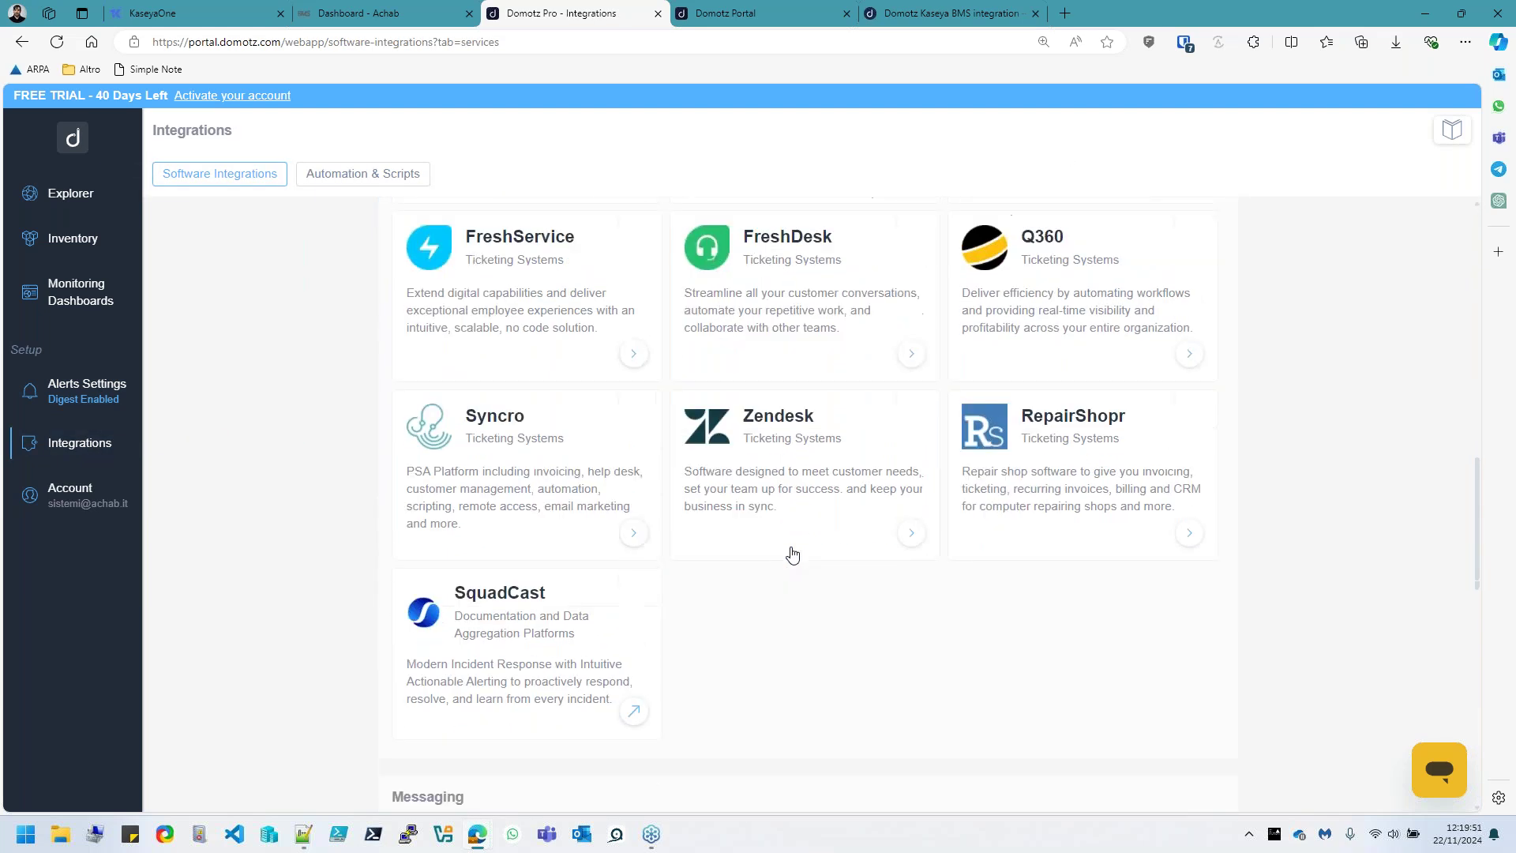
{"action": "scroll", "coordinate": [793, 552], "scroll_direction": "down", "scroll_amount": 7}
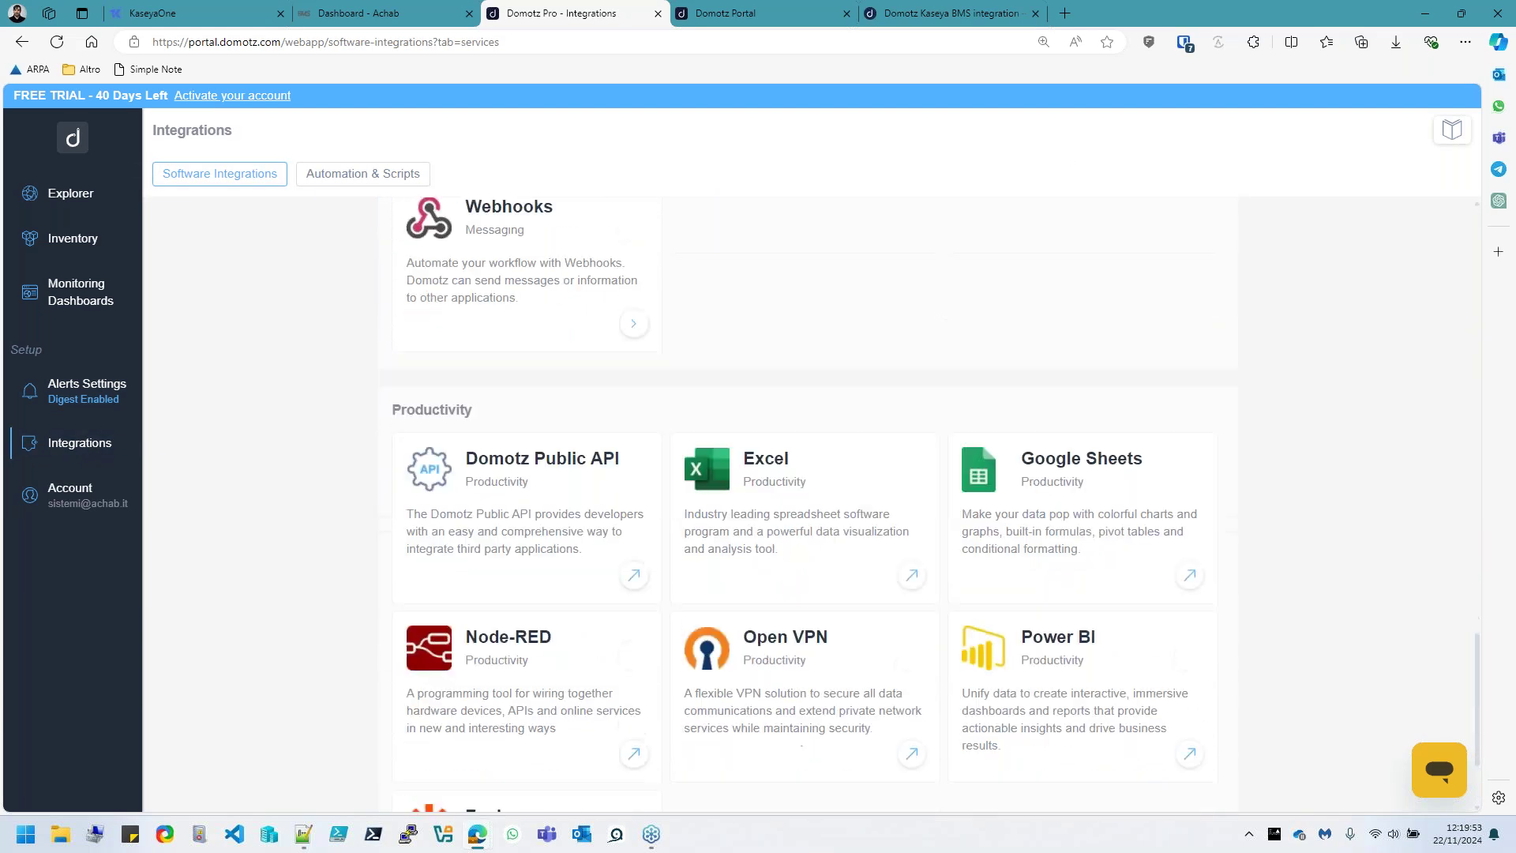
{"action": "left_click_drag", "start_coordinate": [742, 471], "coordinate": [845, 533]}
{"action": "left_click", "coordinate": [715, 559]}
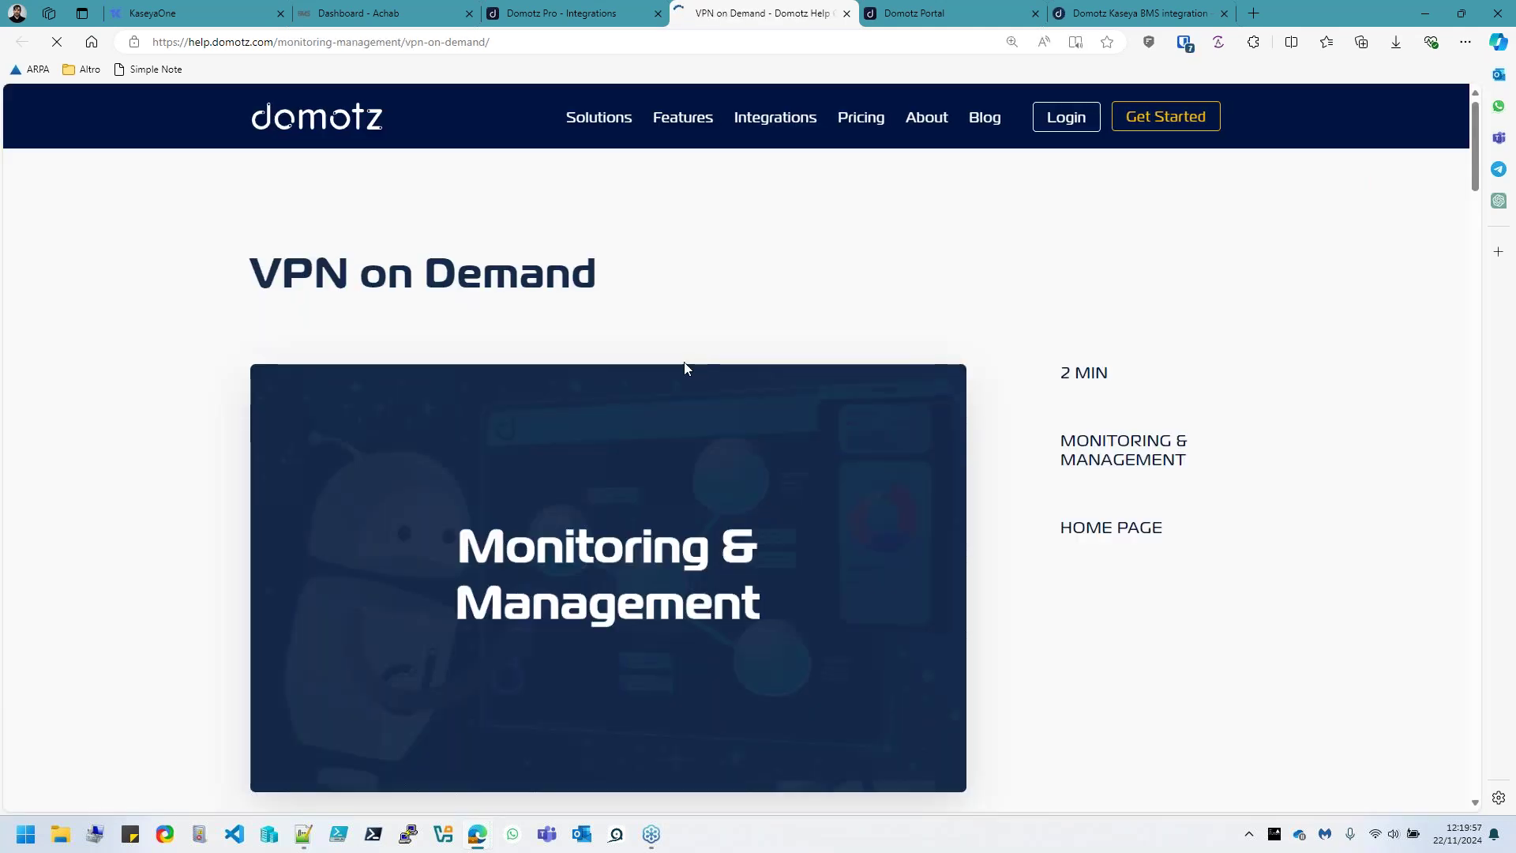
Read through the help article, then return to the Explorer site list
{"action": "scroll", "coordinate": [687, 371], "scroll_direction": "down", "scroll_amount": 2}
{"action": "scroll", "coordinate": [693, 405], "scroll_direction": "down", "scroll_amount": 9}
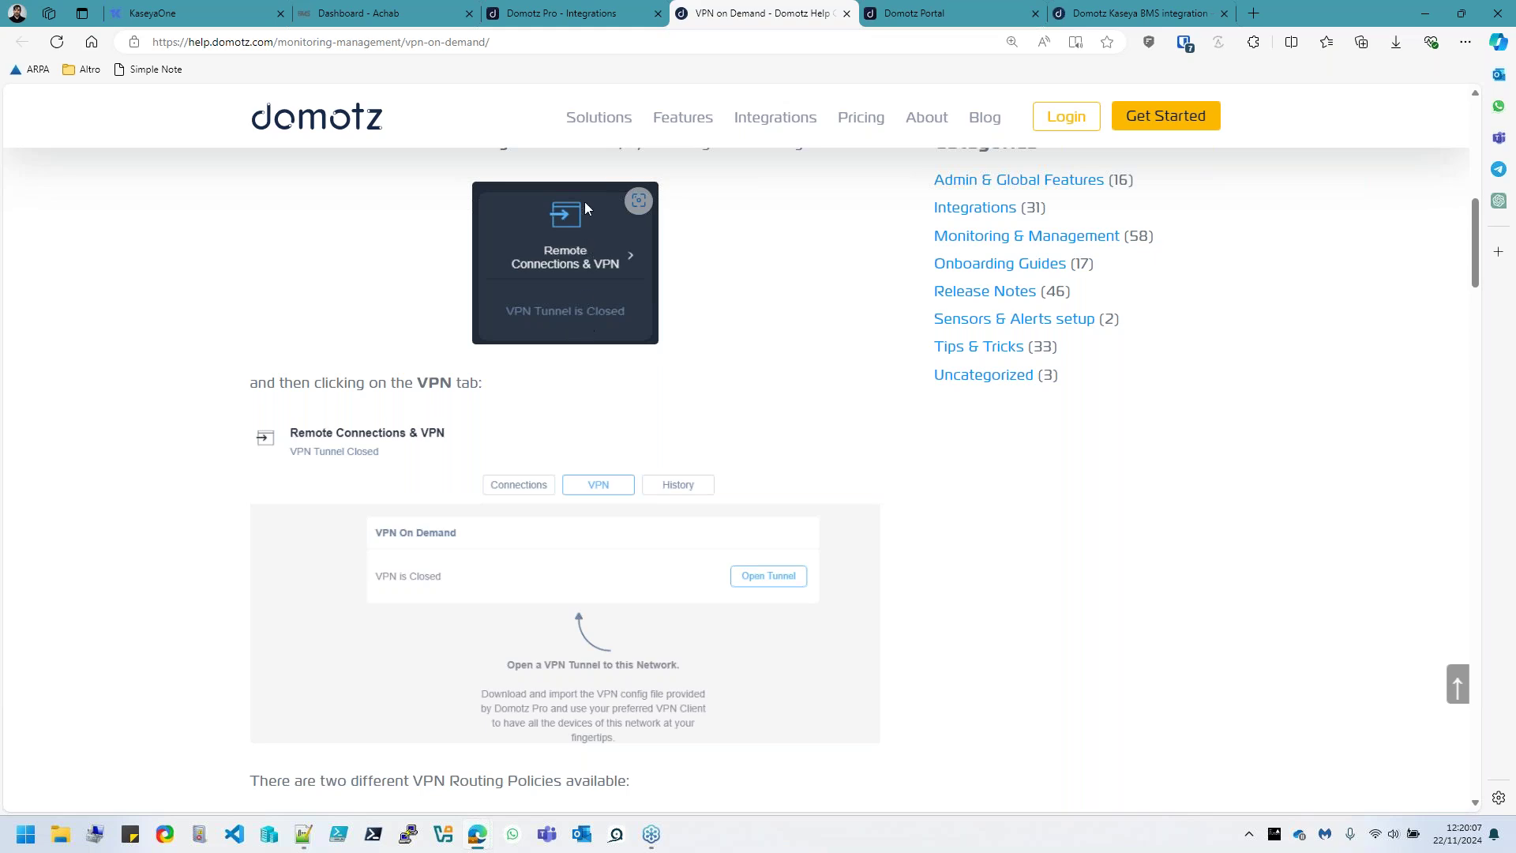
{"action": "left_click", "coordinate": [561, 12]}
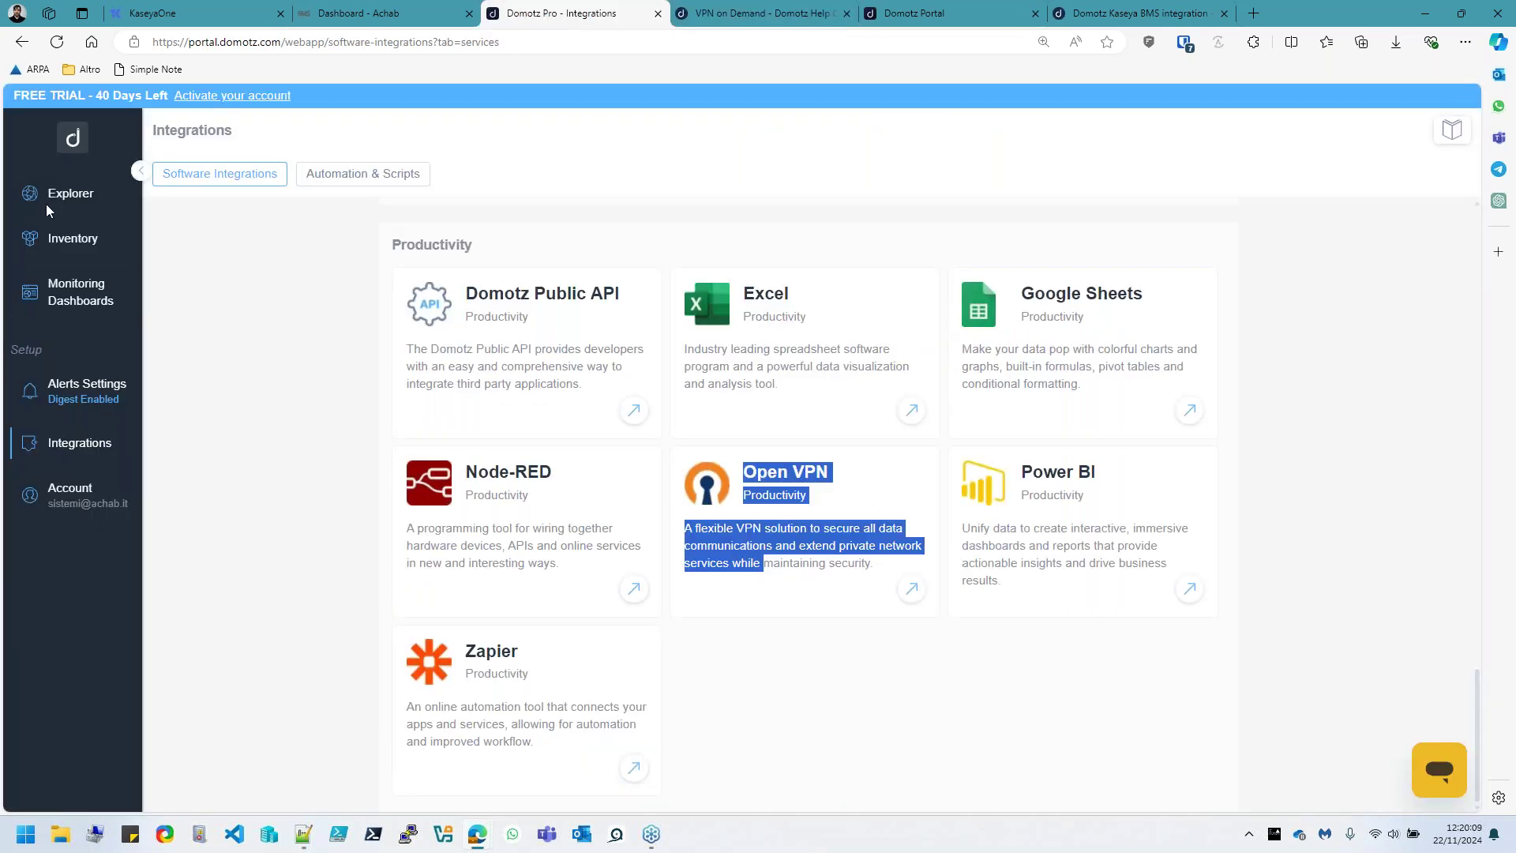
{"action": "left_click", "coordinate": [71, 194]}
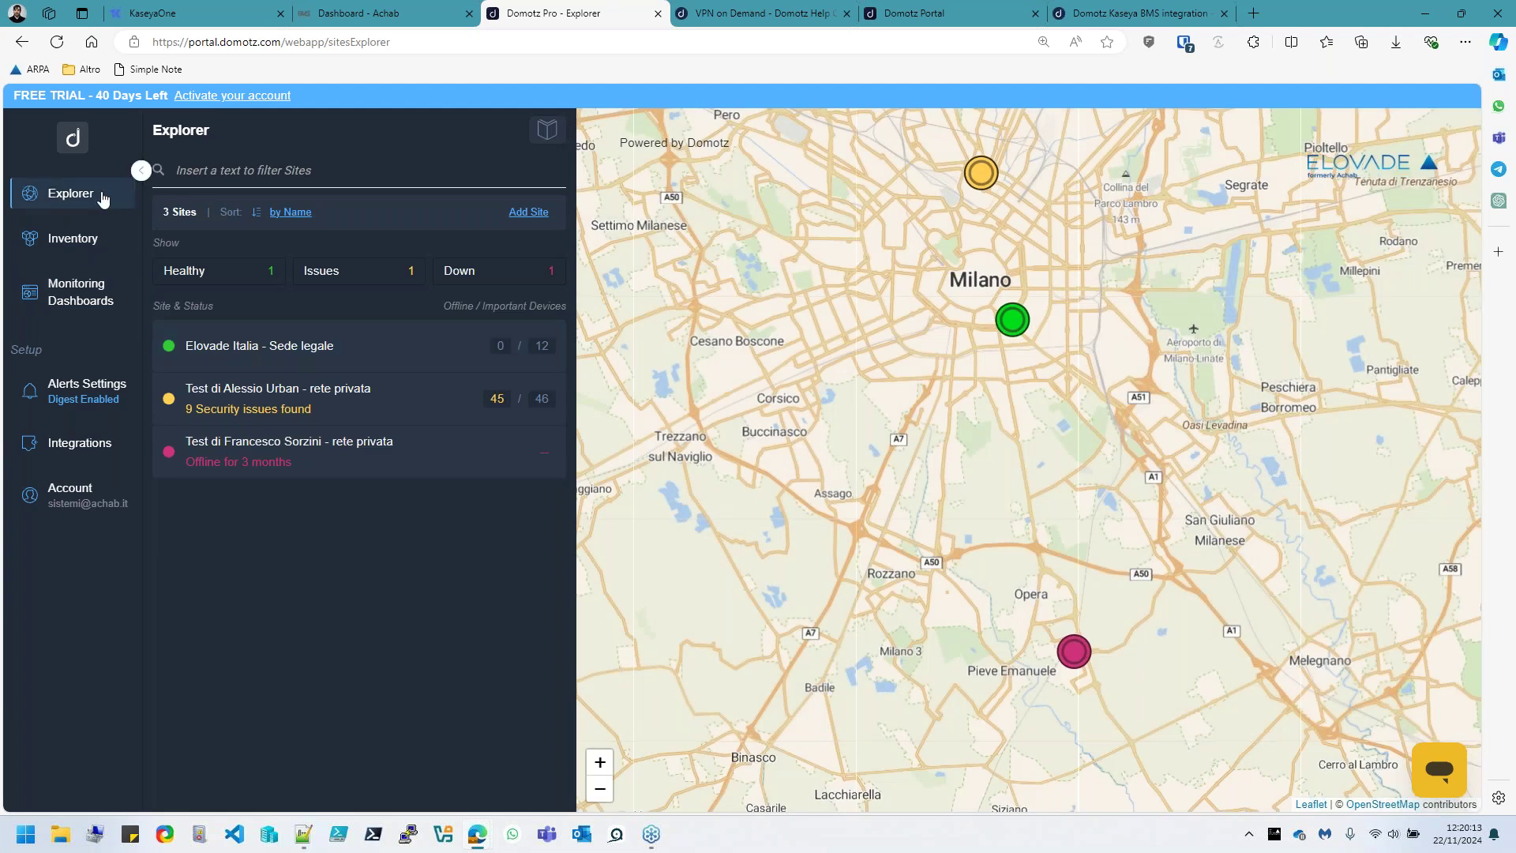
Show the VPN status under Remote Access for the Elovade Italia - Sede legale site
{"action": "left_click", "coordinate": [239, 353]}
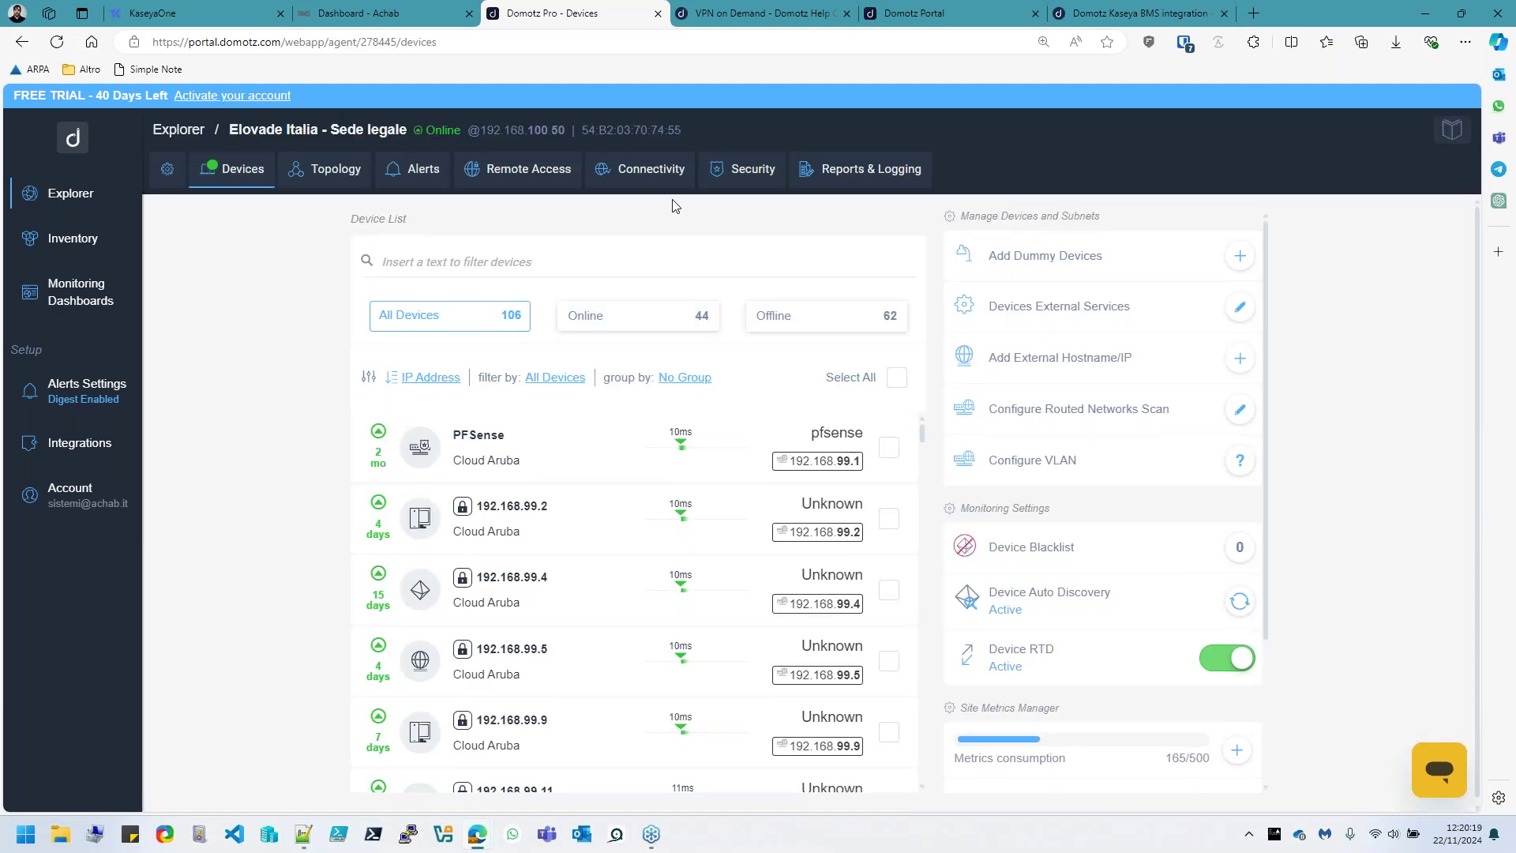
{"action": "left_click", "coordinate": [526, 180]}
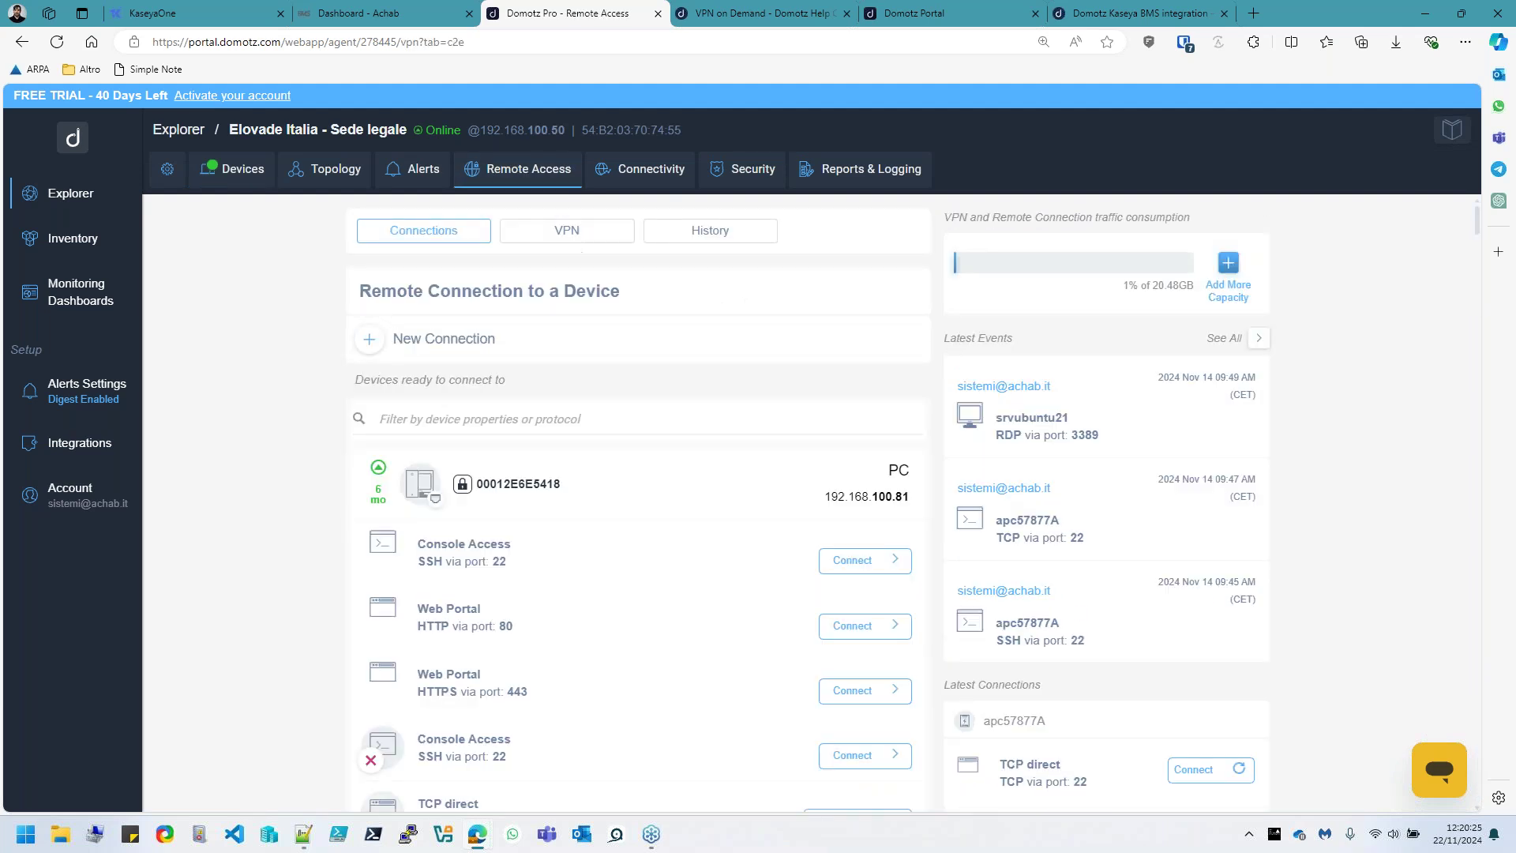
{"action": "scroll", "coordinate": [600, 552], "scroll_direction": "down", "scroll_amount": 4}
{"action": "scroll", "coordinate": [651, 631], "scroll_direction": "up", "scroll_amount": 4}
{"action": "left_click", "coordinate": [554, 239]}
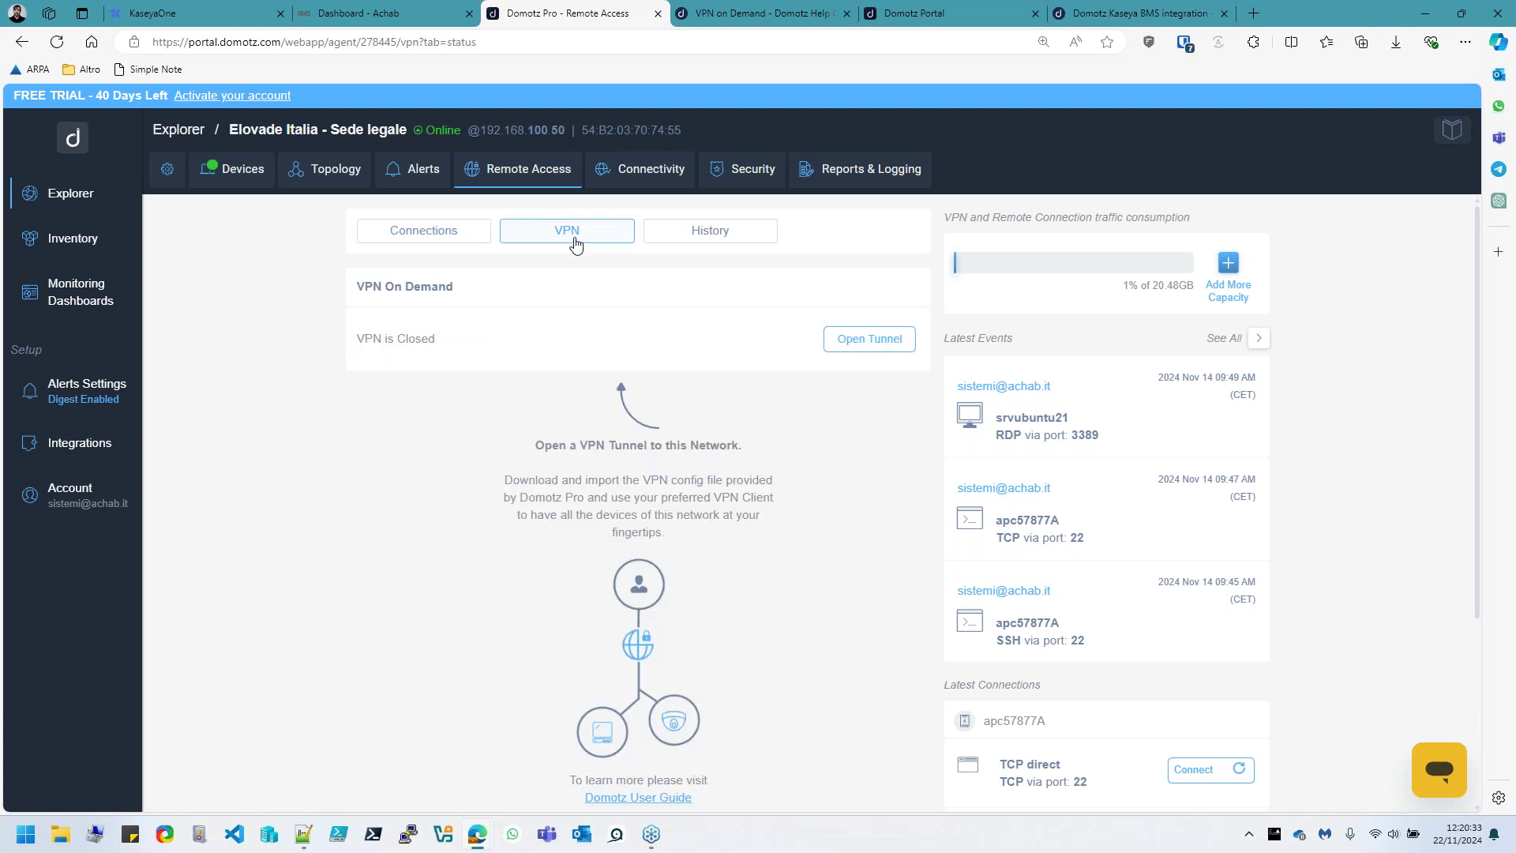
Open a VPN on Demand tunnel routing only LOCAL LAN traffic and acknowledge it
{"action": "left_click", "coordinate": [862, 348]}
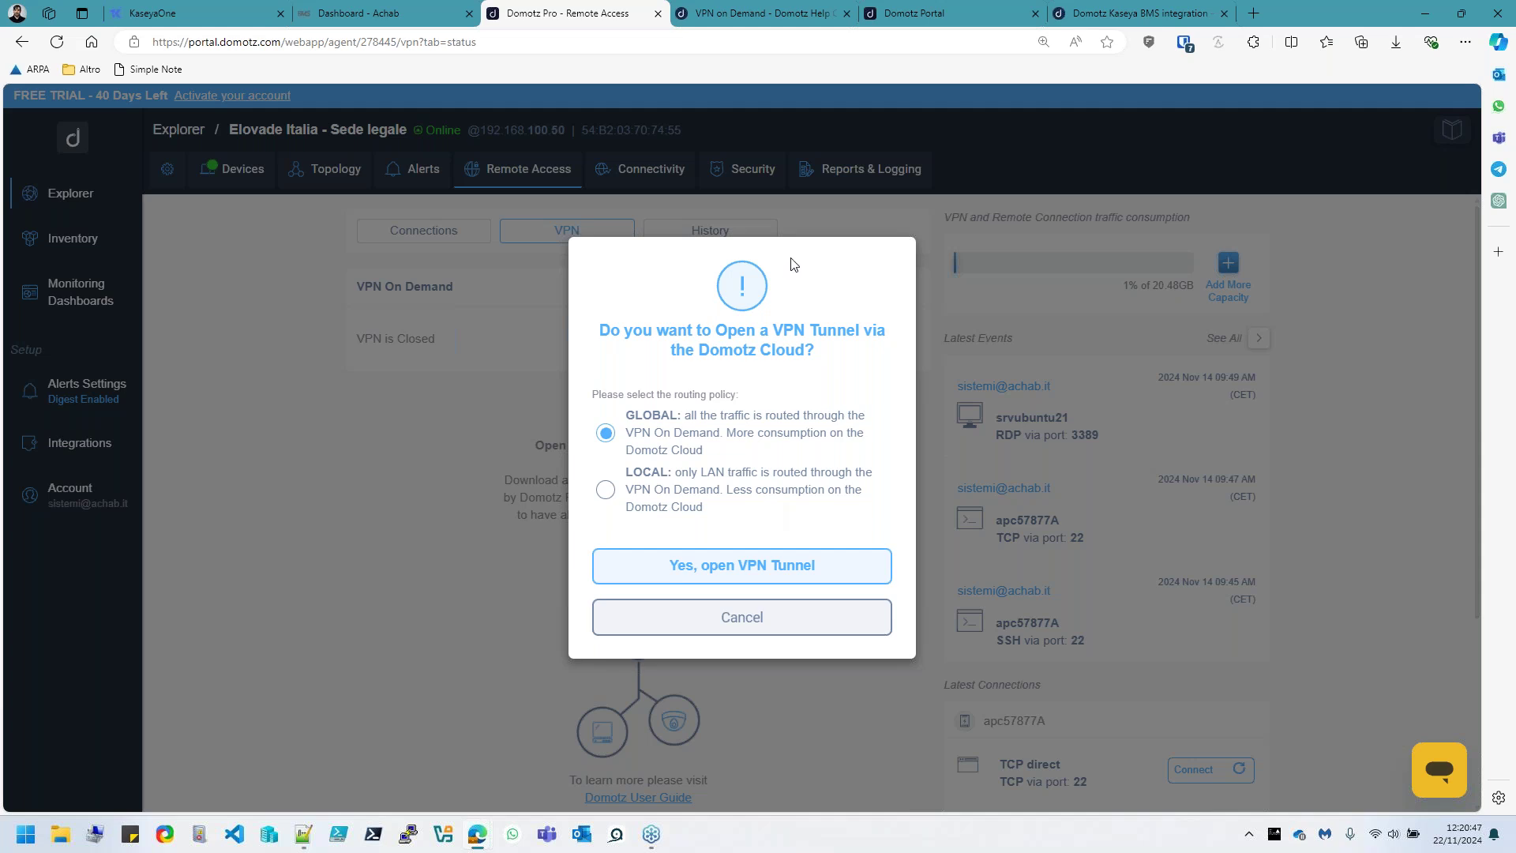
{"action": "left_click", "coordinate": [716, 506]}
{"action": "left_click", "coordinate": [740, 580]}
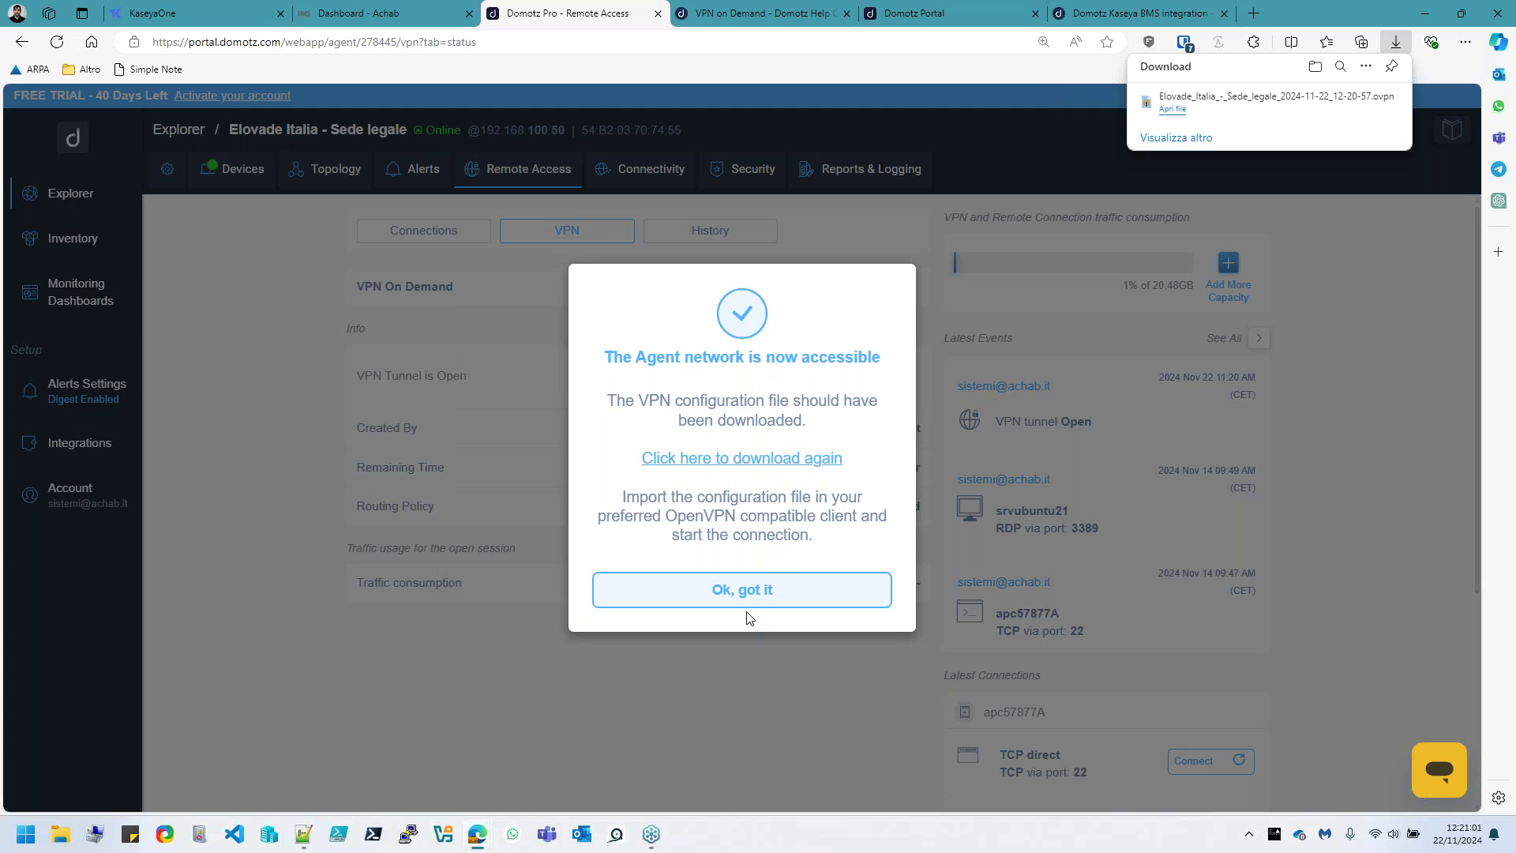
{"action": "left_click", "coordinate": [744, 597]}
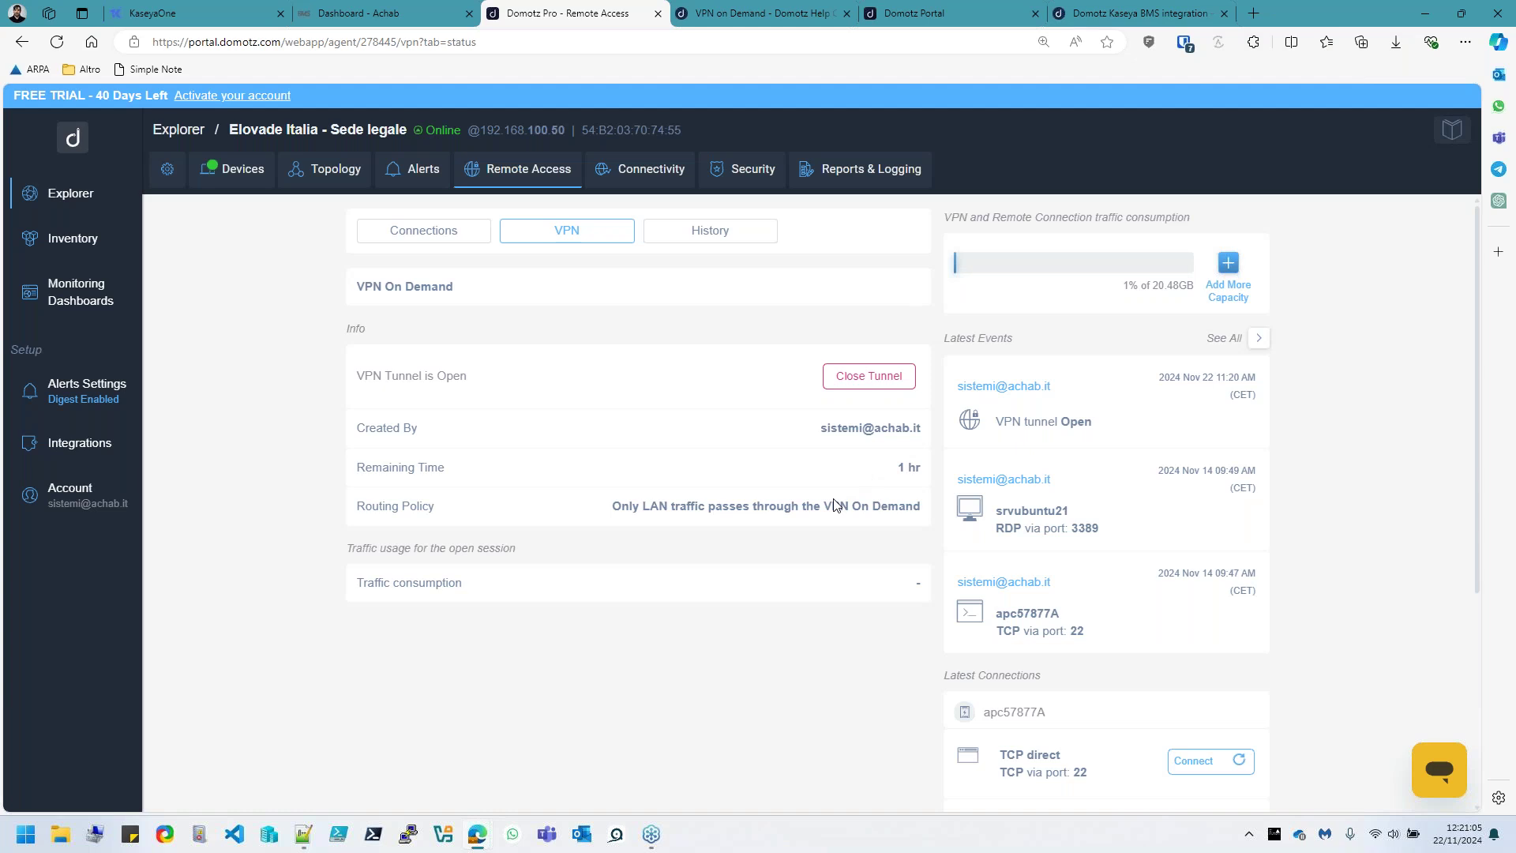
Close the VPN tunnel, confirming the VPN client is disconnected
{"action": "left_click", "coordinate": [880, 380]}
{"action": "left_click", "coordinate": [816, 542]}
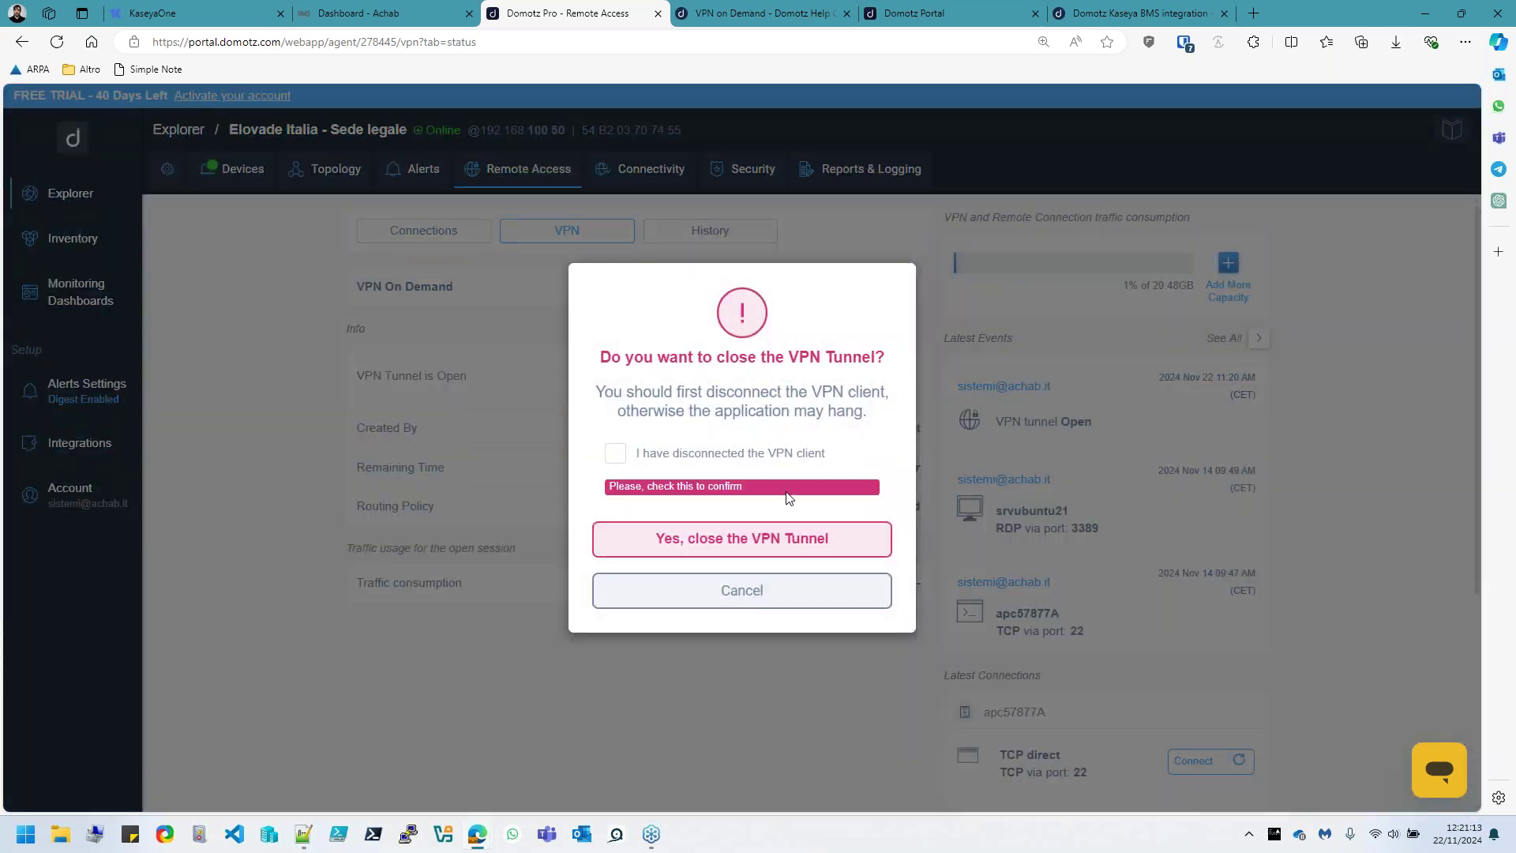
{"action": "left_click", "coordinate": [616, 453]}
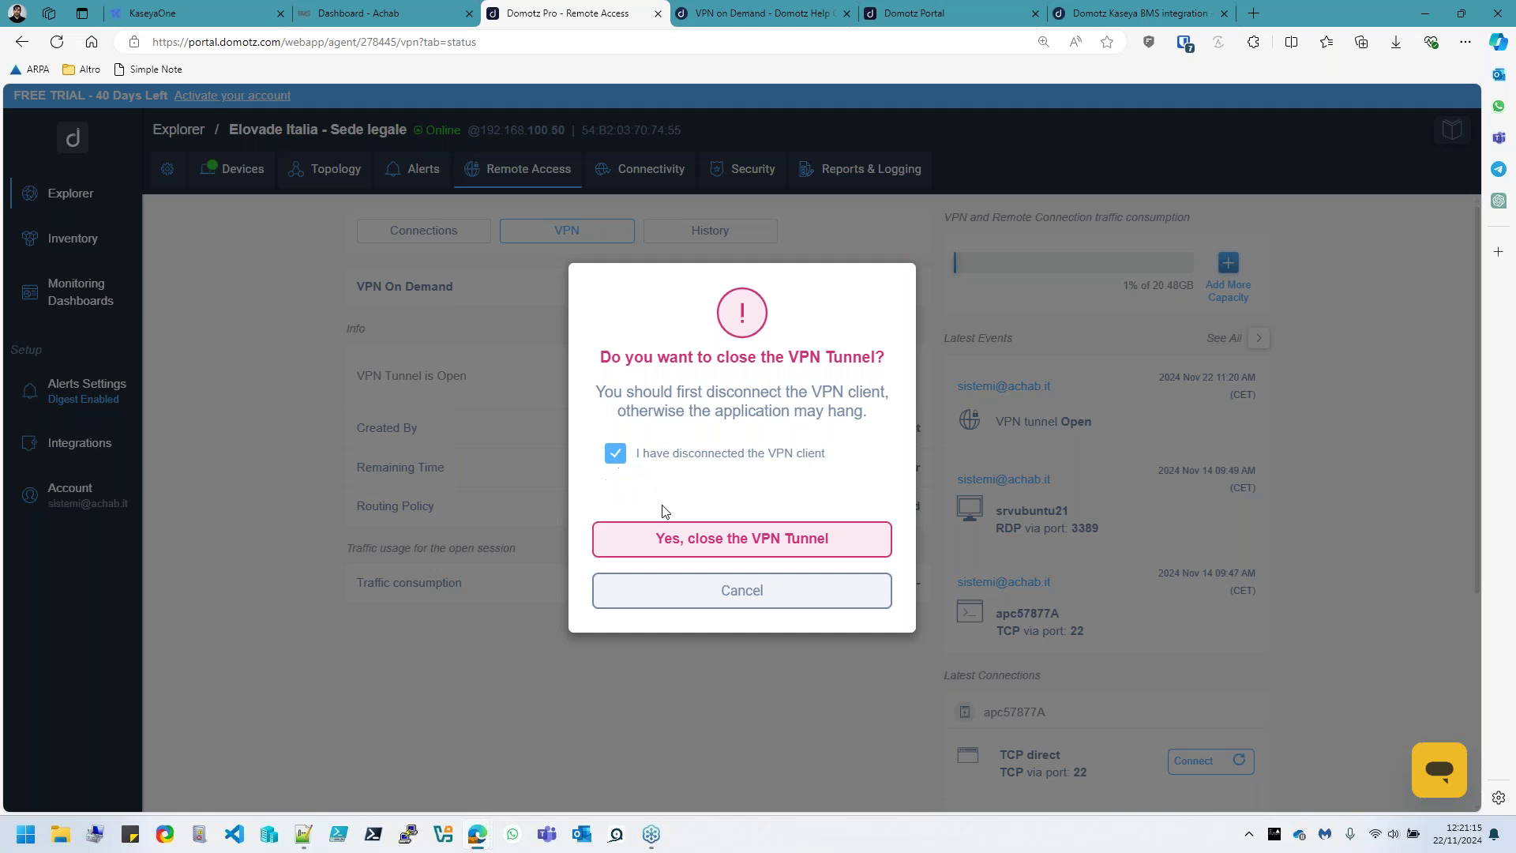
{"action": "left_click", "coordinate": [694, 538]}
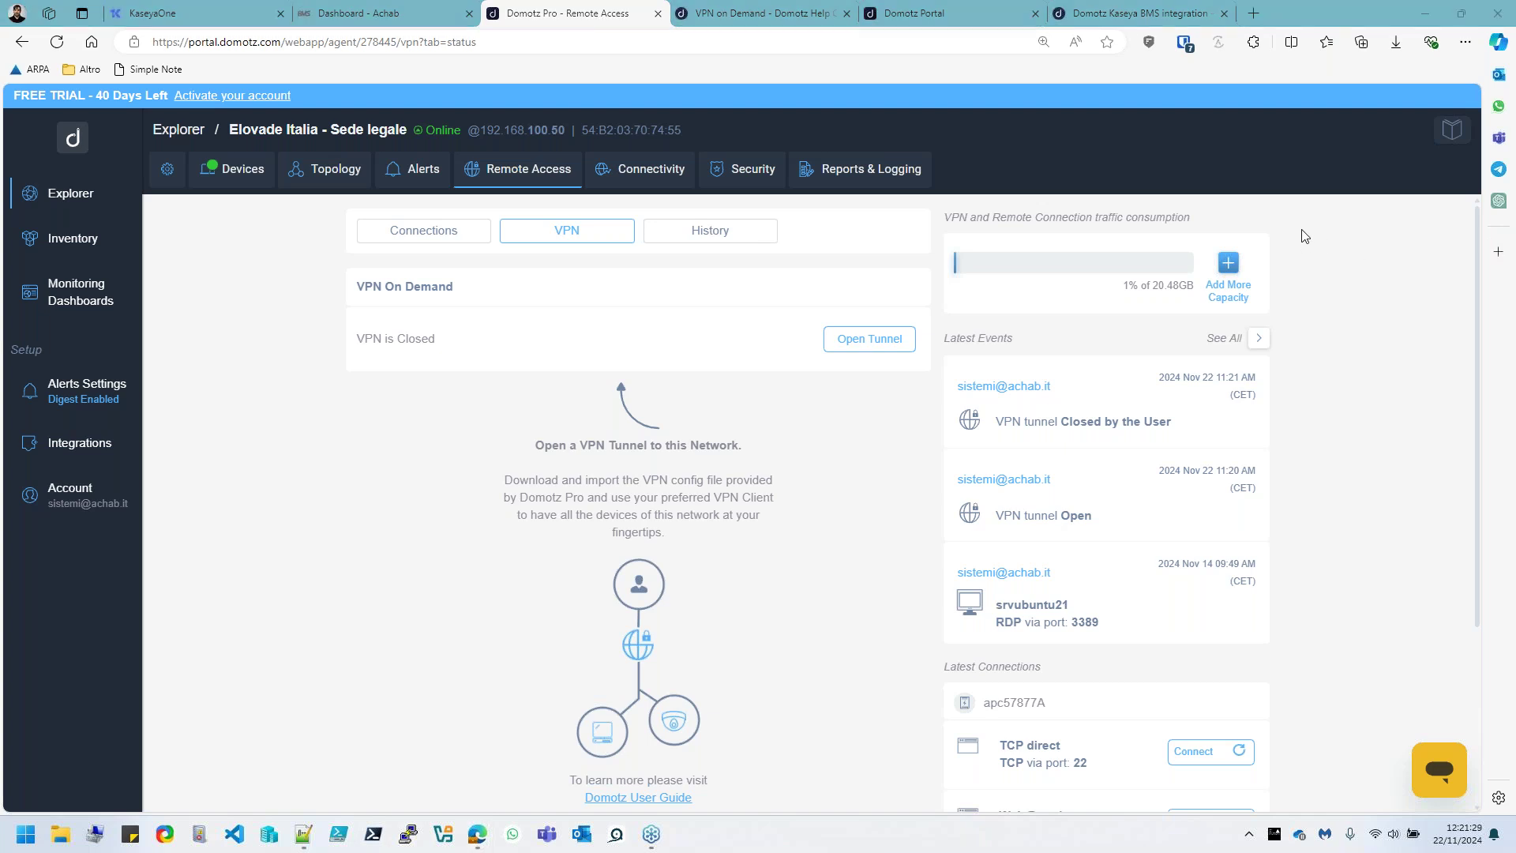
Add the person's full name on line 3 of the new 9 note, below the e-mail
{"action": "left_click", "coordinate": [304, 838]}
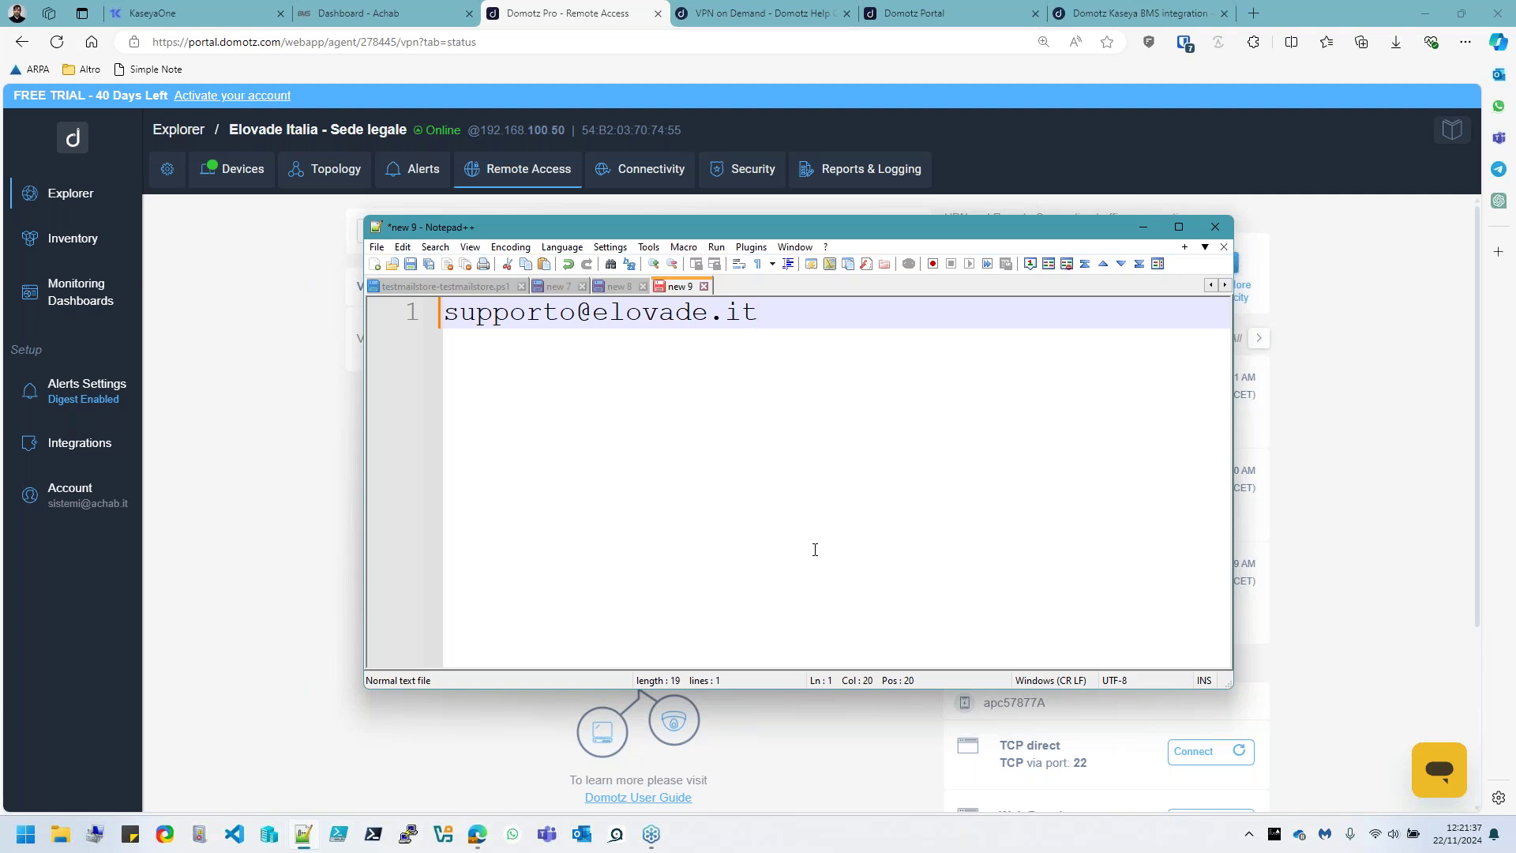
{"action": "scroll", "coordinate": [902, 519], "scroll_direction": "up", "scroll_amount": 1}
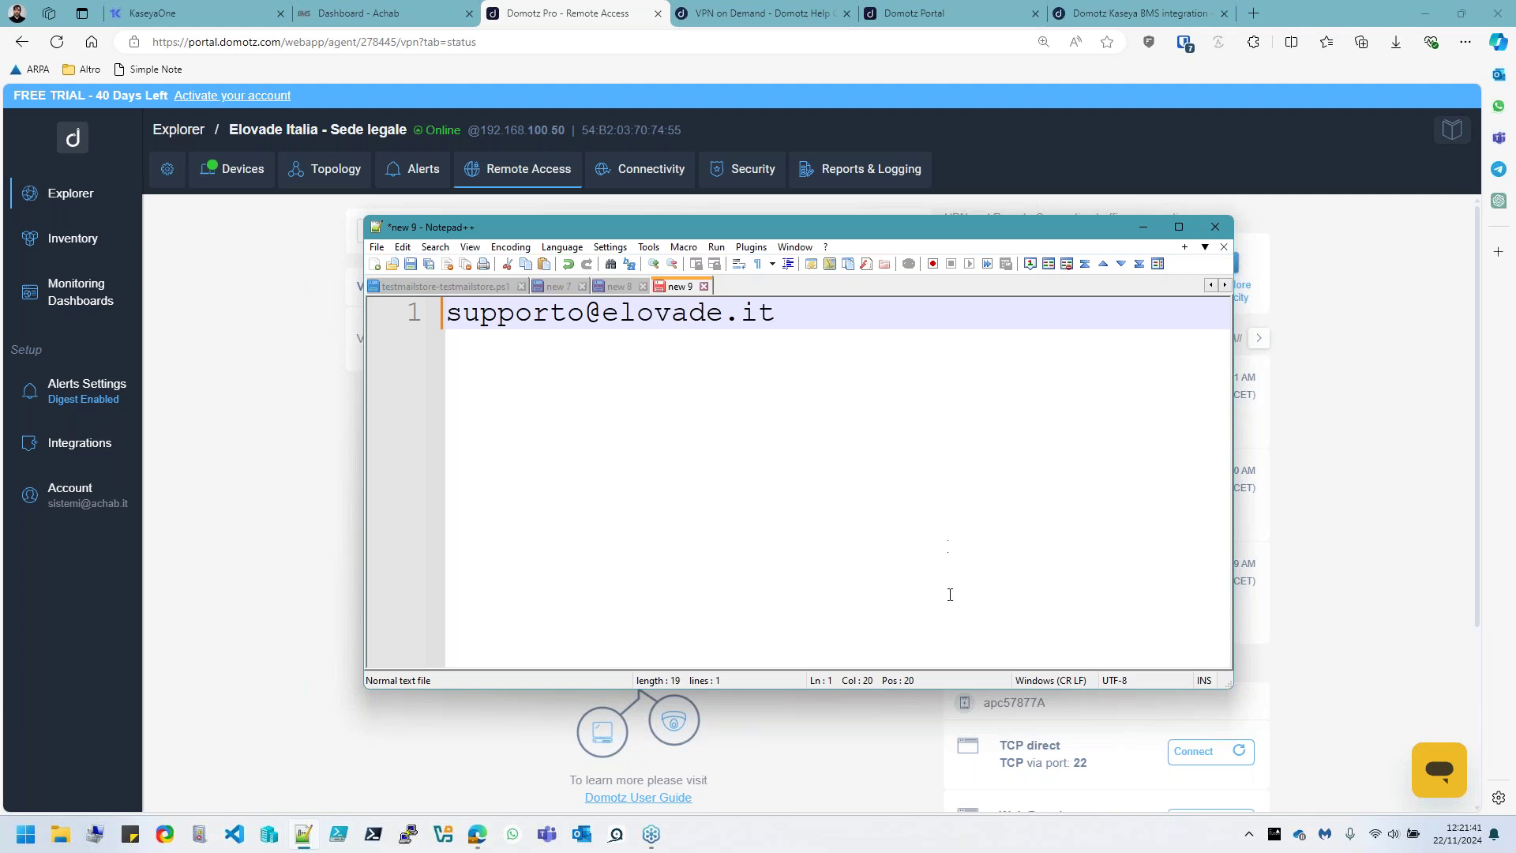
{"action": "key", "text": "Return"}
{"action": "key", "text": "Return"}
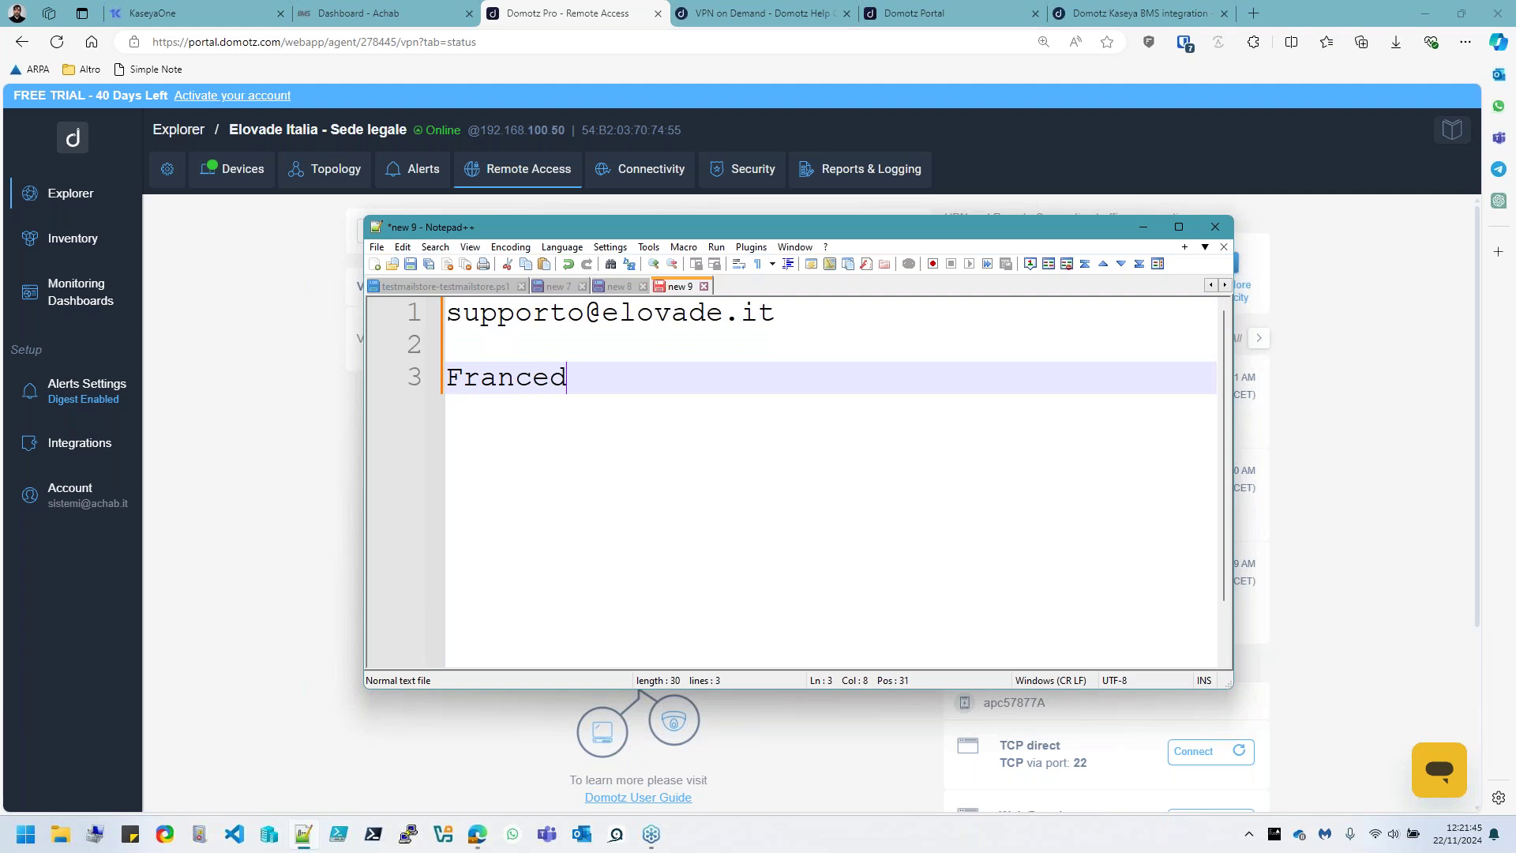
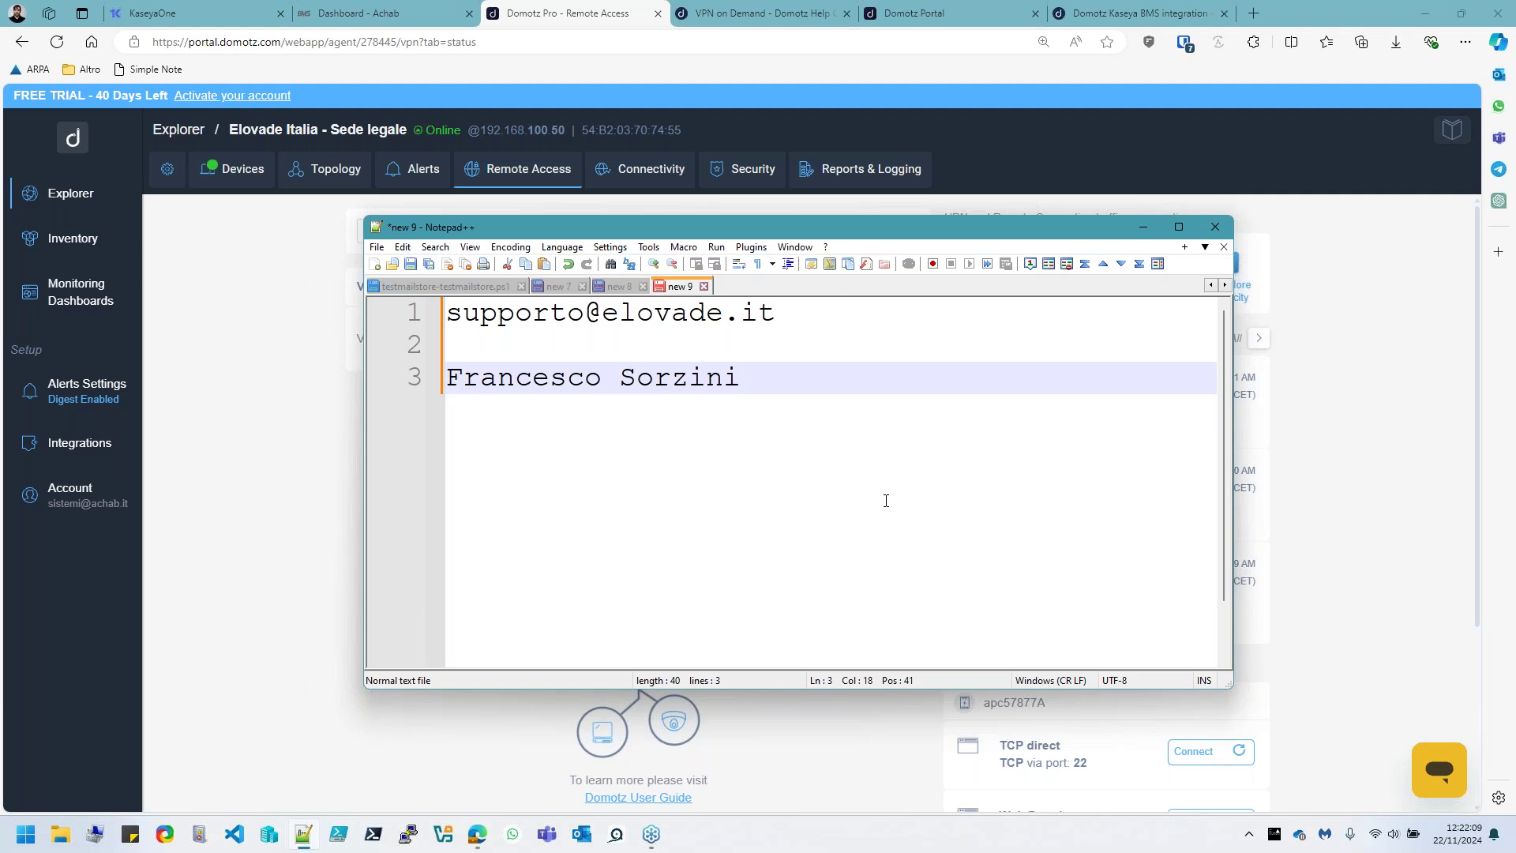
{"action": "left_click", "coordinate": [1283, 240]}
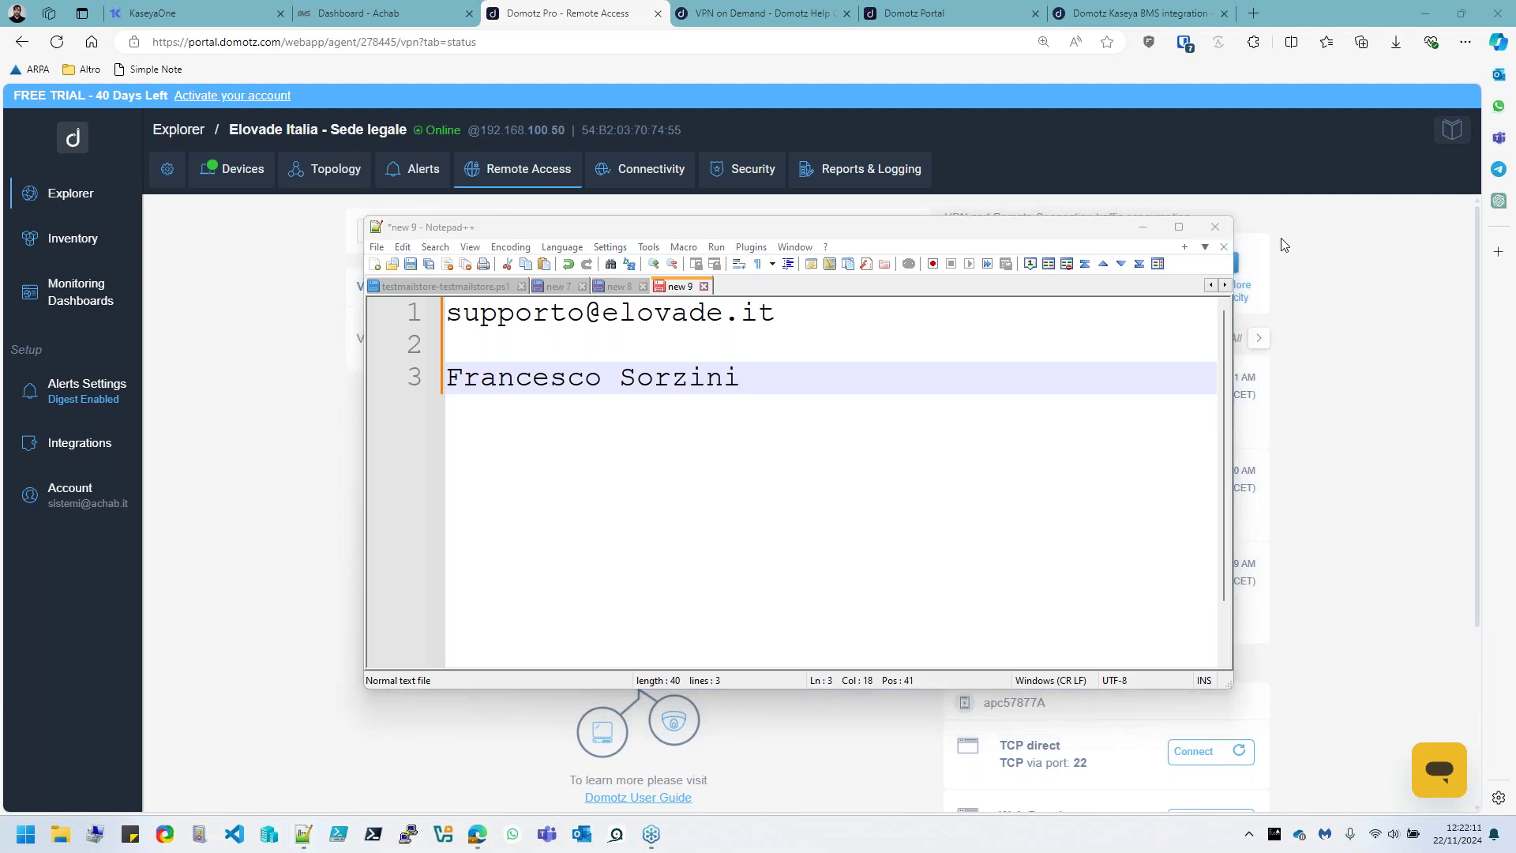